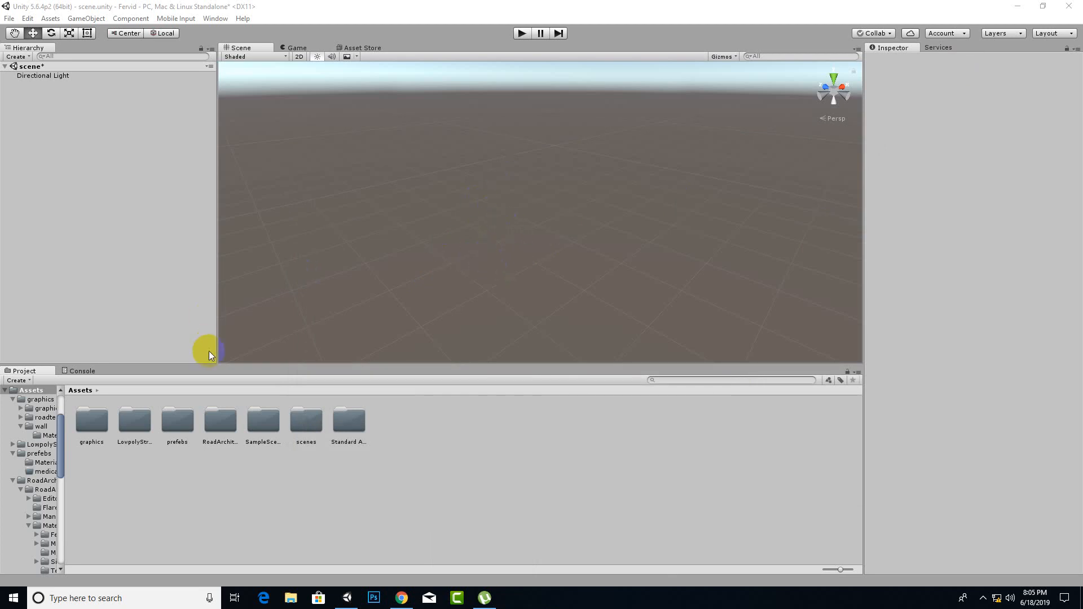
Open the graphics folder, inspect the finalarea texture's import settings, and add a 3D terrain to the scene
double_click(97, 421)
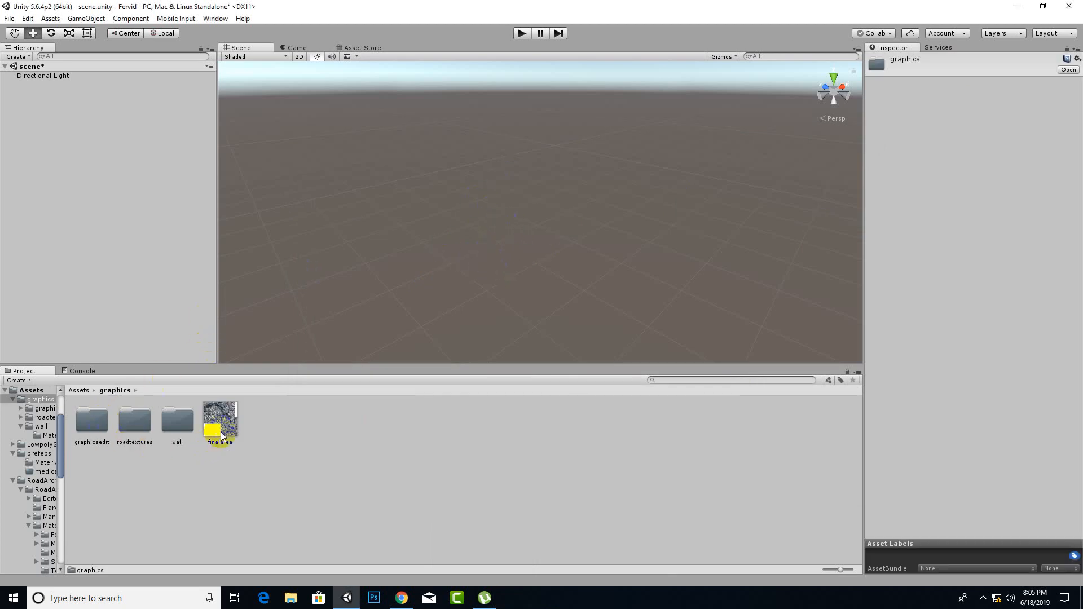
click(221, 432)
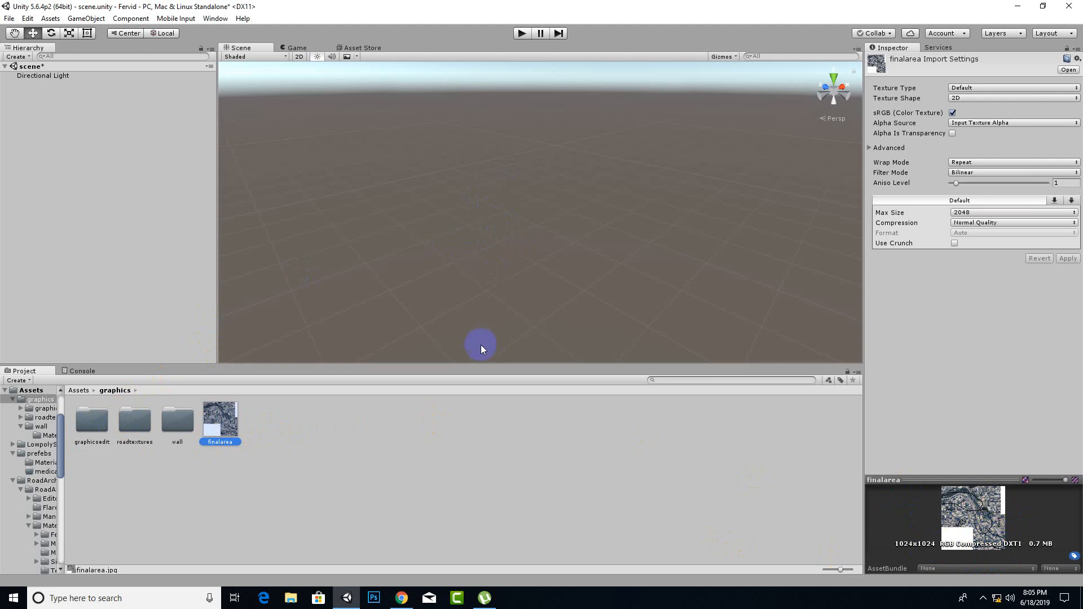
right_click(123, 184)
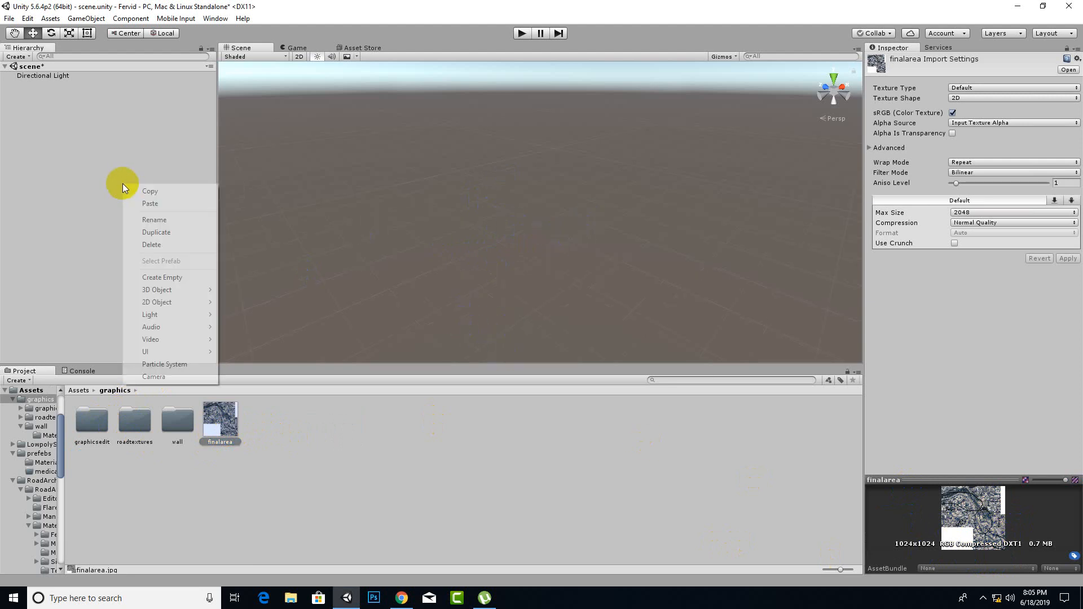
mouse_move(161, 289)
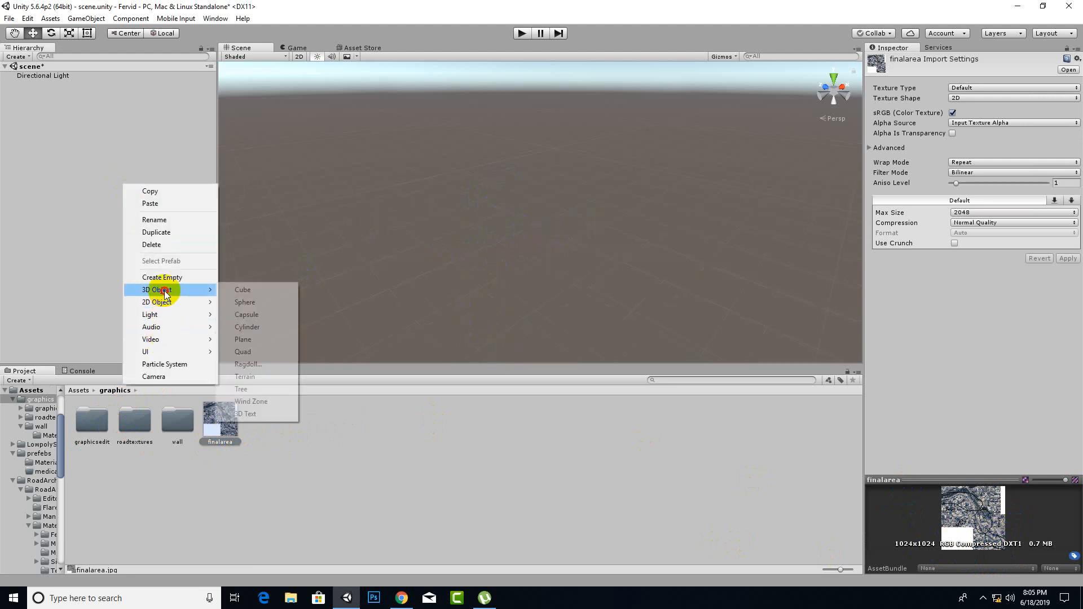
click(266, 375)
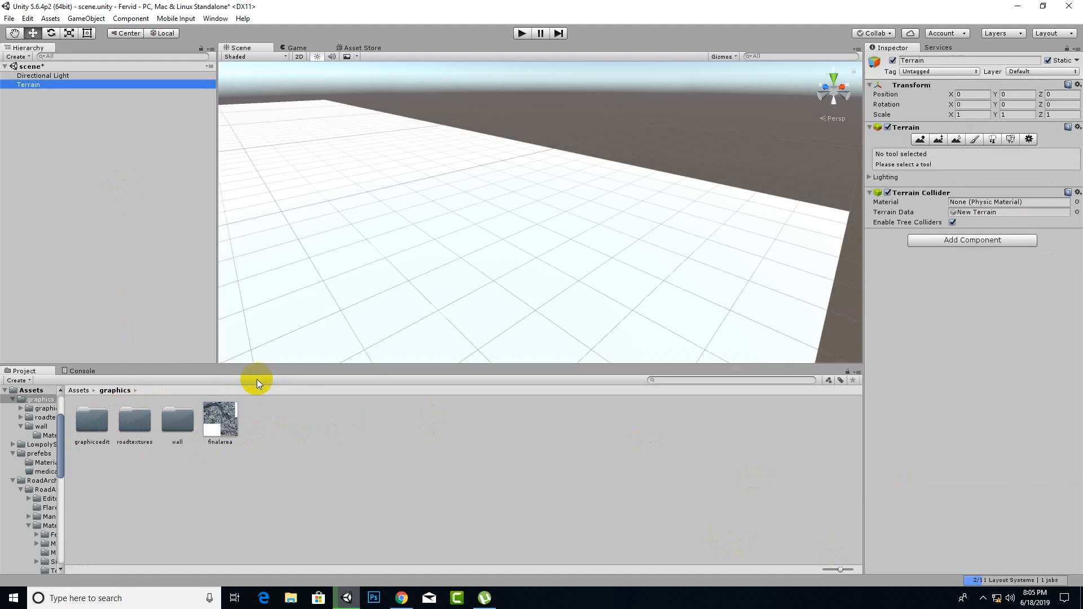
Set the terrain's length to 449 and its height to 100 in the resolution settings
click(1030, 140)
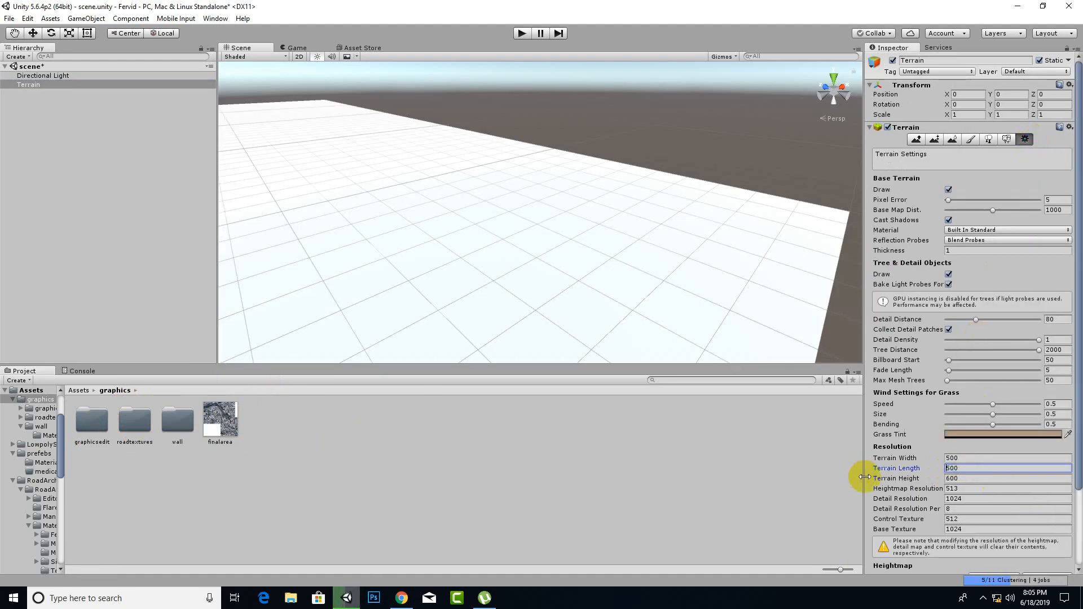
click(947, 469)
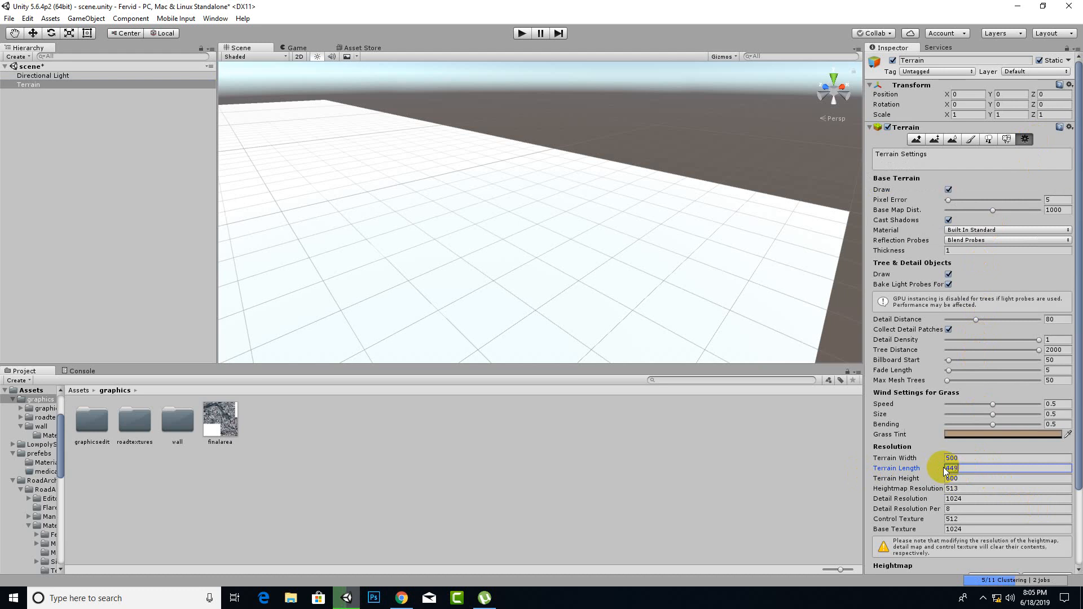
key(Tab)
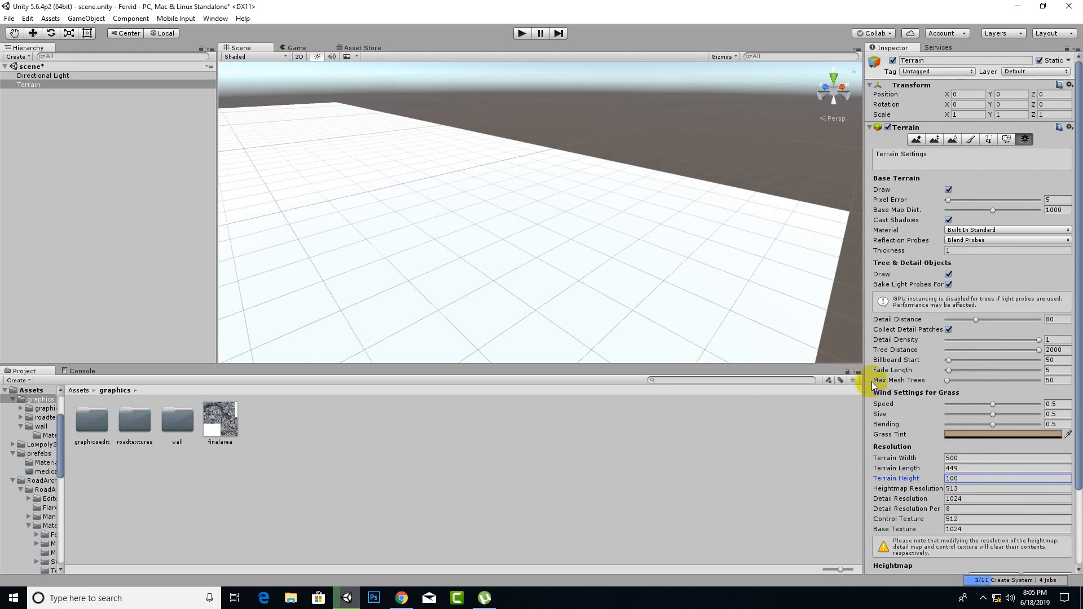
scroll(480, 208, down, 3)
scroll(482, 211, down, 5)
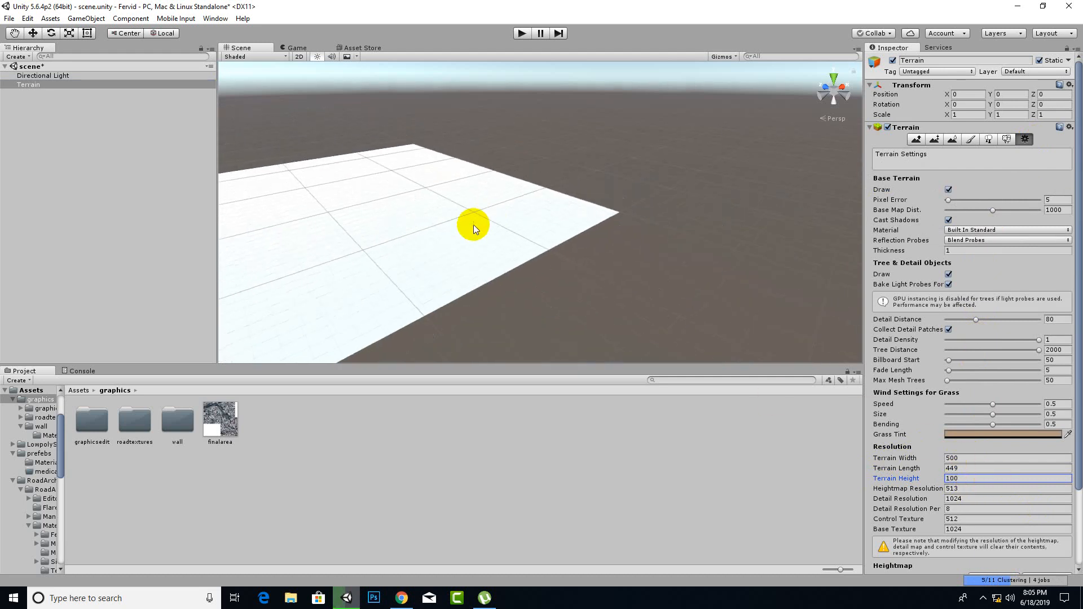
scroll(615, 248, down, 5)
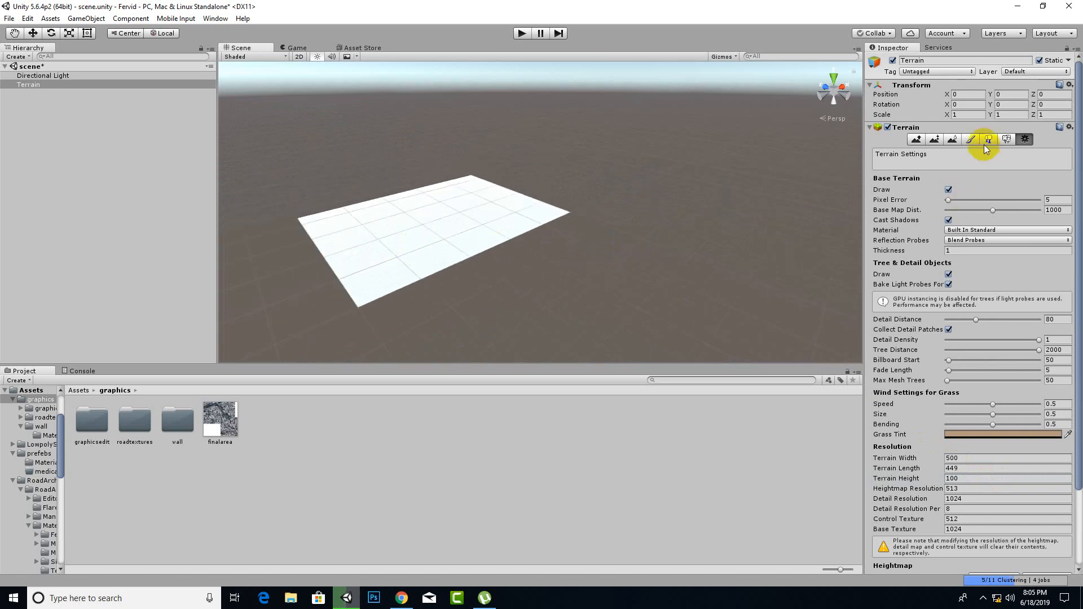
Add the finalarea image as the terrain's albedo texture with a tiling size of 500 by 449
click(971, 139)
click(1042, 259)
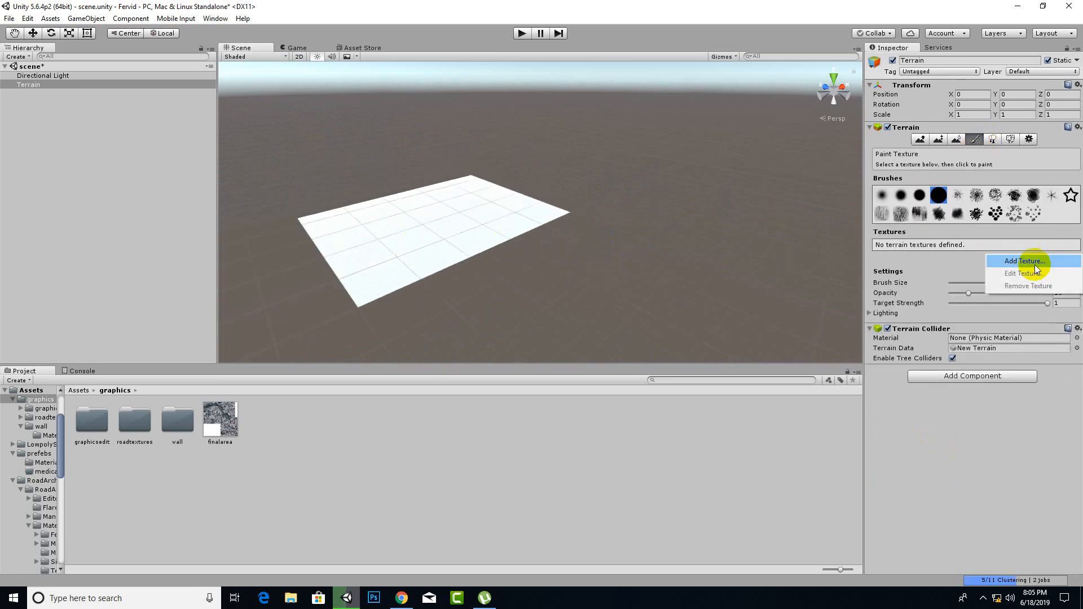
click(1032, 270)
click(232, 424)
drag(231, 423, 57, 65)
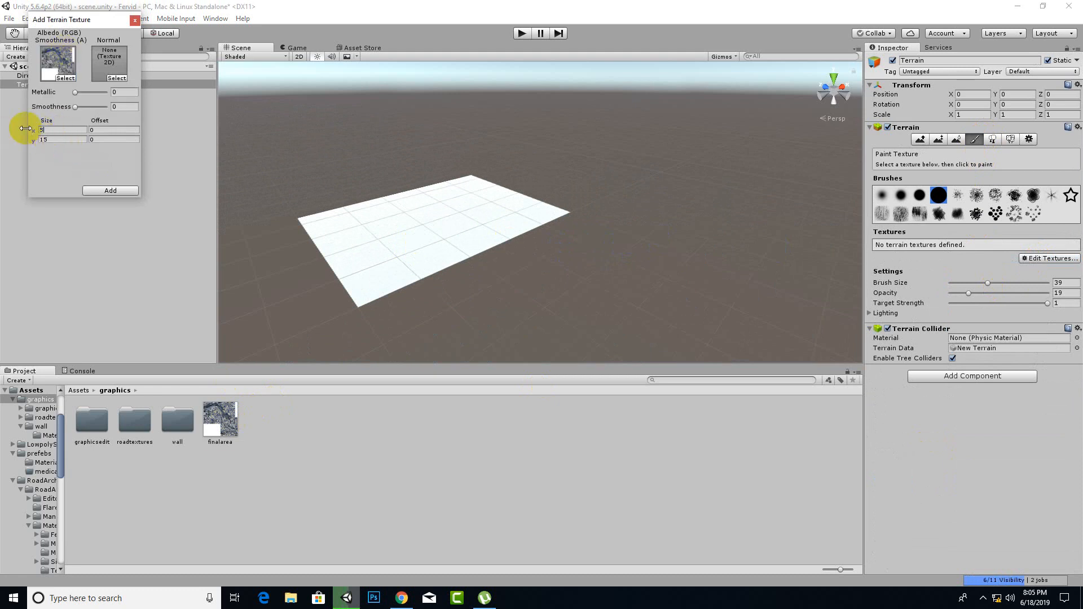
text(00)
key(Tab)
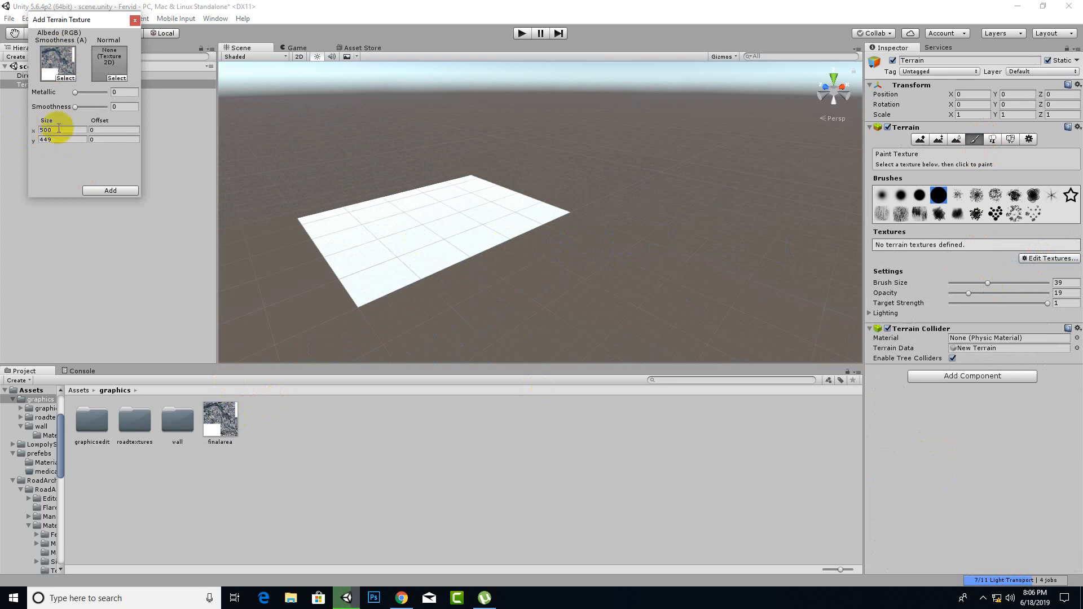
click(113, 190)
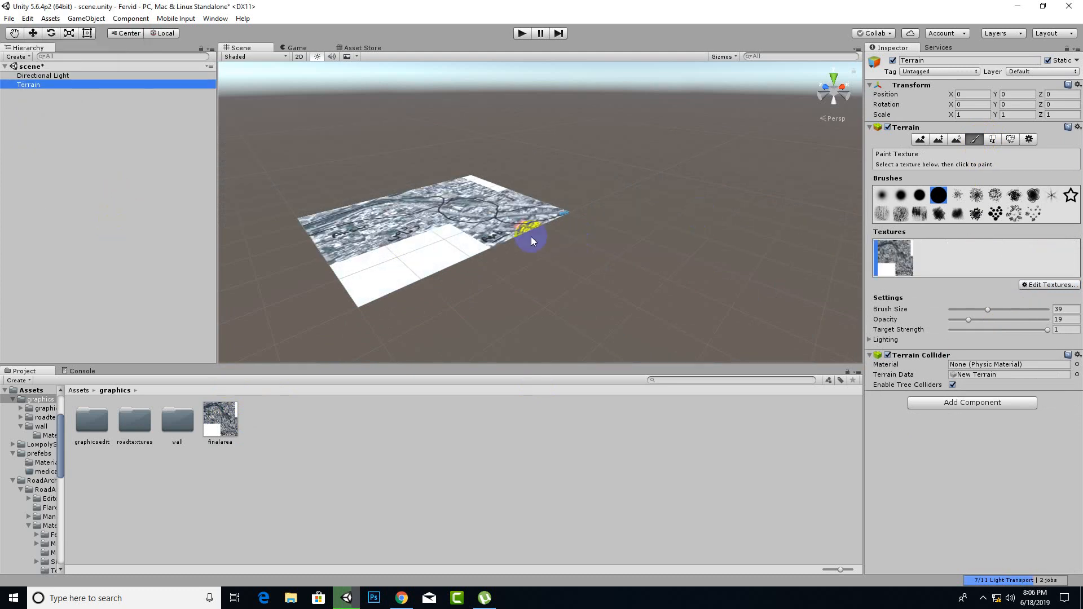
Return to the Assets folder and create a Road Architect road system with its first road
scroll(509, 231, up, 6)
middle_drag(510, 222, 737, 161)
alt+drag(738, 161, 627, 287)
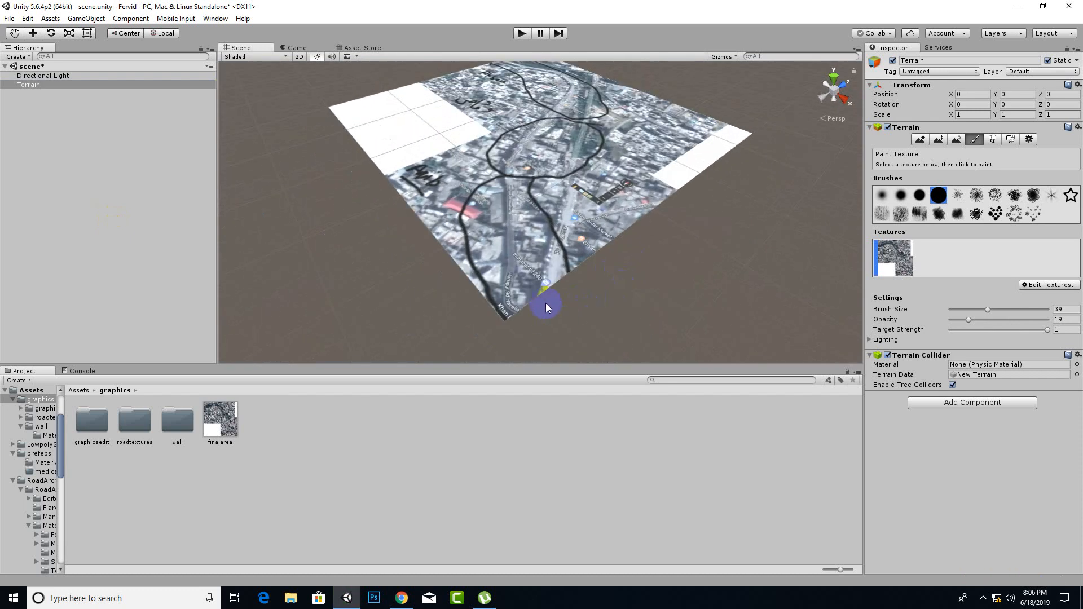
middle_drag(692, 208, 671, 242)
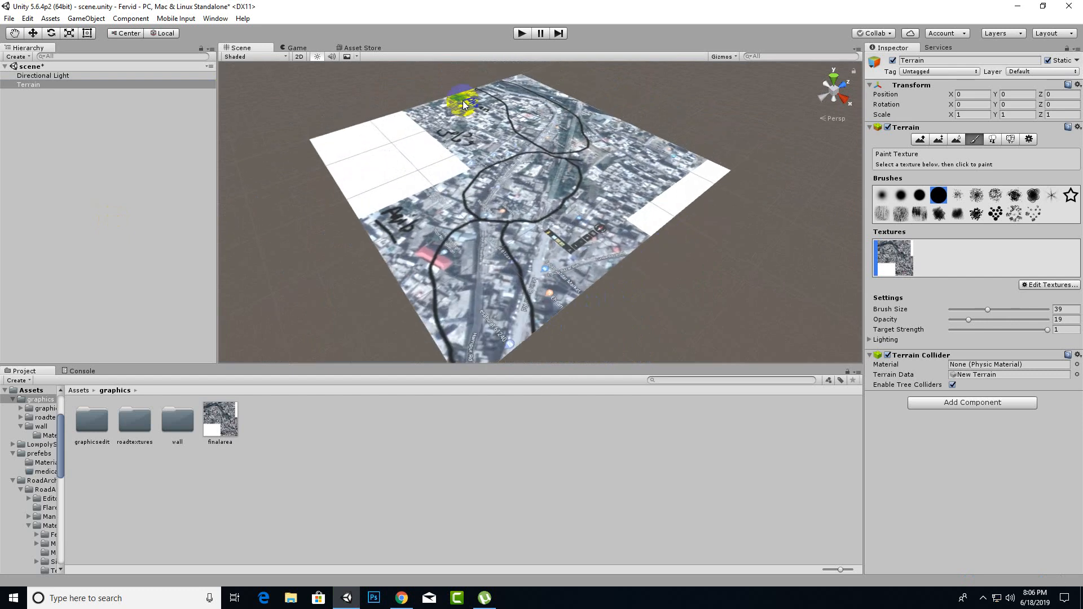
middle_drag(510, 201, 516, 161)
click(79, 390)
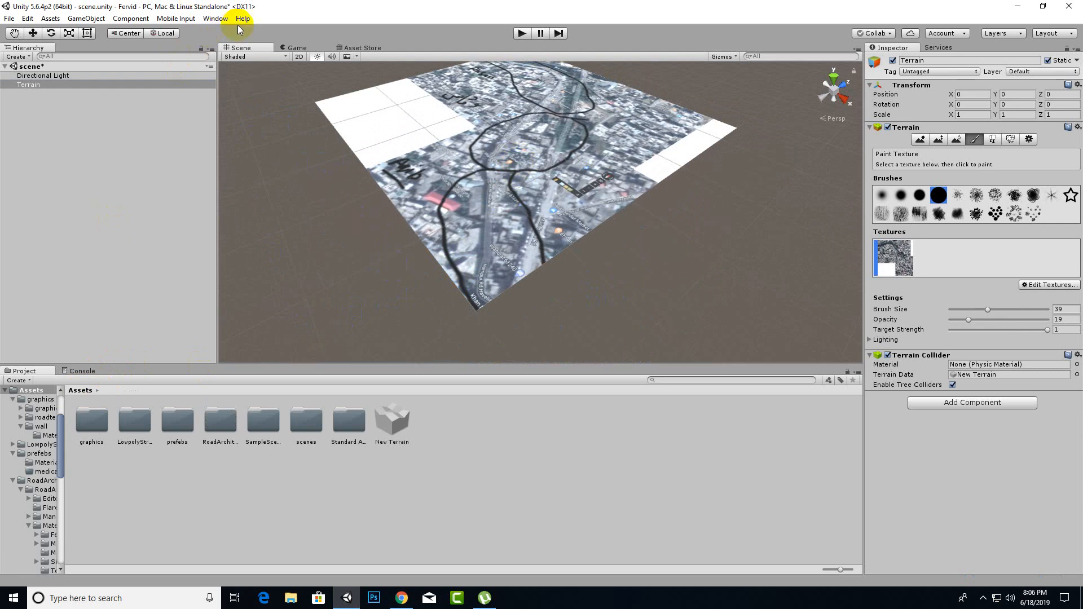
click(216, 18)
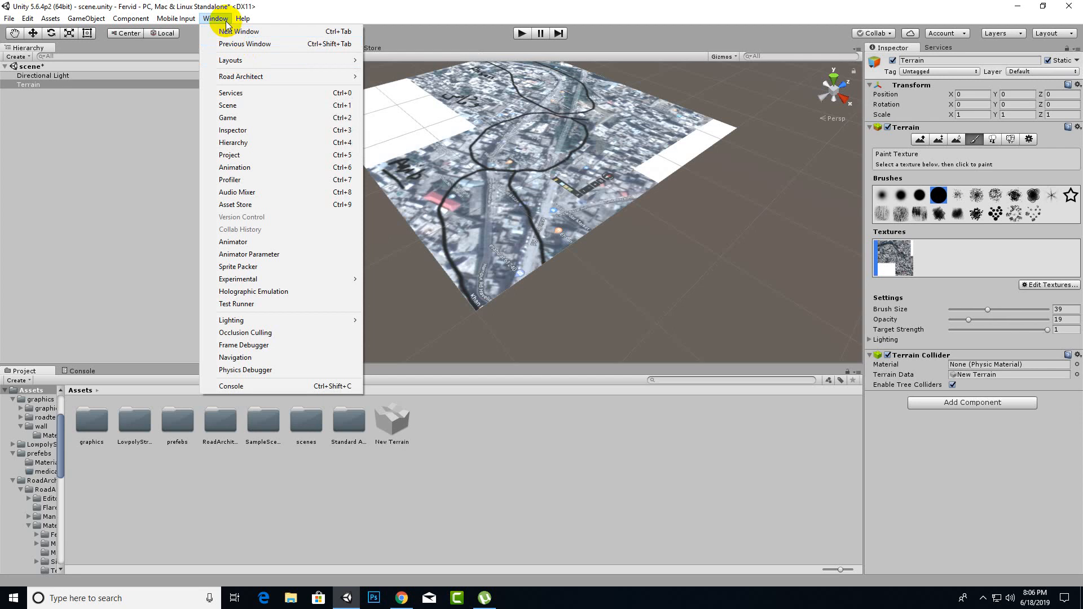
mouse_move(246, 79)
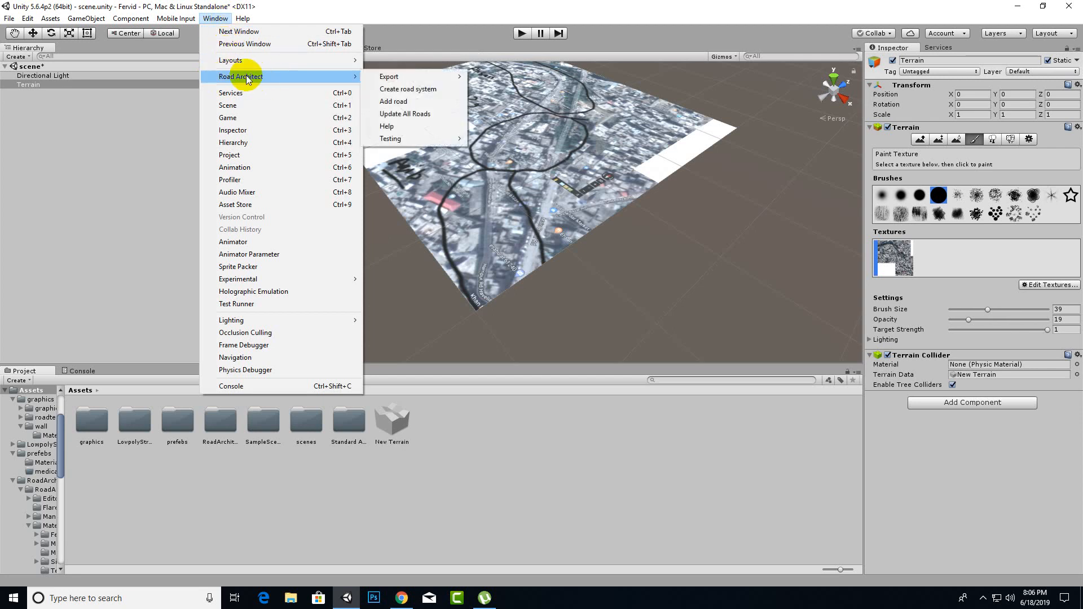
click(406, 90)
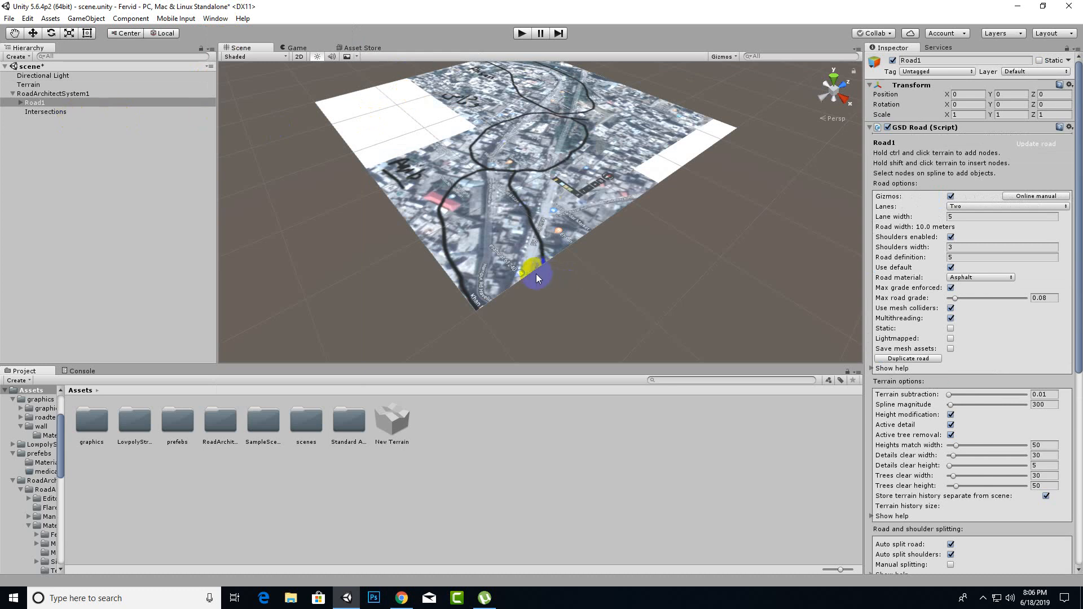
Place road nodes from the terrain's near corner along the map's main street, through the middle loop to the start of the far loop
ctrl+click(493, 291)
ctrl+click(484, 301)
ctrl+click(487, 210)
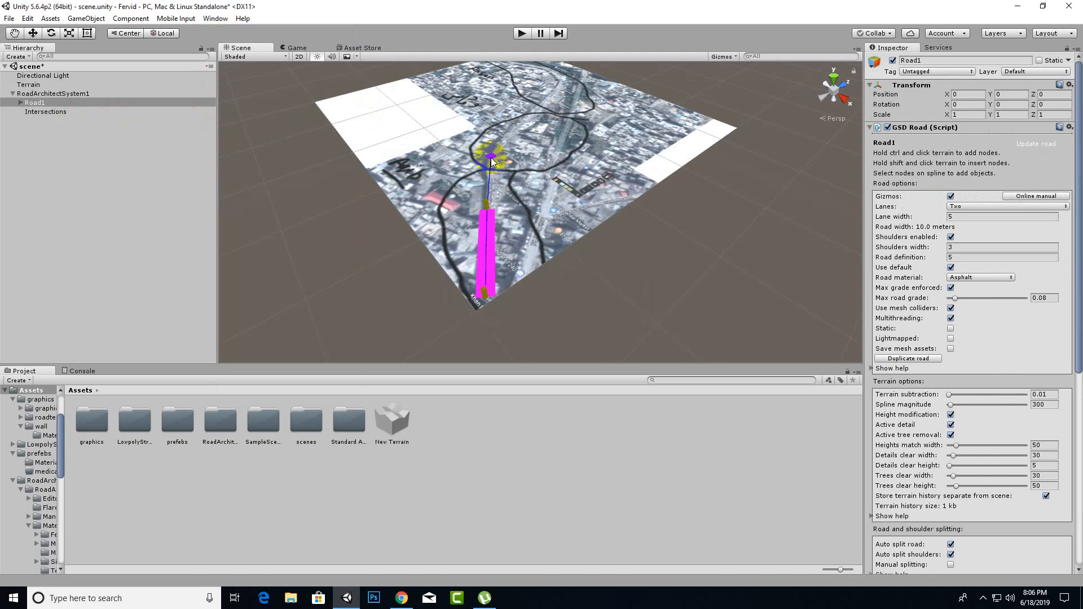
ctrl+click(495, 138)
ctrl+click(515, 121)
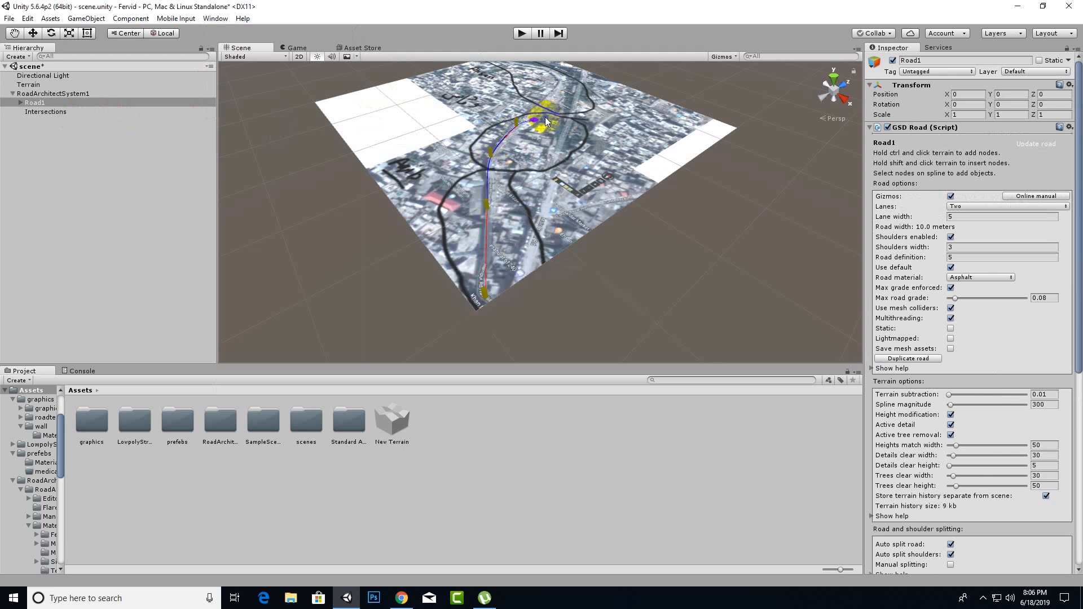
ctrl+click(557, 98)
ctrl+click(556, 94)
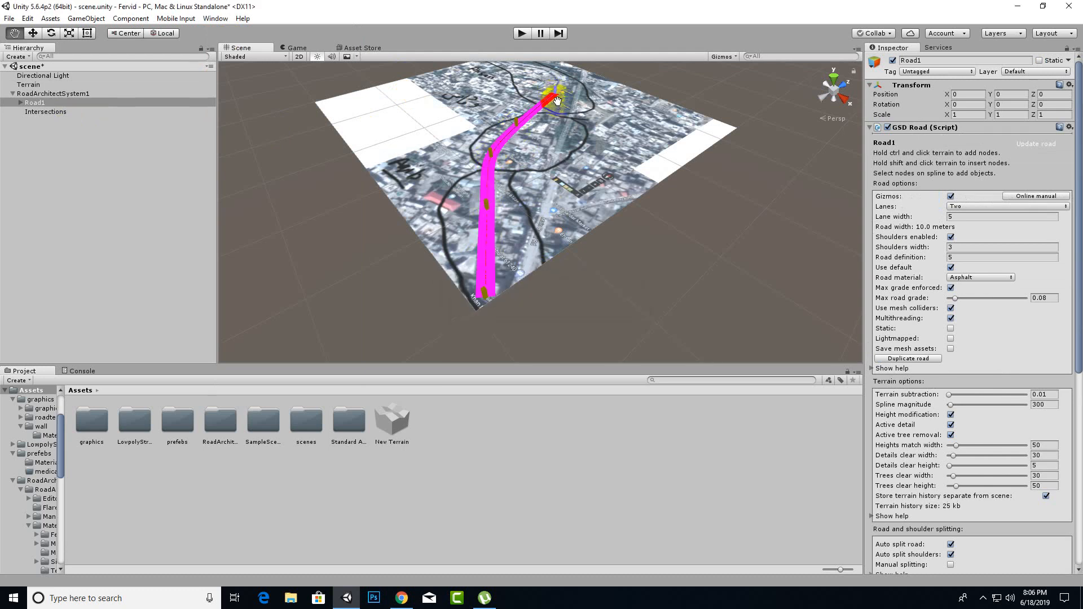
Extend the road with nodes that curve through the far loop and end at the terrain's far edge
middle_drag(556, 94, 552, 166)
ctrl+click(558, 145)
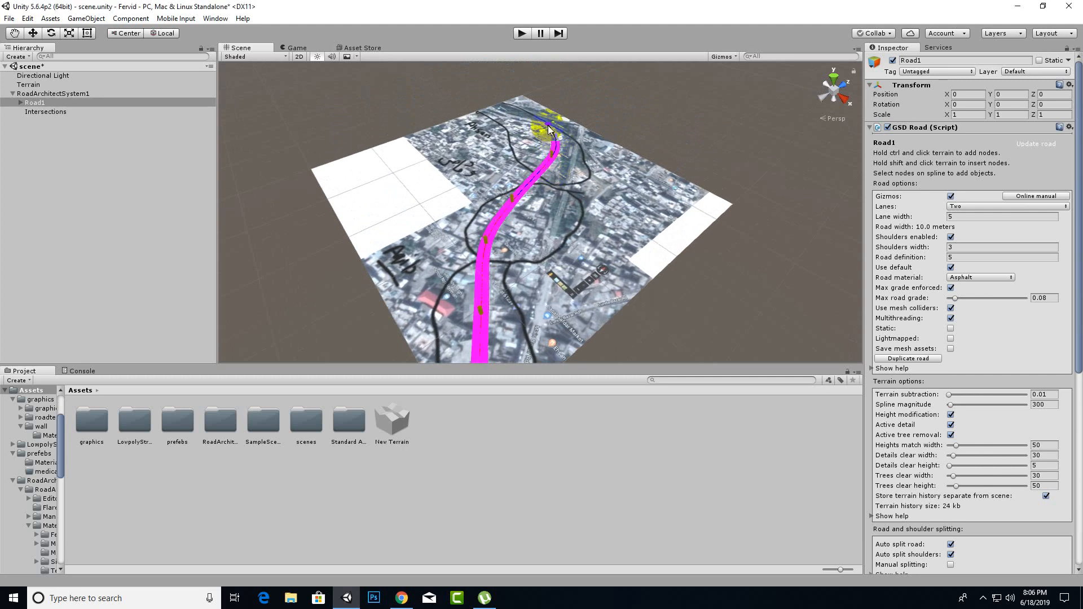
ctrl+click(543, 127)
ctrl+click(526, 117)
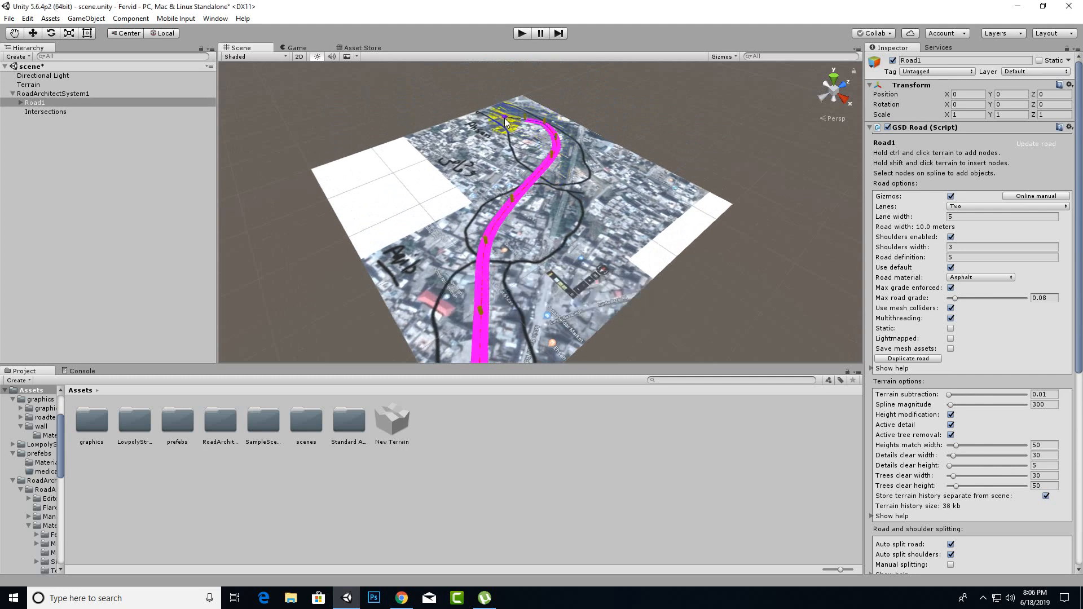
ctrl+click(486, 108)
ctrl+click(488, 108)
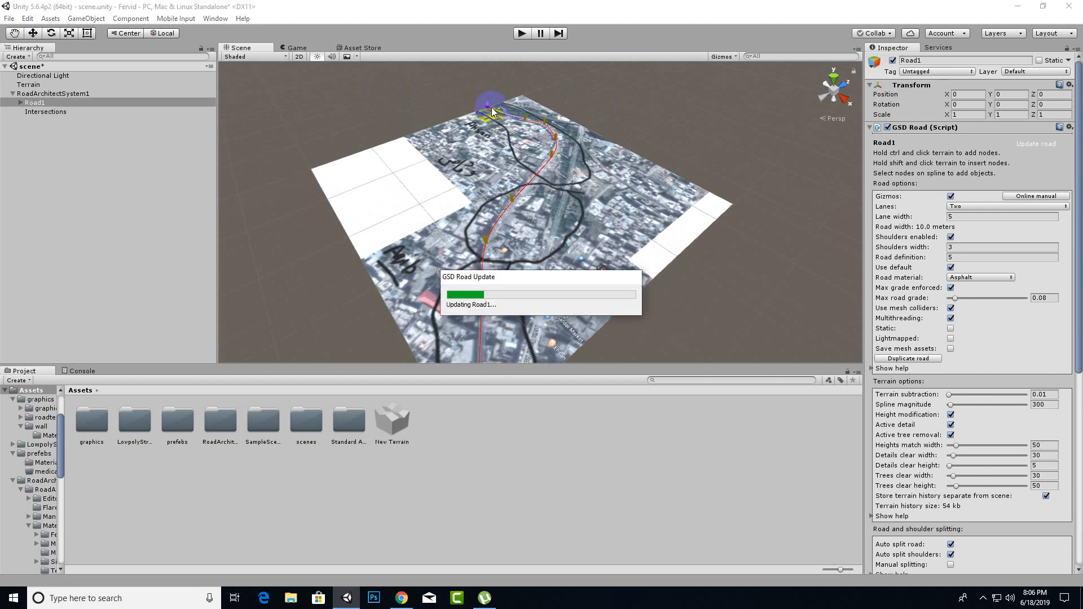
Switch to the Move tool and give the road four lanes with a lane width of 4
click(33, 32)
scroll(537, 251, down, 3)
middle_drag(536, 247, 505, 191)
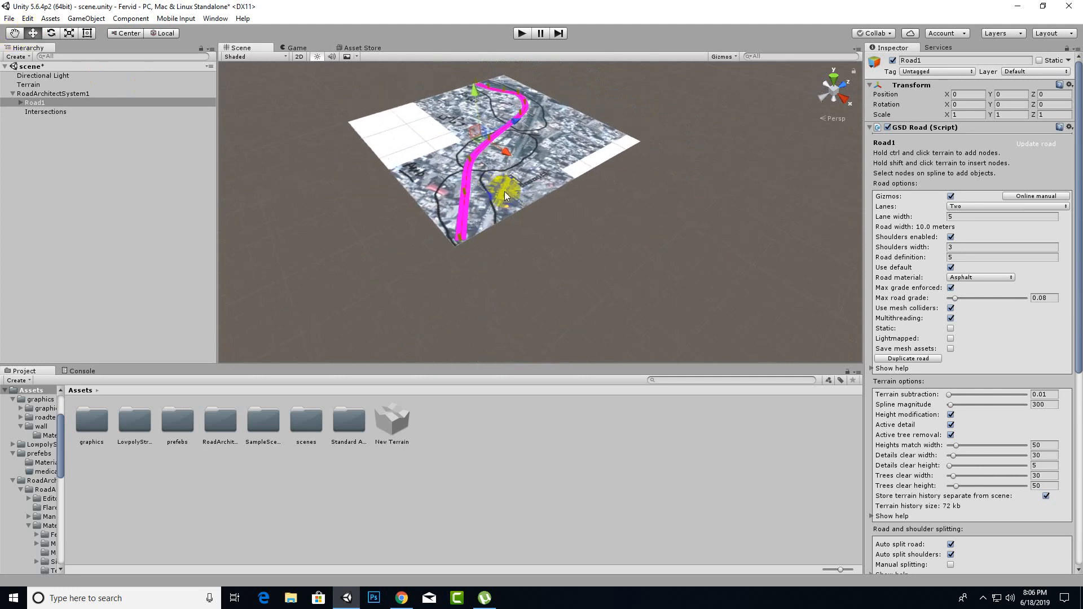
scroll(478, 263, up, 4)
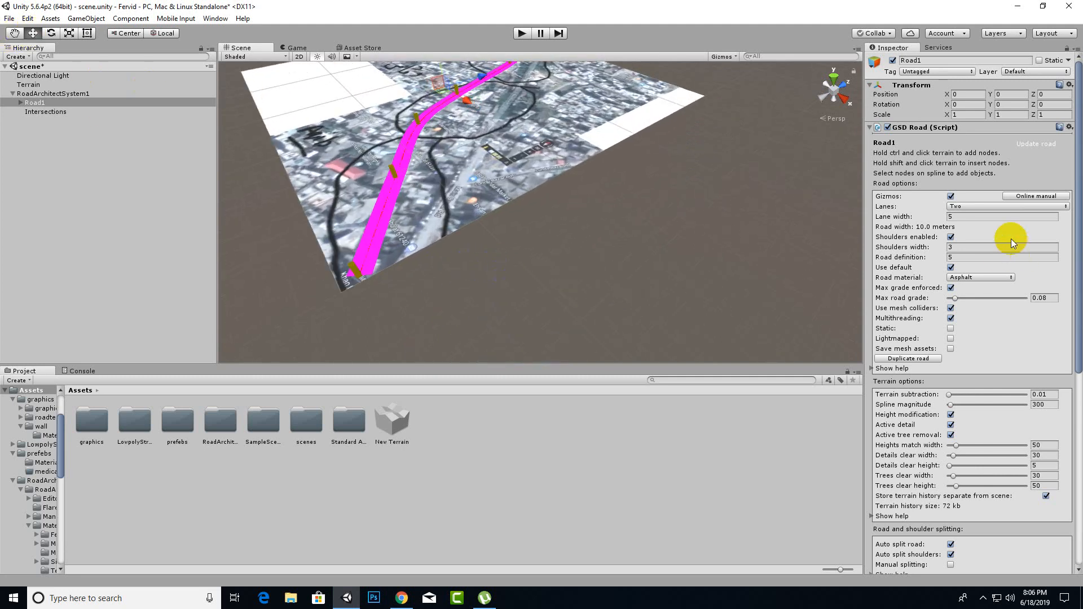
click(973, 209)
click(977, 229)
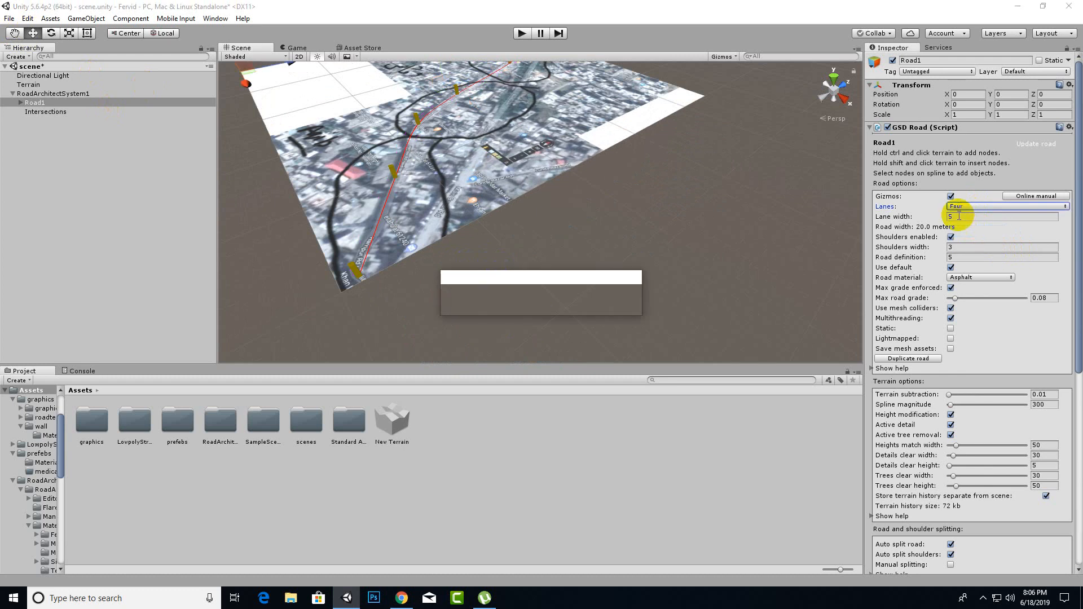
click(958, 217)
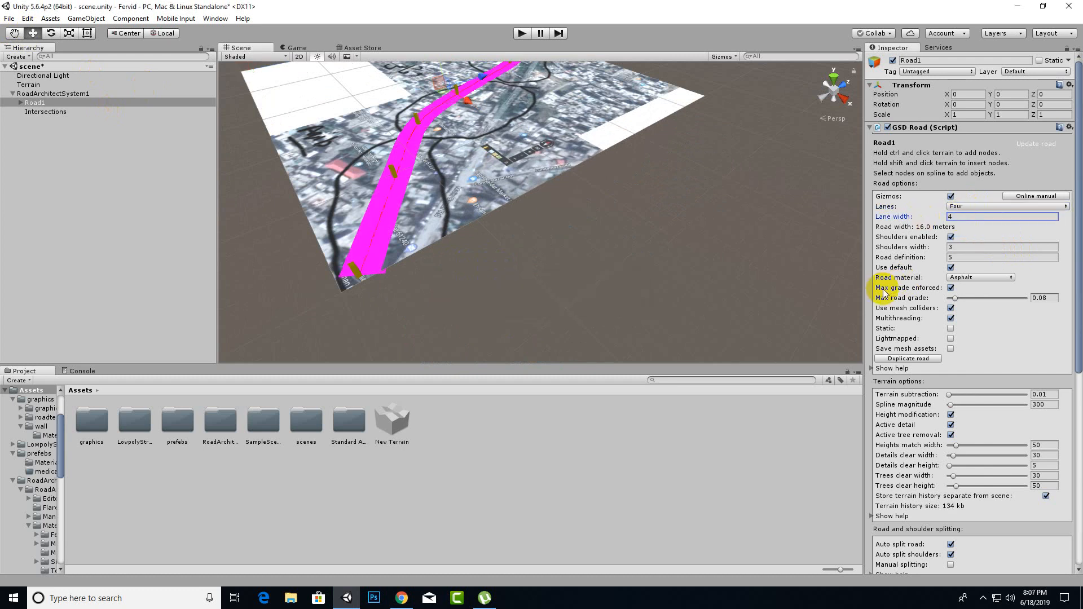
Update all roads with Road Architect and inspect the road's starting end at the terrain's near corner
click(215, 18)
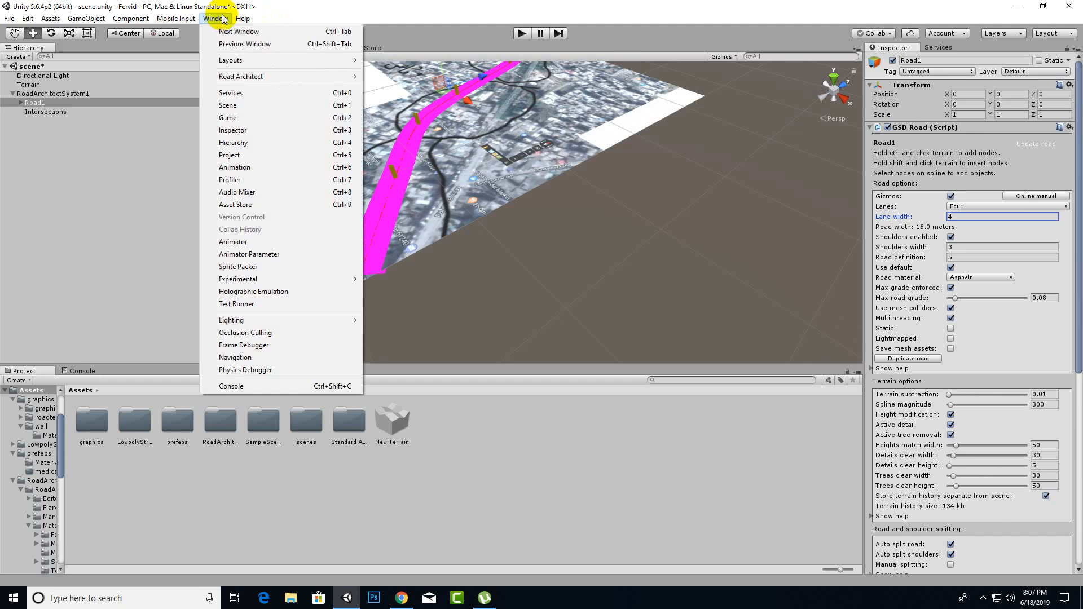
mouse_move(232, 76)
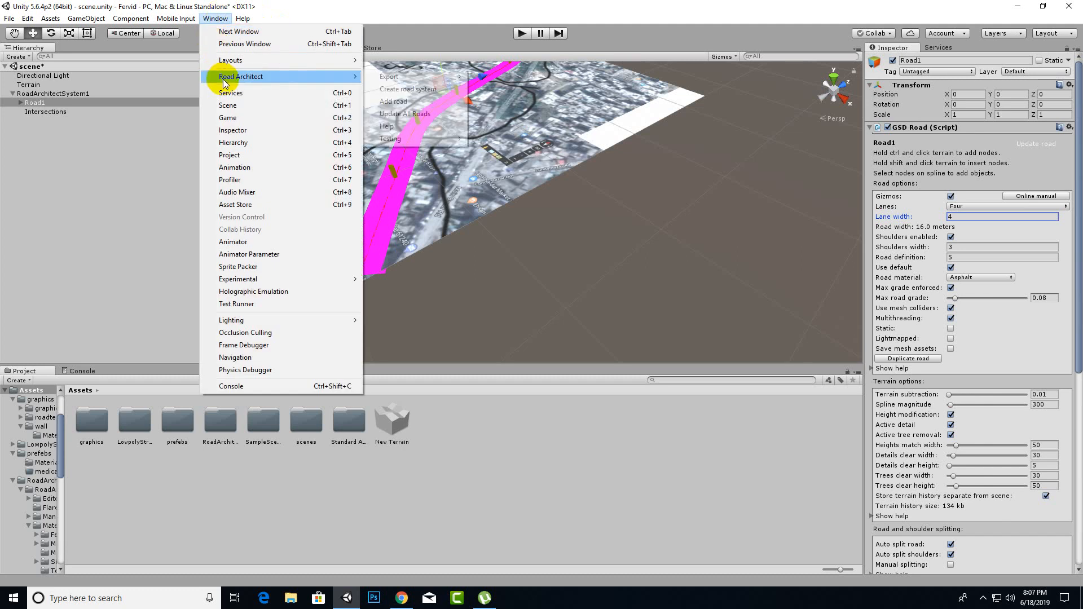
click(399, 113)
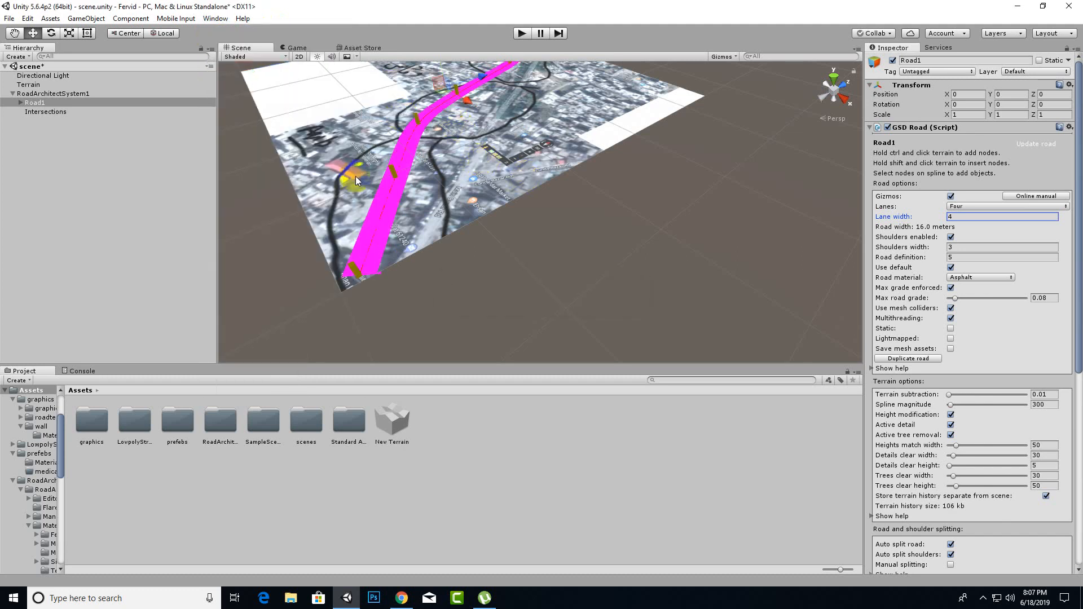
scroll(458, 202, up, 4)
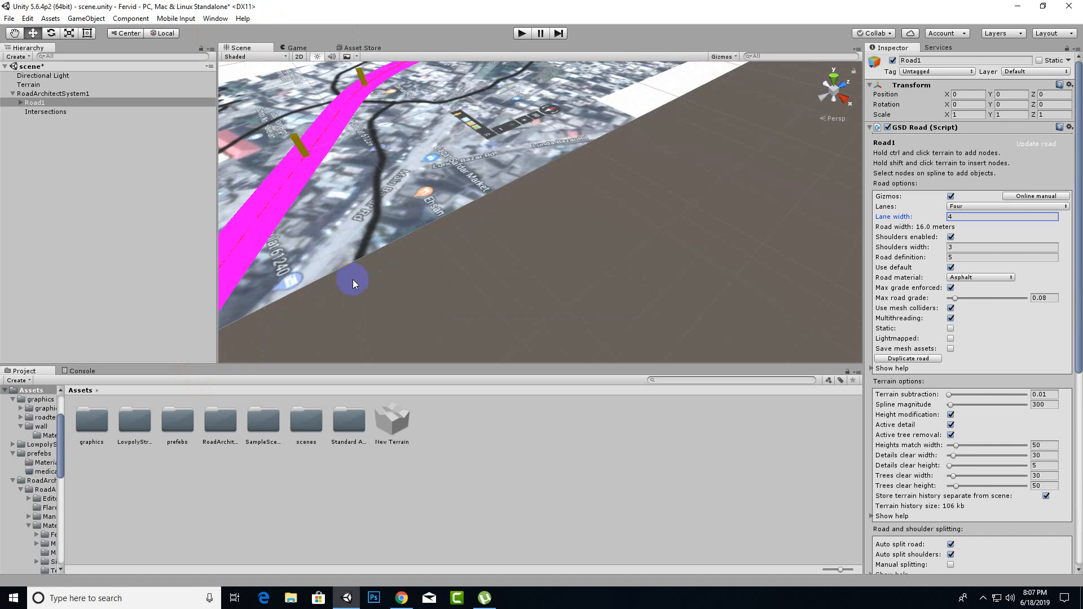
middle_drag(361, 281, 446, 266)
scroll(466, 325, up, 2)
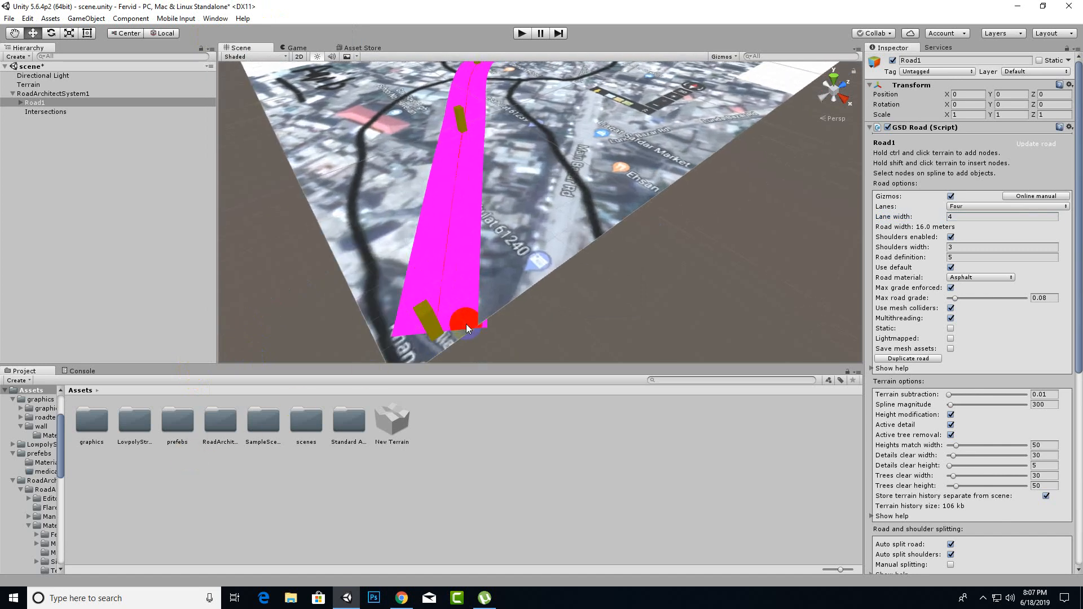
Open the roadtextures folder inside the project's graphics assets
scroll(513, 304, down, 2)
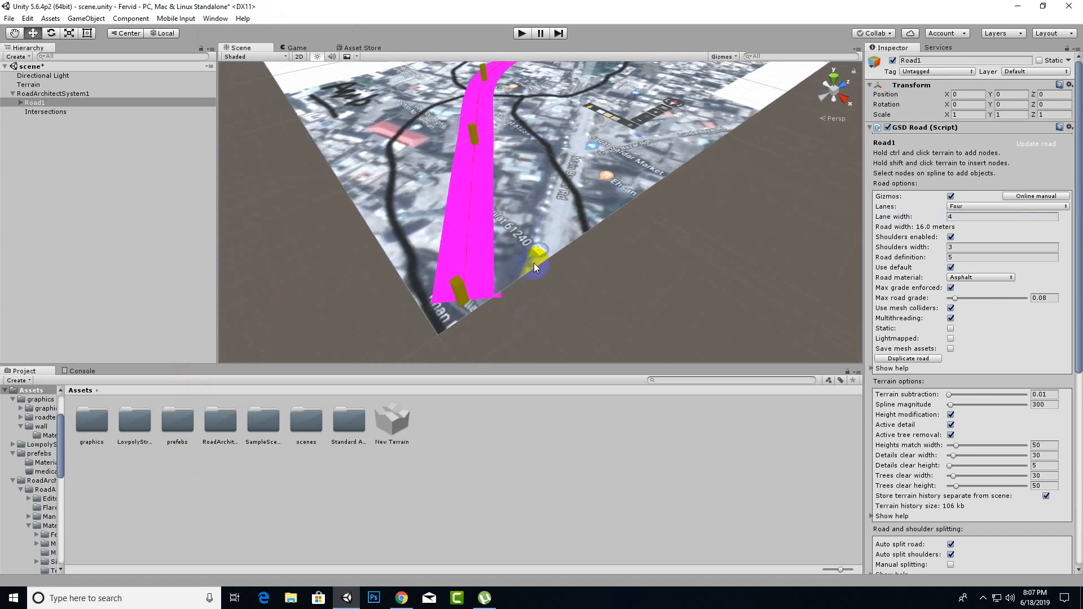
scroll(499, 309, down, 3)
middle_drag(514, 305, 422, 315)
scroll(421, 315, up, 4)
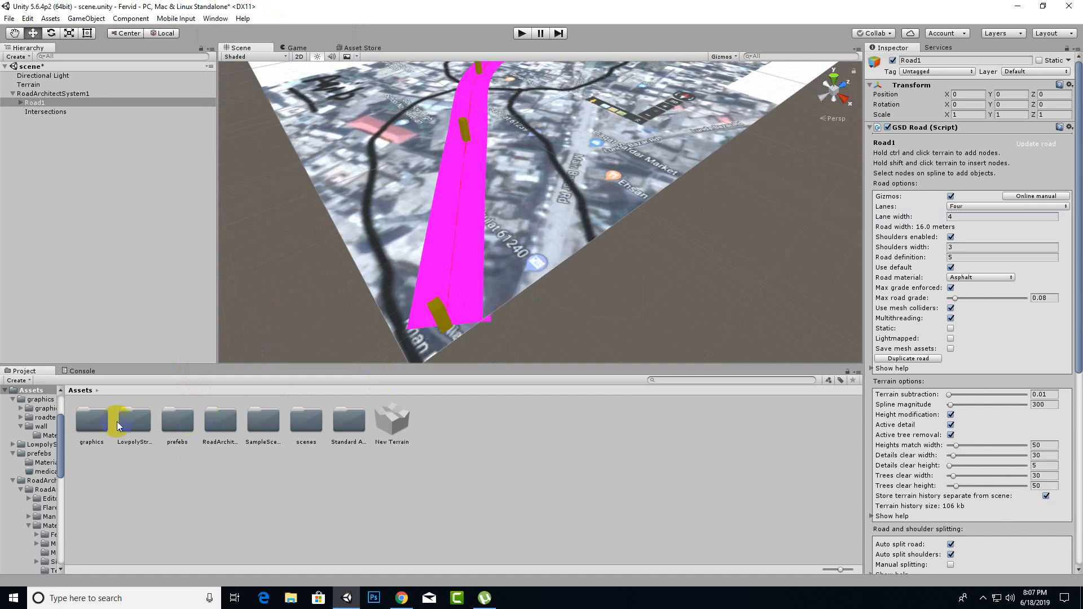
double_click(92, 422)
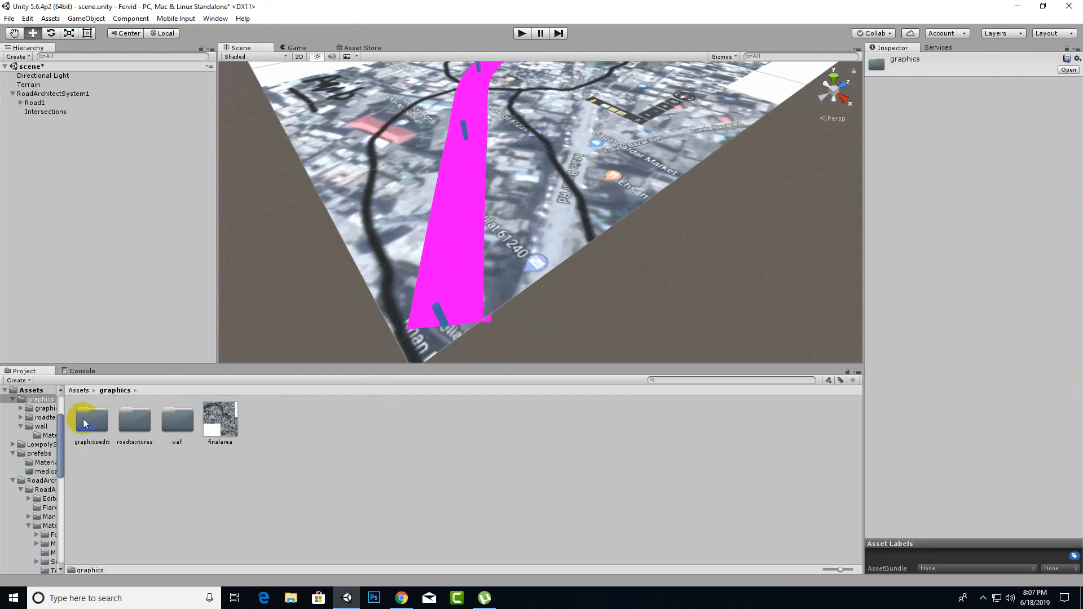
double_click(85, 423)
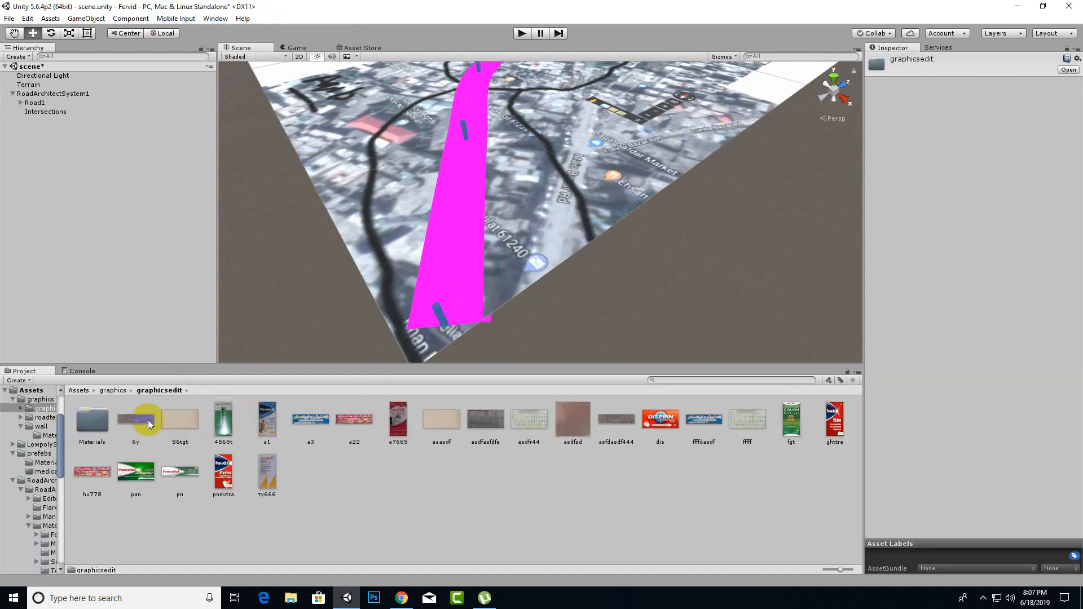
click(113, 390)
click(177, 418)
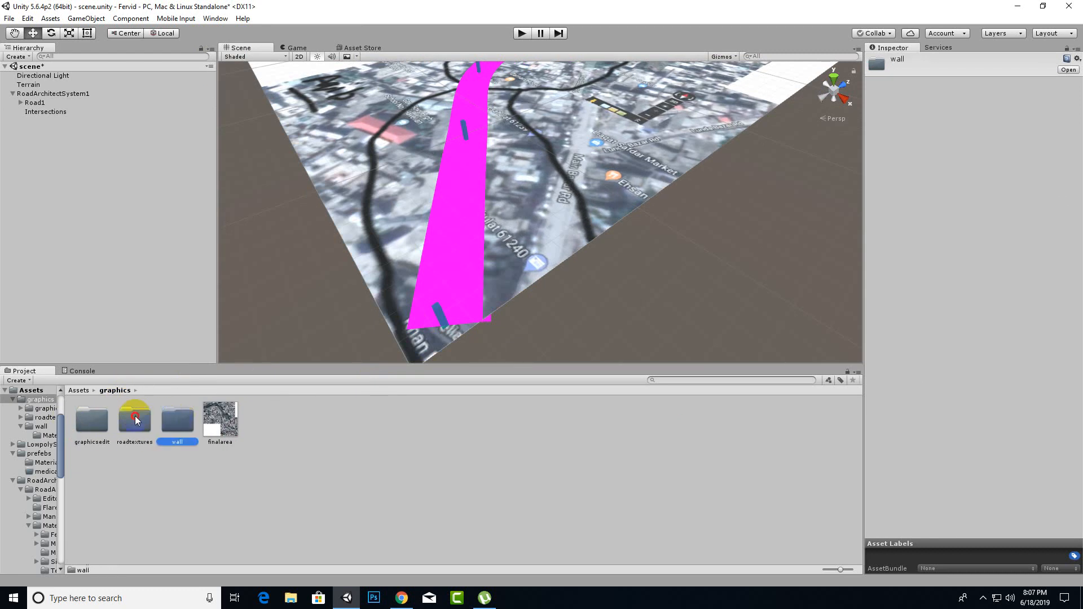
double_click(135, 420)
scroll(511, 351, up, 3)
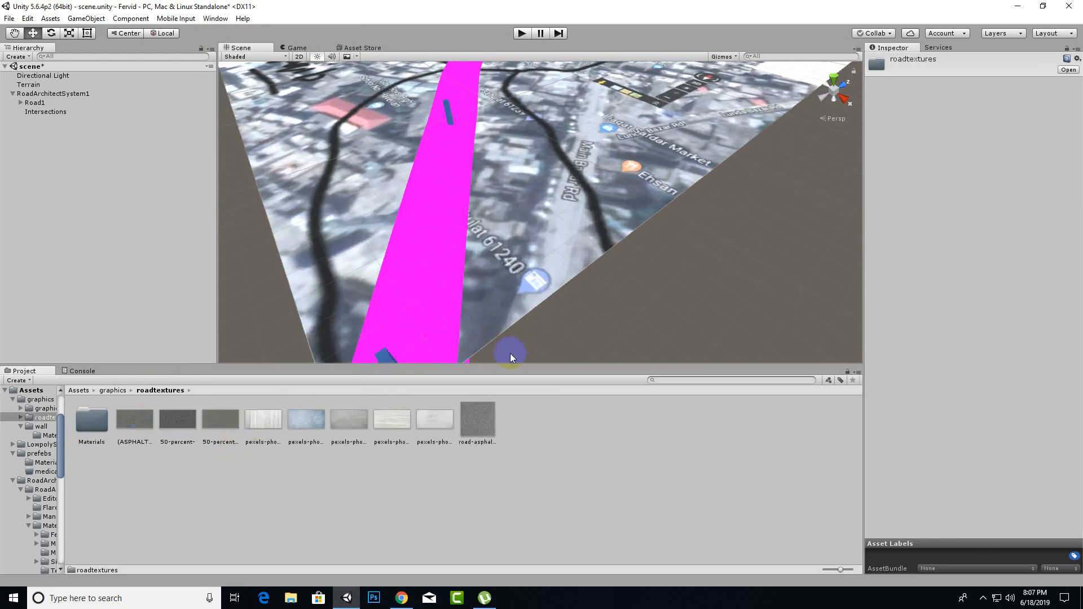
Inspect the import settings and maximum size options of the road-asphalt-texture-free-thumb25 texture
scroll(510, 351, down, 3)
middle_drag(558, 321, 471, 269)
scroll(486, 290, down, 5)
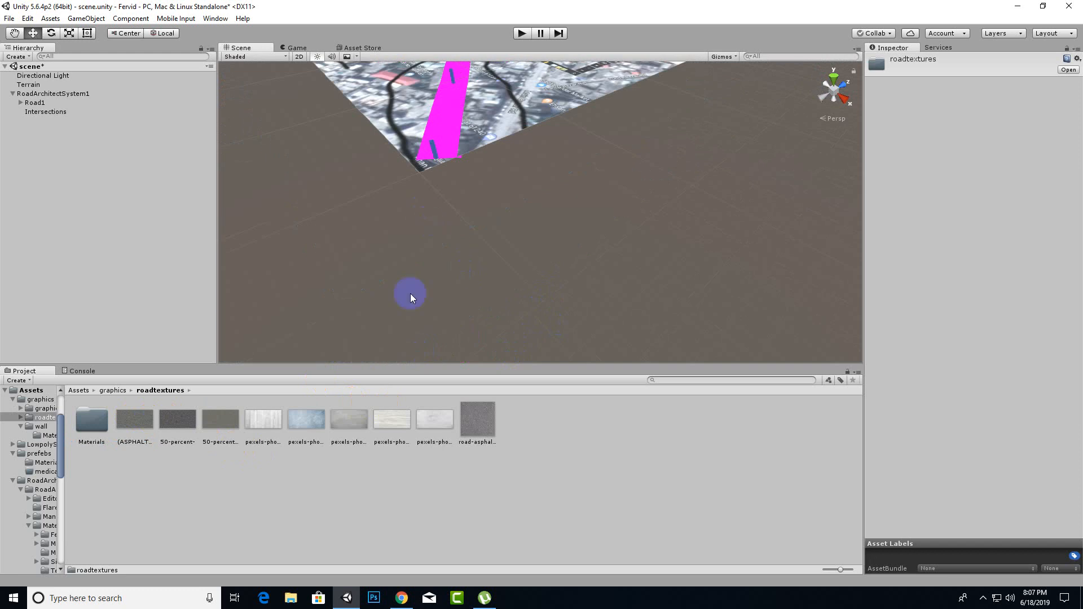
click(477, 415)
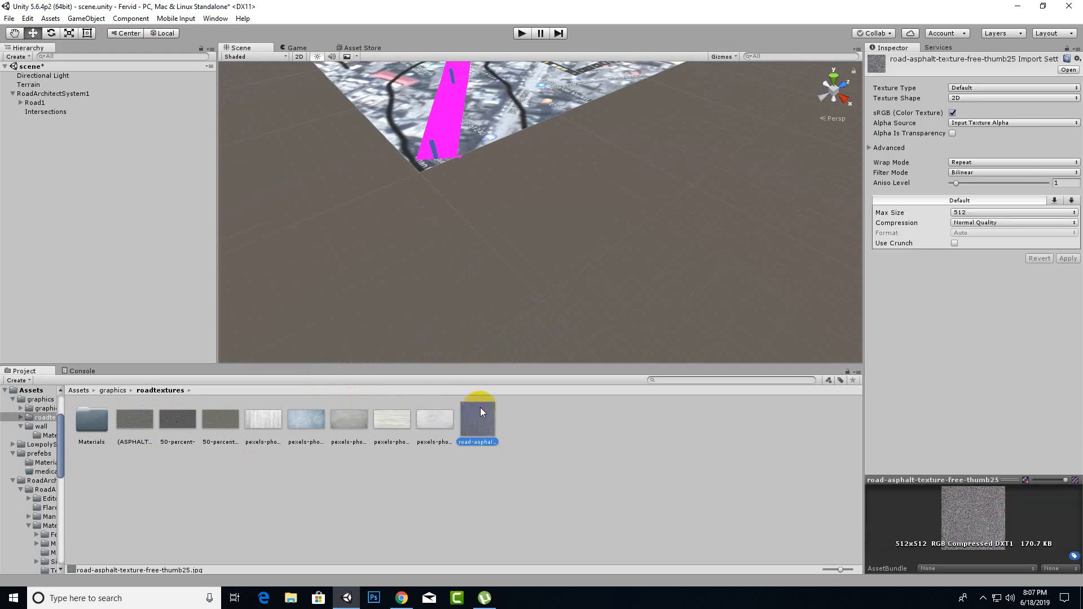
click(966, 214)
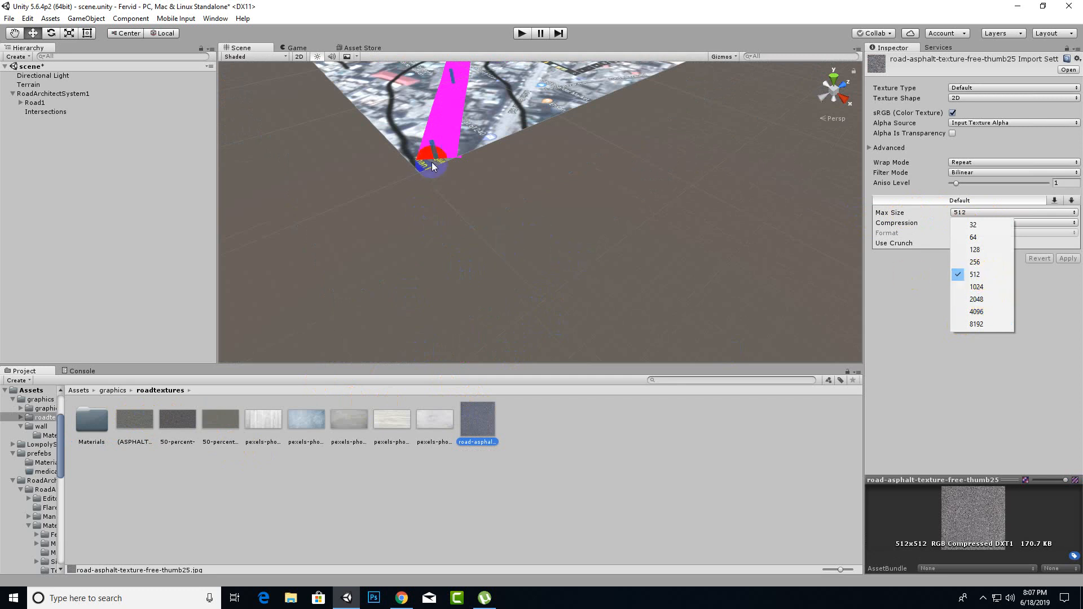
click(539, 220)
Apply asphalt textures to the lanes and both shoulders of the first road section at the terrain's near corner
scroll(492, 197, down, 5)
middle_drag(492, 197, 540, 222)
scroll(556, 246, up, 3)
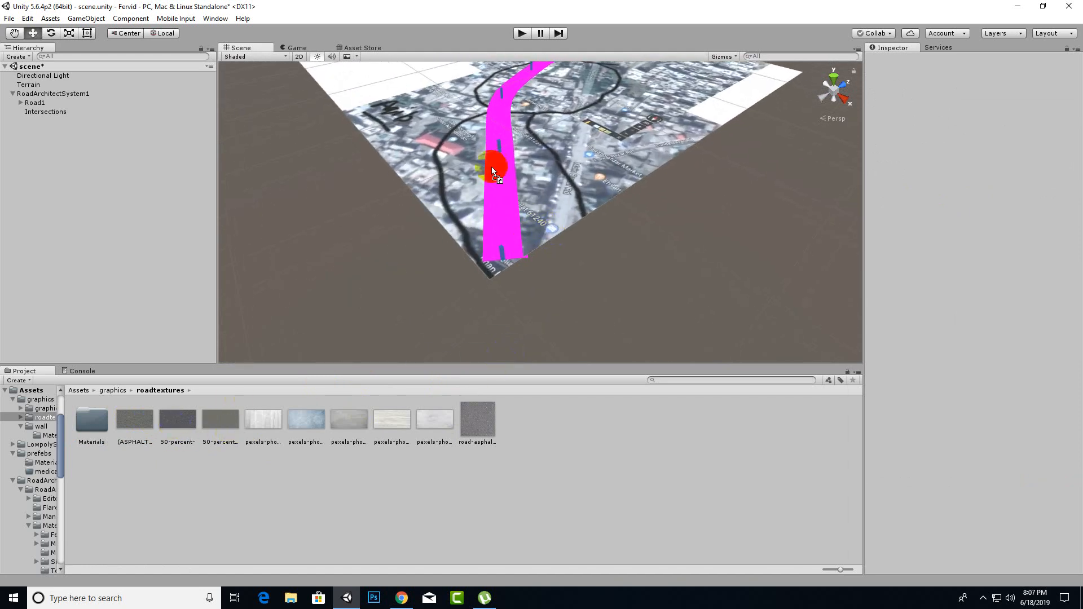
drag(492, 167, 498, 195)
scroll(501, 239, up, 5)
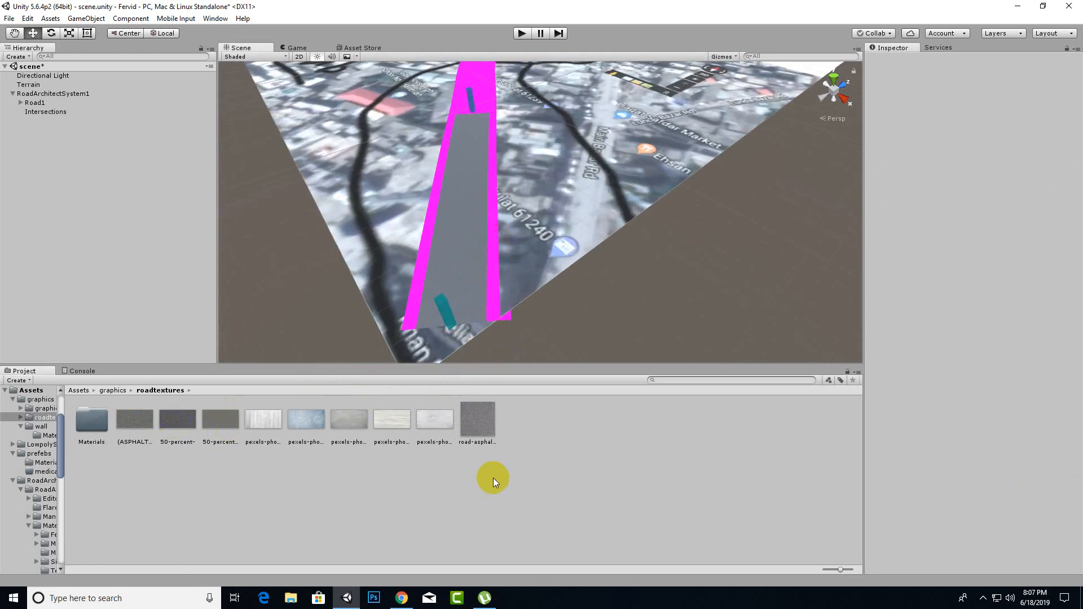
scroll(488, 307, up, 5)
scroll(488, 310, down, 3)
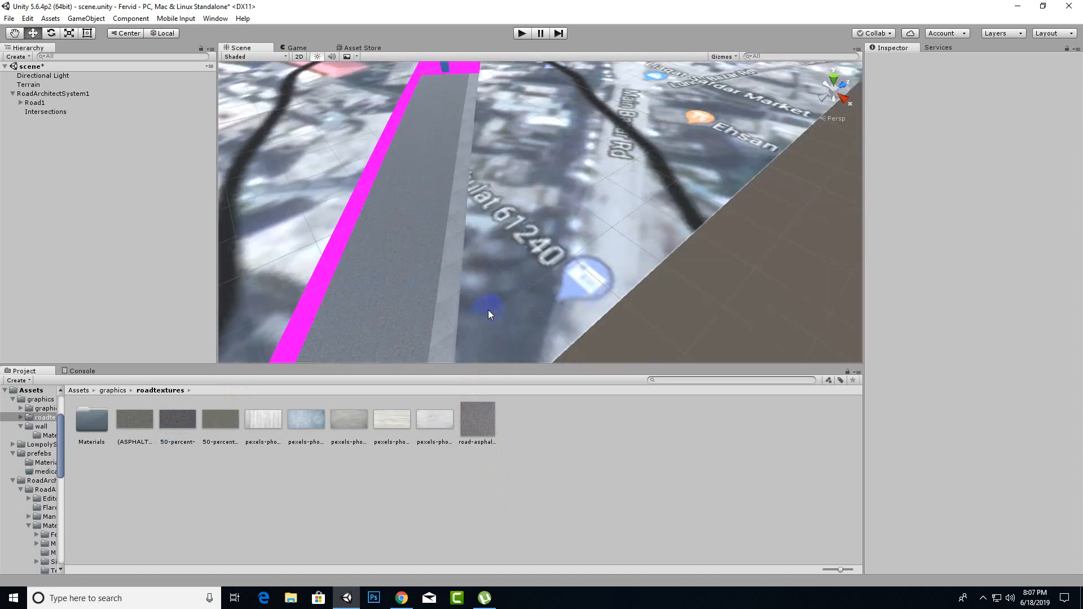
drag(478, 419, 301, 334)
Texture the second road section with the 50-percent texture on the lanes and the road-asphalt texture on the shoulders
middle_drag(473, 217, 473, 331)
drag(178, 420, 462, 266)
drag(481, 327, 482, 280)
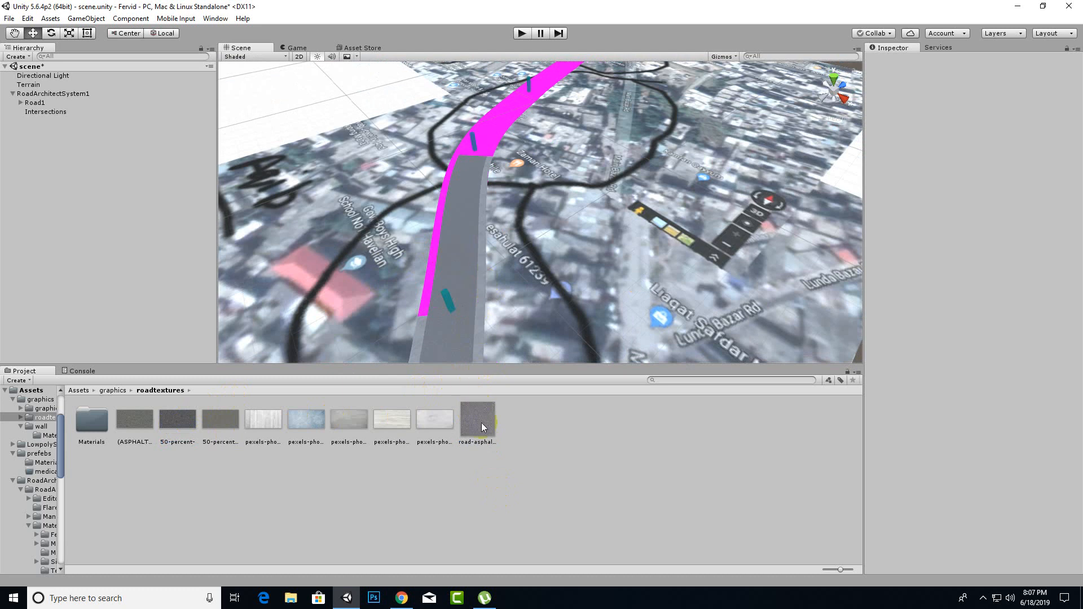
drag(483, 426, 431, 281)
Texture the road's lanes and shoulders through the middle loop up to the start of the far loop
middle_drag(549, 161, 554, 259)
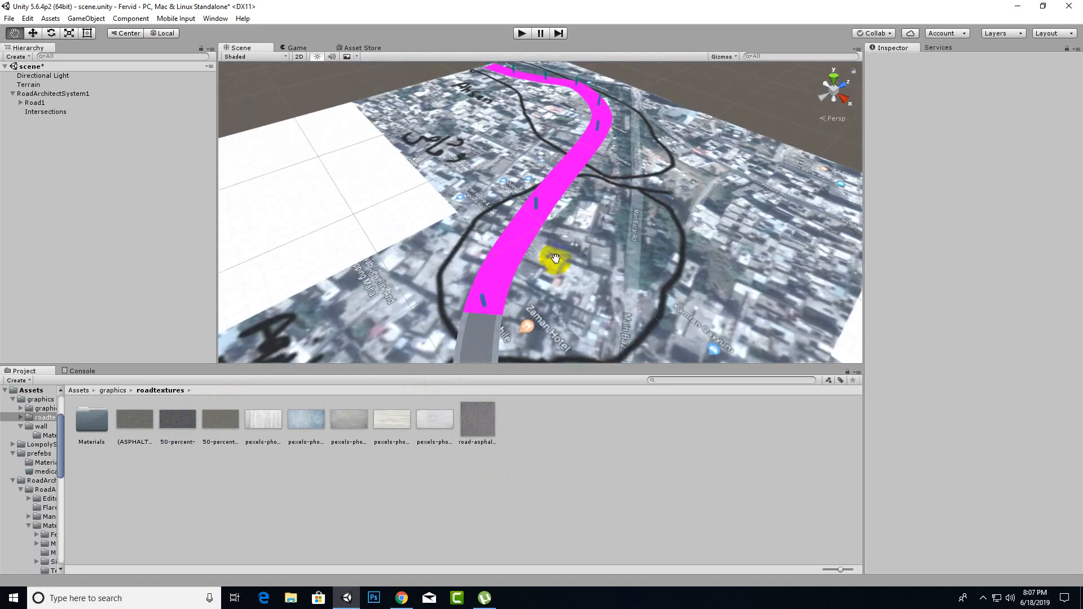
drag(177, 421, 496, 267)
drag(478, 431, 509, 282)
drag(480, 432, 490, 255)
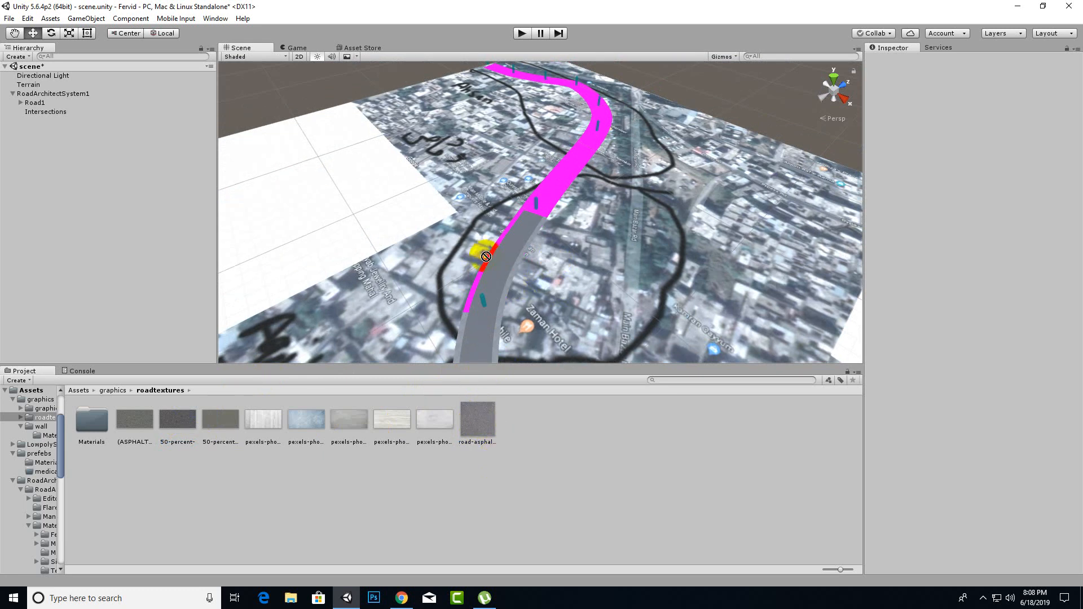
drag(477, 417, 551, 213)
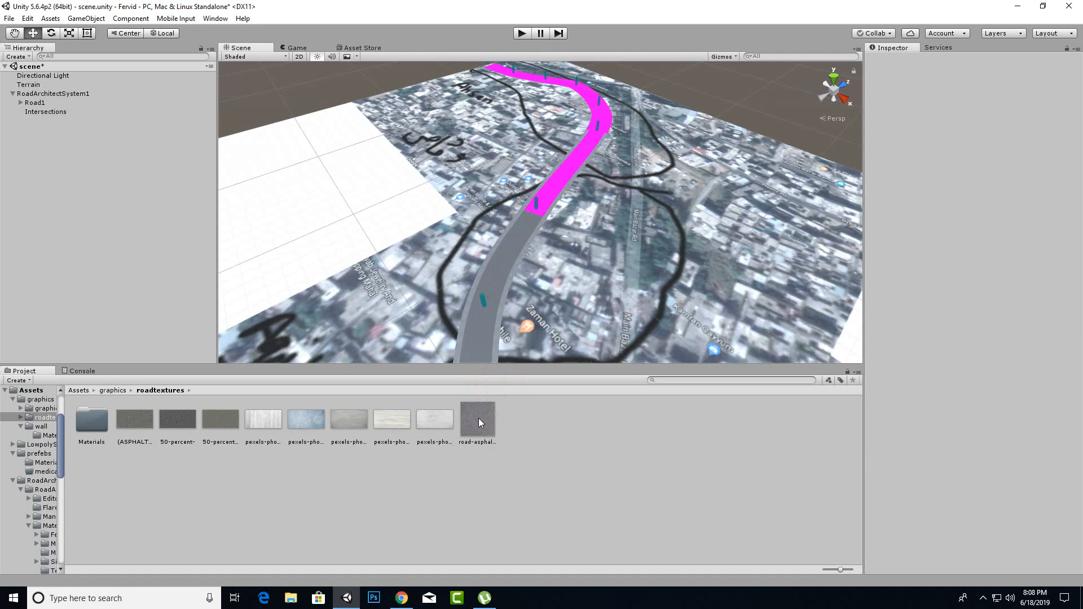
drag(150, 429, 557, 176)
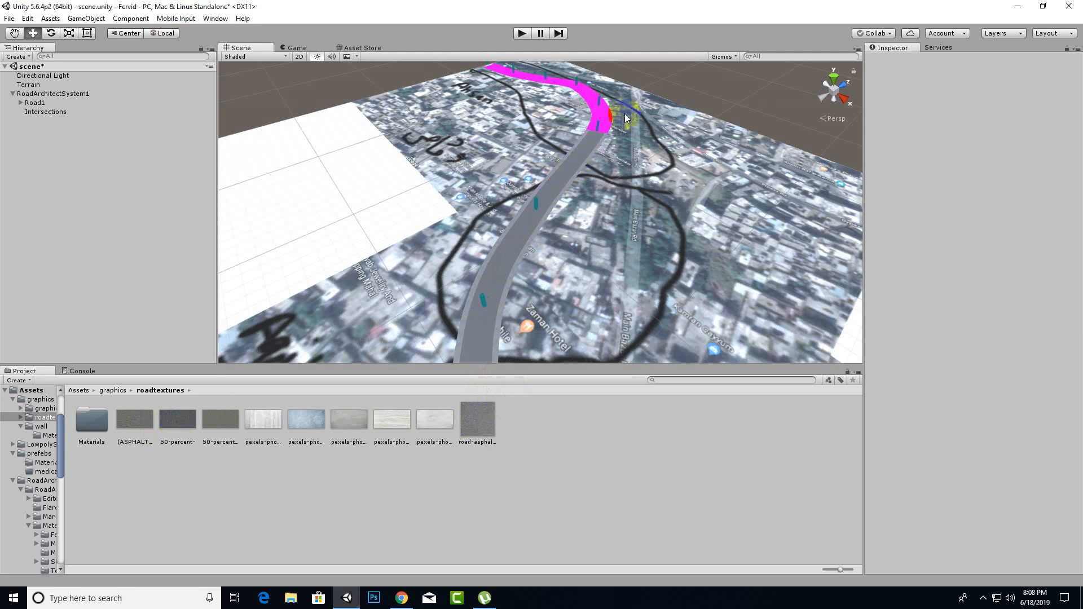
Apply the 50-percent texture to the remaining lane sections through the far loop to the terrain's far edge
middle_drag(624, 115, 552, 304)
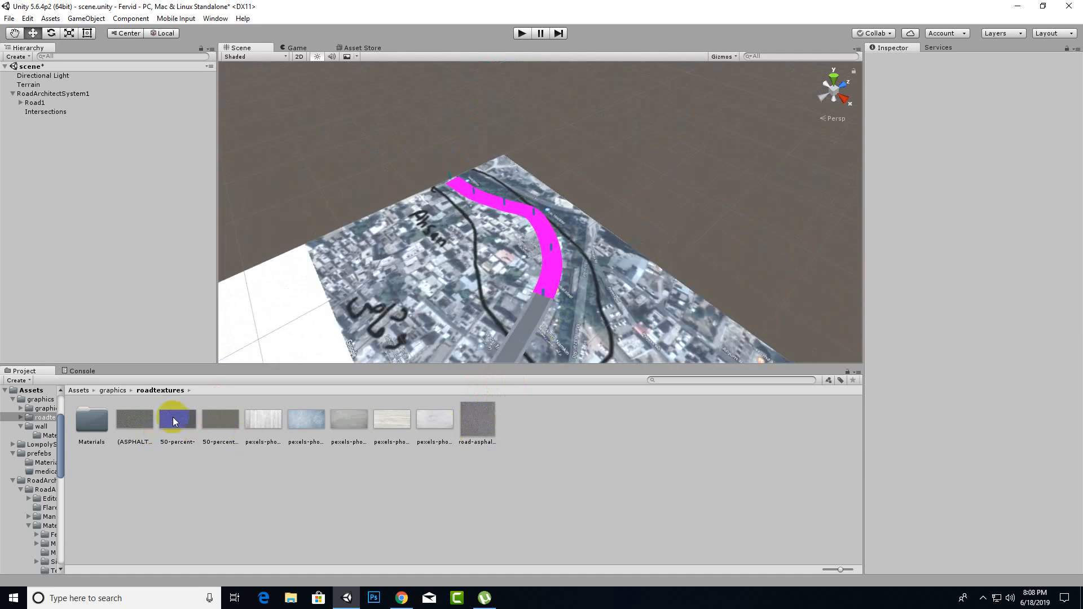
drag(173, 422, 517, 273)
drag(178, 429, 547, 244)
drag(132, 448, 526, 209)
drag(179, 420, 508, 213)
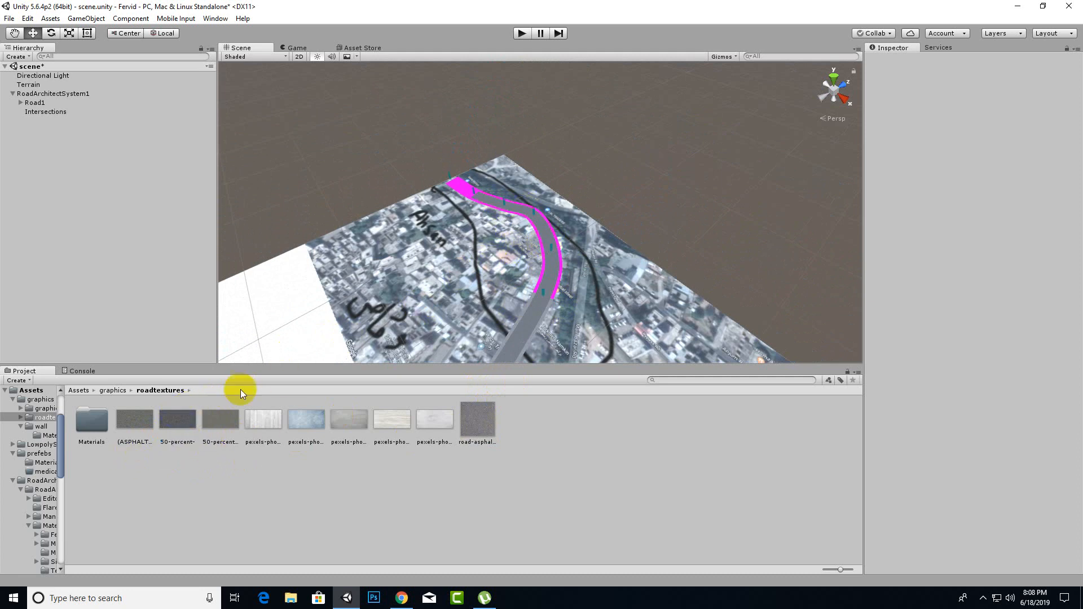
drag(228, 422, 372, 293)
Apply the road-asphalt texture to both shoulders of the road through the far loop up to its end
drag(475, 430, 556, 290)
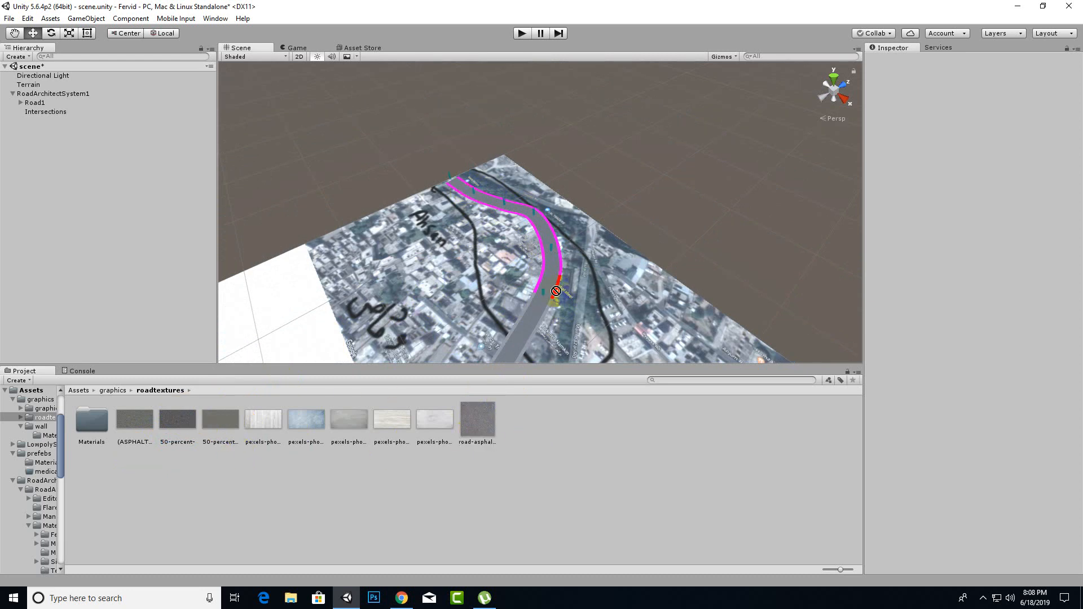
drag(492, 431, 558, 243)
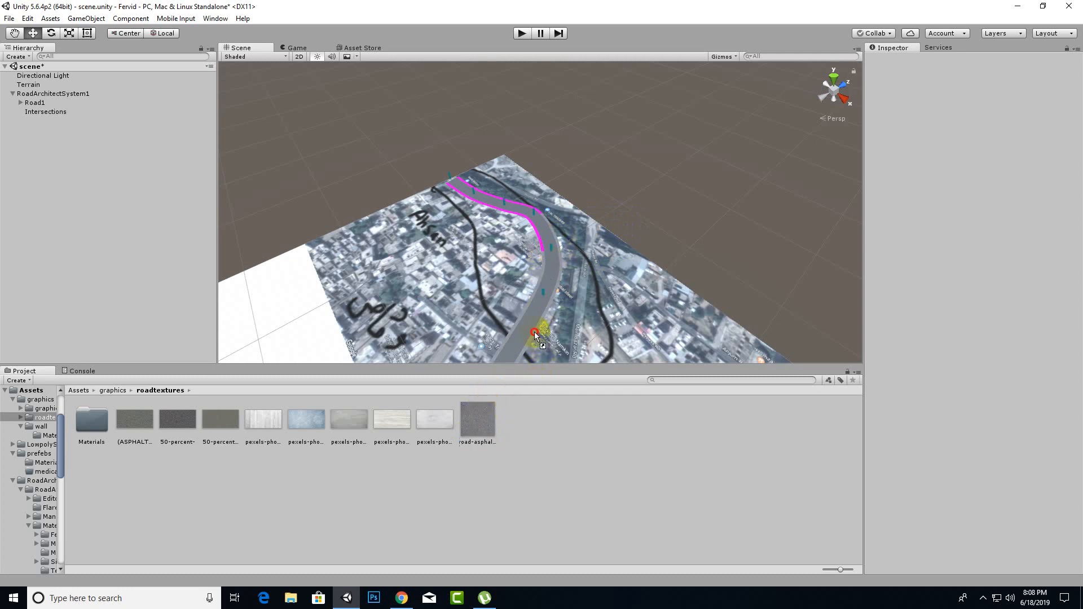
drag(535, 334, 482, 388)
mouse_move(519, 214)
mouse_down()
mouse_move(513, 365)
mouse_move(536, 289)
mouse_move(537, 209)
mouse_up()
drag(499, 398, 503, 361)
drag(469, 438, 495, 179)
ctrl+click(449, 179)
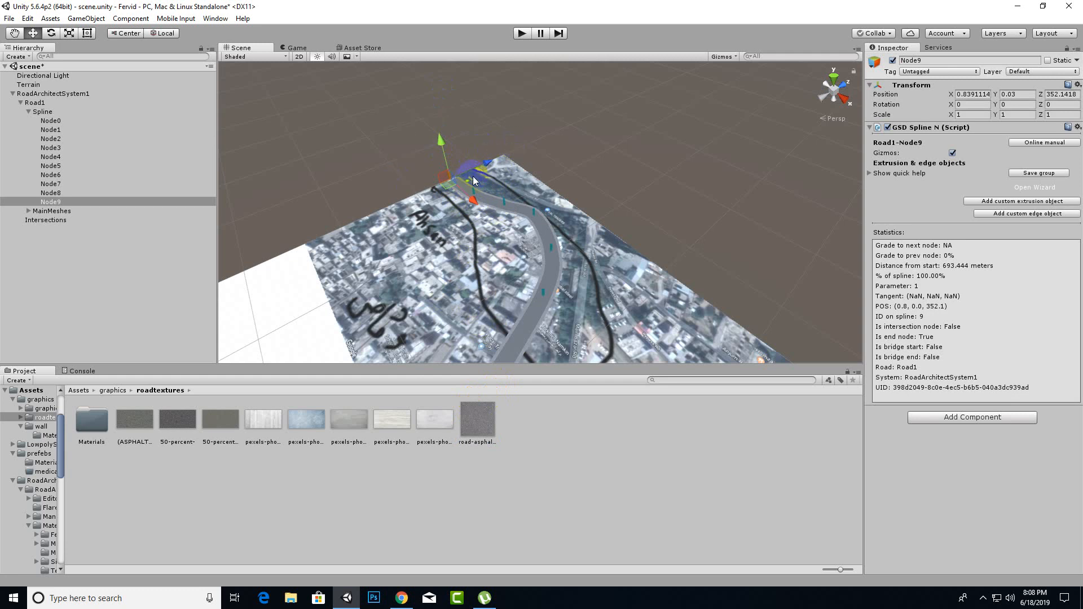
Place the Car prefab from the Standard Assets vehicles on the road's starting end at the terrain's near corner
alt+drag(482, 177, 666, 168)
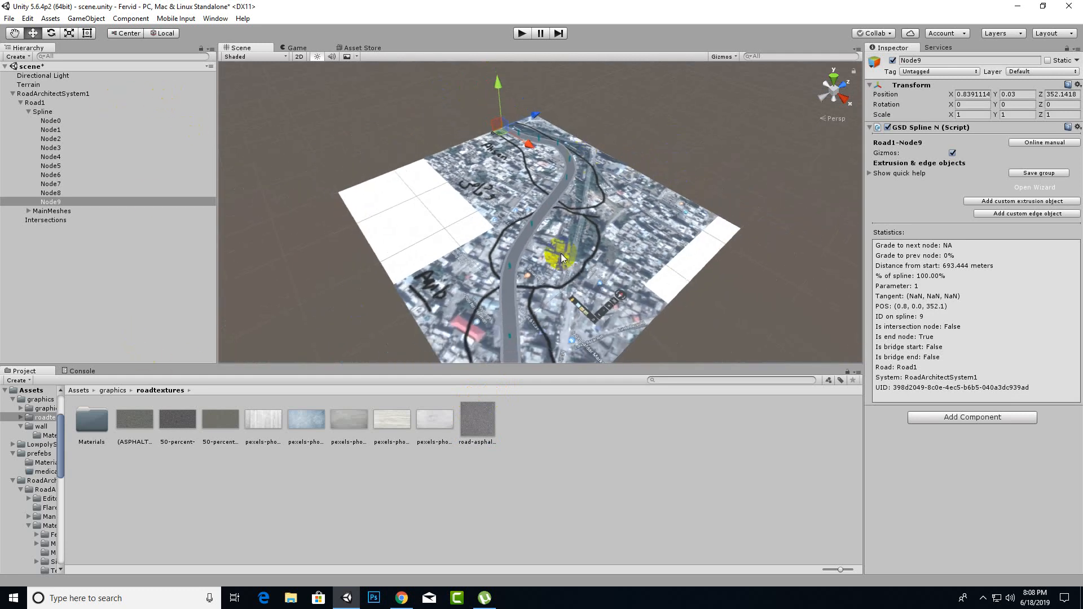
alt+drag(561, 252, 563, 195)
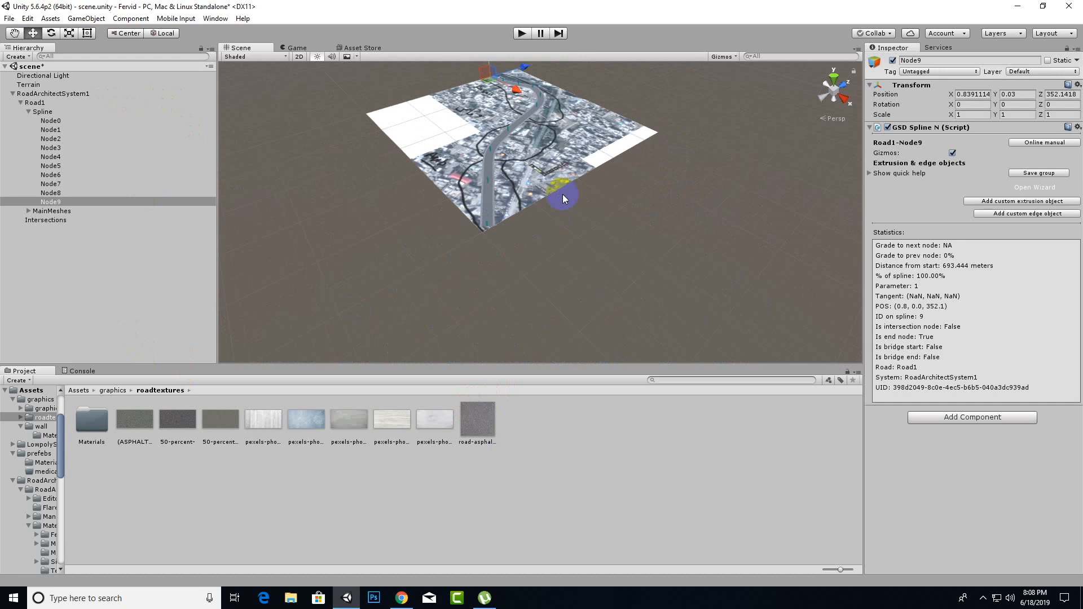
click(78, 390)
double_click(348, 422)
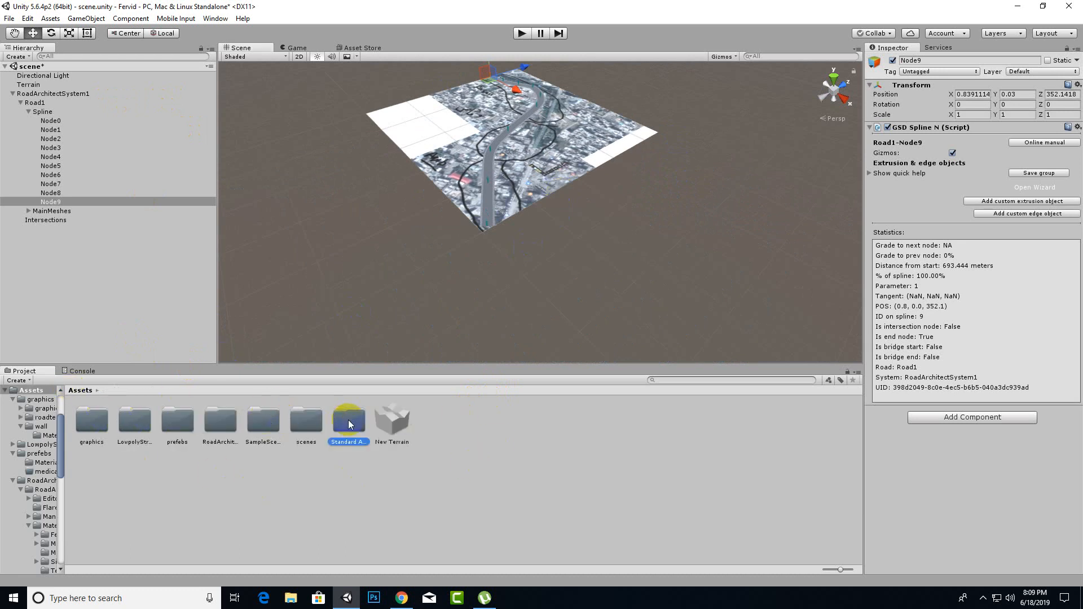
double_click(618, 424)
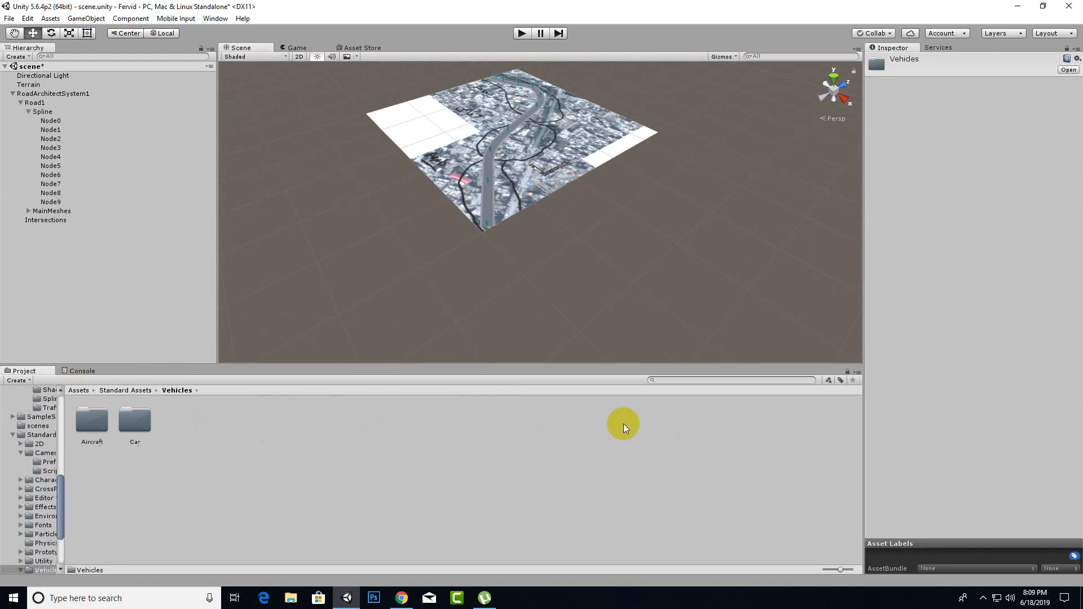
double_click(135, 423)
double_click(220, 424)
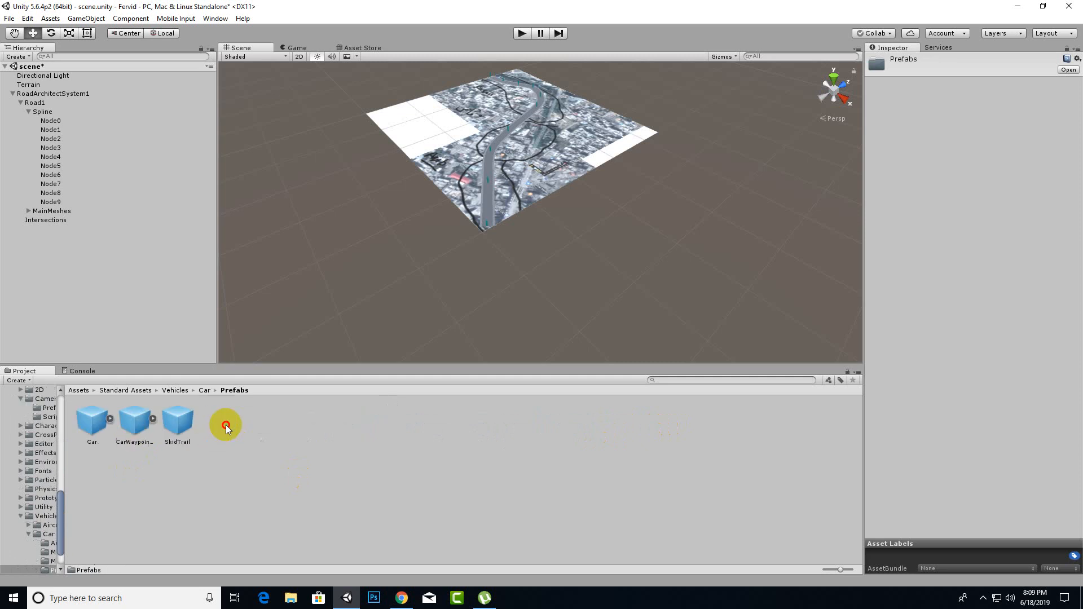
drag(98, 431, 490, 219)
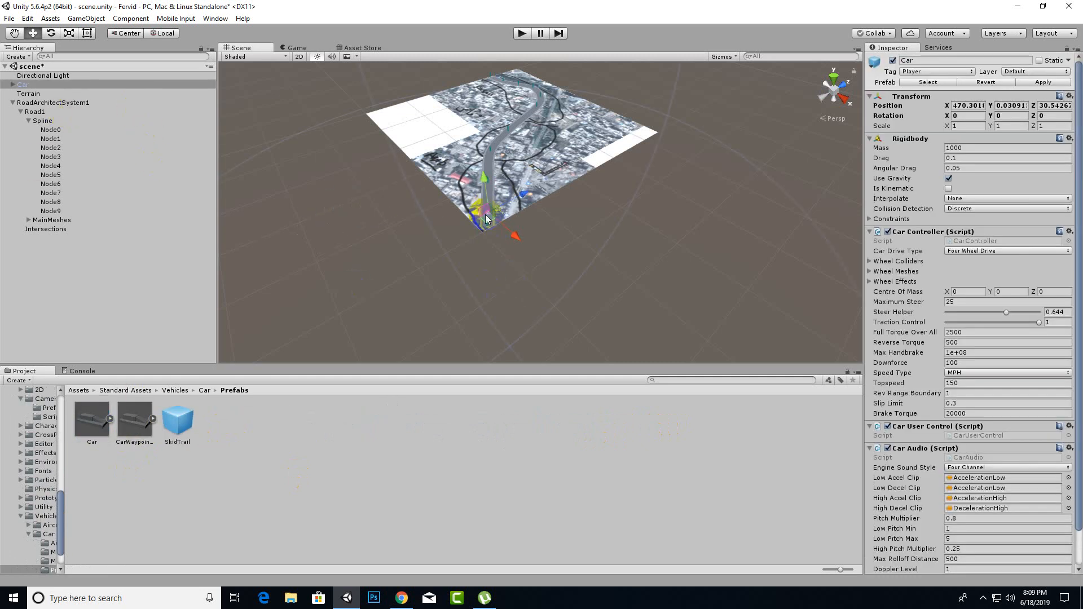
key(f)
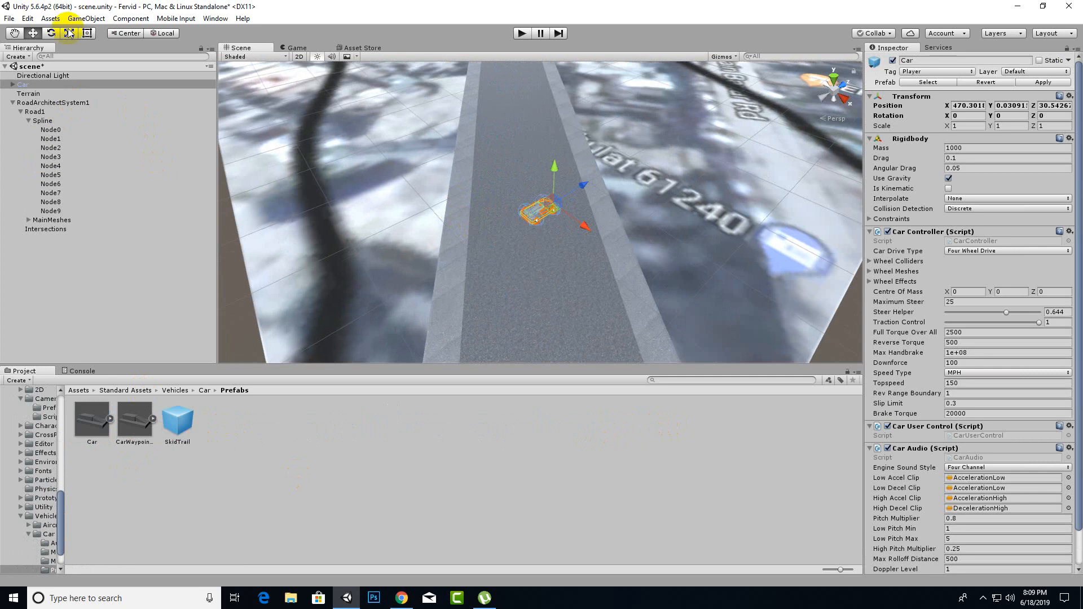
Rotate the car to about -54° around Y to face along the road and move it to about X 468.1, Y 0.44, Z 25.86
click(52, 34)
drag(561, 238, 650, 229)
key(f)
click(32, 35)
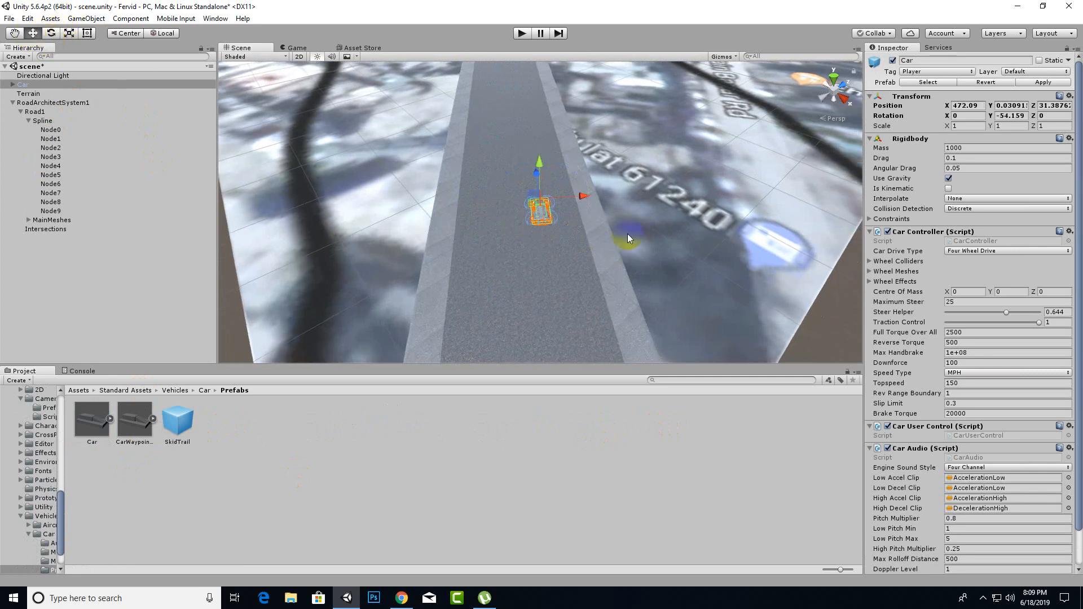
drag(539, 210, 492, 190)
key(f)
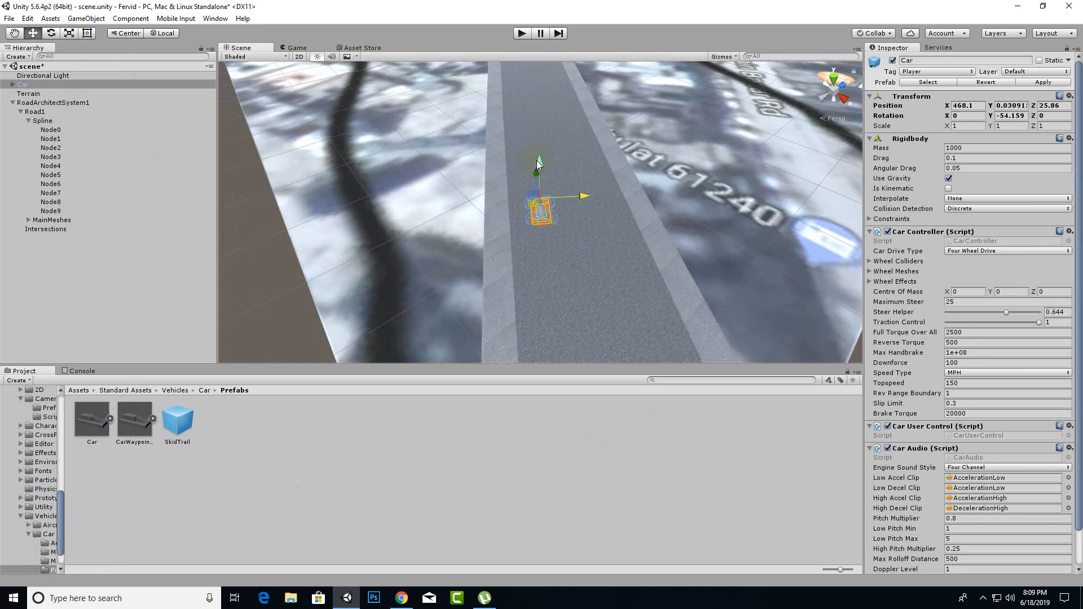
drag(537, 161, 537, 157)
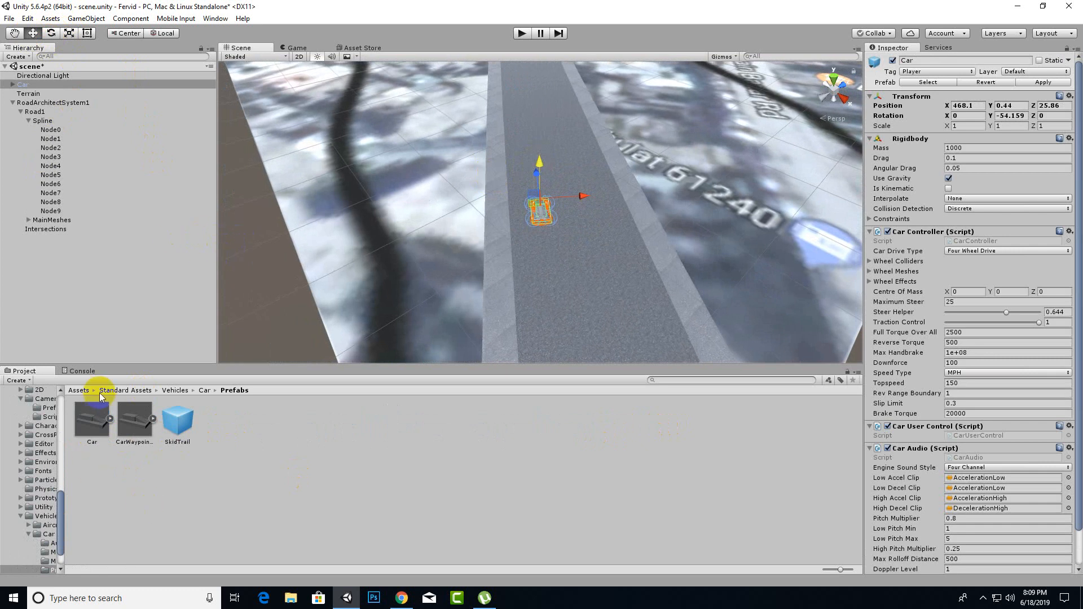
Add the MultipurposeCameraRig prefab from the Standard Assets cameras to the scene and play the game to test the car
click(125, 391)
click(134, 426)
double_click(134, 425)
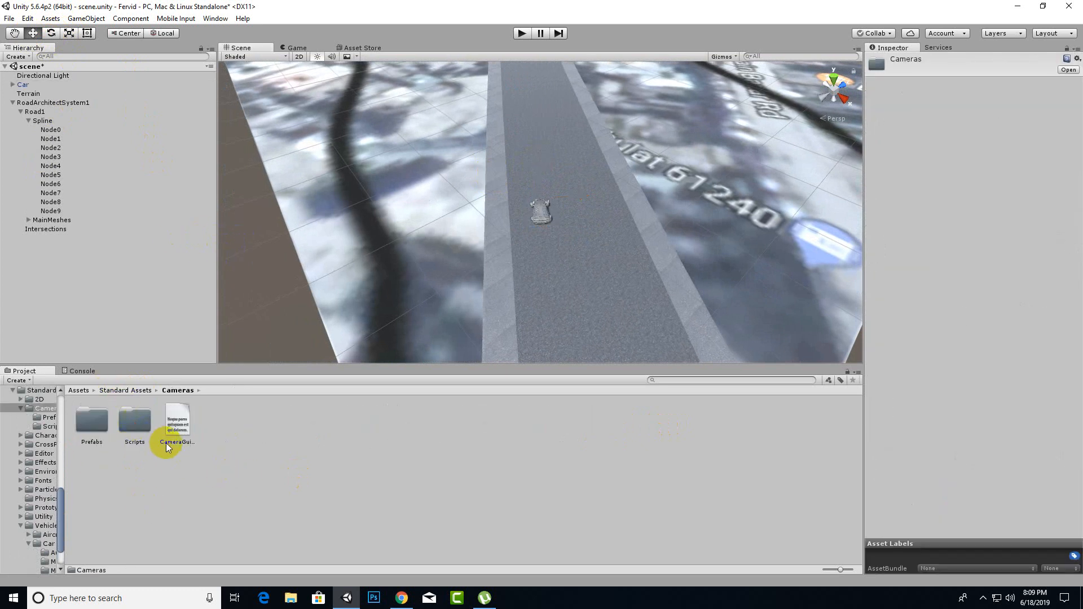
double_click(104, 422)
drag(210, 440, 106, 333)
click(522, 33)
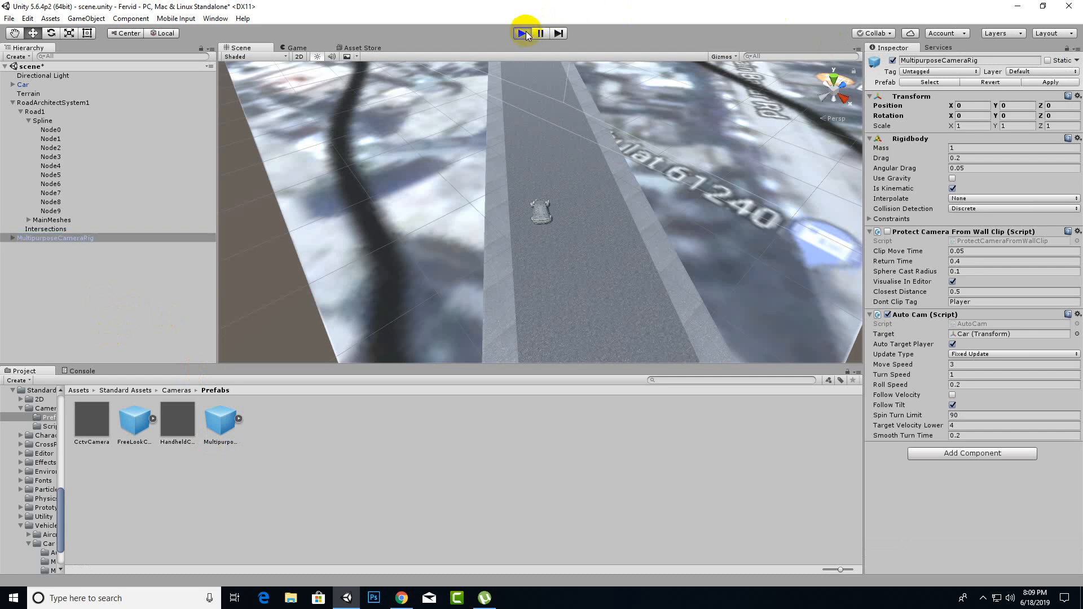
click(567, 175)
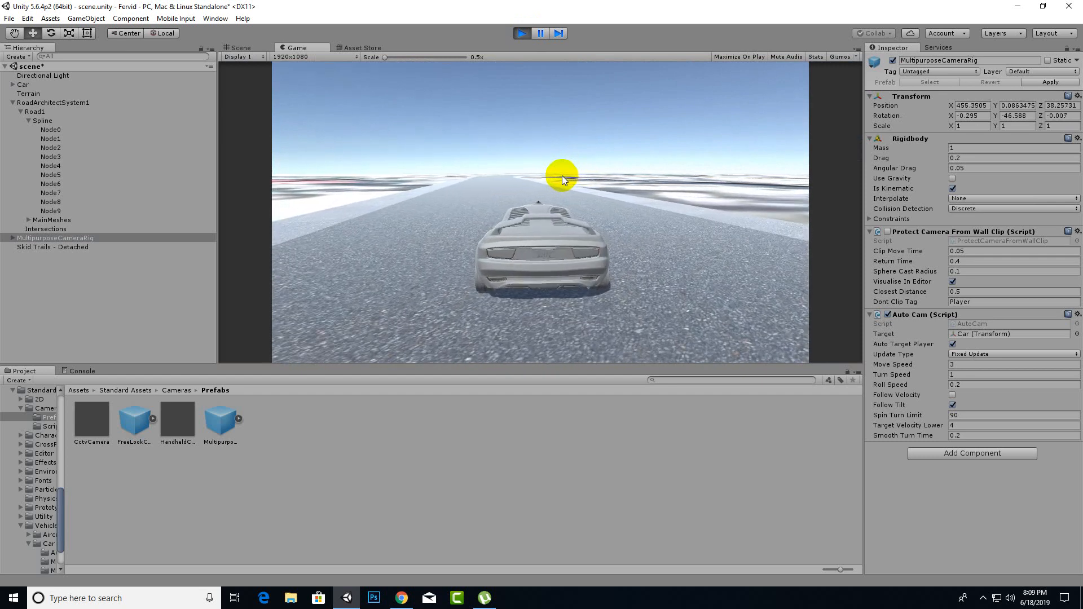
Test-drive the car along the road in reverse and to the left, stop the game and save the scene
key(Down)
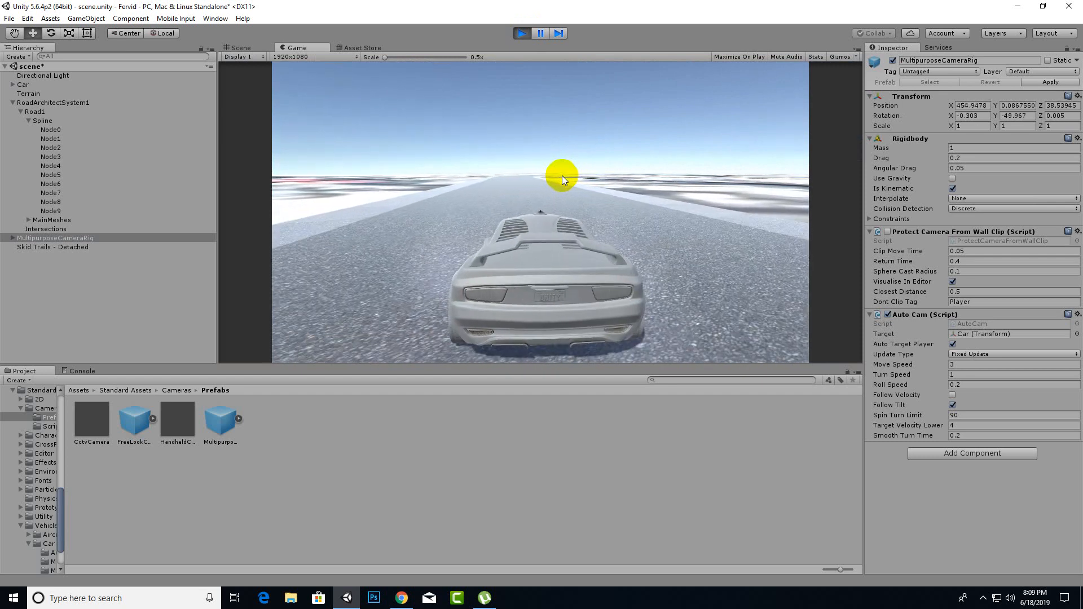
key(Left)
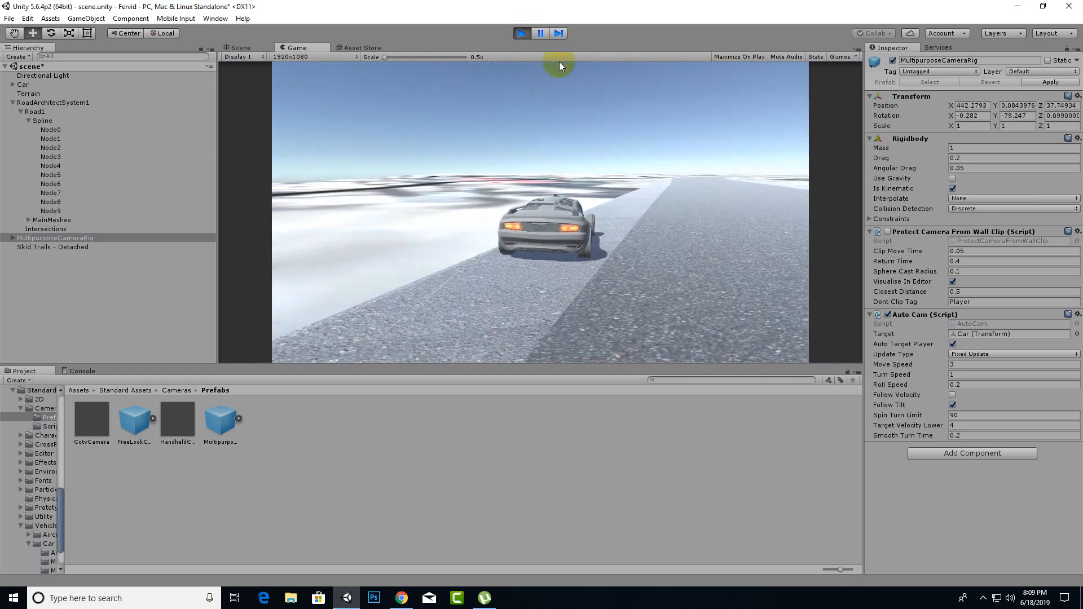
click(522, 32)
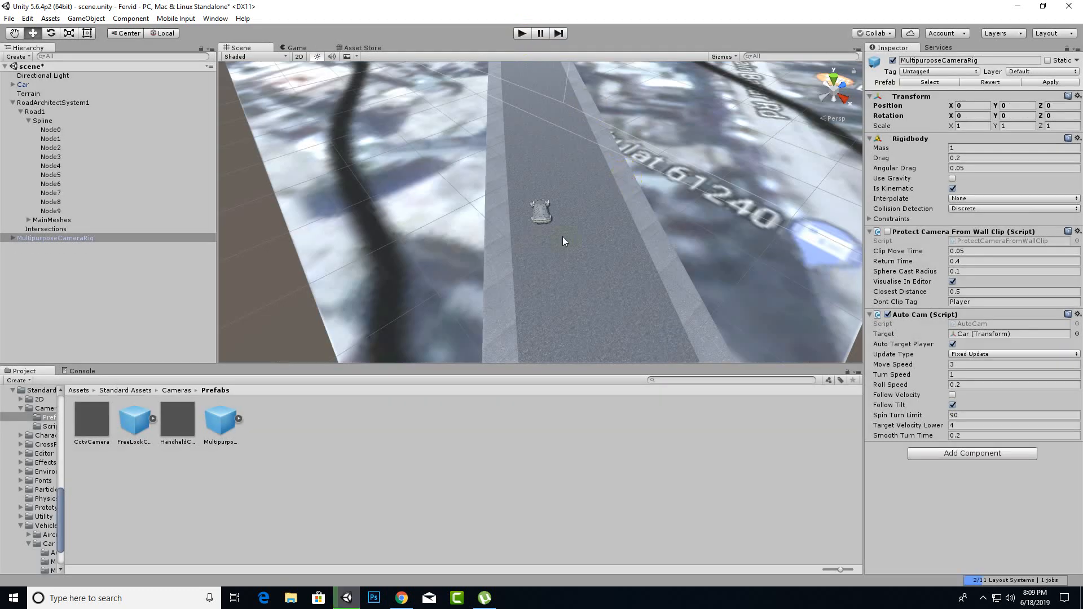
key(ctrl+s)
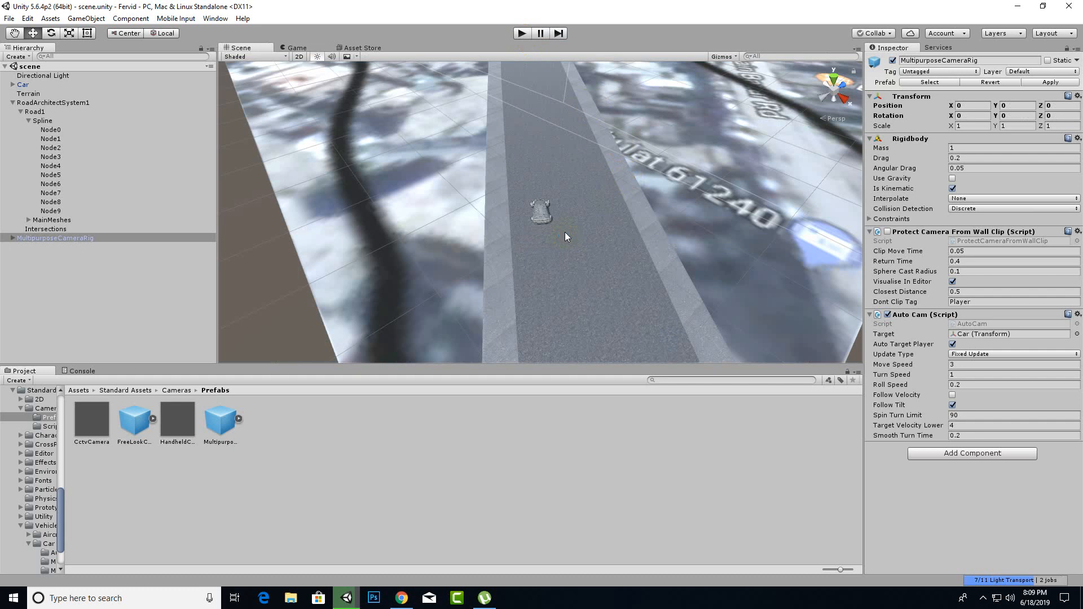
Examine the road's course over the map terrain, especially the stretch near Zaman Hotel and the boys' high school
scroll(564, 232, down, 15)
middle_drag(620, 126, 499, 330)
scroll(501, 264, up, 3)
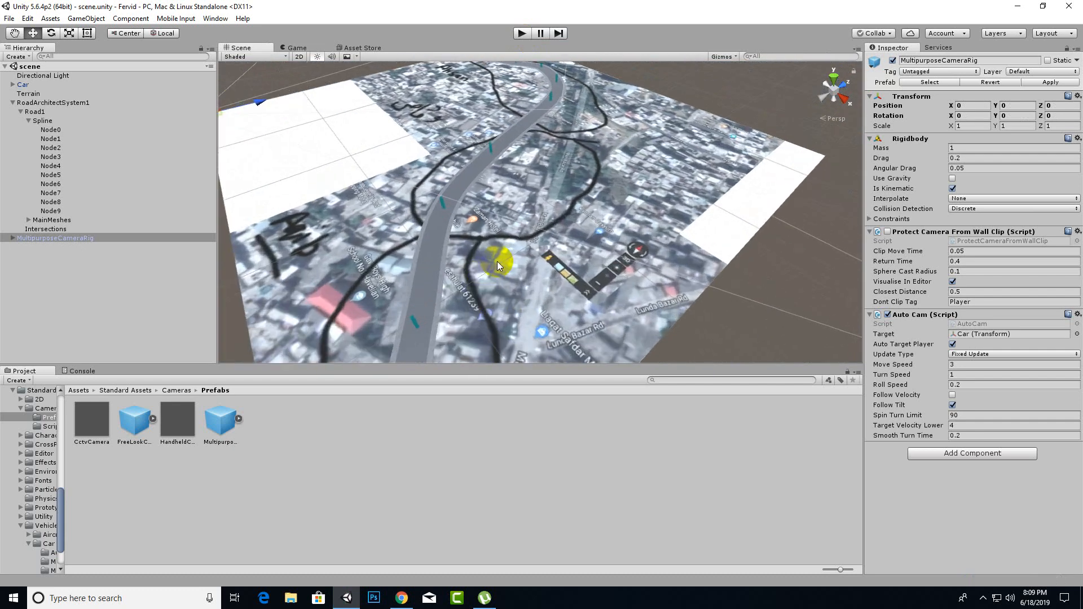
alt+drag(429, 274, 694, 245)
right_drag(694, 245, 520, 295)
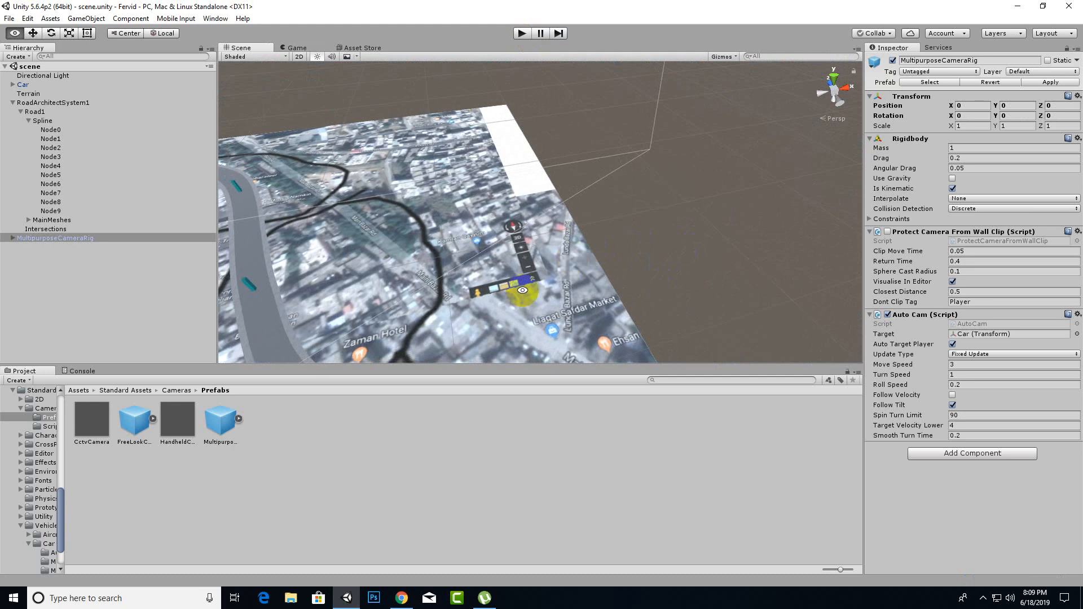
middle_drag(522, 292, 711, 145)
right_drag(711, 145, 672, 169)
middle_drag(671, 169, 600, 148)
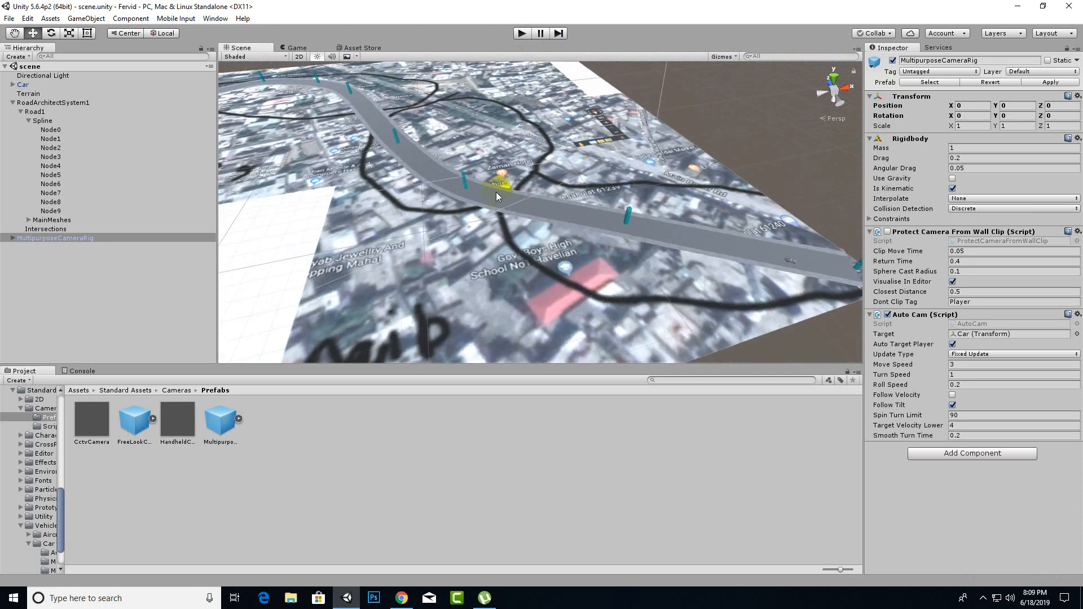
scroll(496, 192, up, 4)
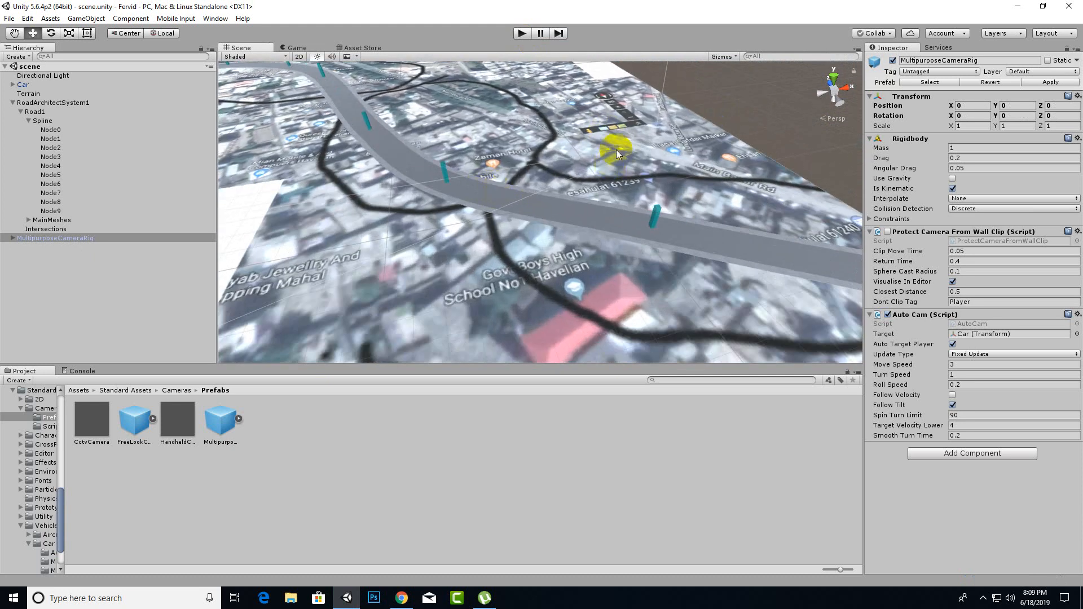
scroll(616, 150, down, 2)
alt+drag(530, 173, 663, 212)
scroll(657, 199, up, 1)
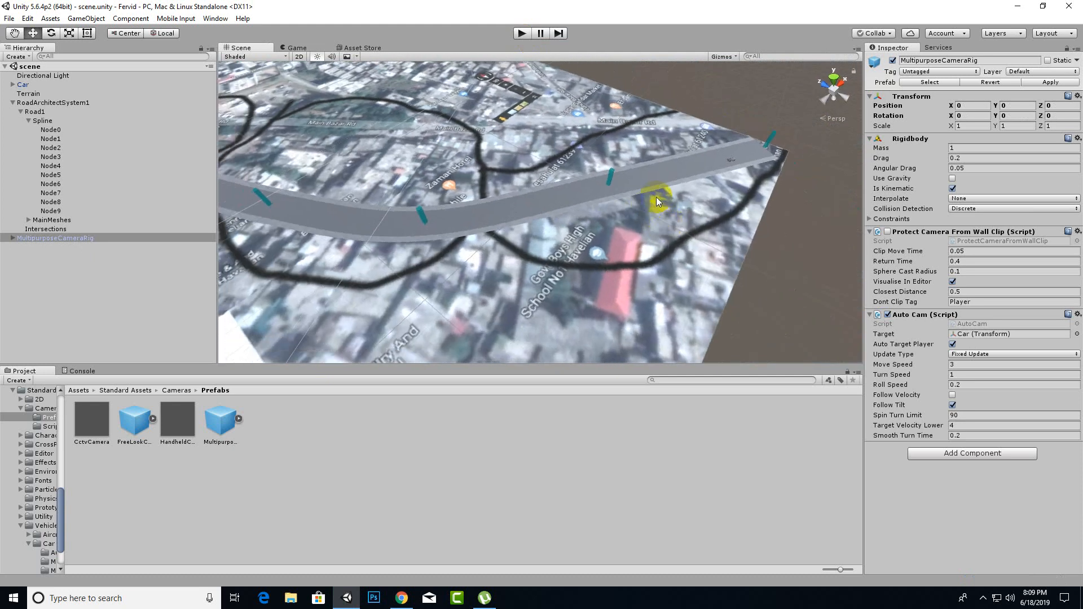
scroll(658, 199, up, 4)
middle_drag(472, 182, 510, 181)
scroll(610, 179, up, 2)
scroll(523, 176, up, 3)
scroll(556, 176, down, 4)
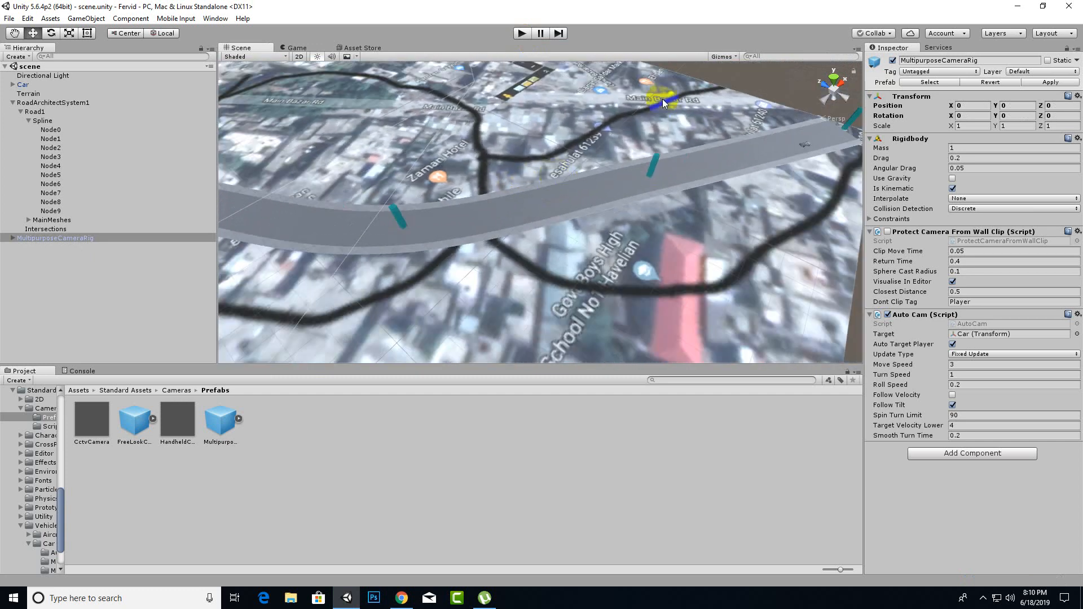
scroll(564, 153, up, 2)
alt+drag(581, 151, 560, 151)
scroll(464, 194, up, 5)
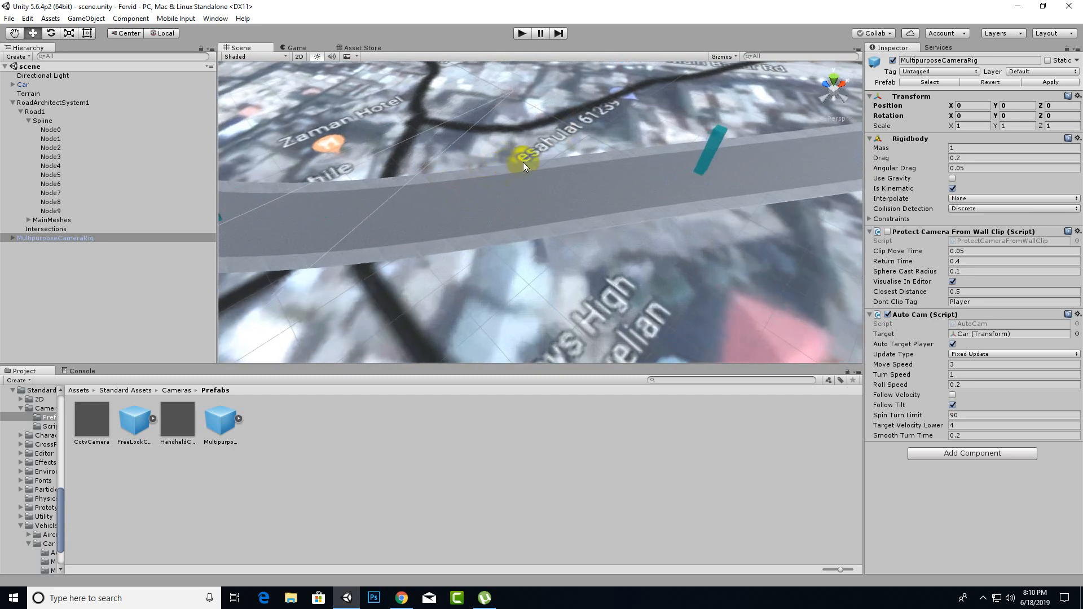
middle_drag(523, 164, 512, 201)
scroll(508, 195, up, 3)
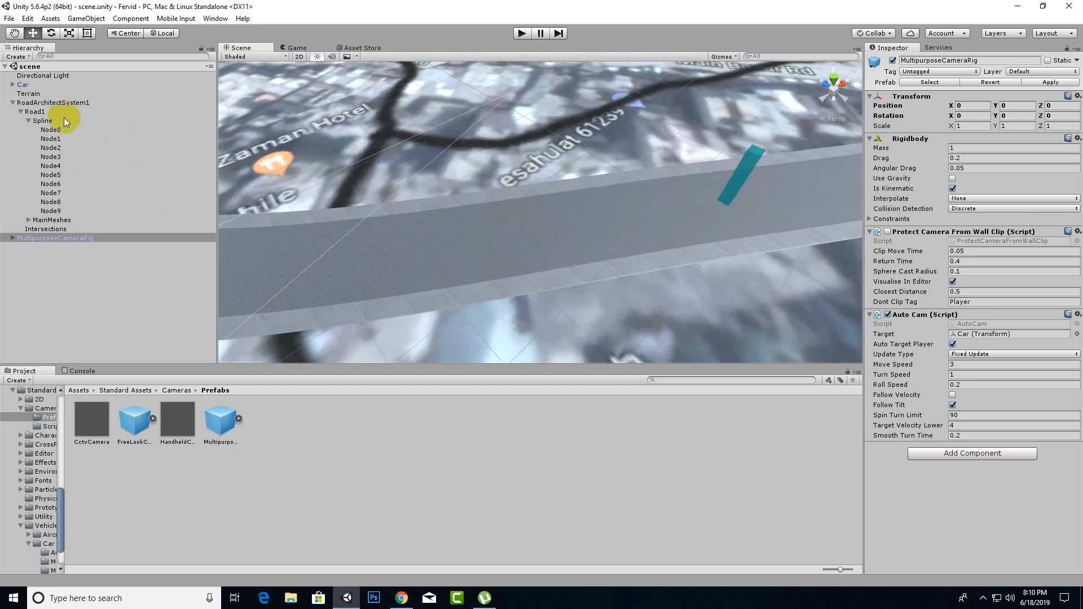
Place the willisau_riale chair model from the prefebs folder on the road at about X 383.3, Y 0.03, Z 96.4
click(12, 103)
middle_drag(564, 176, 417, 220)
scroll(414, 220, down, 3)
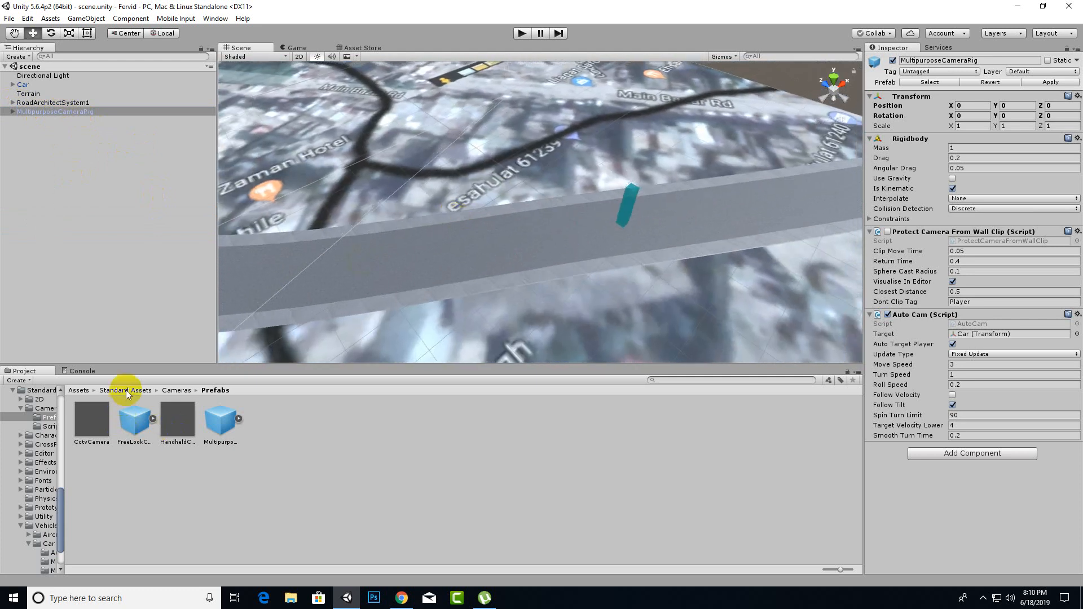
click(79, 391)
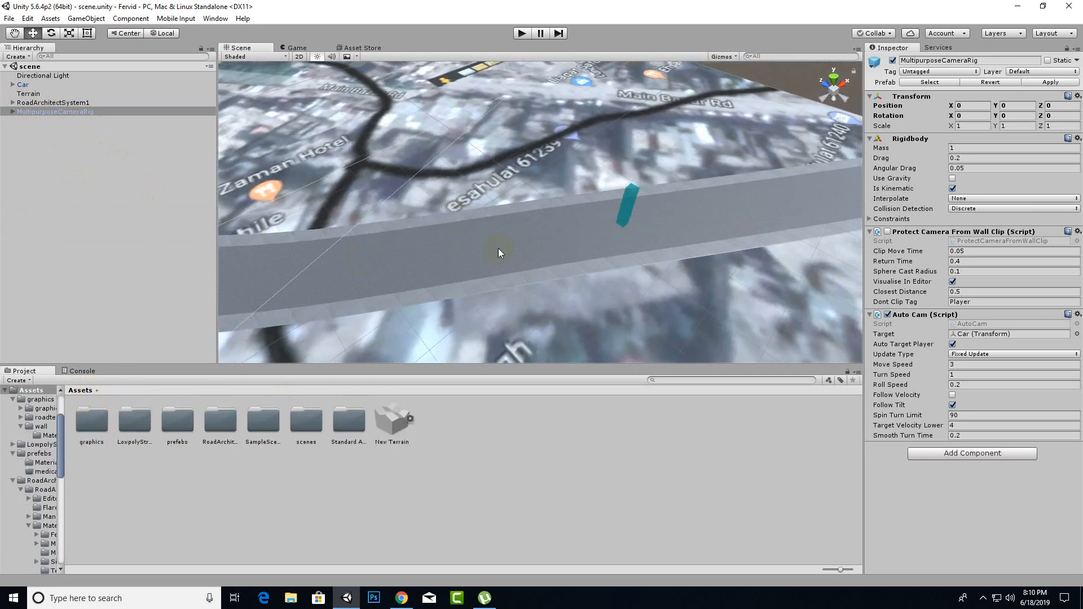
scroll(552, 251, down, 2)
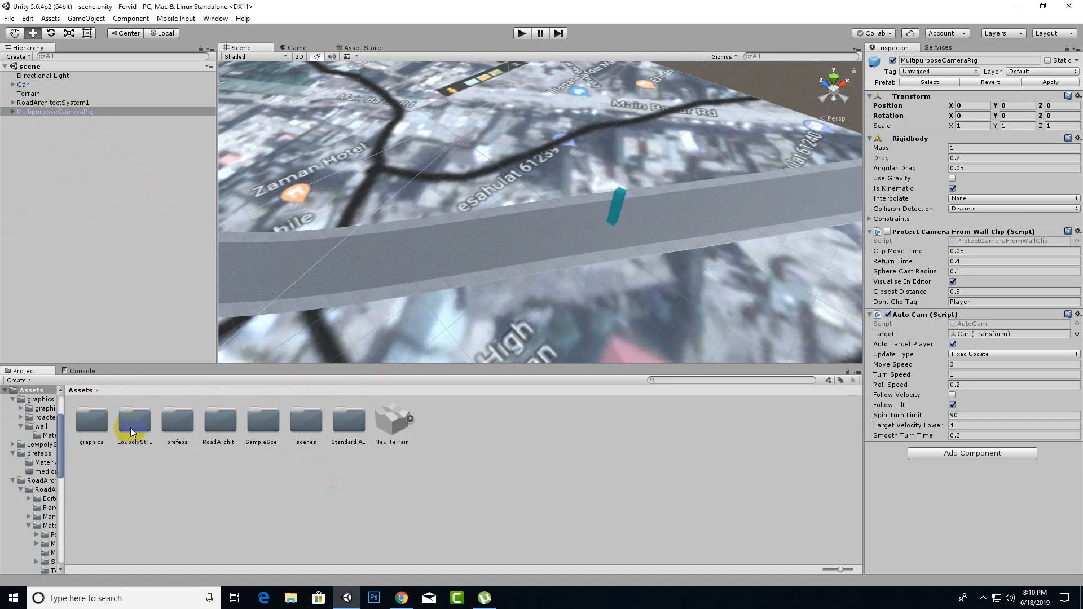
double_click(177, 422)
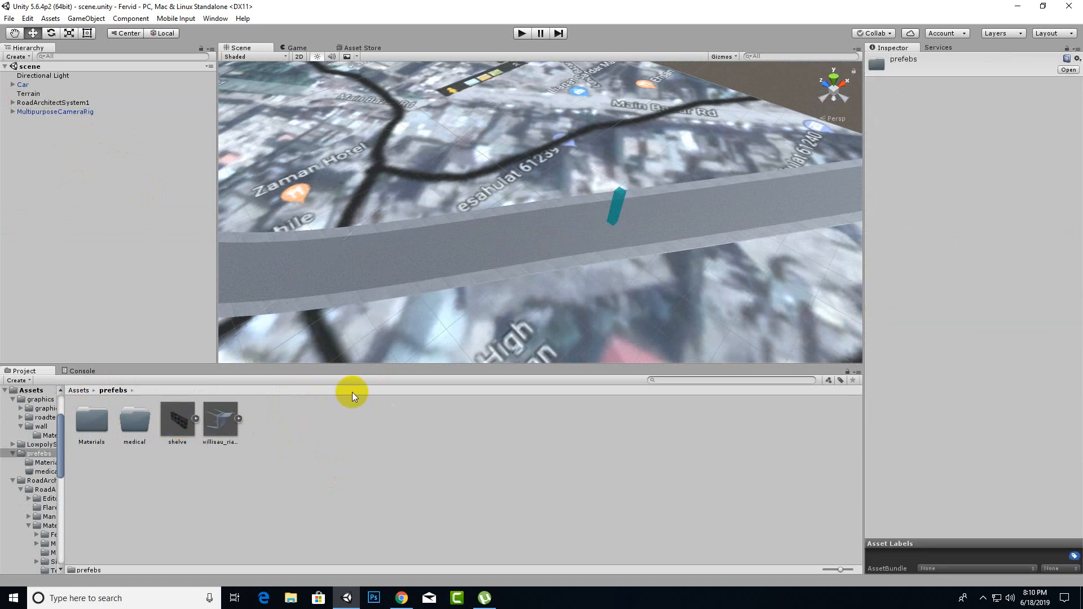
click(224, 434)
drag(228, 427, 489, 226)
scroll(491, 229, up, 2)
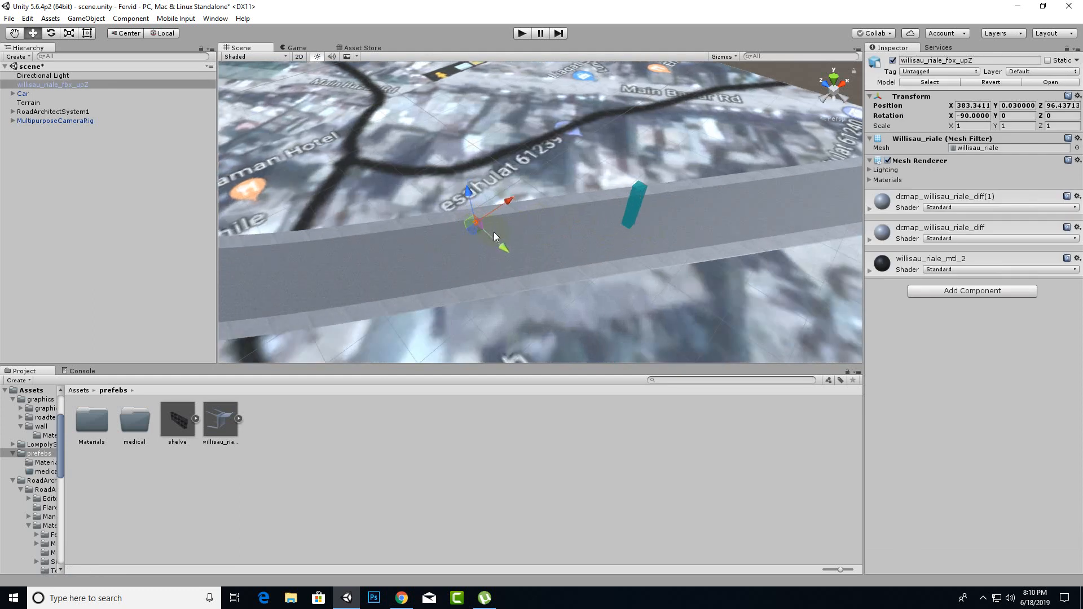
key(f)
scroll(503, 224, down, 5)
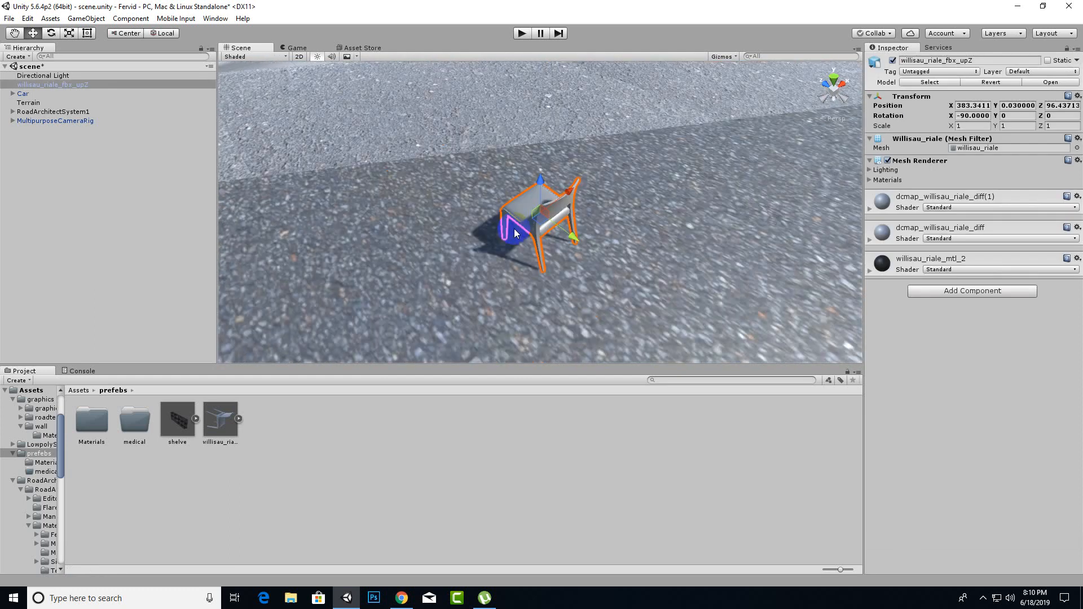
Apply the dark willisau_riale_mtl_2 material from the prefebs Materials folder to the chair's backrest
key(super)
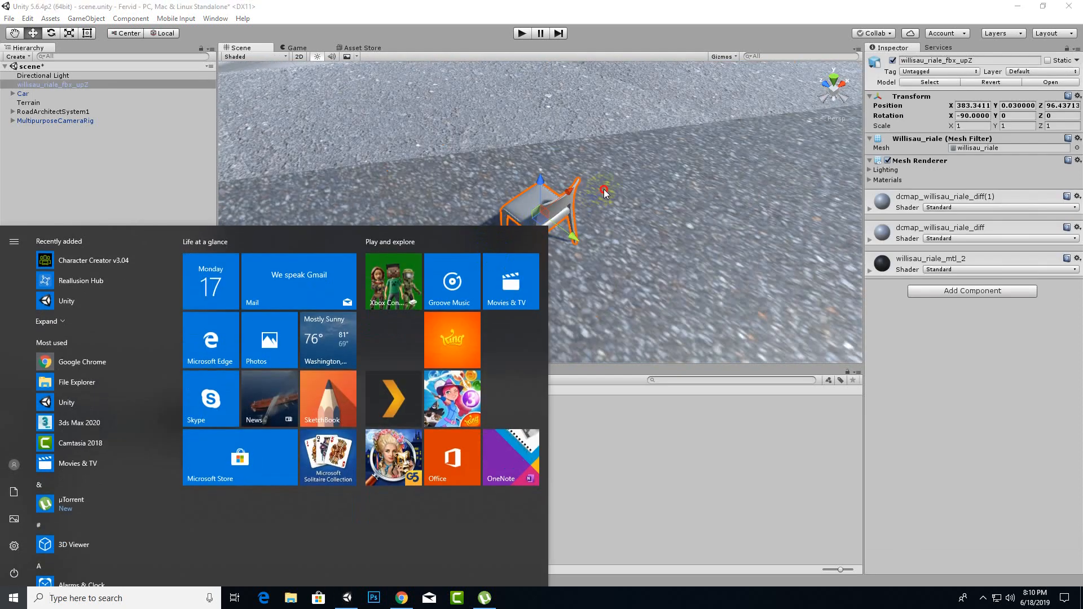
click(511, 243)
alt+drag(511, 244, 852, 201)
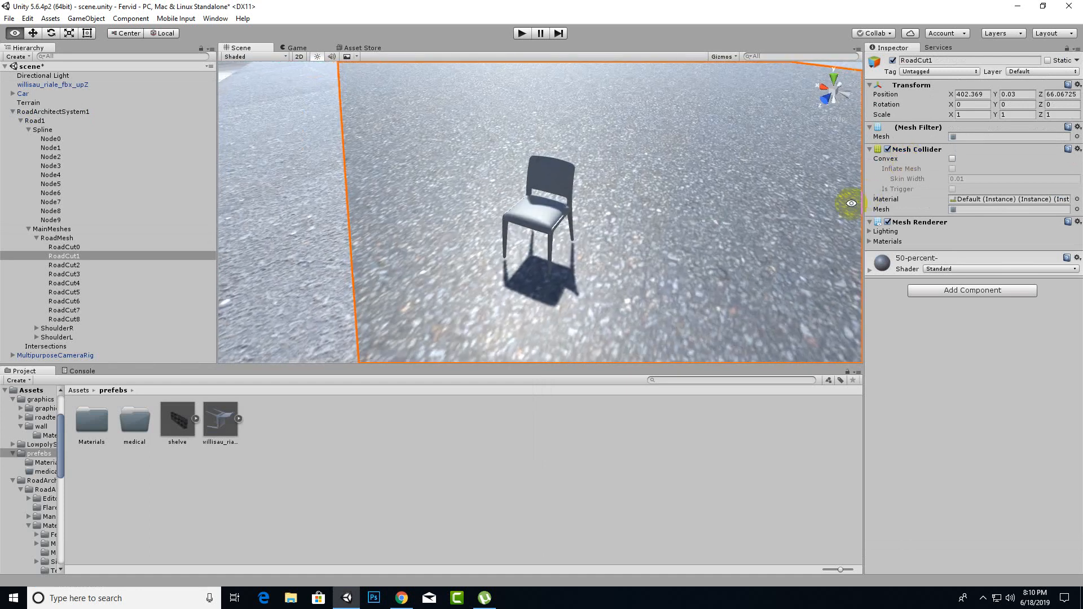
click(568, 213)
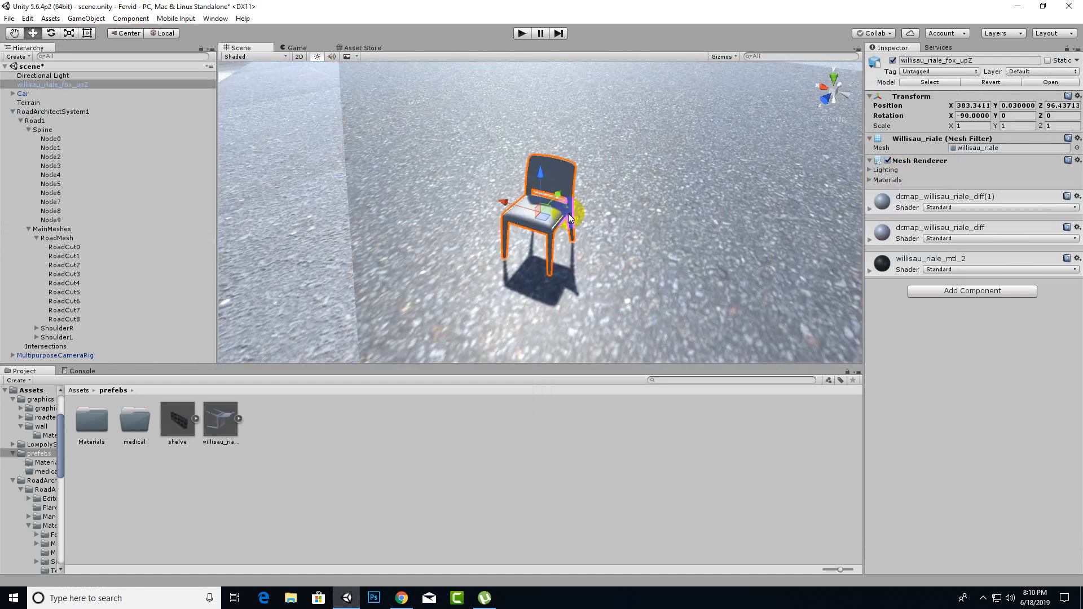
double_click(125, 425)
click(109, 390)
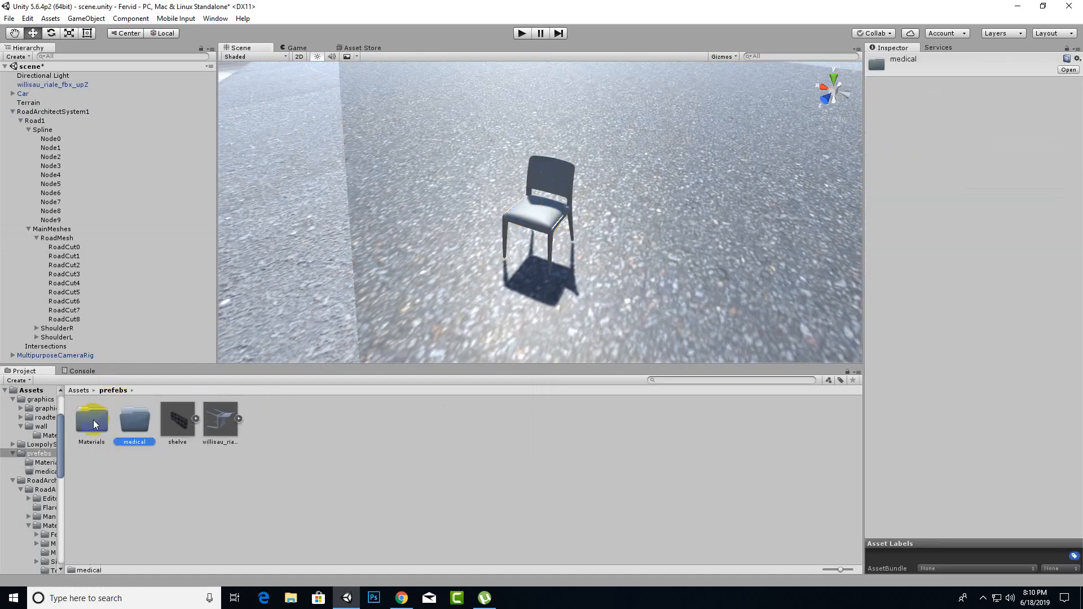
double_click(91, 423)
drag(165, 419, 564, 186)
alt+drag(496, 249, 571, 241)
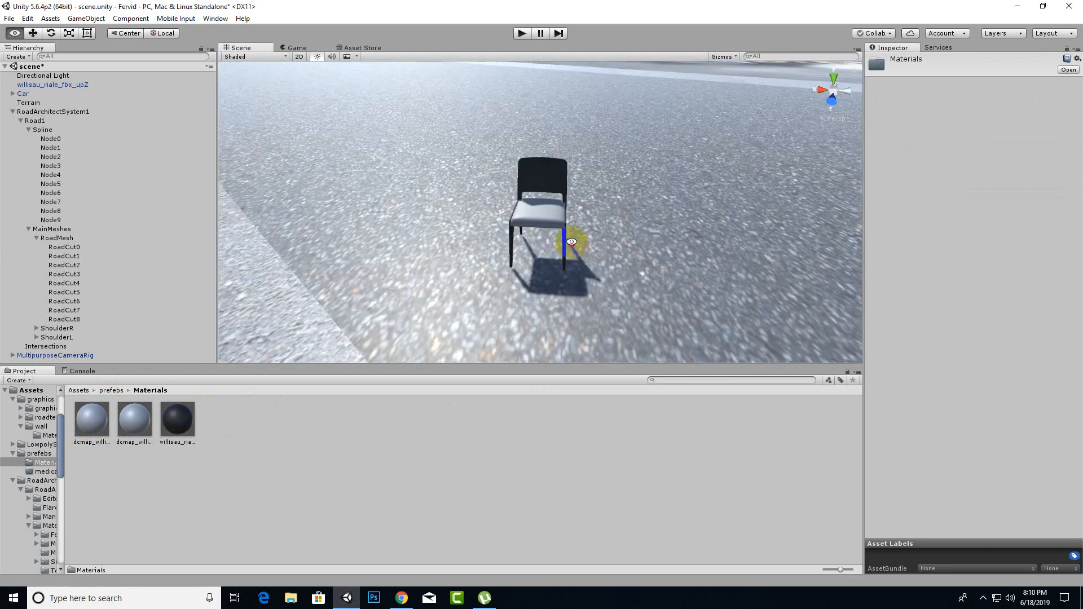
scroll(569, 261, down, 3)
click(546, 216)
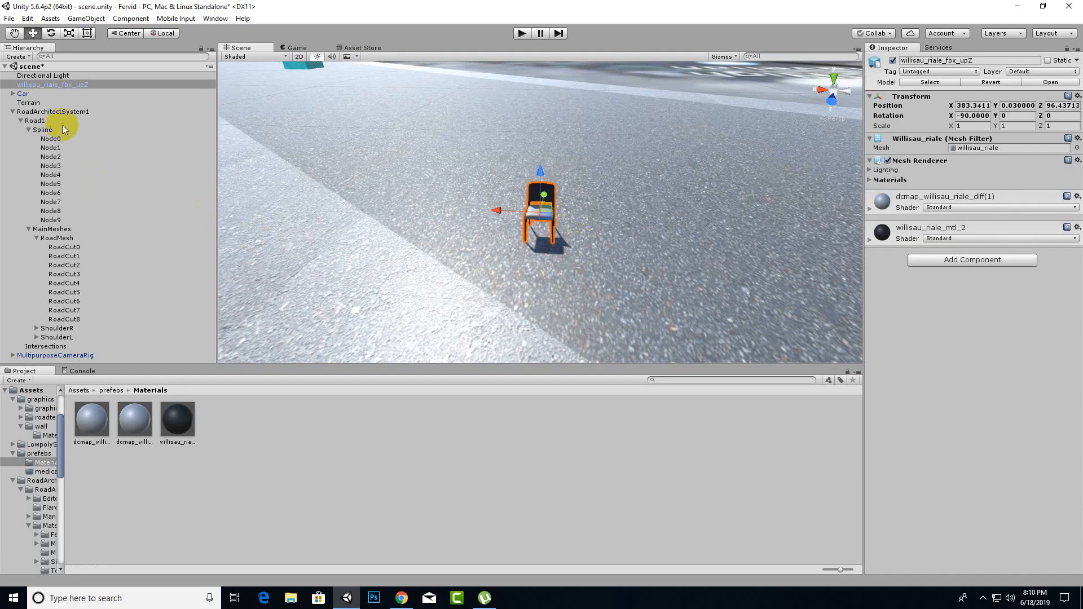
Create an empty game object at the chair and rename it medicalstore
click(18, 56)
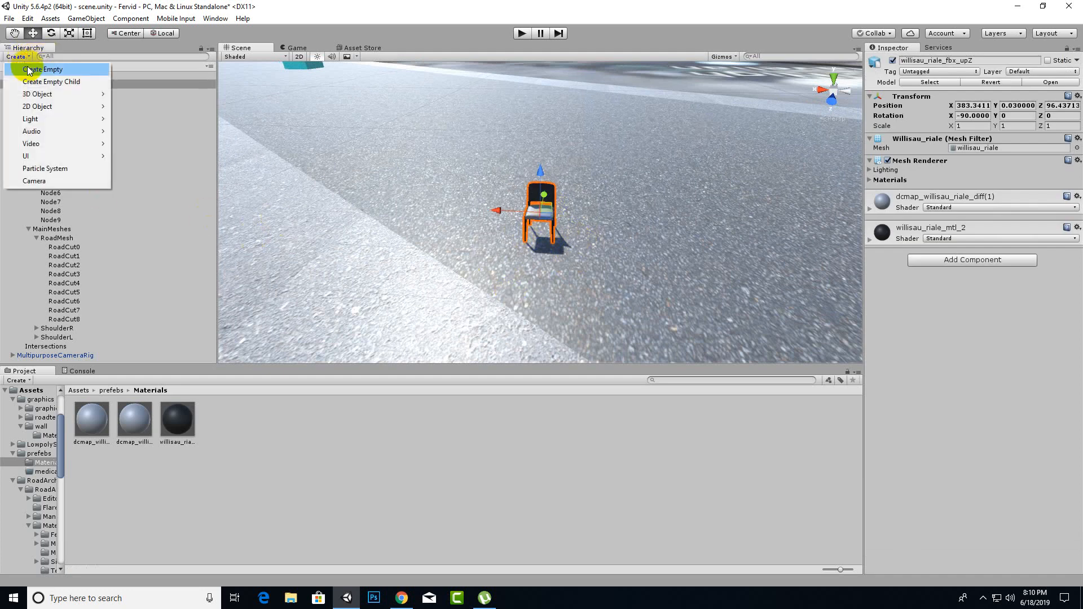
click(27, 70)
click(99, 352)
right_click(99, 354)
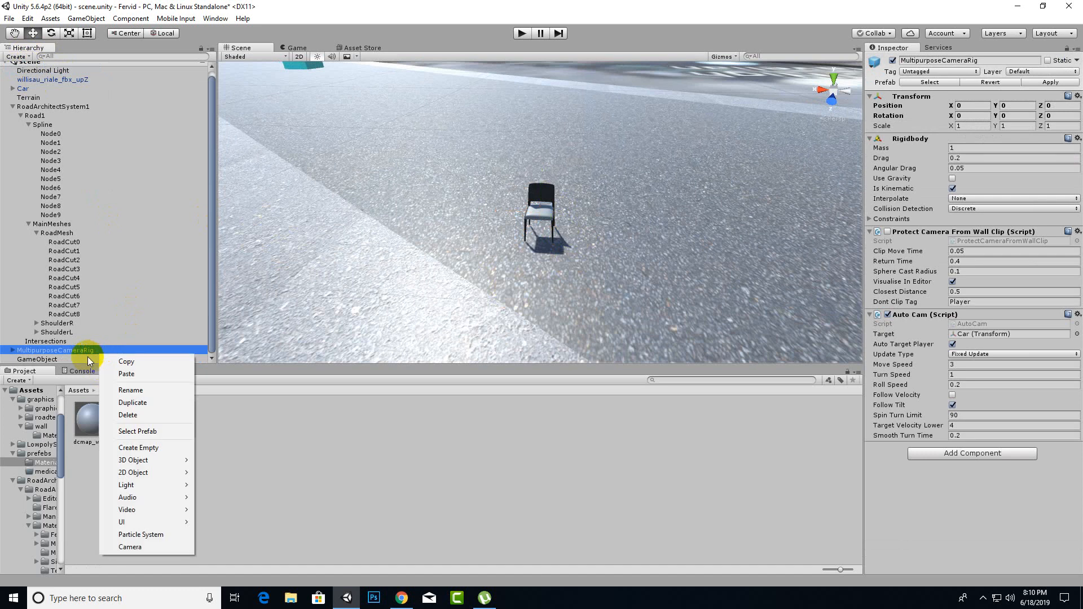
click(117, 390)
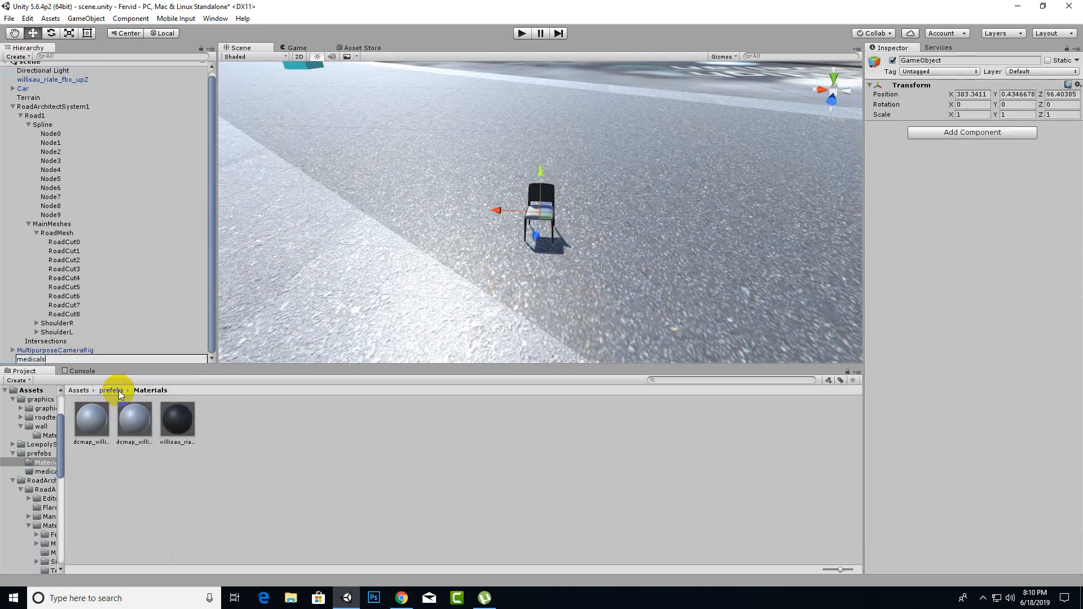
text(medicalstore)
key(Return)
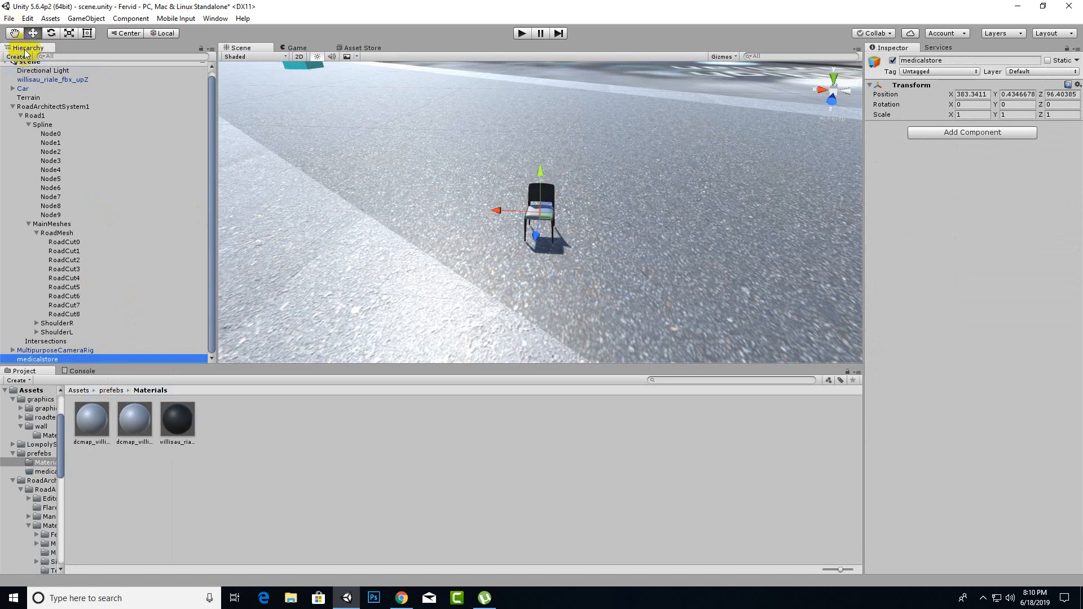
Create a 3D cube at the chair's location and rename it wall
click(16, 56)
mouse_move(59, 95)
click(165, 95)
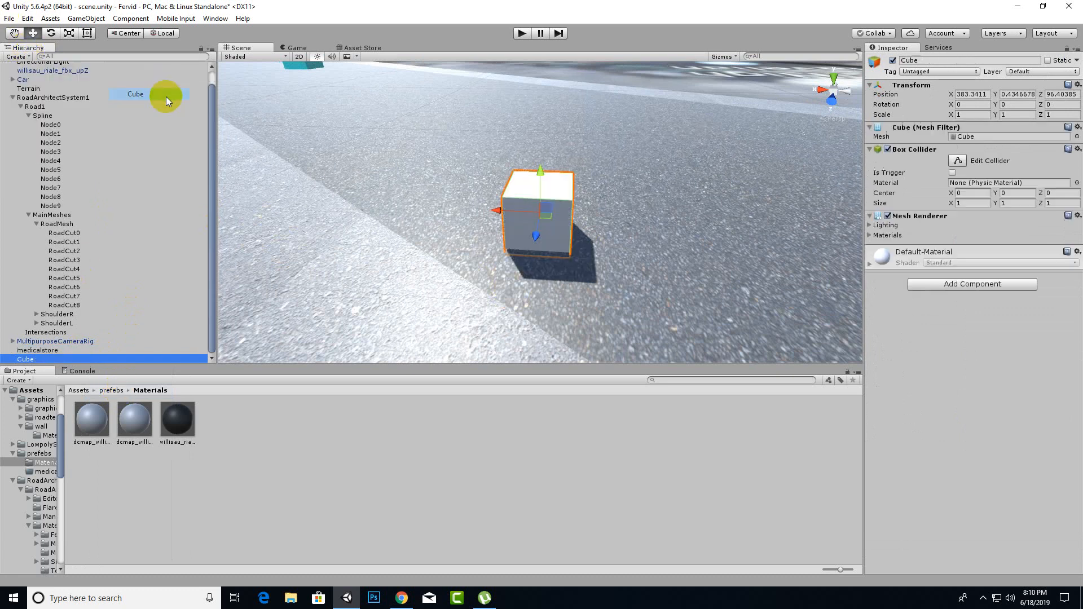
right_click(36, 362)
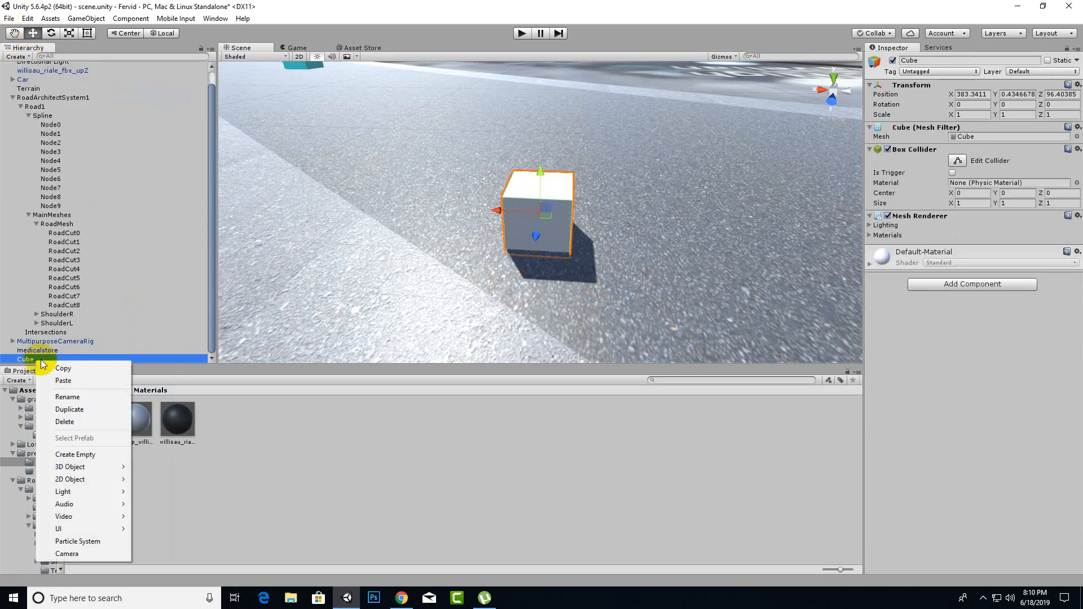
click(71, 391)
text(wa)
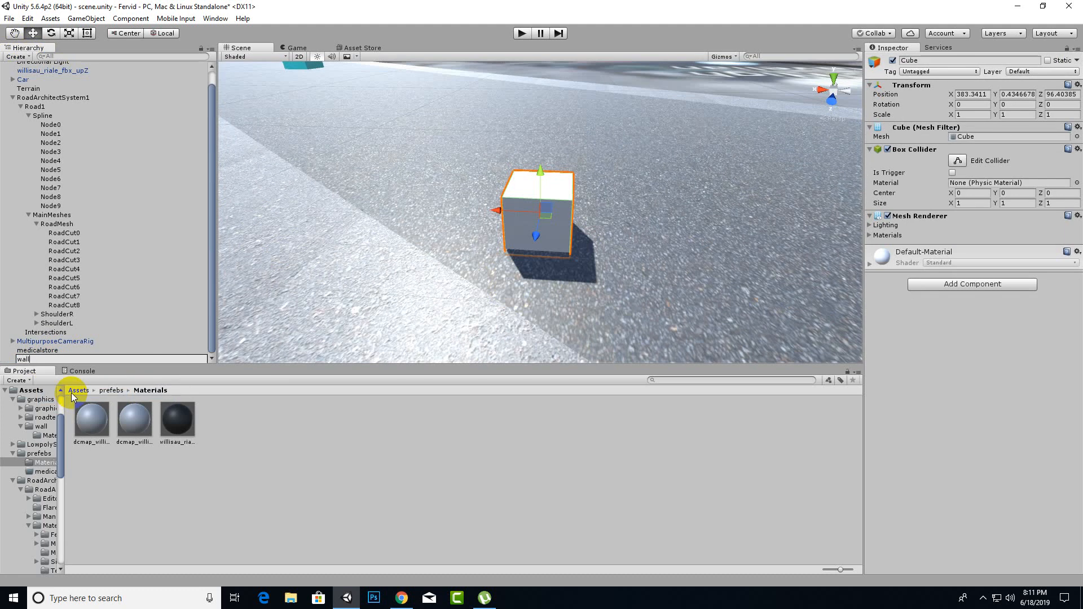
text(ll)
key(Return)
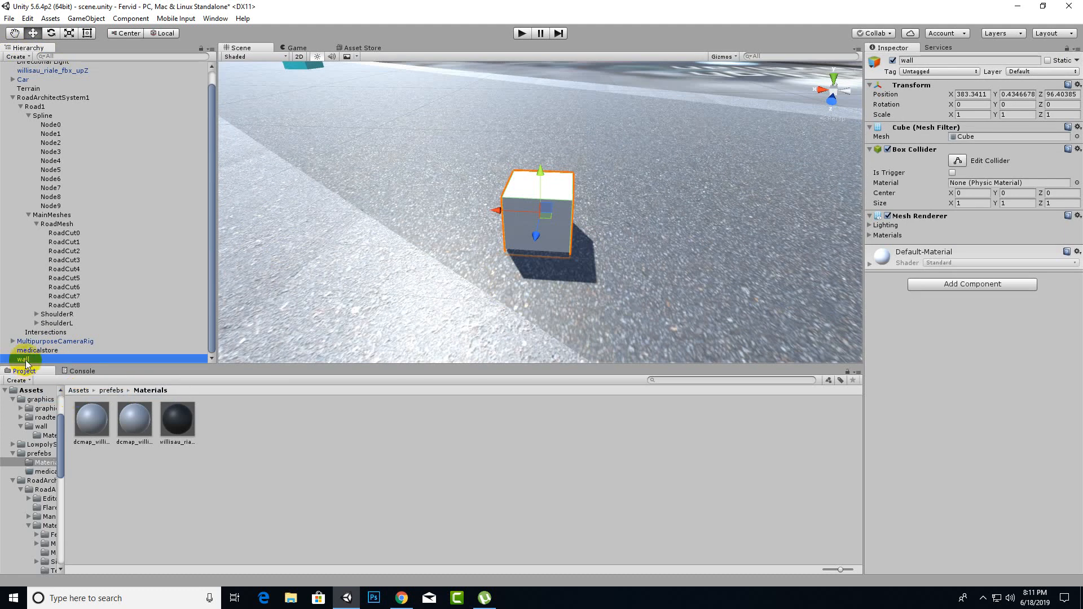
Make the wall cube and the willisau_riale chair children of the medicalstore object, keeping the wall selected
drag(25, 361, 33, 351)
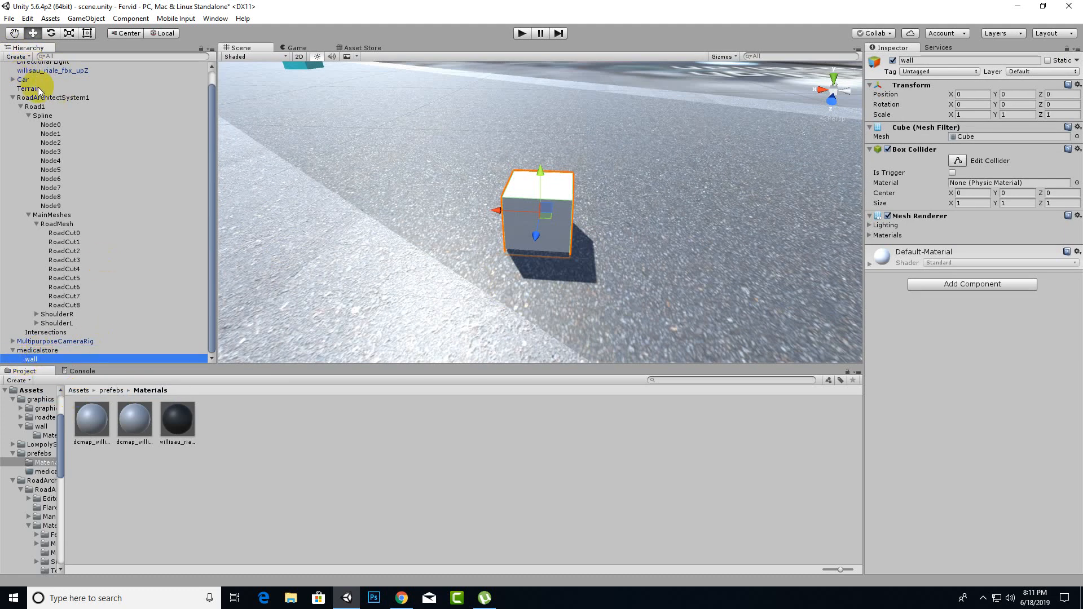
drag(66, 71, 48, 360)
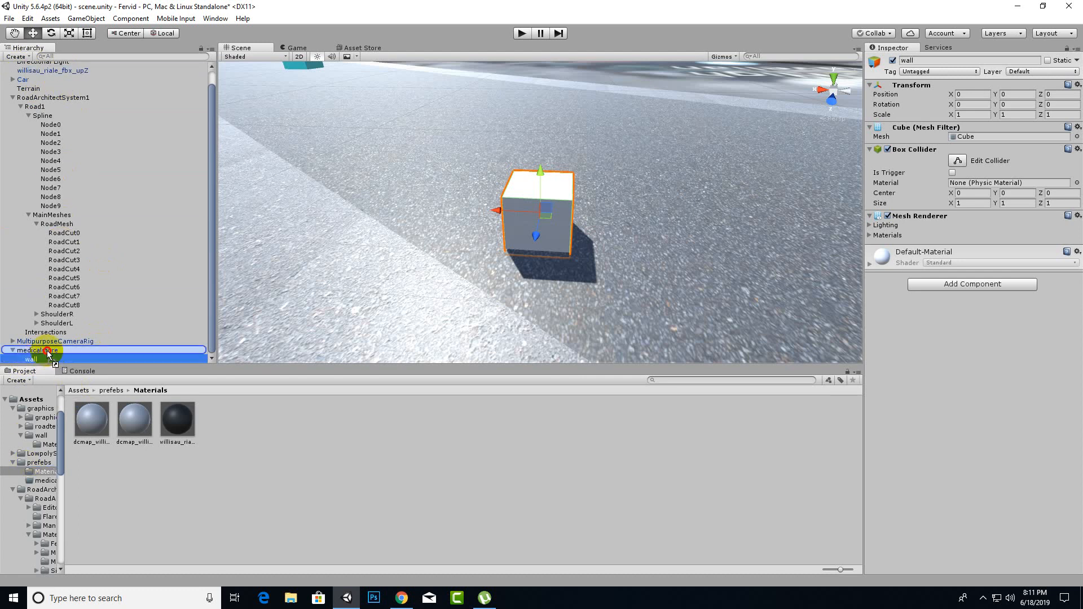
click(560, 221)
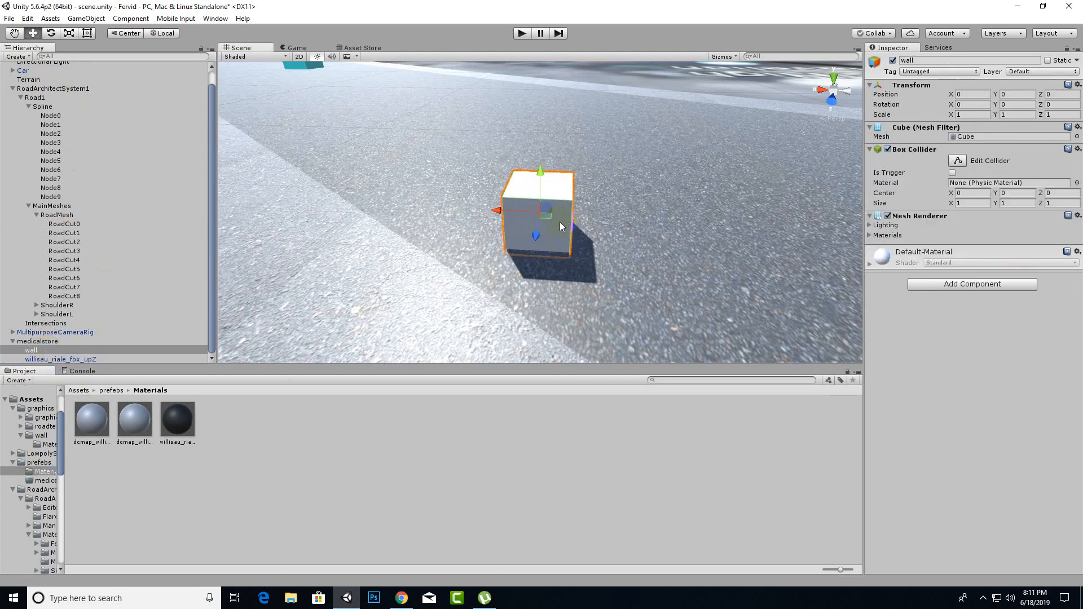
Scale the wall cube up uniformly to about 3.67, then thin it to about 0.16 along X
click(69, 33)
drag(527, 202, 636, 96)
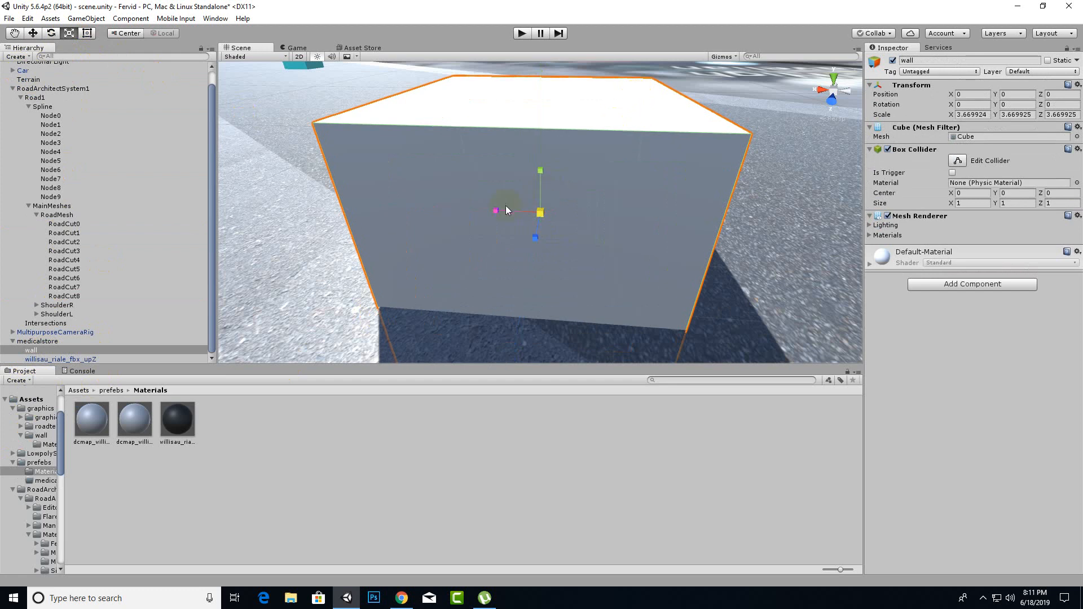
drag(506, 210, 529, 223)
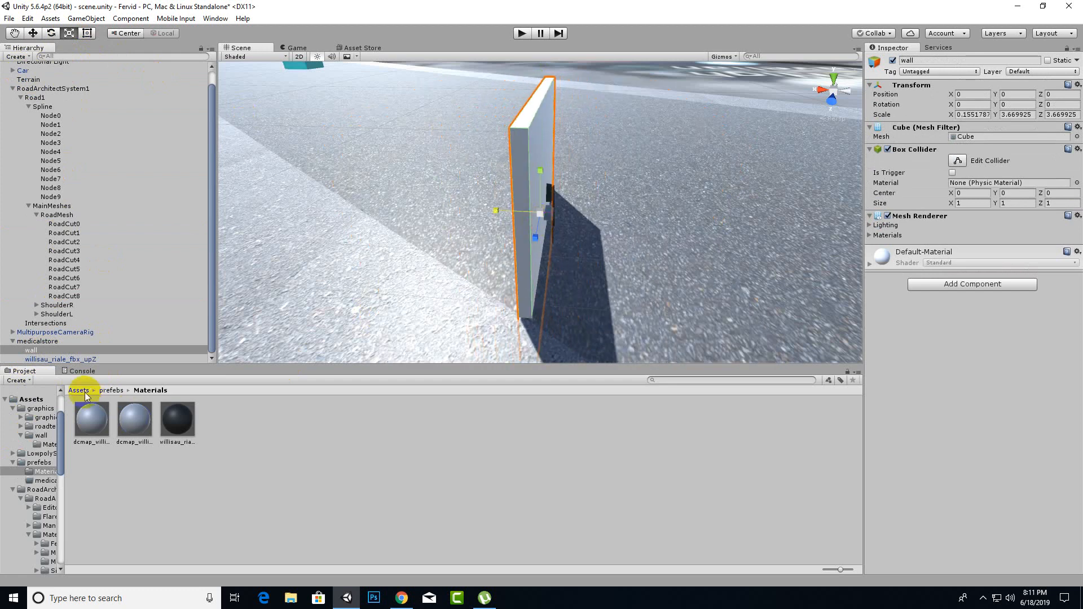
Open the graphics > wall texture folder and apply the pexels-photo-93417 stone texture to the wall
click(78, 390)
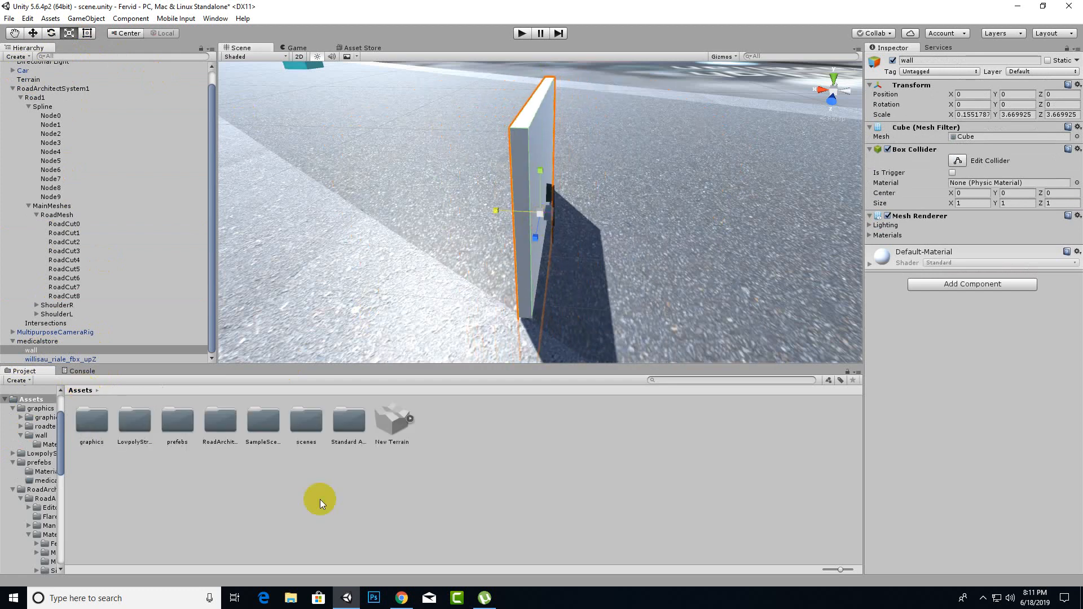
double_click(91, 421)
double_click(174, 433)
drag(197, 440, 526, 278)
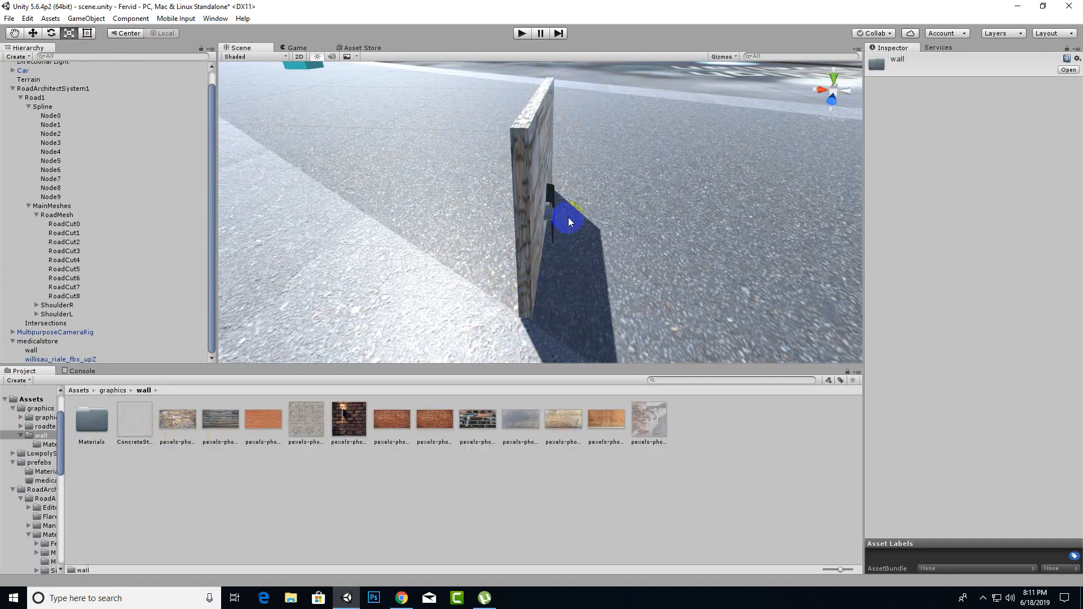
scroll(567, 218, down, 2)
Place the wall beside the chair at about X -1.53, Y 1.44, and retexture it with the pexels-photo-1227511 brick image
click(32, 33)
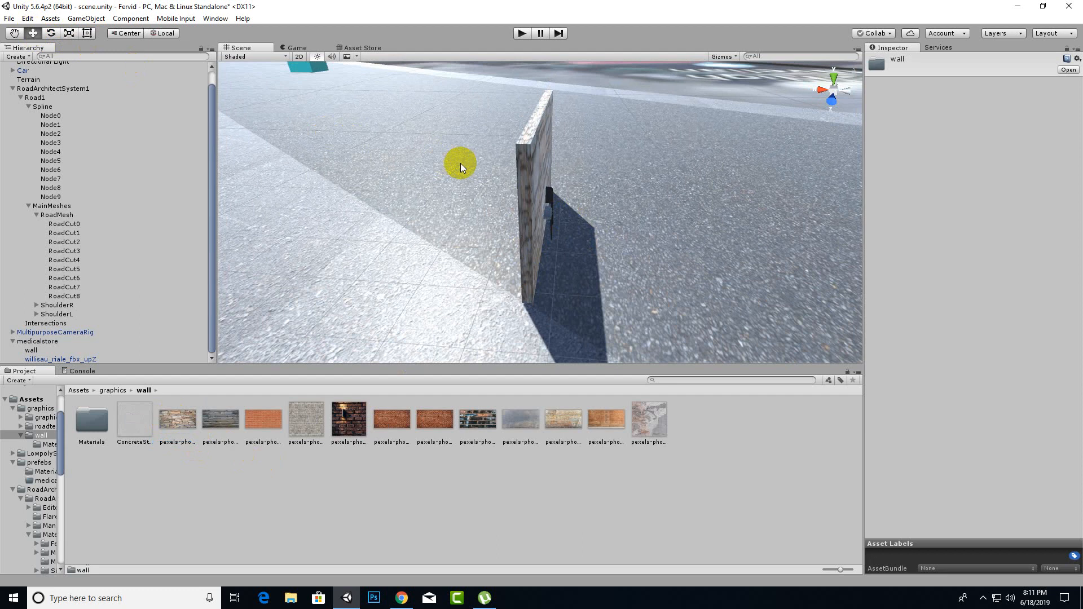
click(521, 175)
drag(496, 211, 578, 221)
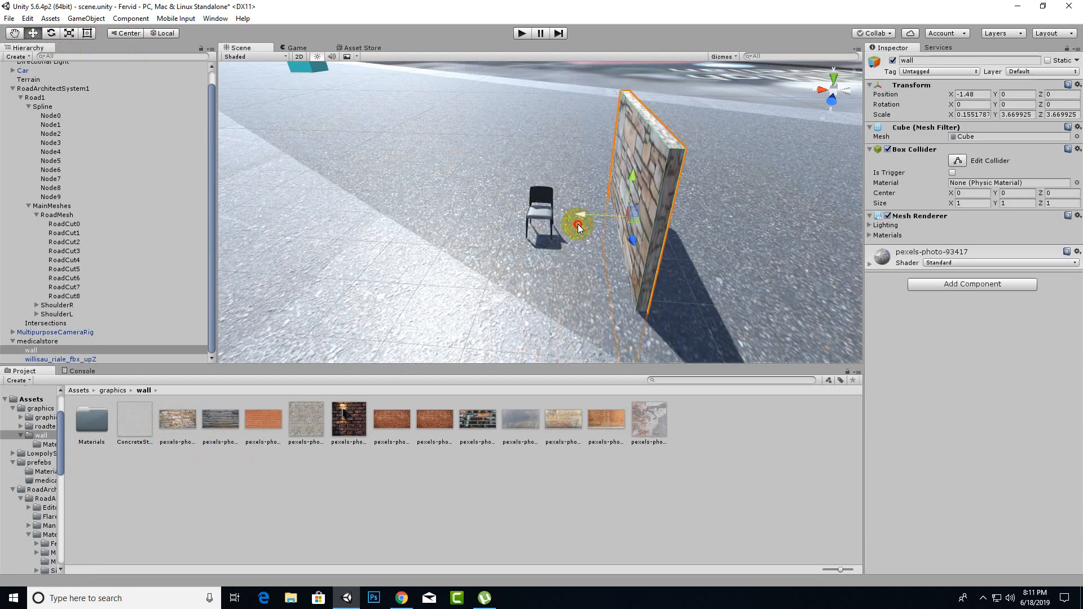
alt+drag(675, 237, 445, 214)
drag(583, 222, 552, 137)
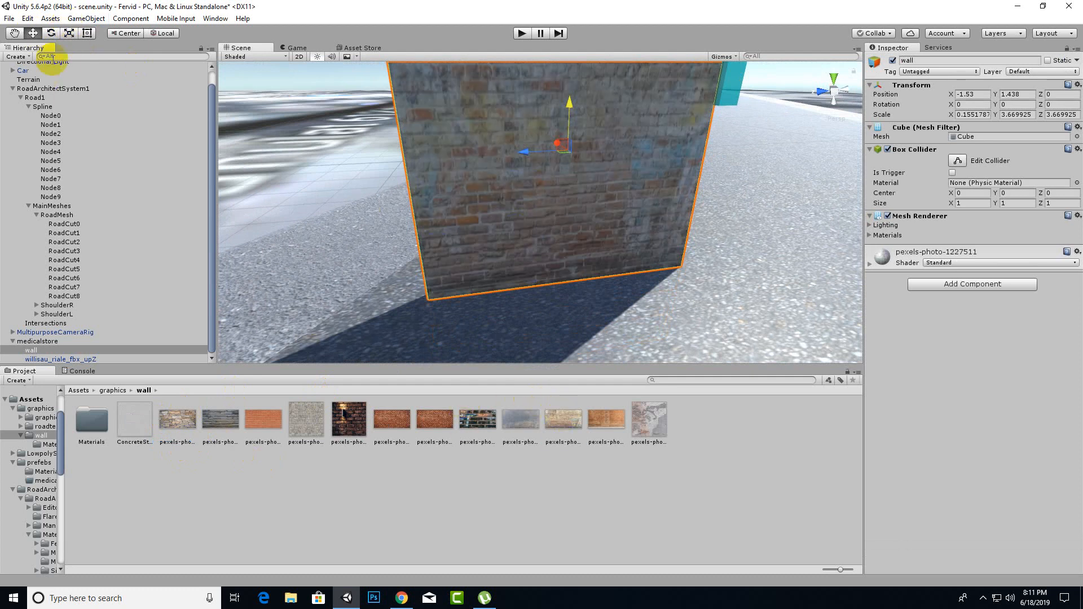
Lengthen the wall to about 7.81 along Z, then enlarge it uniformly to about 0.19 × 4.43 × 11.61
drag(523, 149, 531, 179)
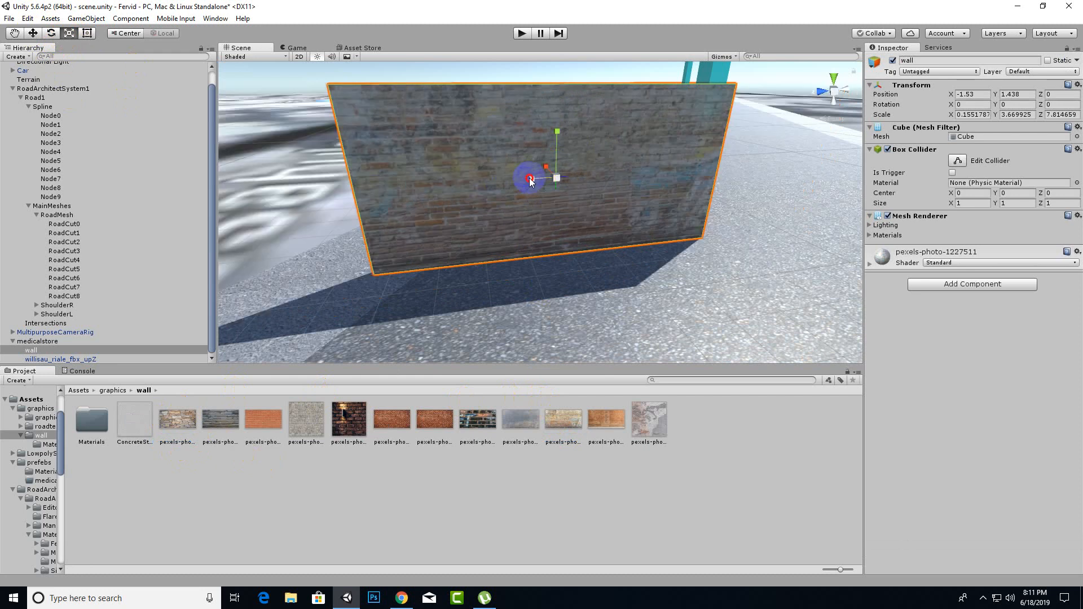
scroll(494, 256, down, 4)
middle_drag(550, 211, 558, 235)
drag(561, 215, 501, 223)
scroll(491, 257, down, 3)
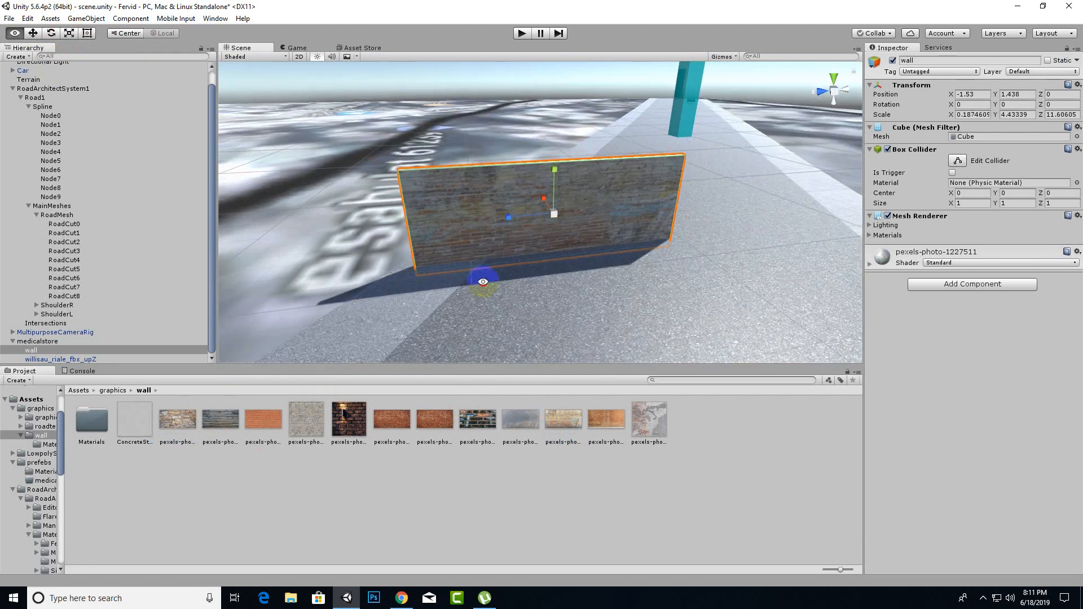
Move the wall near the chair to about X -1.24 and Z 3.58
alt+drag(484, 279, 695, 276)
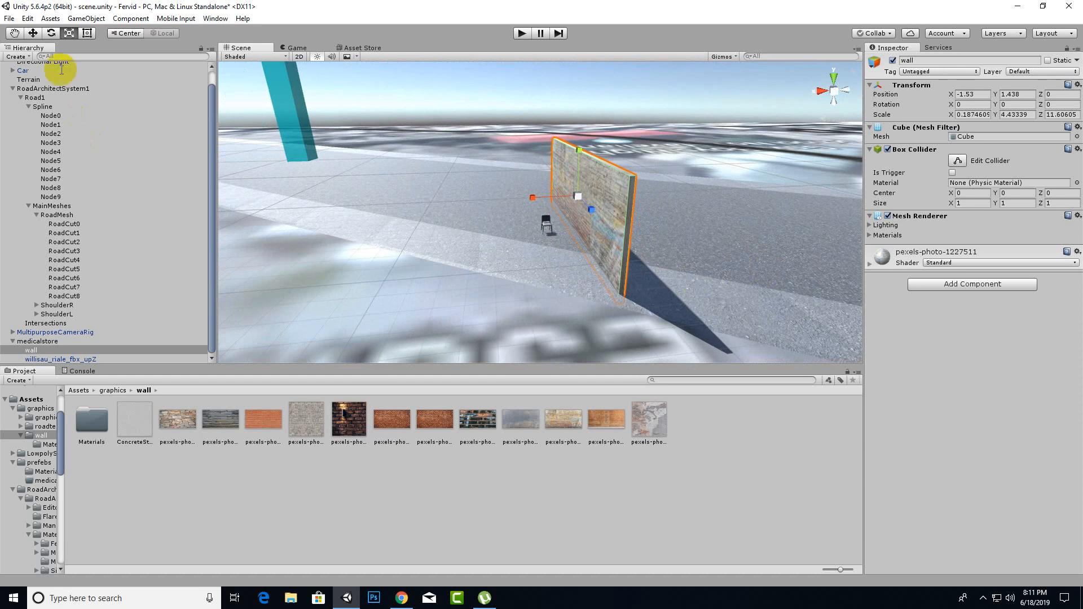
click(33, 33)
right_drag(641, 249, 562, 185)
drag(562, 185, 686, 243)
right_drag(685, 242, 613, 248)
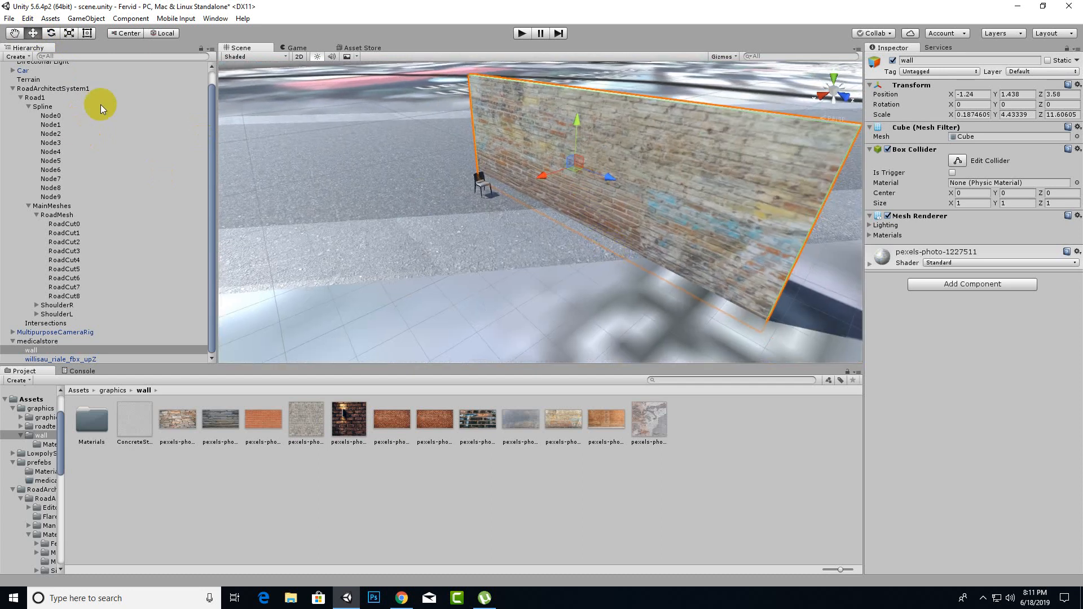
Shrink the wall uniformly and reduce its height, giving a scale of about 0.14 × 2.44 × 8.47
click(69, 33)
drag(580, 178, 575, 182)
click(33, 33)
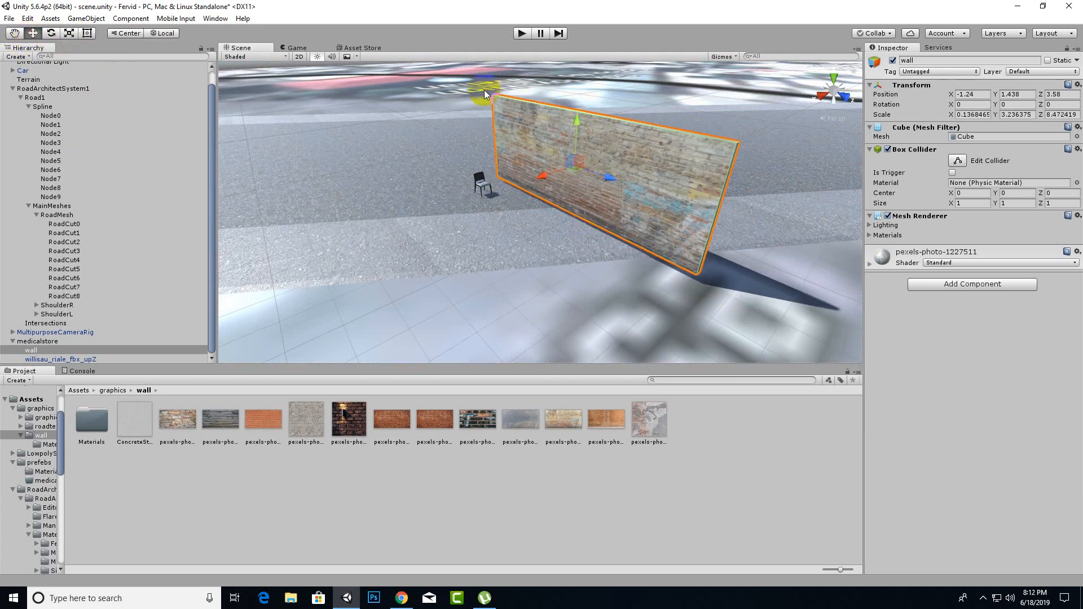
key(r)
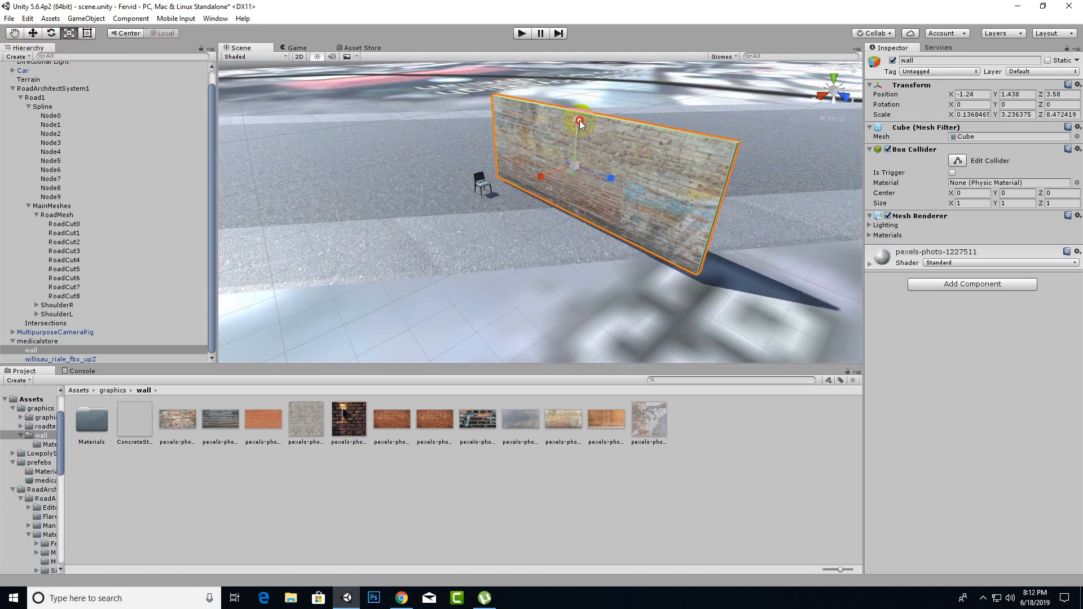
drag(580, 120, 449, 252)
Move the wall to about X -0.94, Y 0.72, Z 2.66, and duplicate it as an opposite side wall at about X 3.91
click(32, 32)
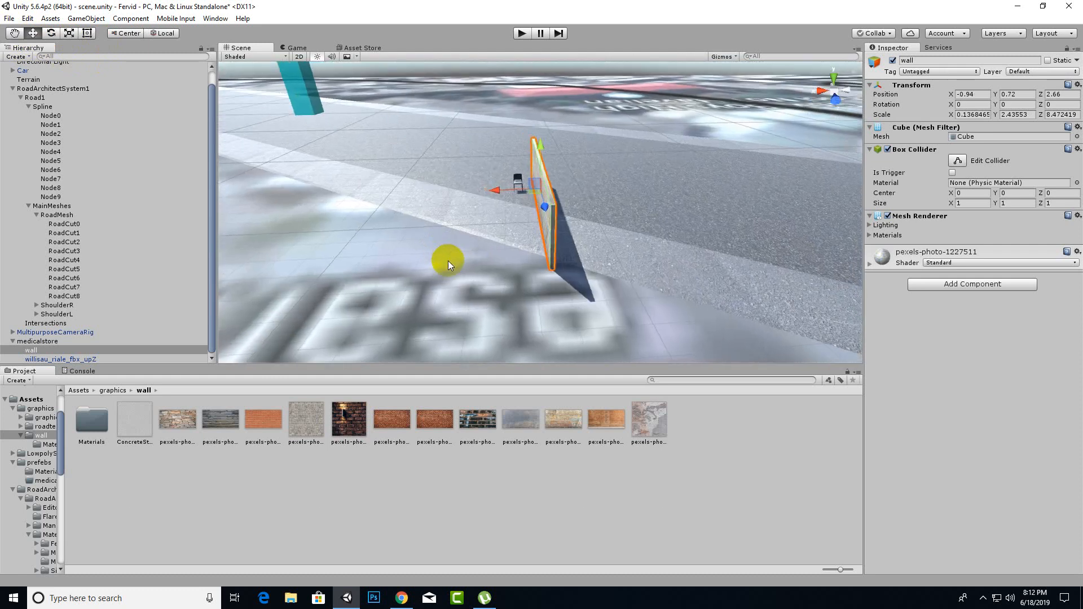
key(ctrl+d)
drag(494, 195, 631, 218)
Duplicate the side wall as a back wall rotated about -89 degrees around Y, scaled to about 4.67 long, at about X 1.49, Z -1.62
key(ctrl+d)
key(e)
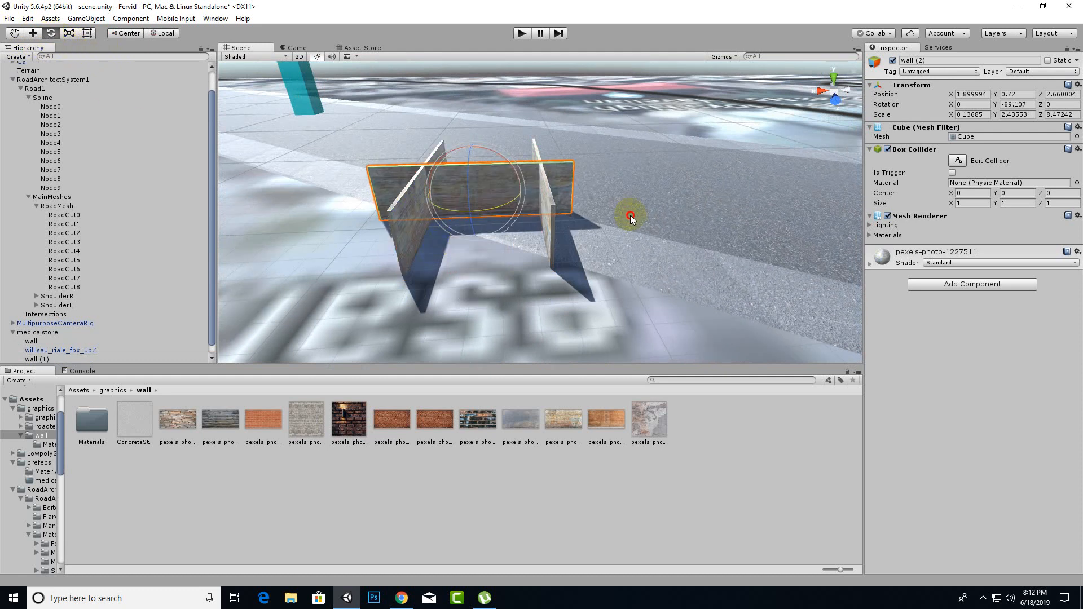
click(68, 33)
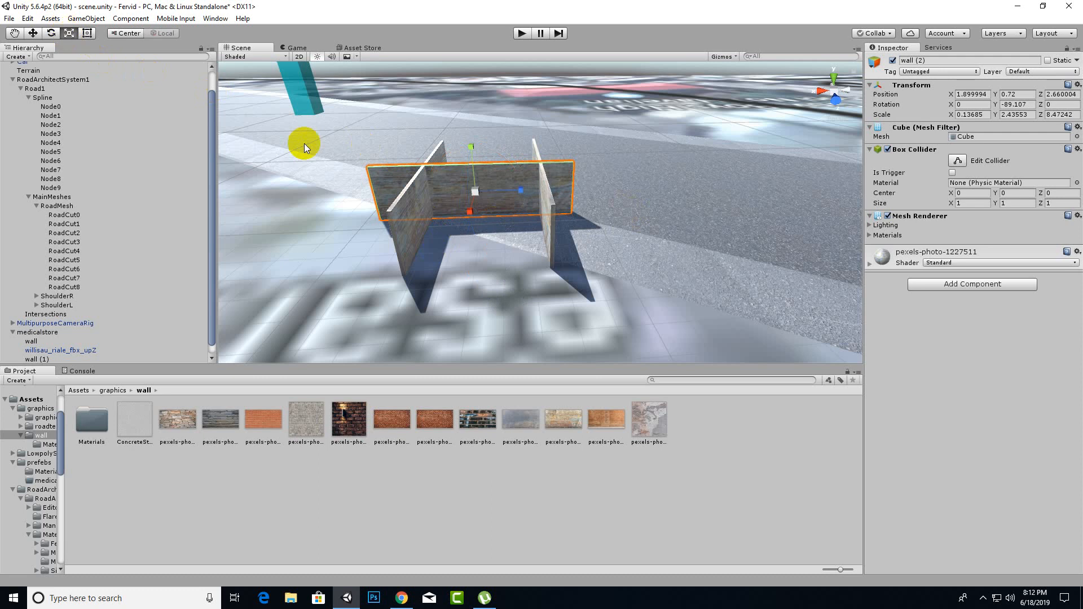
drag(520, 205, 479, 171)
click(32, 33)
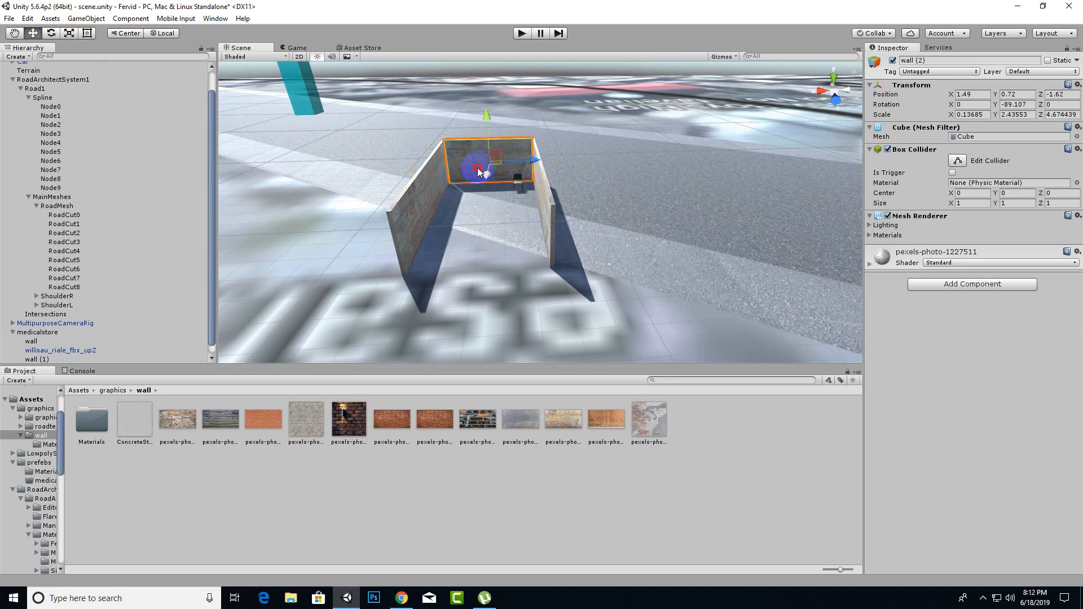
Nudge both side walls inward to meet the ends of the back wall, placing the original wall at about X -0.79
click(545, 191)
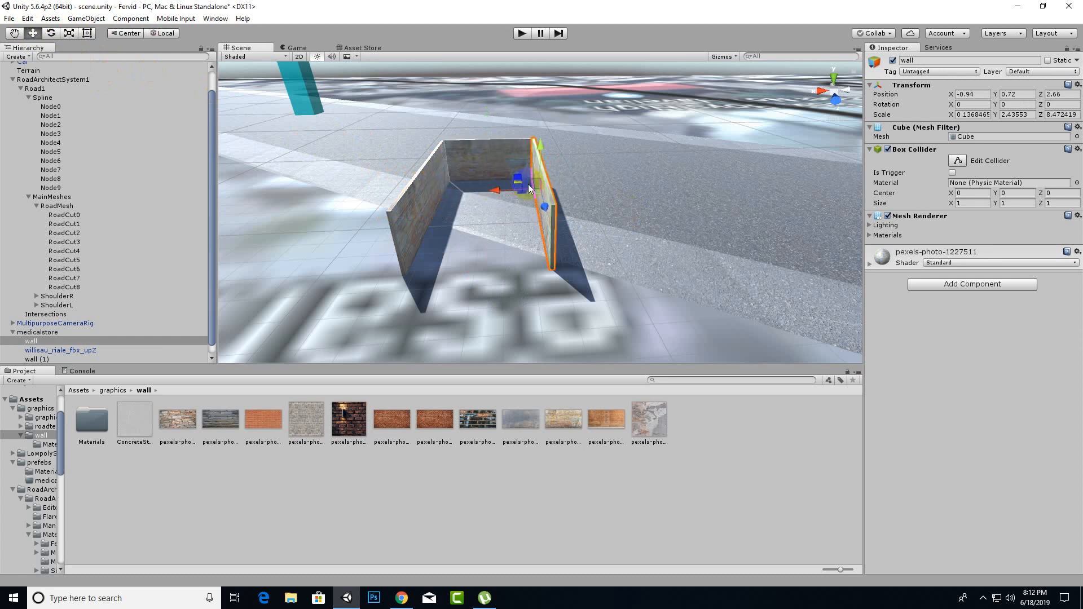
drag(529, 188, 496, 194)
click(421, 195)
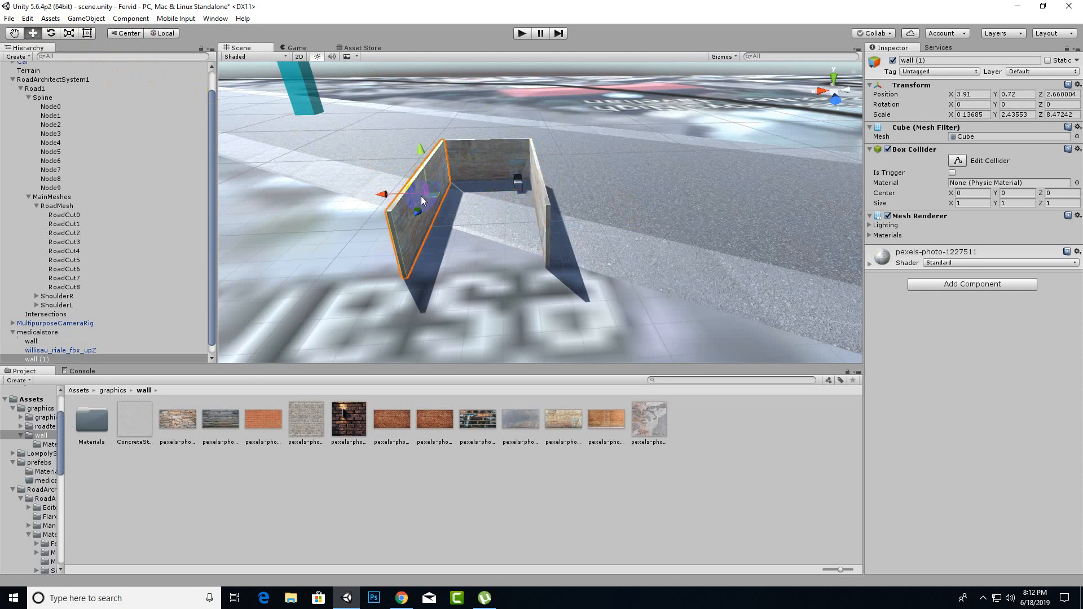
drag(380, 190, 384, 194)
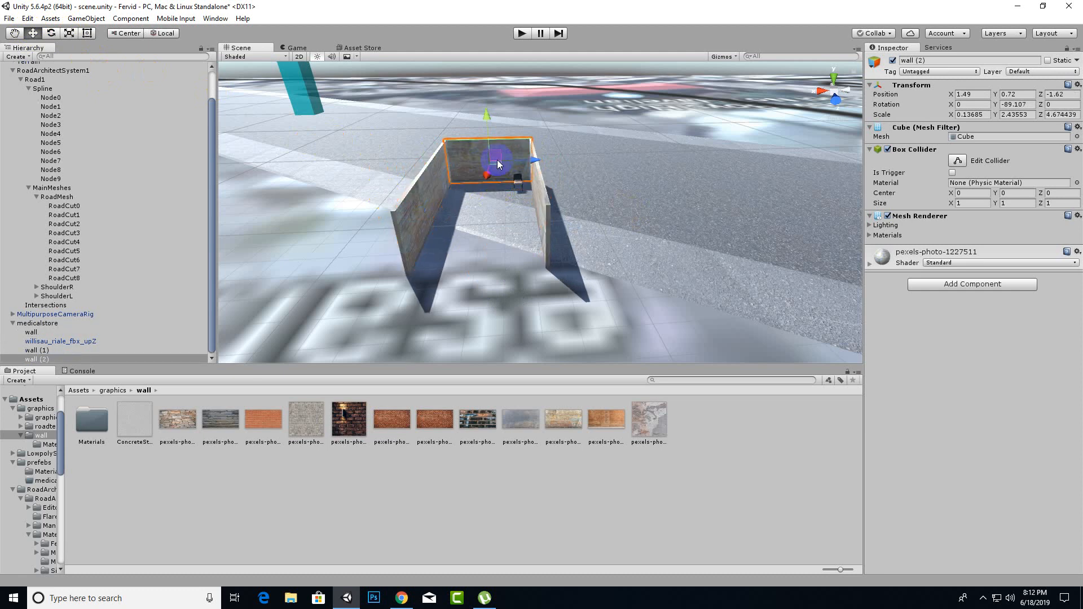
Duplicate the original side wall and move the copy between the two side walls at about X 0.5
click(543, 195)
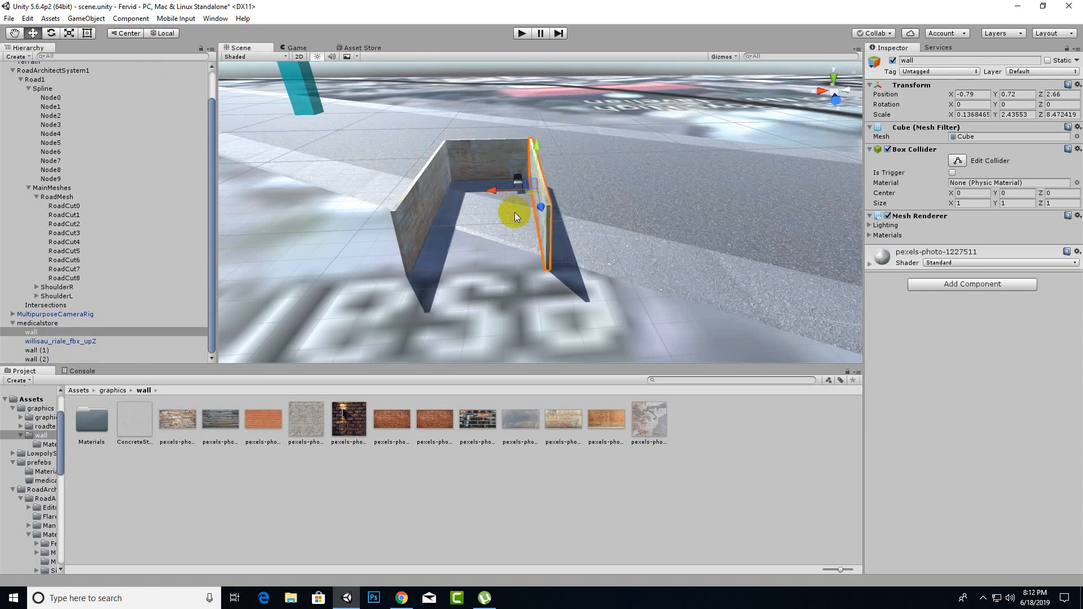
key(ctrl+d)
drag(496, 194, 525, 299)
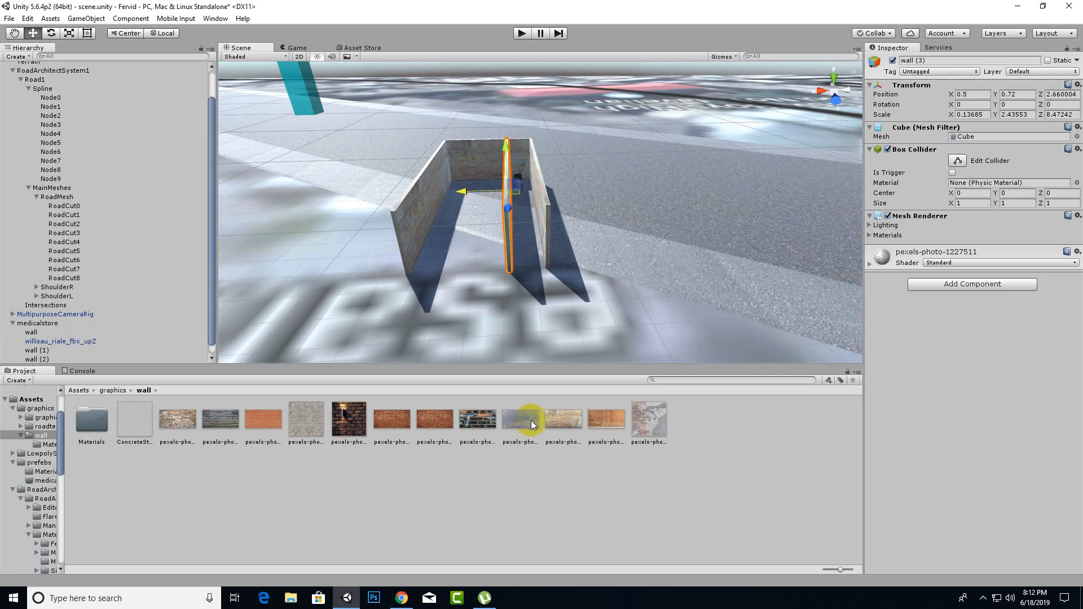
Try the pexels-photo-1092369 texture on the middle wall copy, undo it, and apply ConcreteStucco0173_1_270 instead
drag(516, 419, 519, 237)
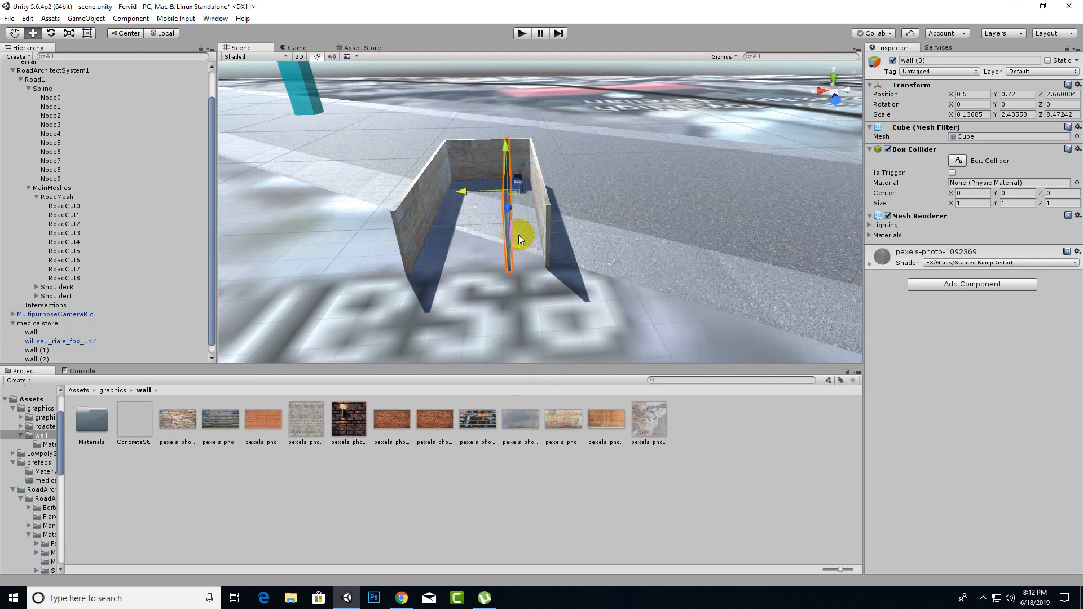
key(ctrl+z)
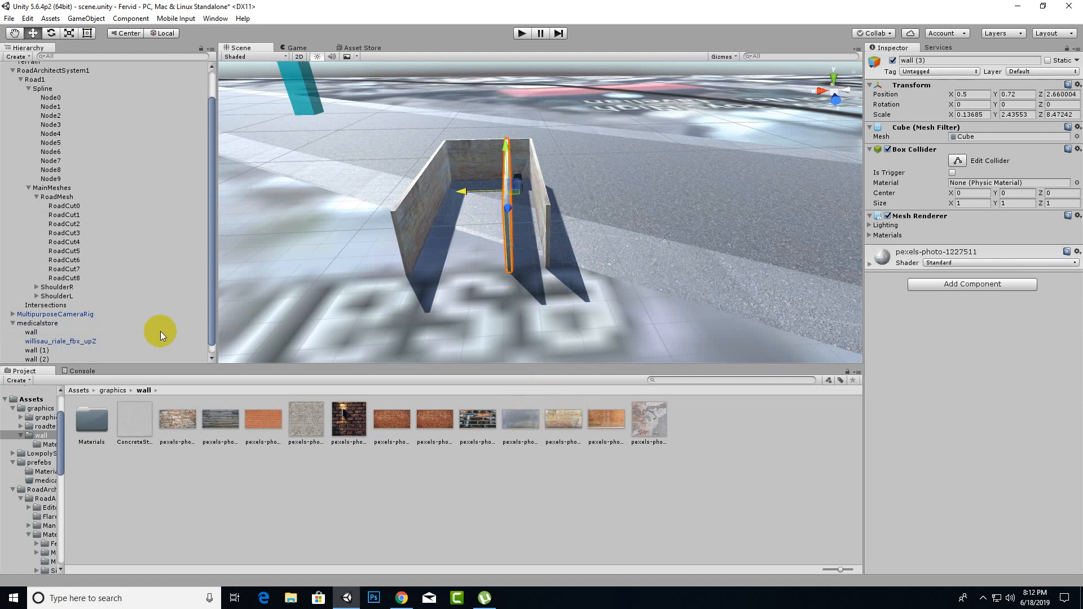
drag(149, 413, 356, 273)
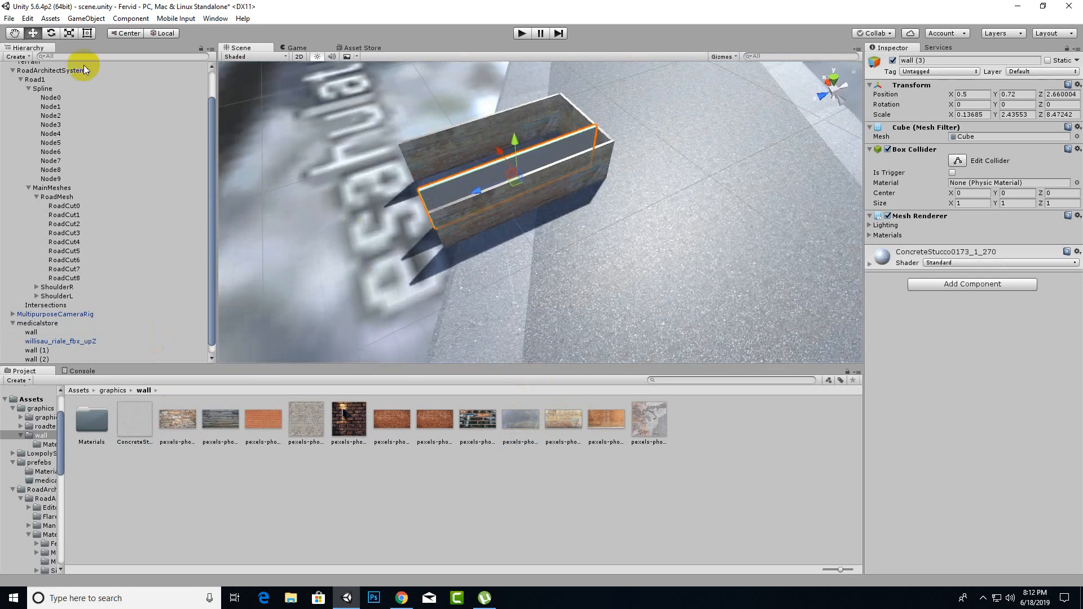
Rotate the concrete wall copy flat to about 89.6 degrees around Z and raise it to about Y 1.97 as a roof
click(52, 34)
drag(535, 173, 610, 285)
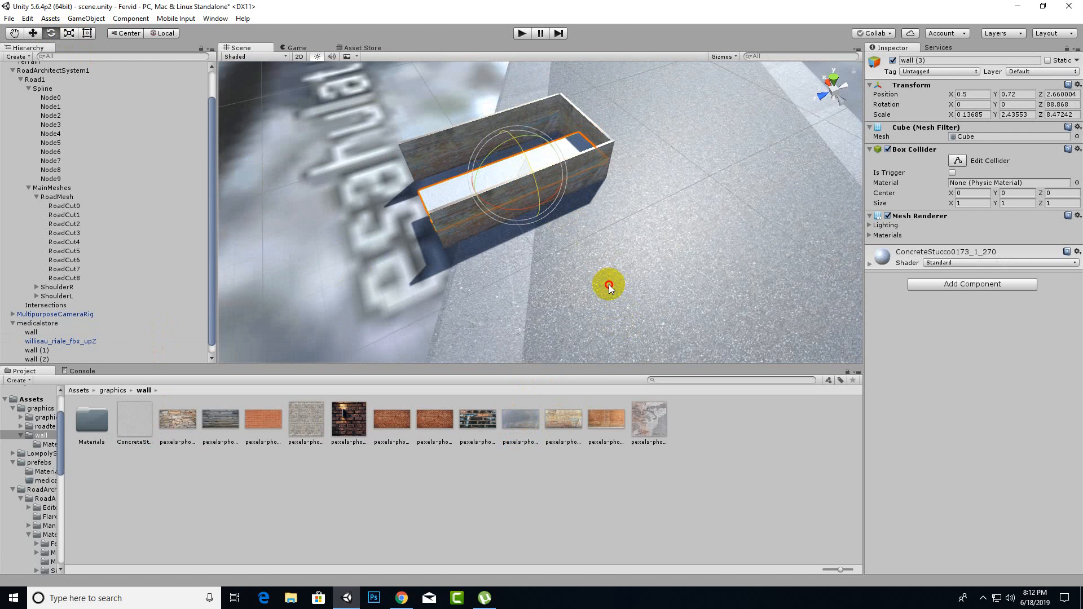
click(33, 32)
drag(515, 140, 513, 111)
Widen the roof slab to a Y scale of about 5.10 and shift it over the side walls to about X 1.54
click(68, 33)
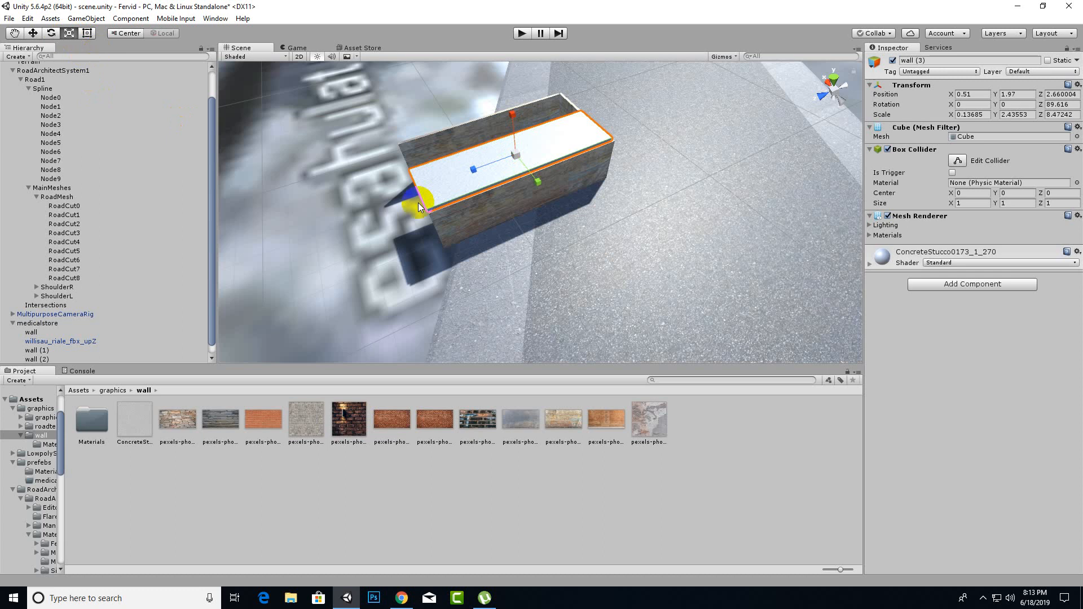
drag(536, 181, 624, 174)
click(33, 33)
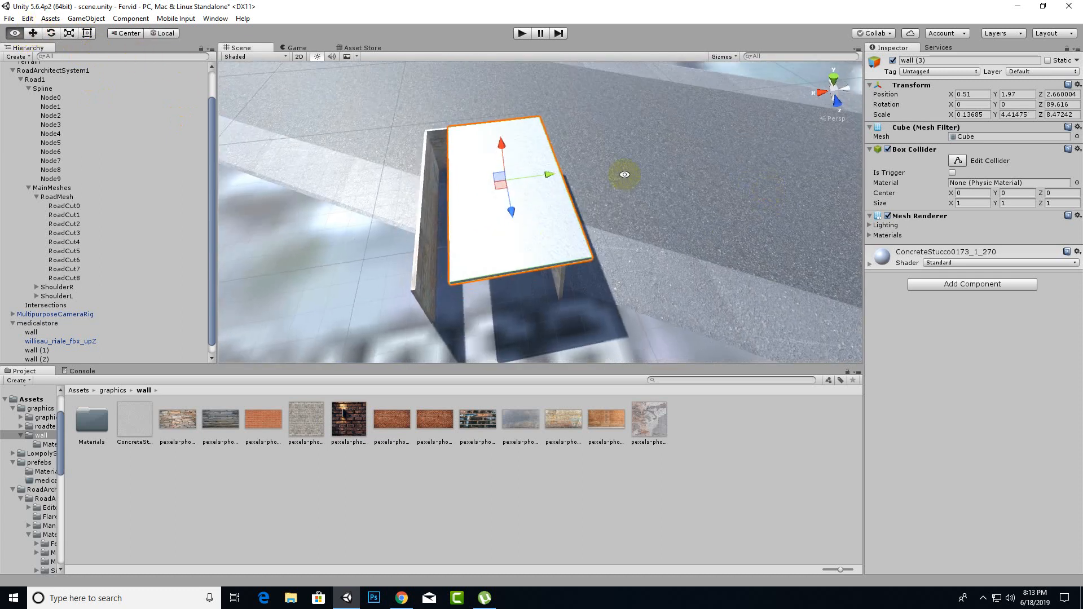
scroll(624, 175, up, 4)
drag(535, 164, 501, 174)
click(74, 34)
click(33, 32)
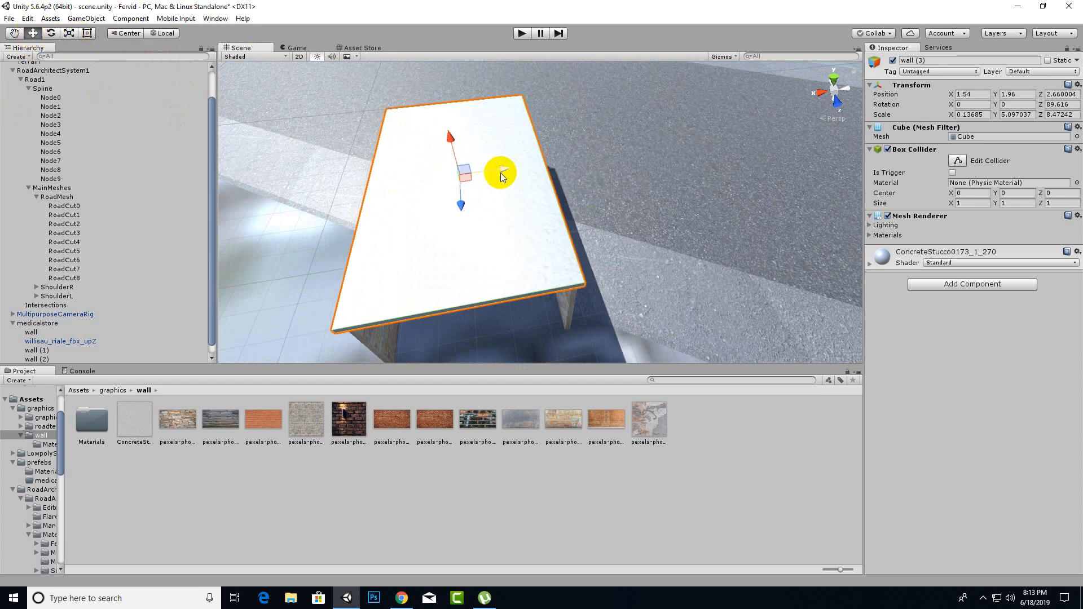
Lower the roof slab to about Y 1.8 and narrow its Y scale to about 4.40 to fit between the side walls
drag(447, 133, 450, 142)
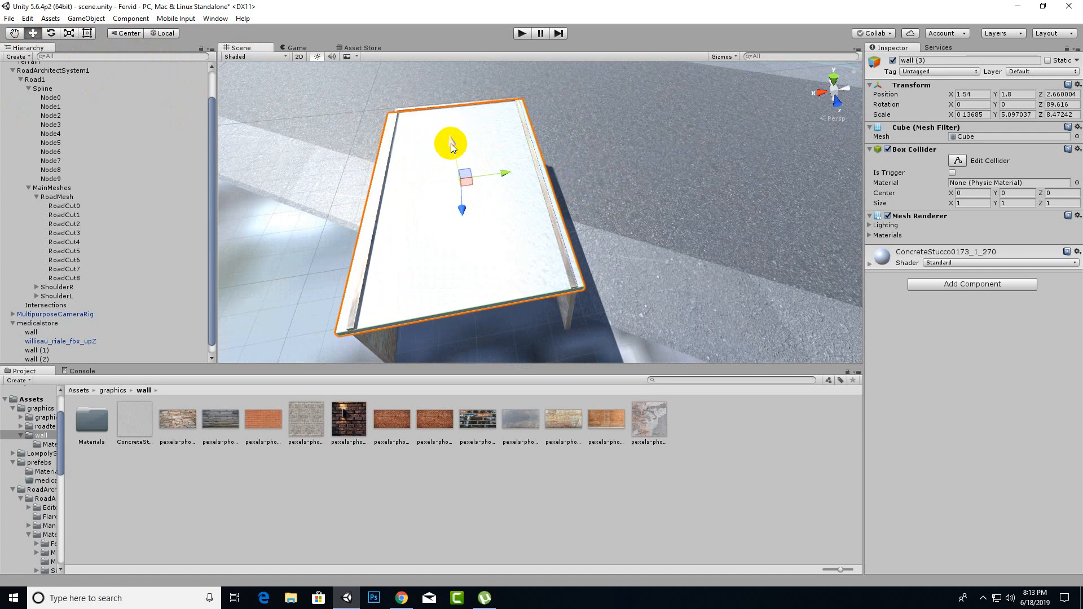
click(55, 37)
click(69, 34)
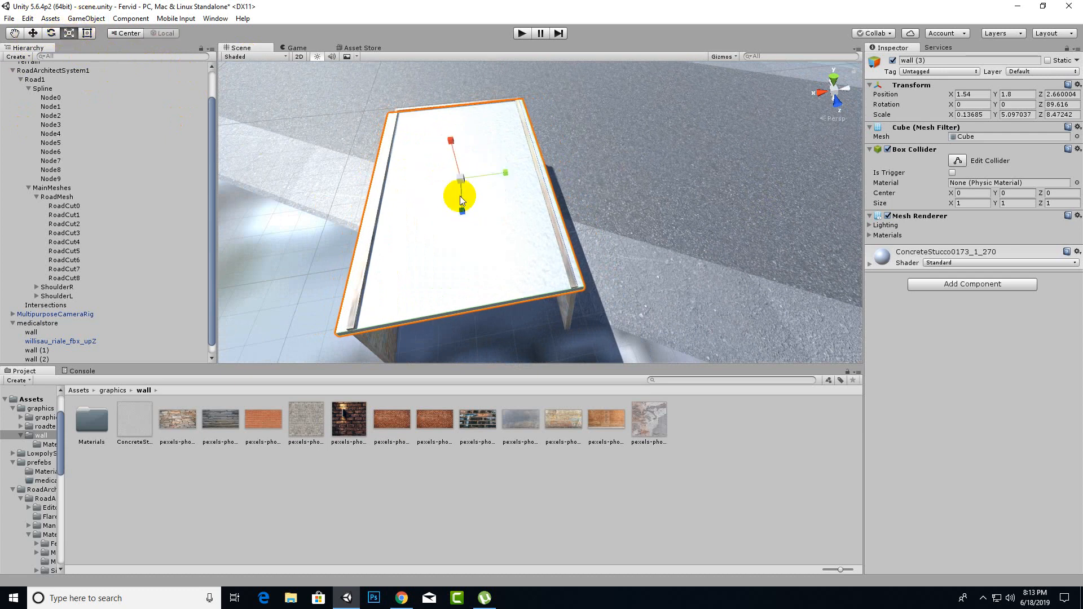
drag(506, 178, 497, 176)
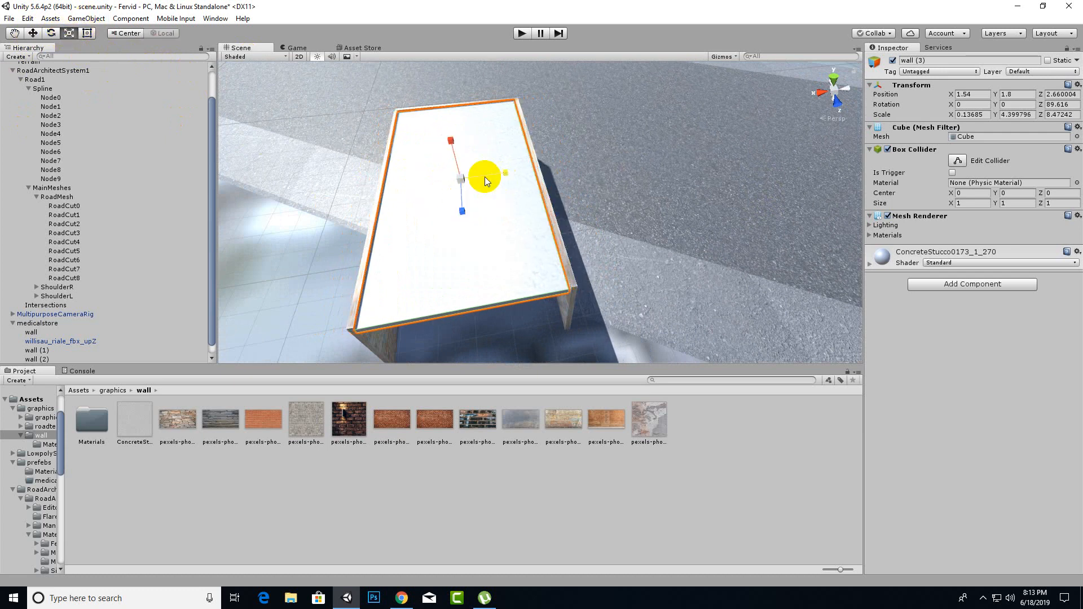
Align the roof slab with the three walls at about X 1.48 and Z 2.61
click(33, 32)
drag(516, 171, 502, 169)
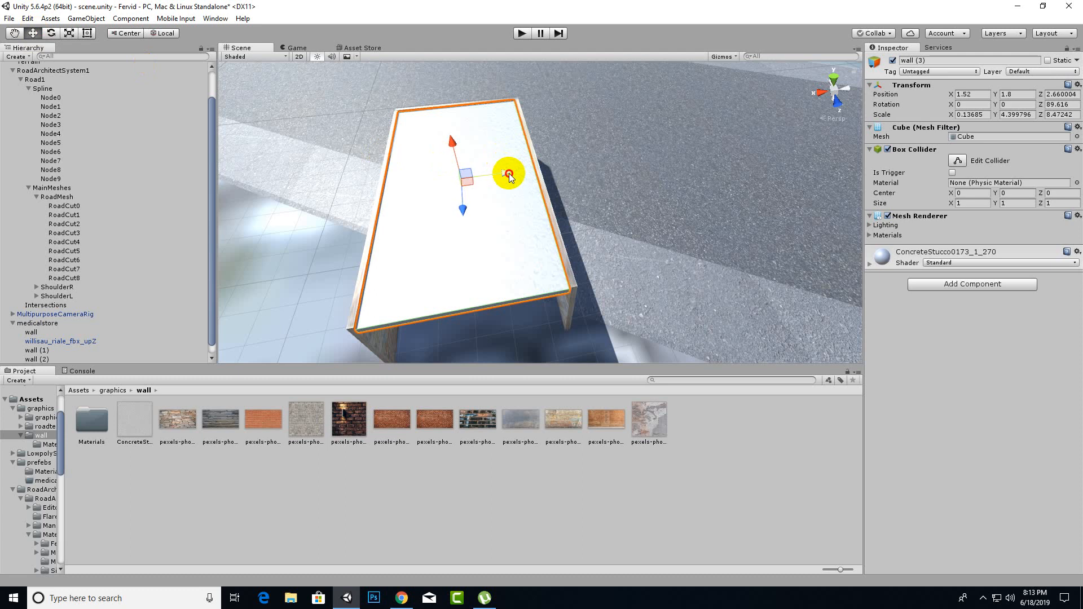
drag(471, 212, 508, 176)
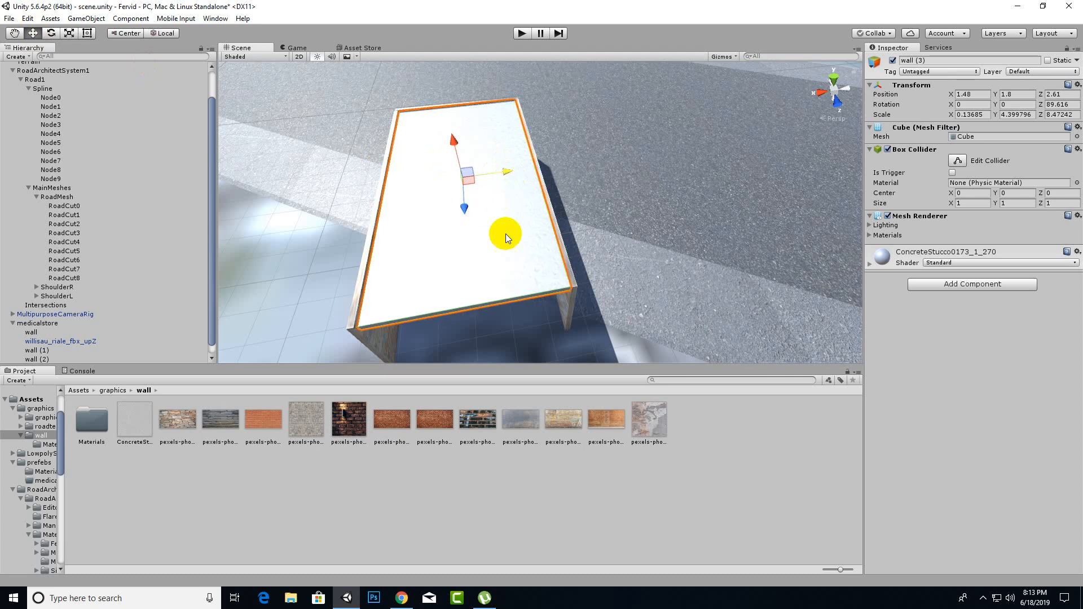
scroll(103, 337, down, 1)
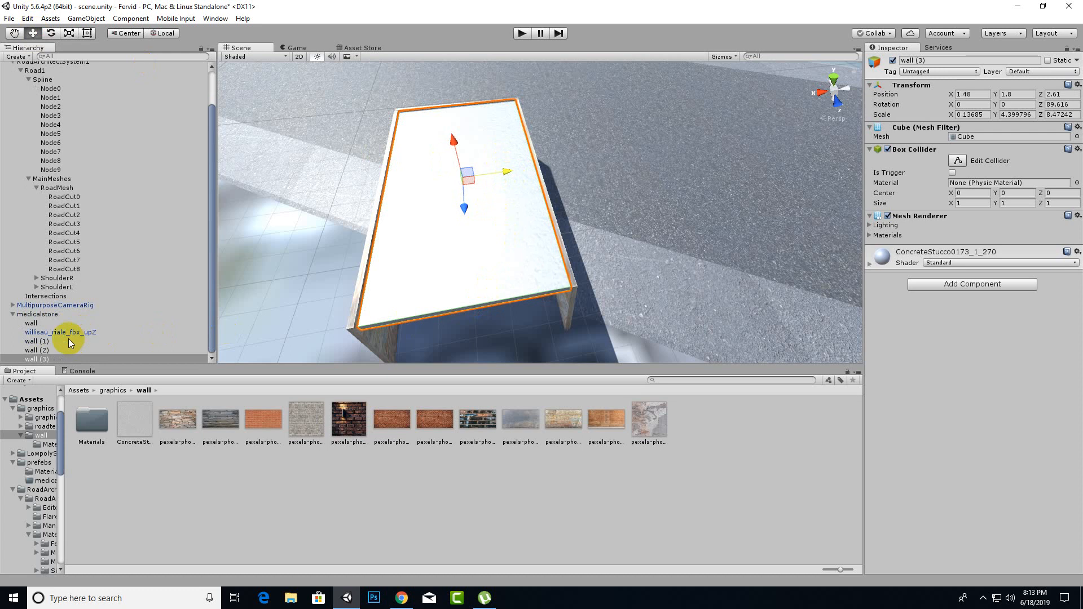
Add an empty child object named walls under medicalstore
click(44, 314)
right_click(47, 315)
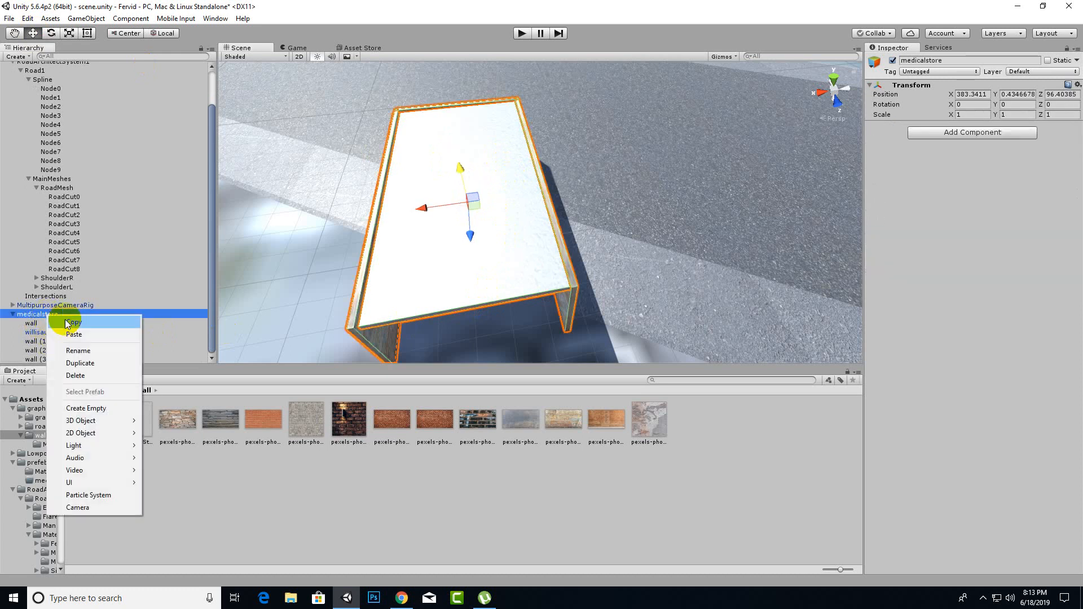
click(85, 408)
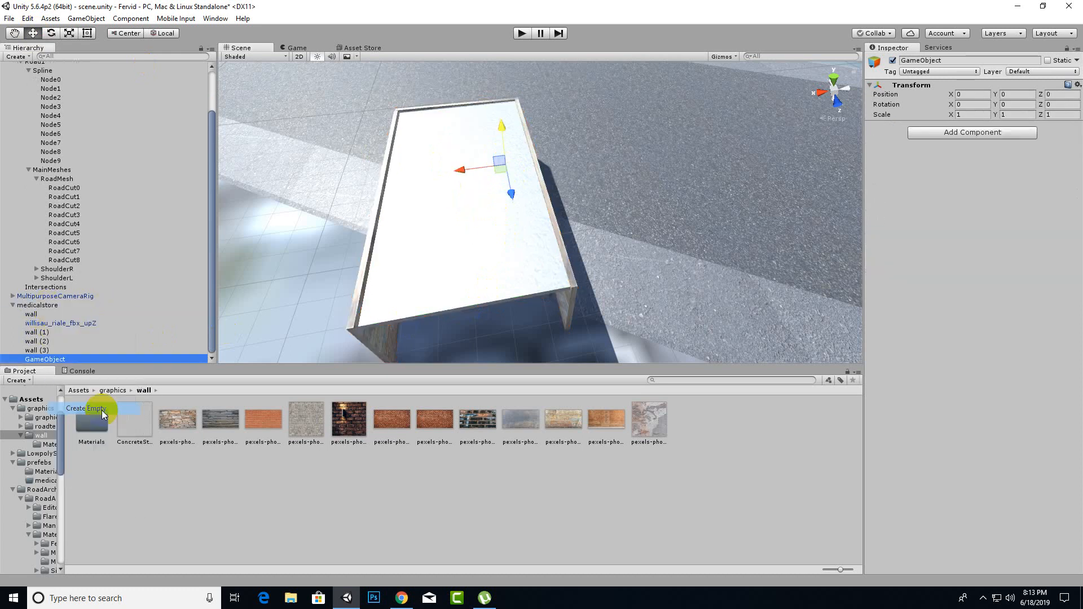
right_click(45, 360)
click(74, 397)
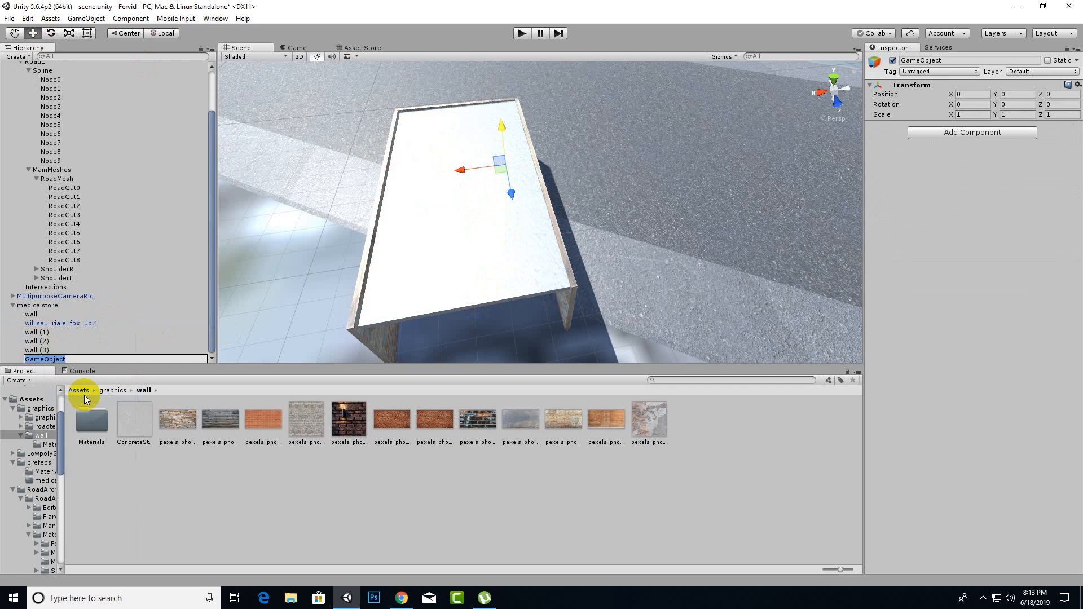
text(walls)
key(Return)
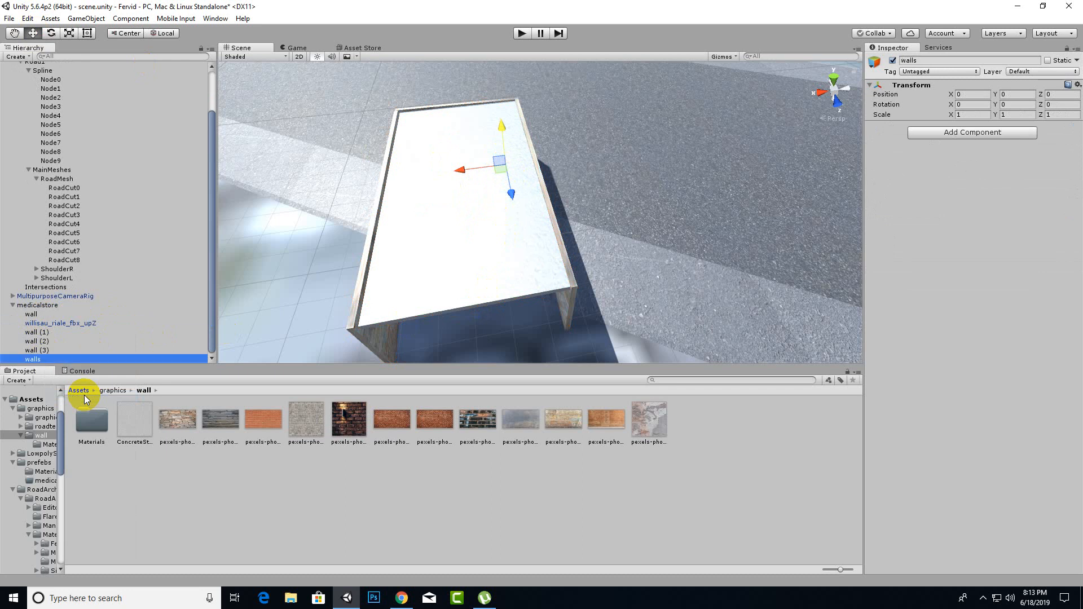
Group wall, wall (1), wall (2) and wall (3) under the walls object
click(34, 314)
ctrl+click(48, 352)
ctrl+click(45, 342)
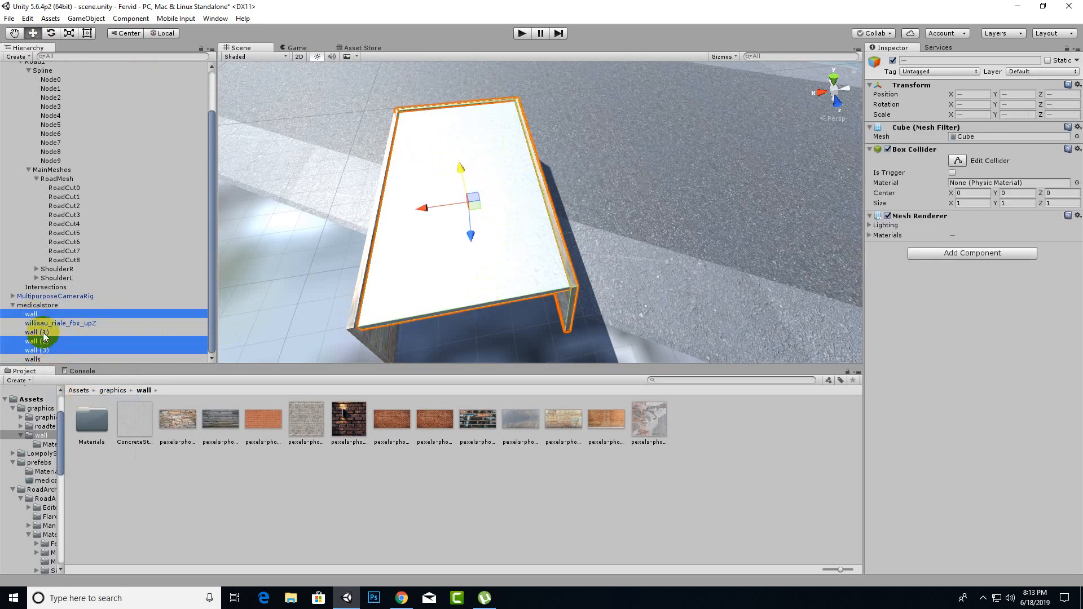
ctrl+click(43, 333)
drag(43, 341, 45, 359)
Duplicate the brick side wall named wall and offset the copy into the store to about X -0.72
click(515, 296)
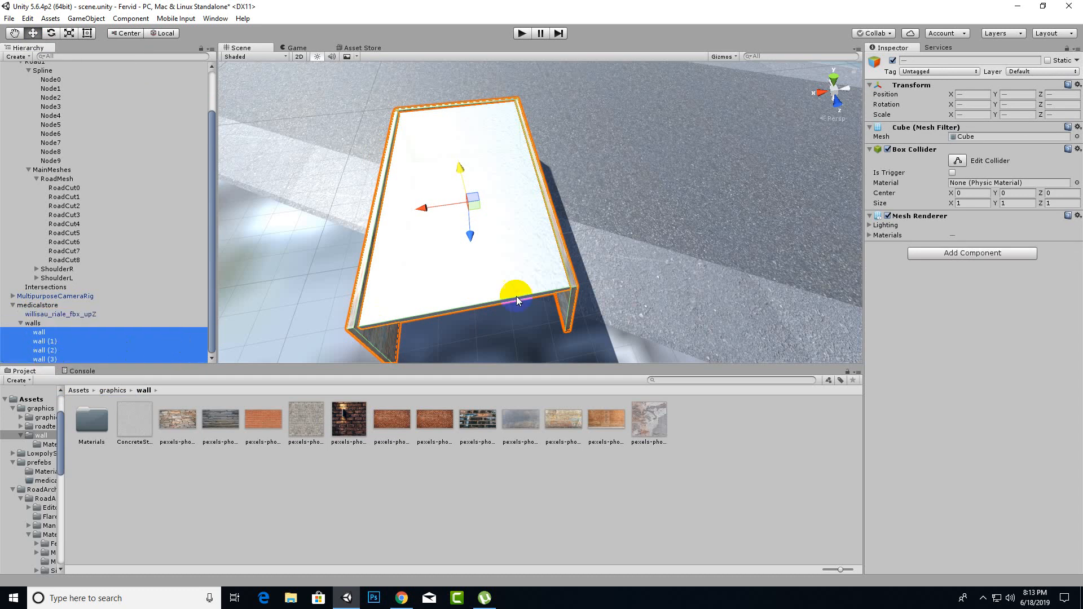
alt+drag(510, 308, 557, 176)
scroll(558, 175, up, 3)
scroll(559, 175, up, 2)
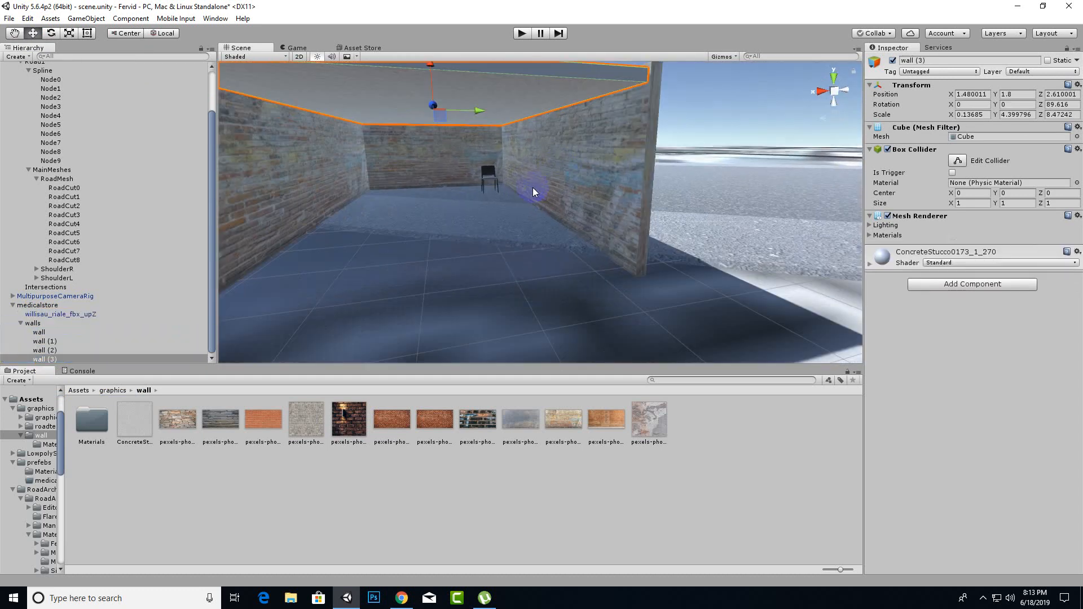
click(492, 182)
drag(425, 182, 423, 182)
alt+drag(502, 179, 540, 202)
click(512, 123)
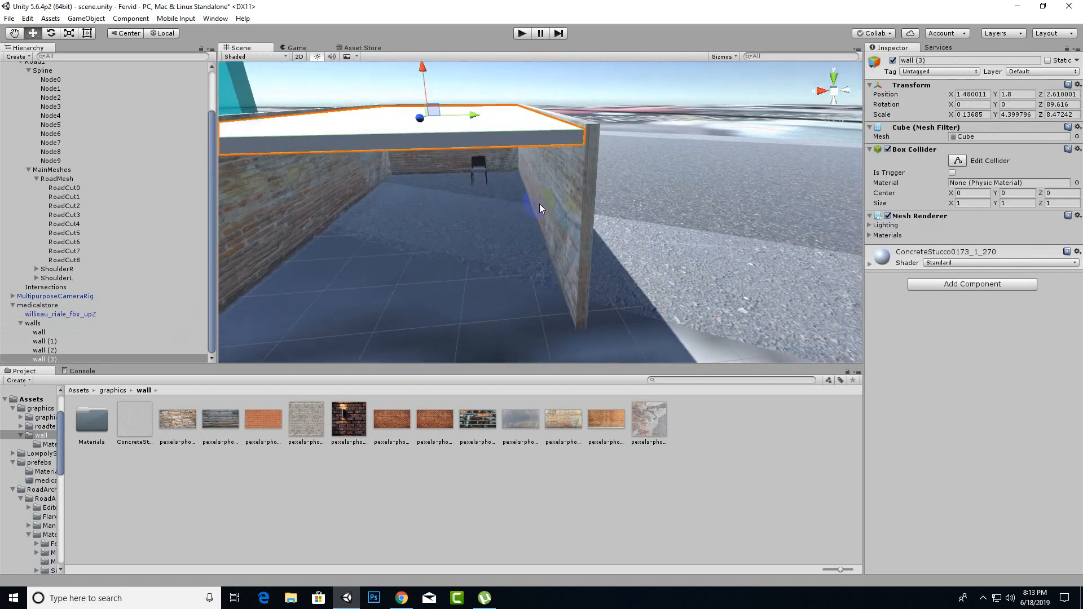
click(539, 199)
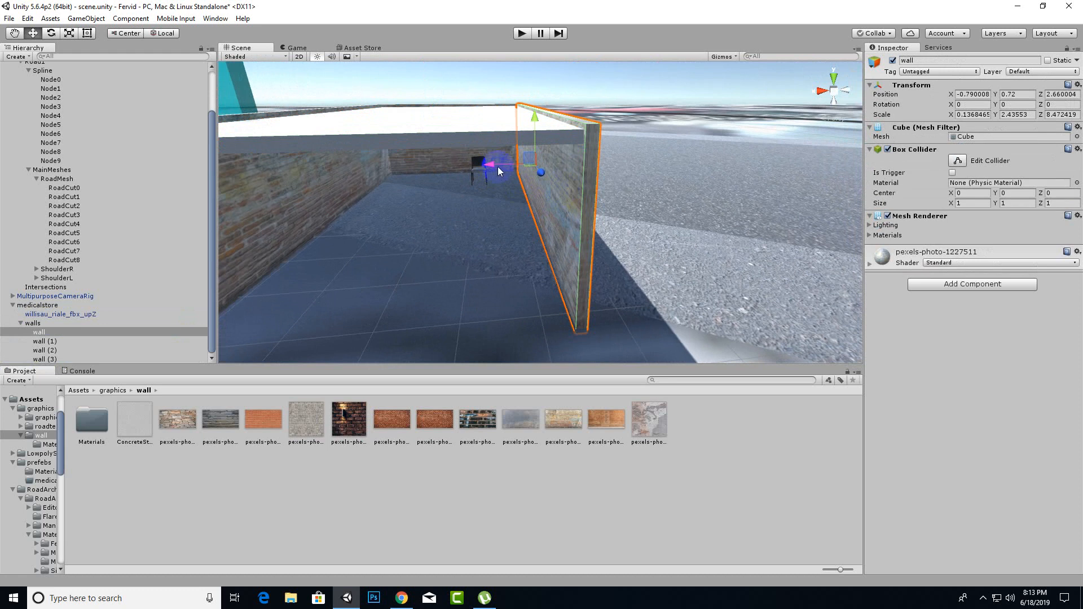
key(ctrl+d)
drag(498, 167, 490, 164)
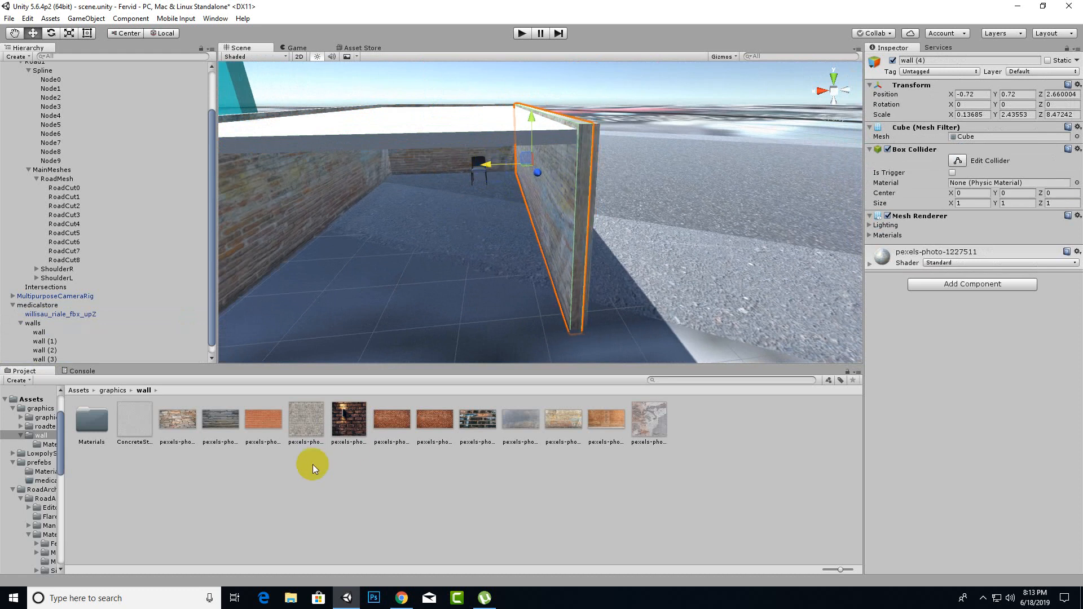
Cover the copied side wall with the ConcreteStucco texture and thin it to an X scale of about 0.037 at X -0.73
drag(537, 229, 558, 220)
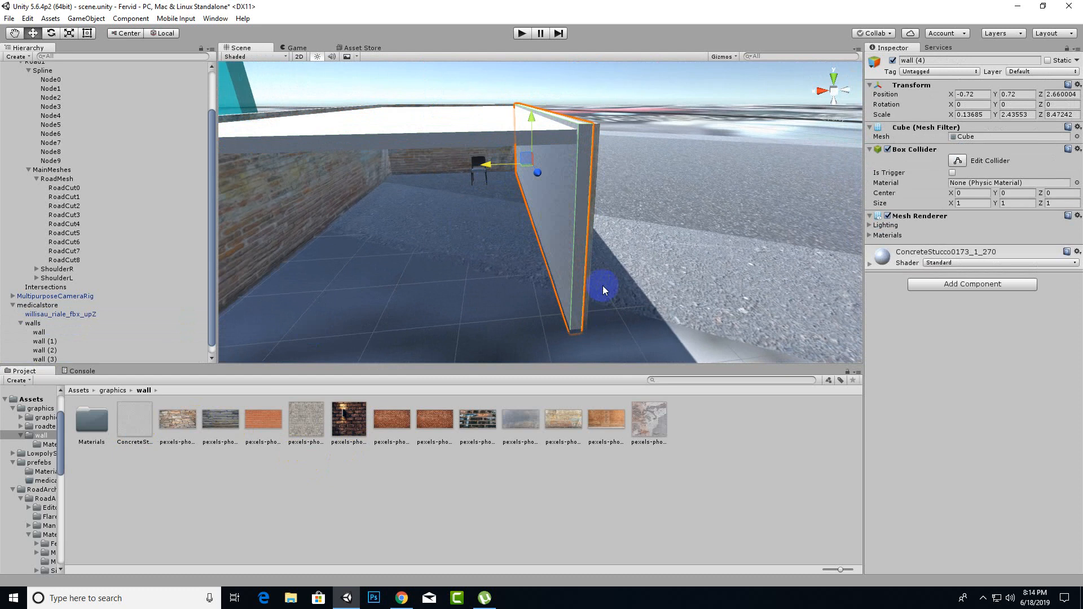
click(69, 33)
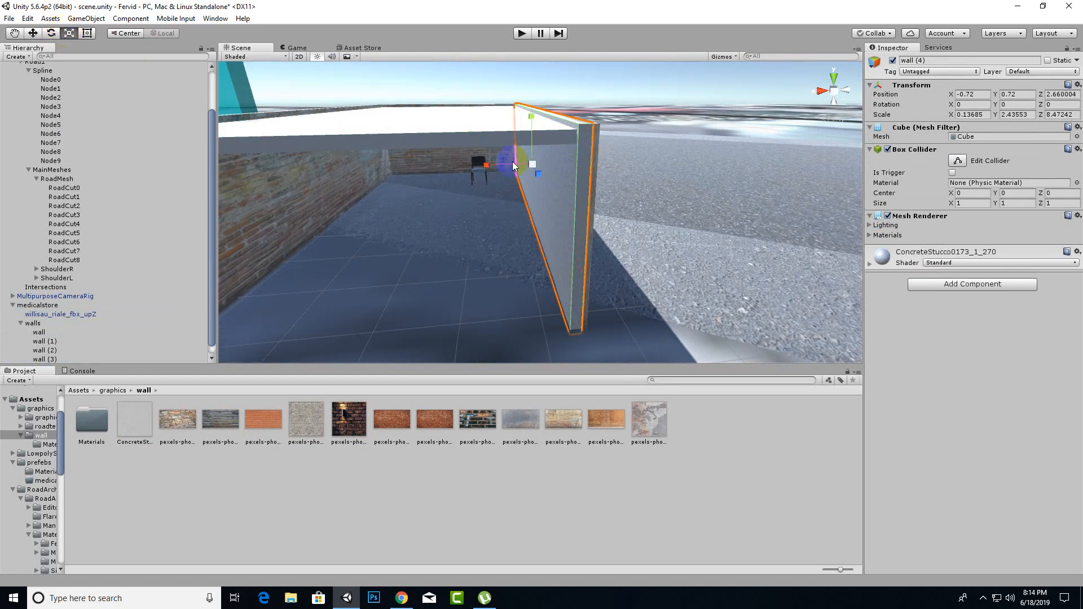
drag(487, 166, 518, 171)
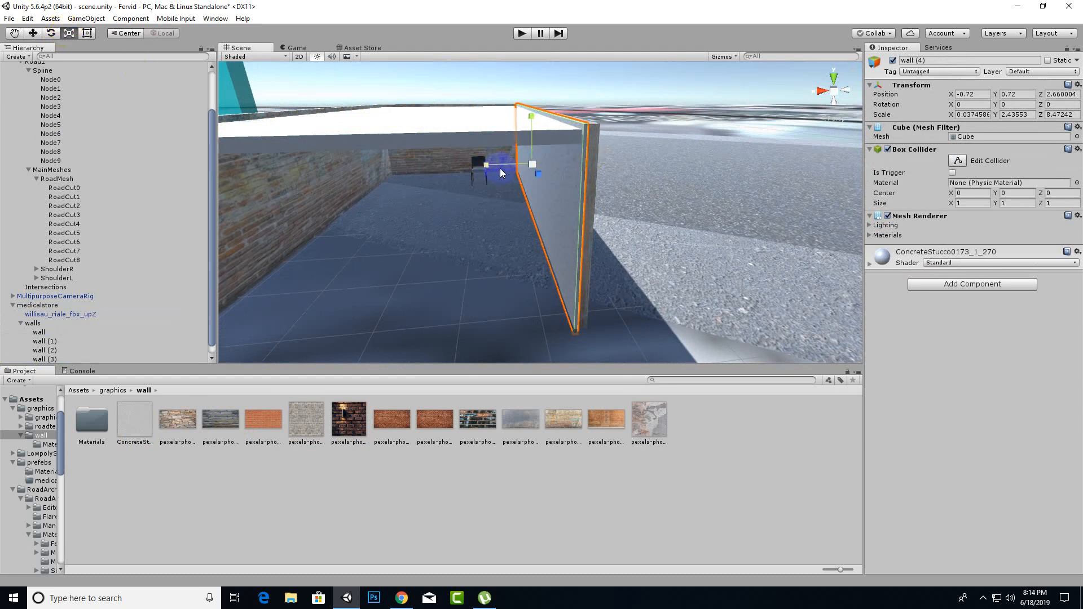
click(33, 32)
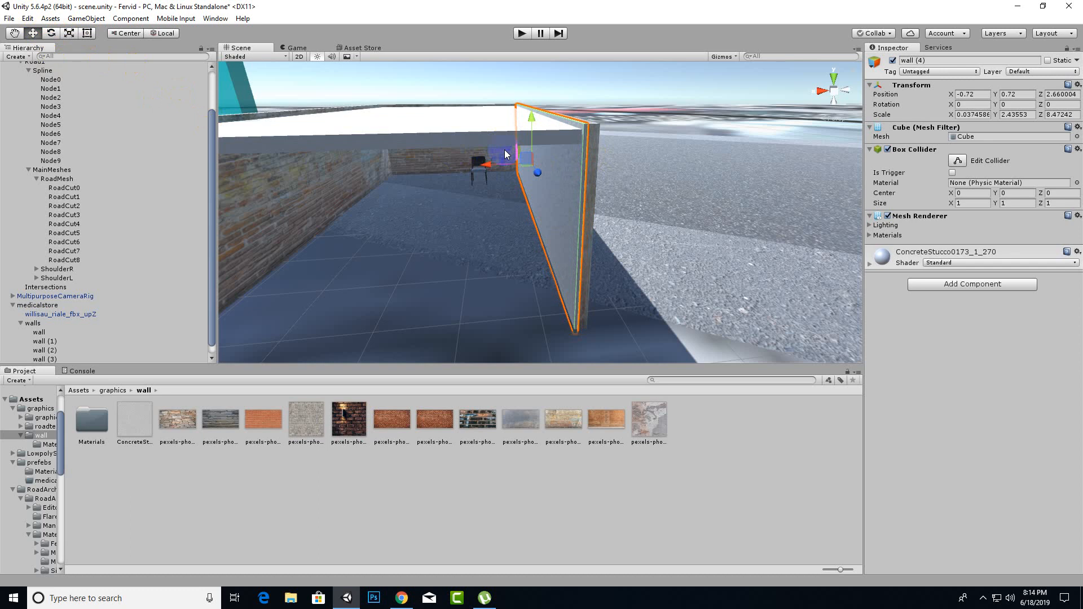
drag(489, 165, 490, 165)
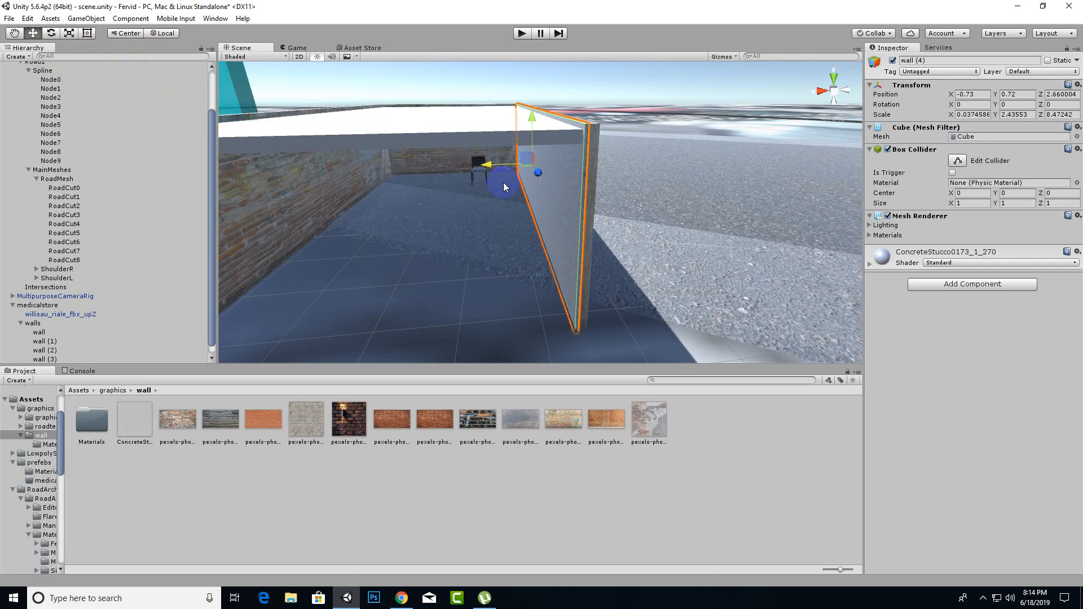
Duplicate the thin concrete panel and place the copy against the inside of the opposite side wall
key(ctrl+d)
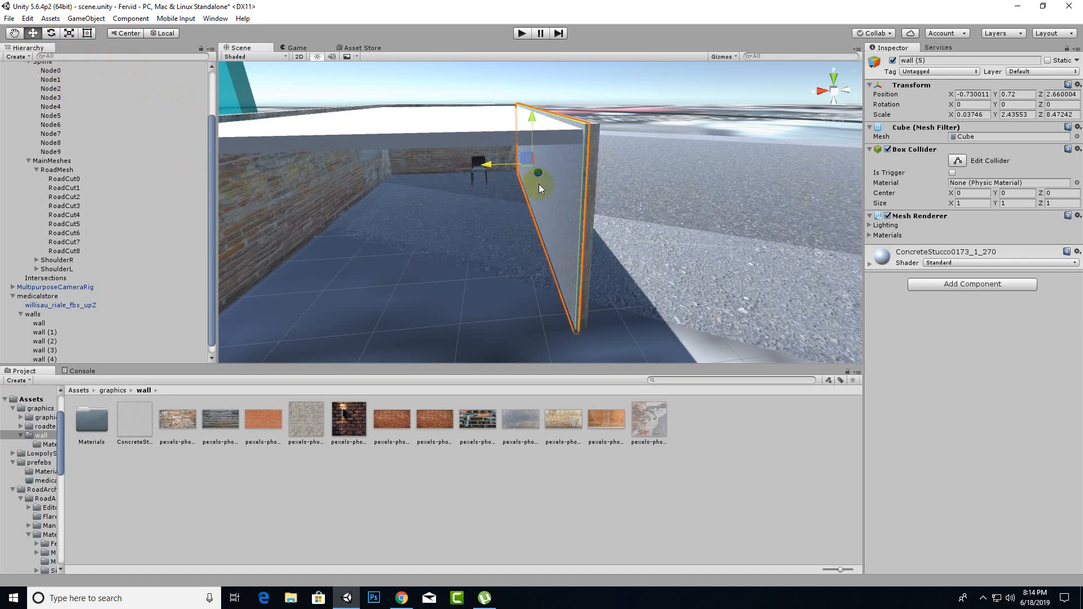
drag(540, 184, 519, 207)
Make another panel copy, shorten it to a Z scale of about 4.70 and turn it about -87 degrees around Y
key(ctrl+d)
click(69, 33)
click(51, 33)
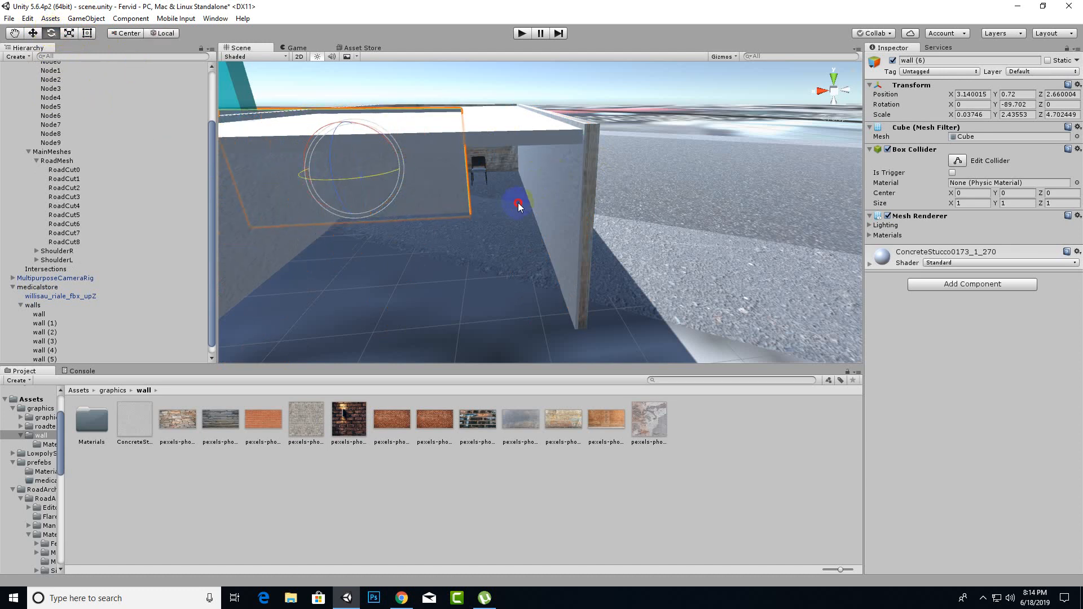
click(33, 33)
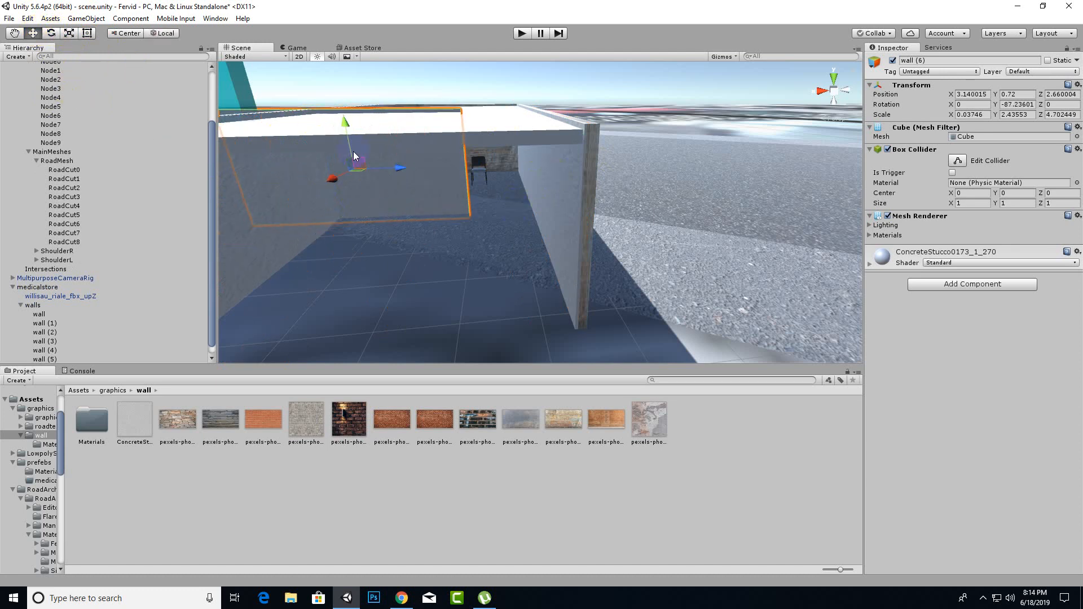
Place the turned panel at the back wall at about X 1.47 and Z -1.57, straightening its Y rotation to about -89.45 degrees
drag(334, 170, 590, 229)
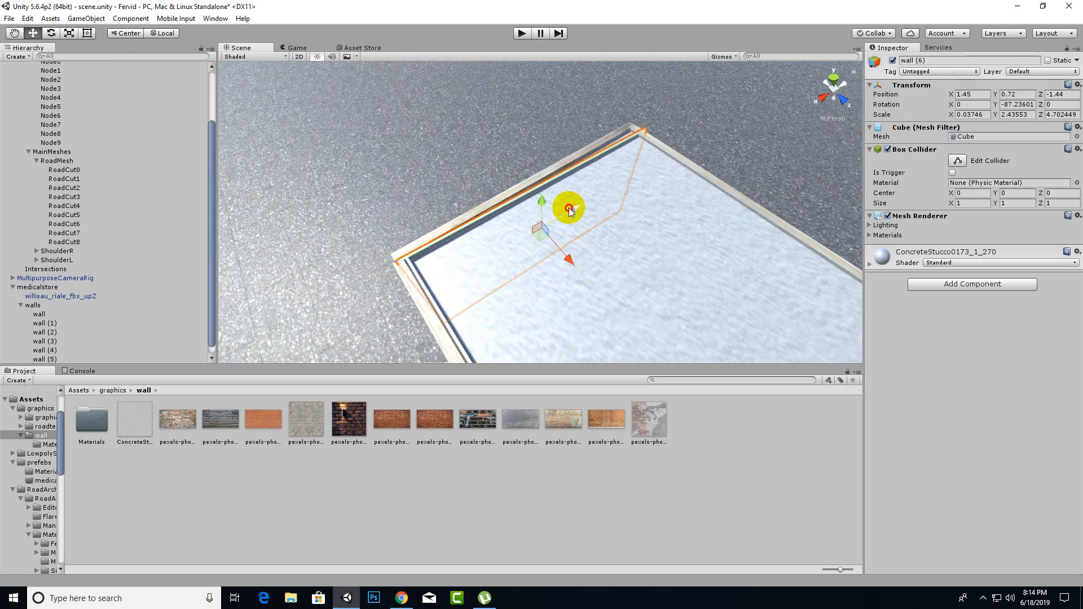
click(51, 32)
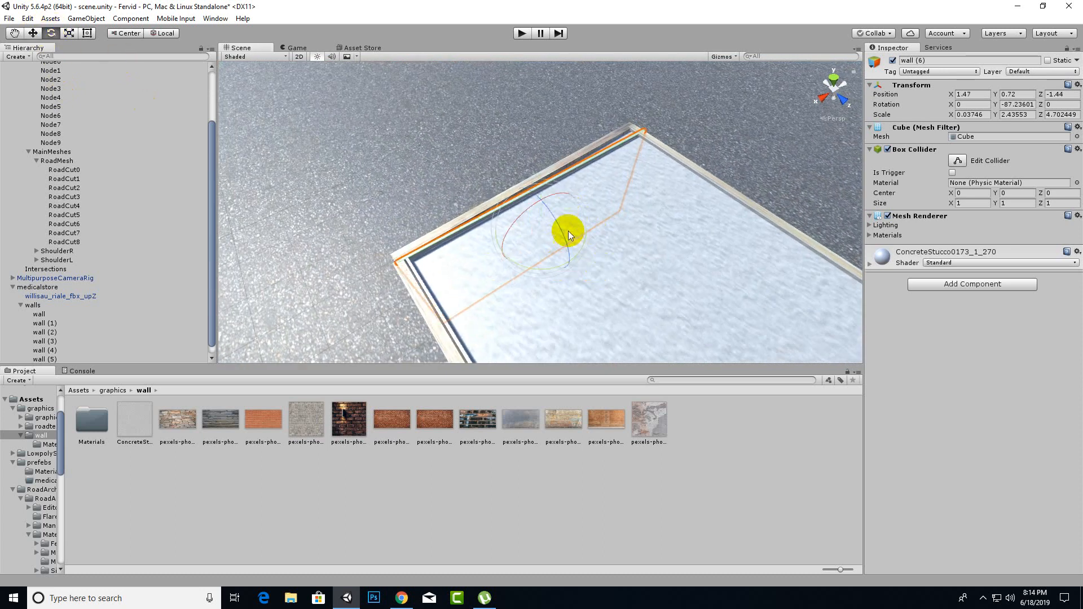
drag(563, 264, 566, 253)
click(33, 33)
scroll(607, 247, down, 3)
middle_drag(618, 258, 554, 190)
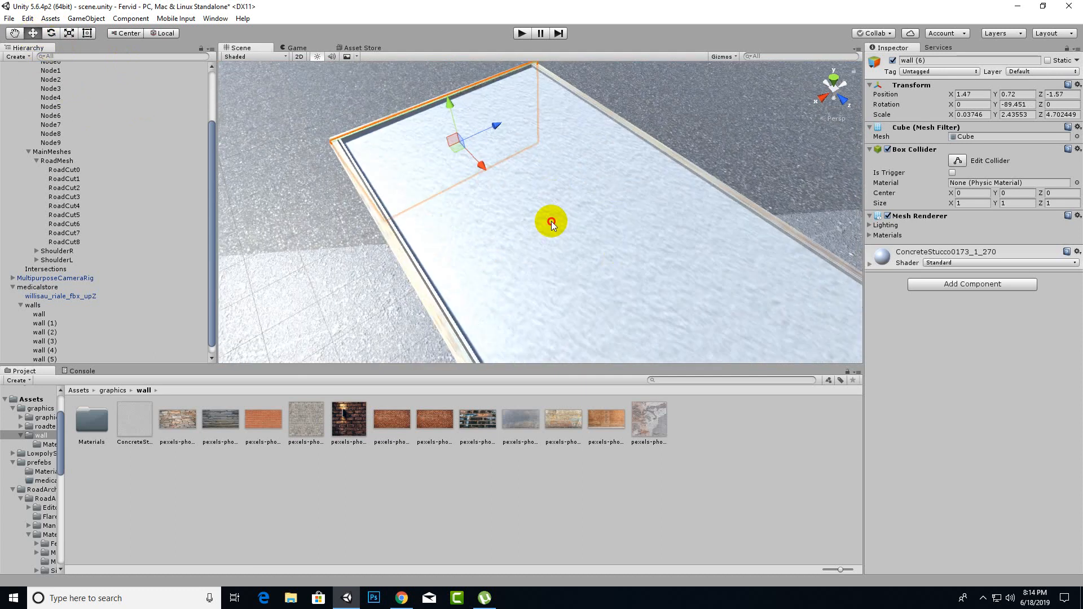
Shorten the roof slab to a Z scale of about 6.39 and shift it to about X 1.49 and Z 3.61
click(551, 221)
click(71, 33)
scroll(567, 276, down, 4)
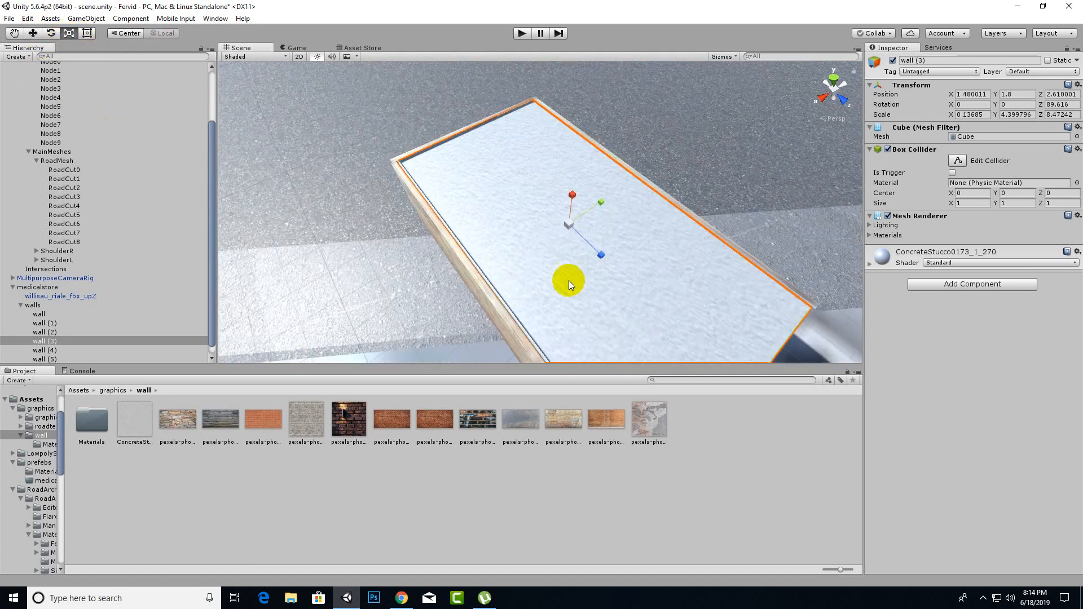
drag(606, 257, 597, 251)
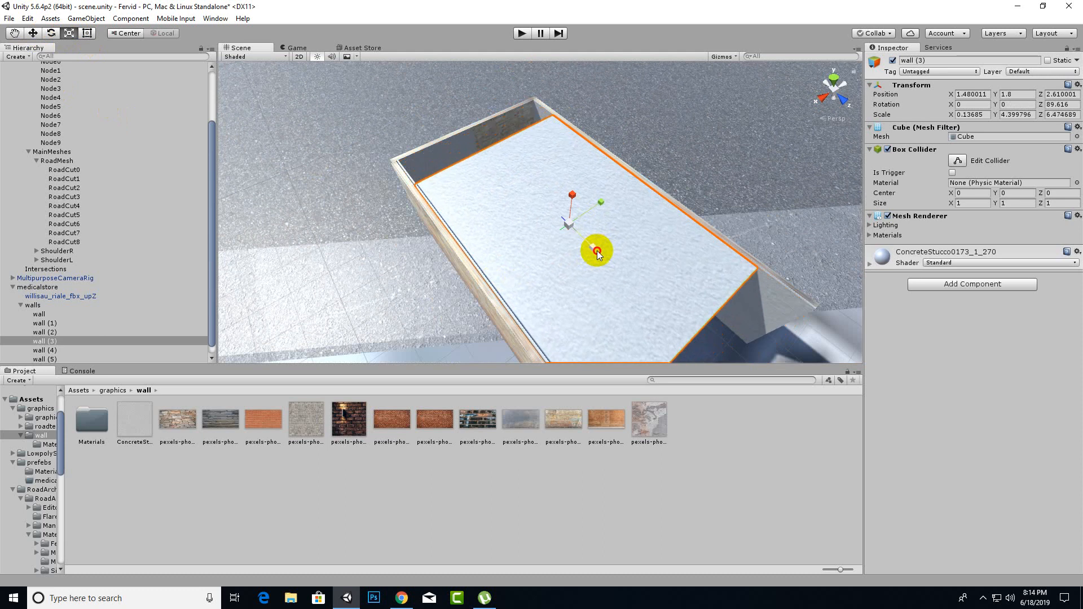
click(33, 34)
drag(625, 239, 630, 291)
scroll(504, 155, down, 3)
alt+drag(536, 231, 462, 204)
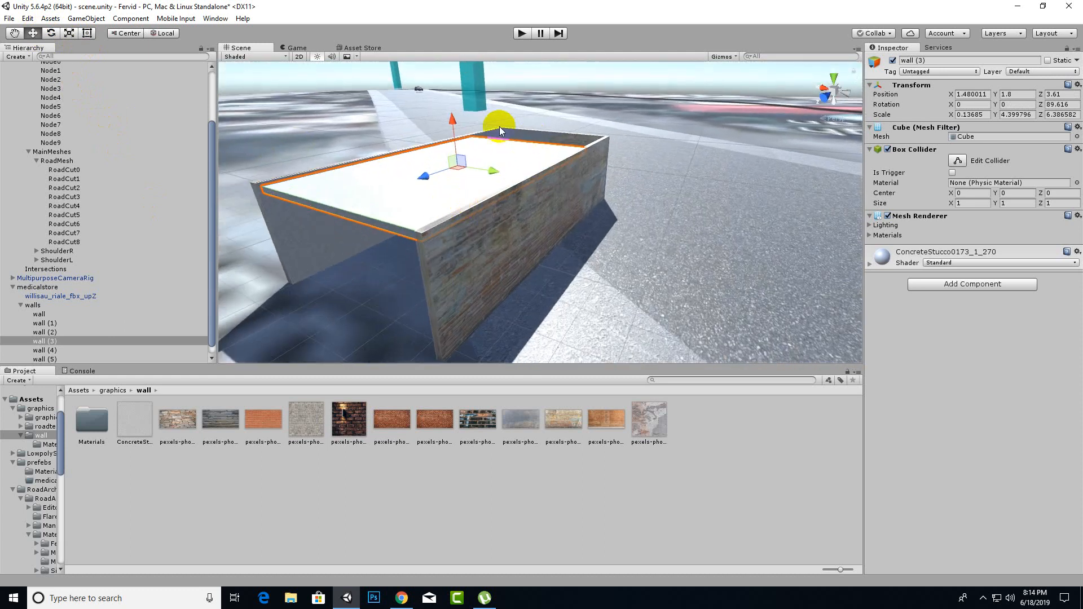
alt+drag(499, 129, 566, 244)
drag(544, 157, 541, 161)
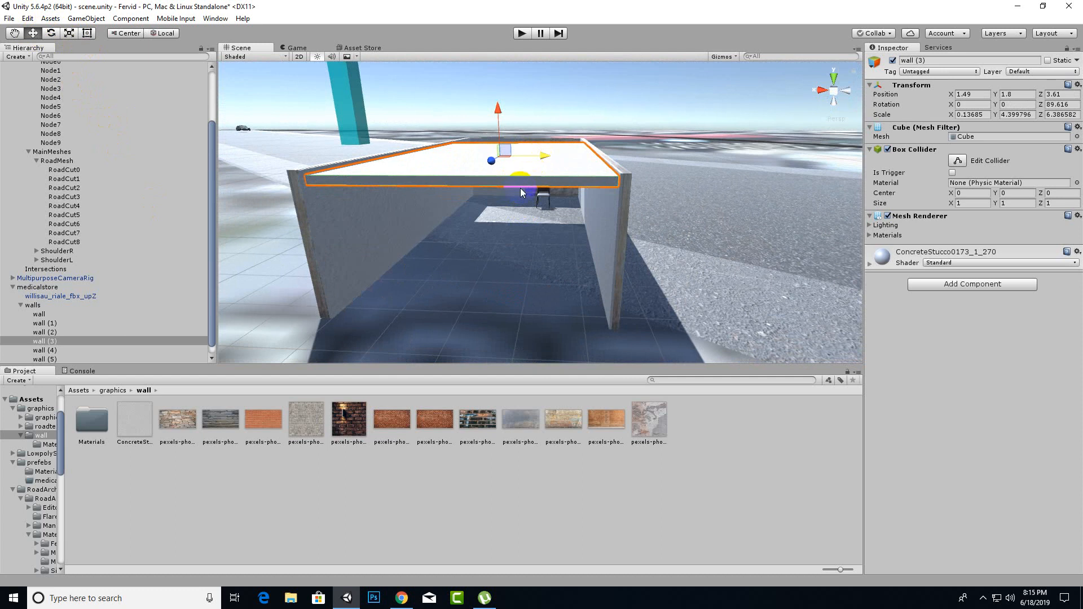
Move the concrete back panel into the store to about Z -1.35 so it covers the brick back wall
scroll(549, 195, up, 2)
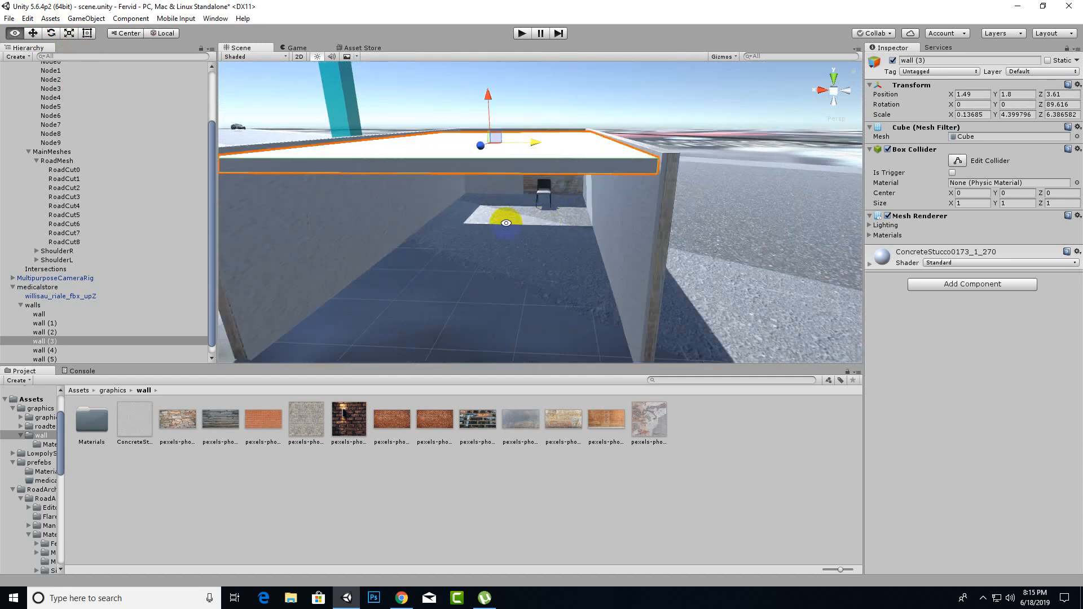
alt+drag(506, 223, 550, 206)
click(521, 205)
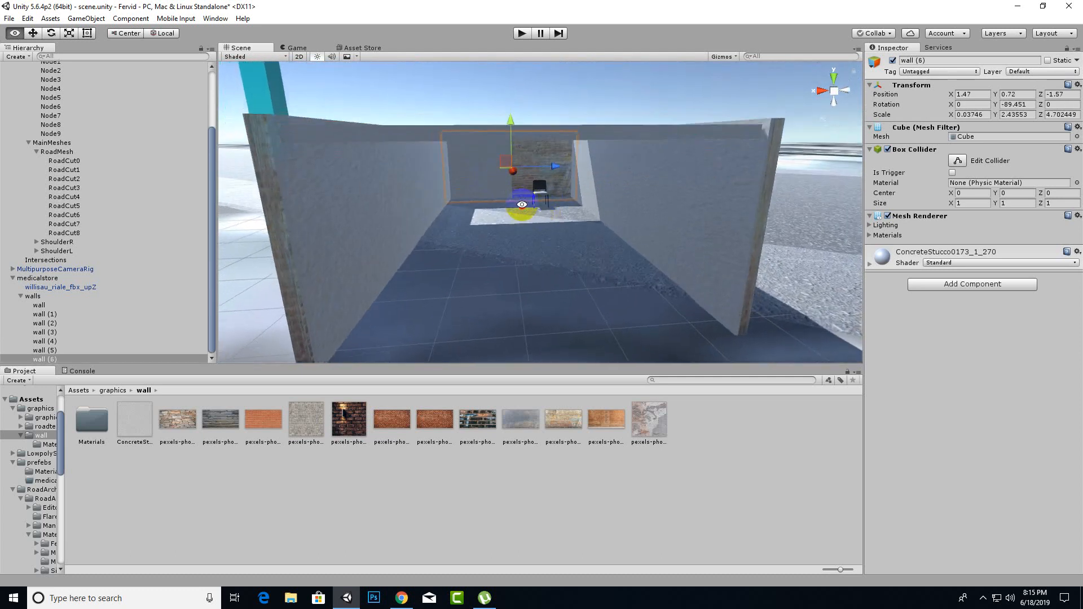
drag(515, 176, 515, 176)
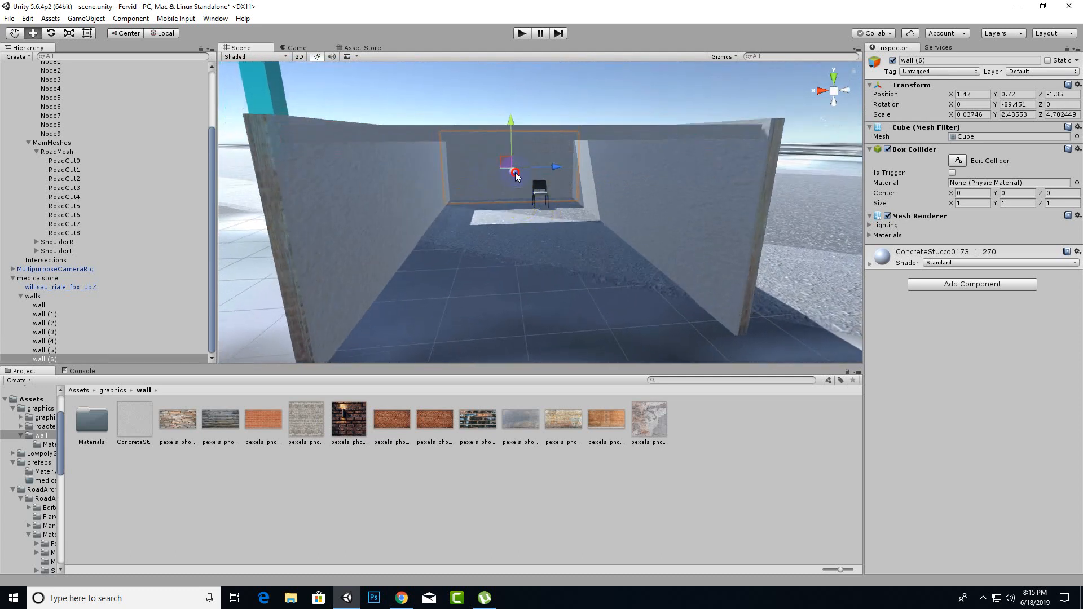
Duplicate the side panel wall (4) and reshape the copy into a flat shelf with a Y scale of about 0.06 and Z scale of about 6.26
click(658, 227)
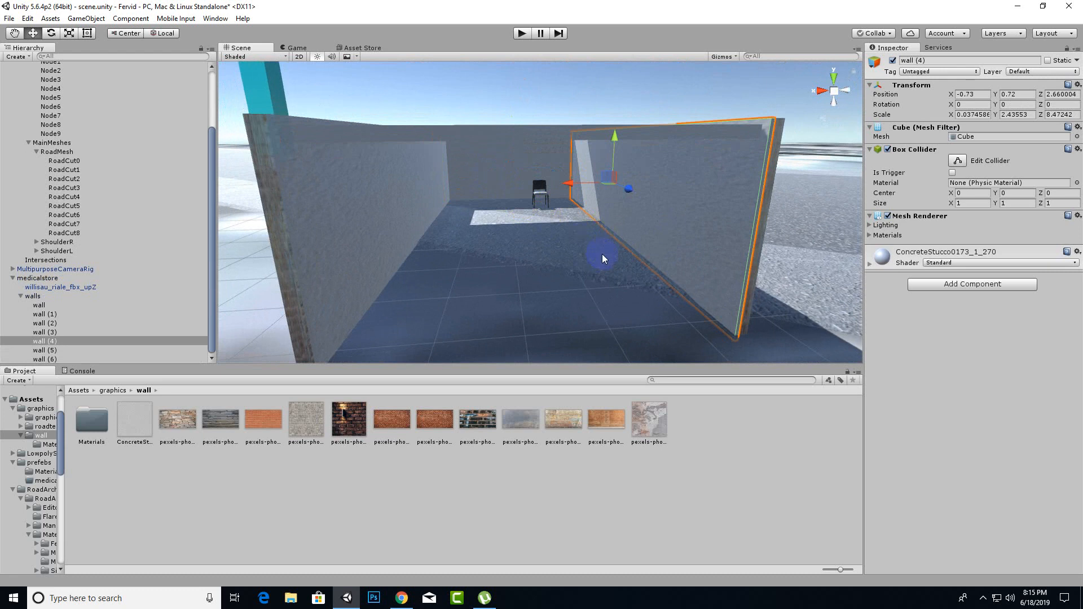
key(ctrl+d)
drag(569, 181, 520, 188)
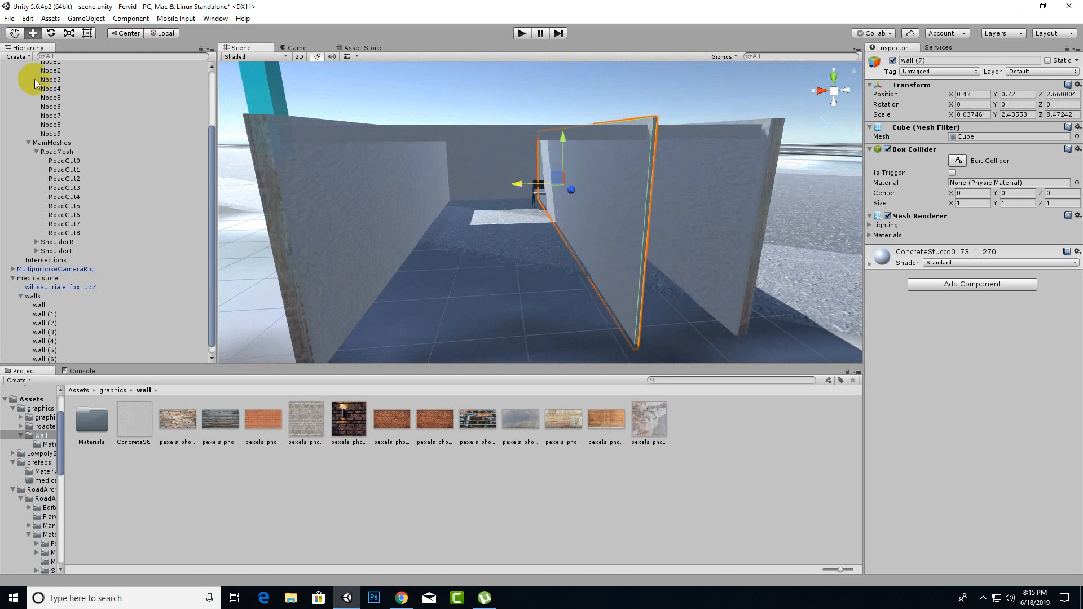
click(69, 32)
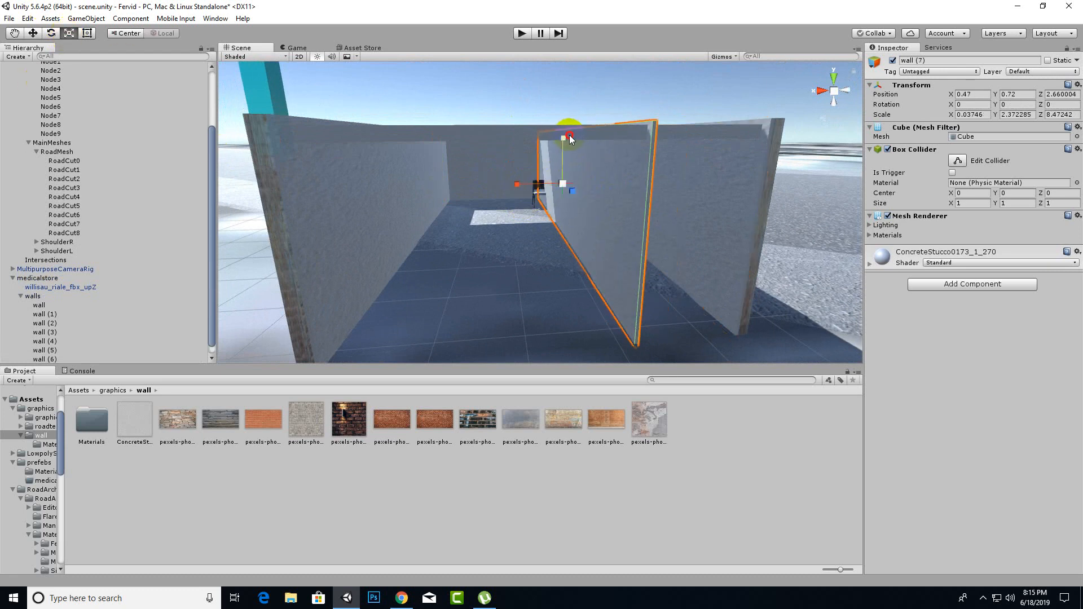
drag(570, 135, 150, 246)
drag(578, 194, 630, 198)
Set the shelf against the side wall at about X -0.64 and Z 3.17, widening its X scale to about 0.41
click(33, 33)
mouse_move(586, 276)
alt+mouse_down()
mouse_move(666, 273)
mouse_move(587, 282)
alt+mouse_up()
click(69, 32)
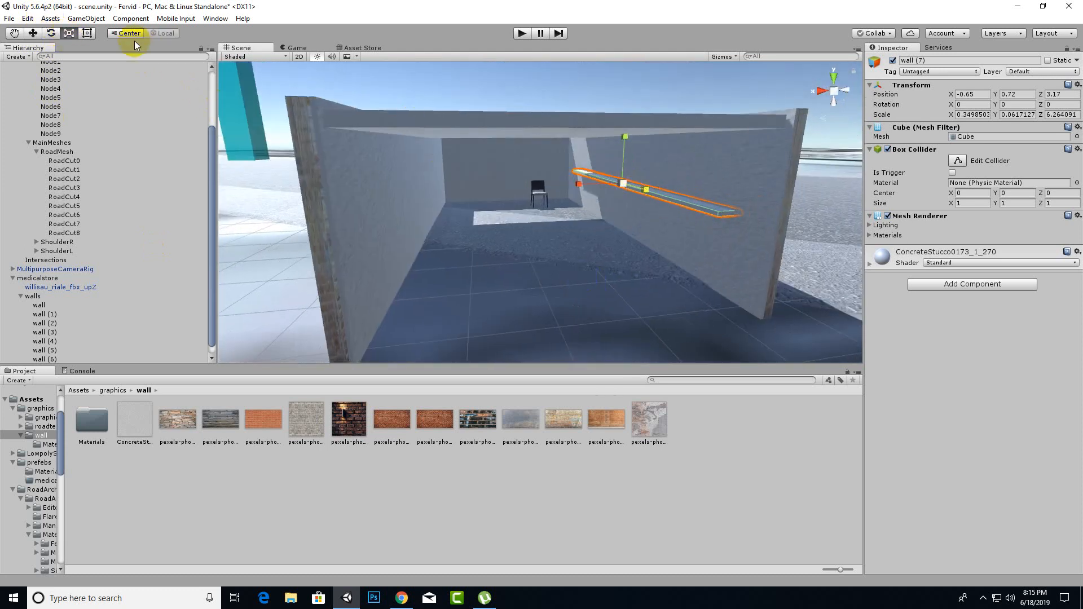
click(32, 32)
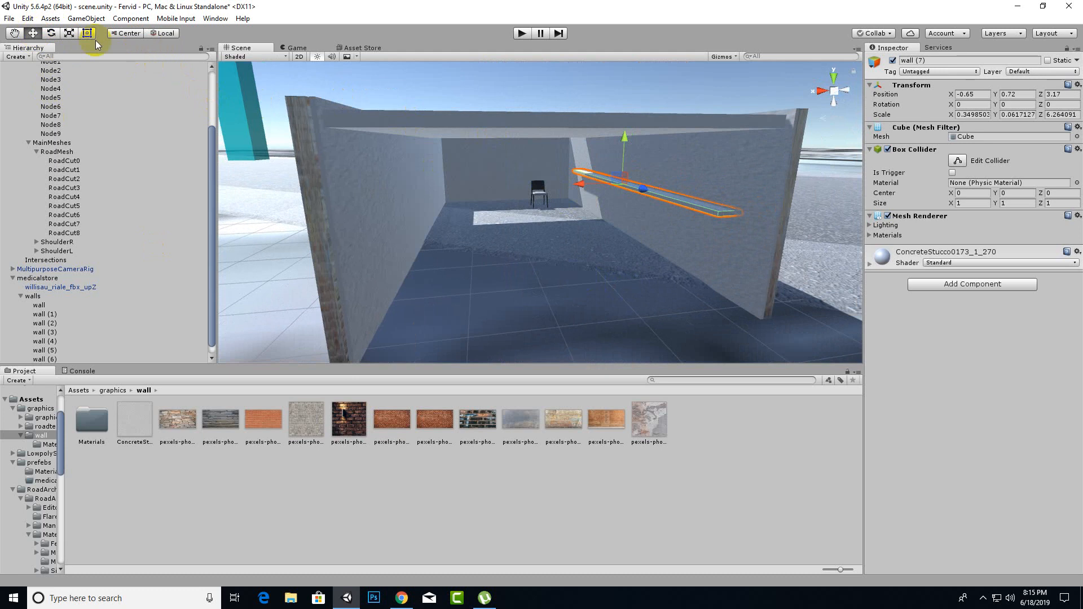
key(r)
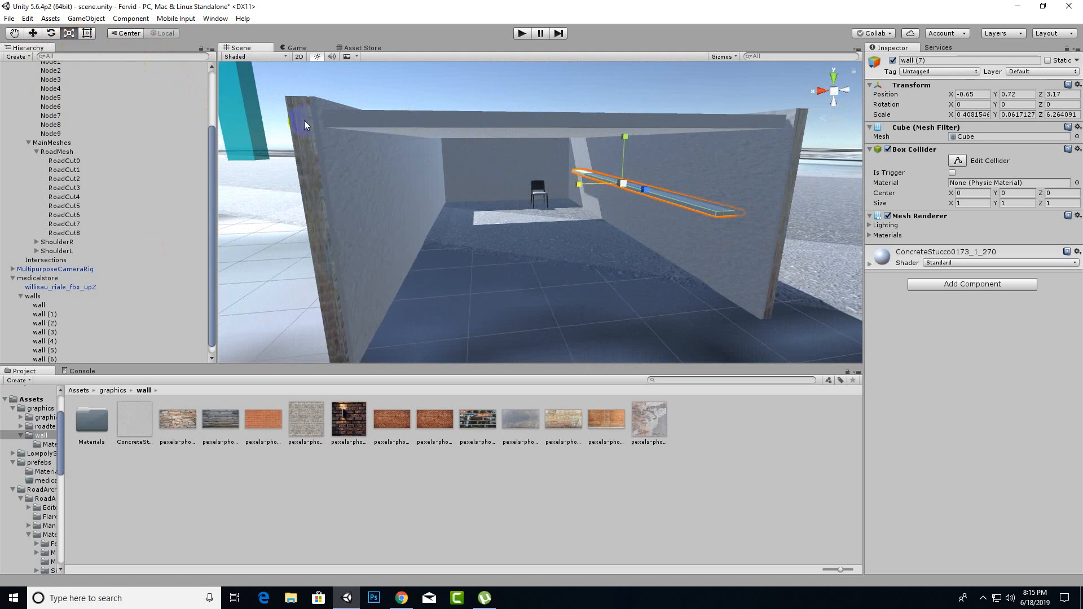
key(q)
drag(502, 226, 521, 213)
key(w)
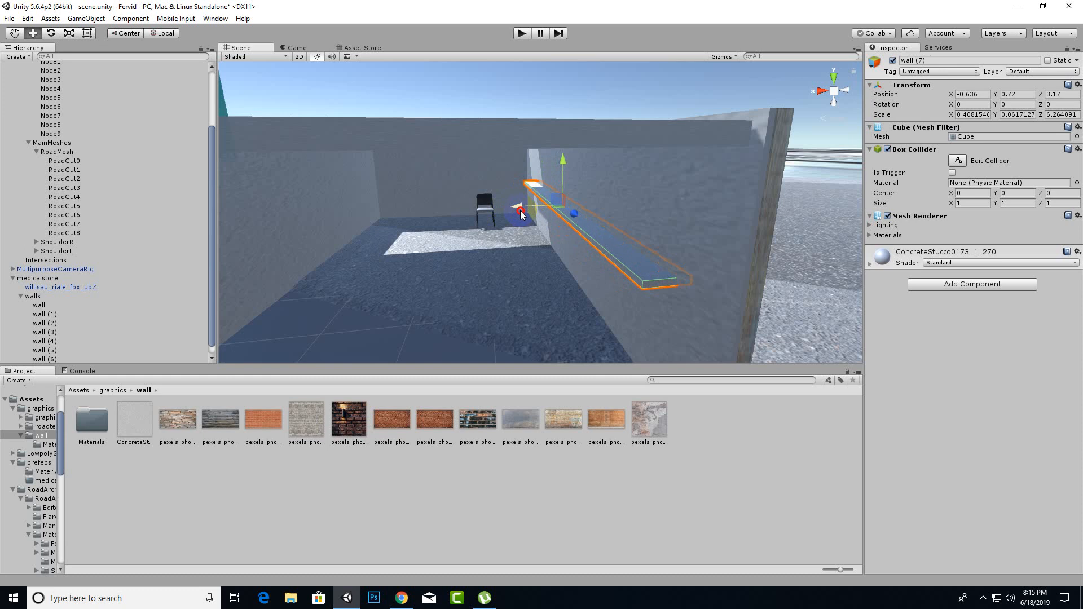
Shift the shelf along the side wall to about X -0.56 and Z 3.65
alt+drag(557, 297, 600, 284)
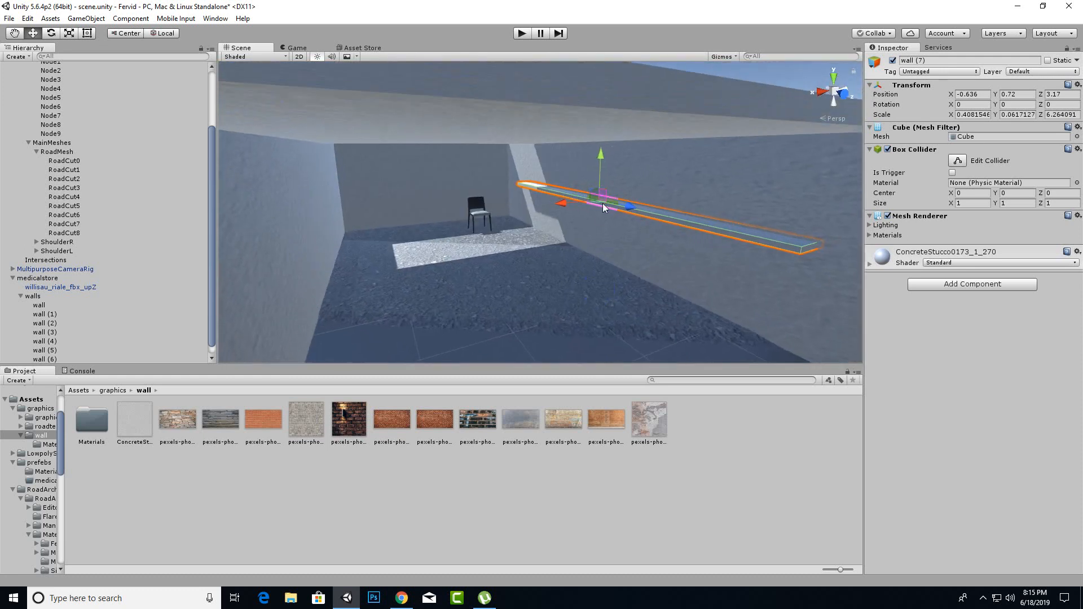
drag(629, 216, 602, 251)
drag(545, 216, 735, 265)
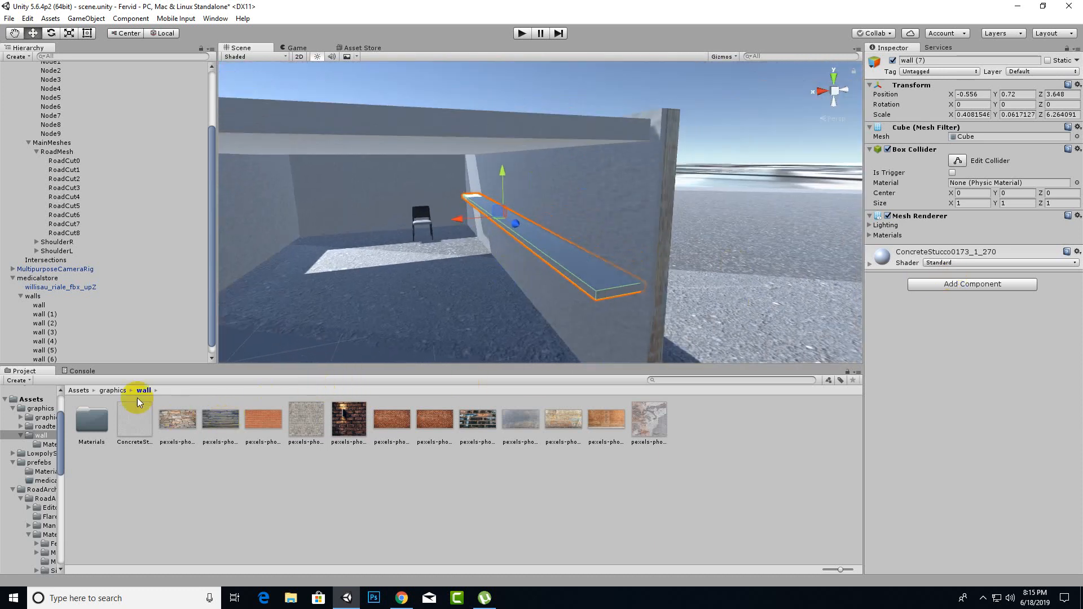
Import blue.png, bluedark.png, green.png and red.png from File Explorer's Desktop graphics\colors folder into the project's graphics assets folder
click(81, 390)
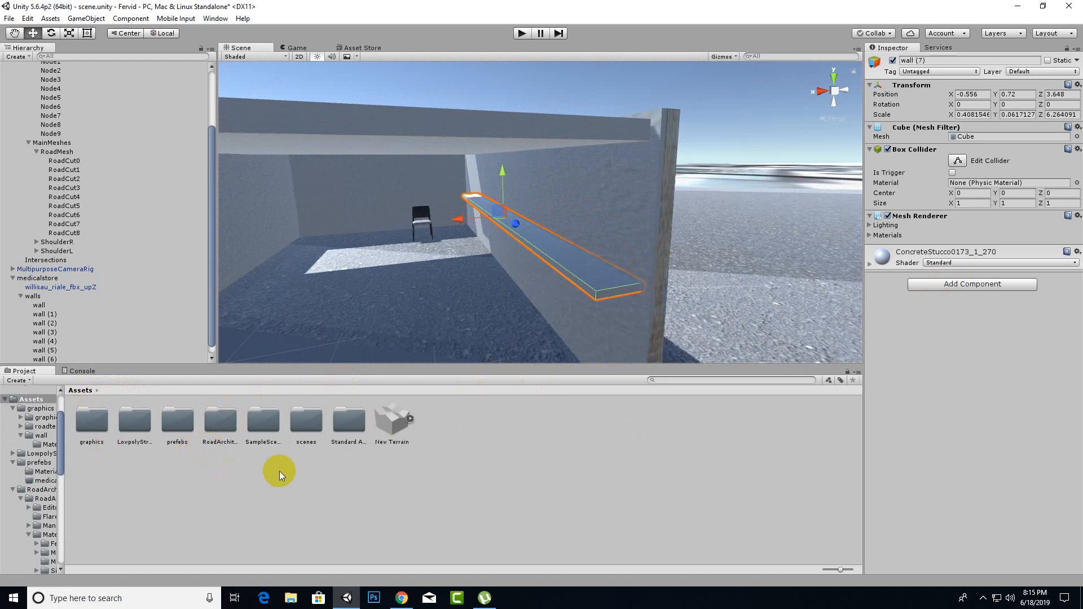
click(290, 598)
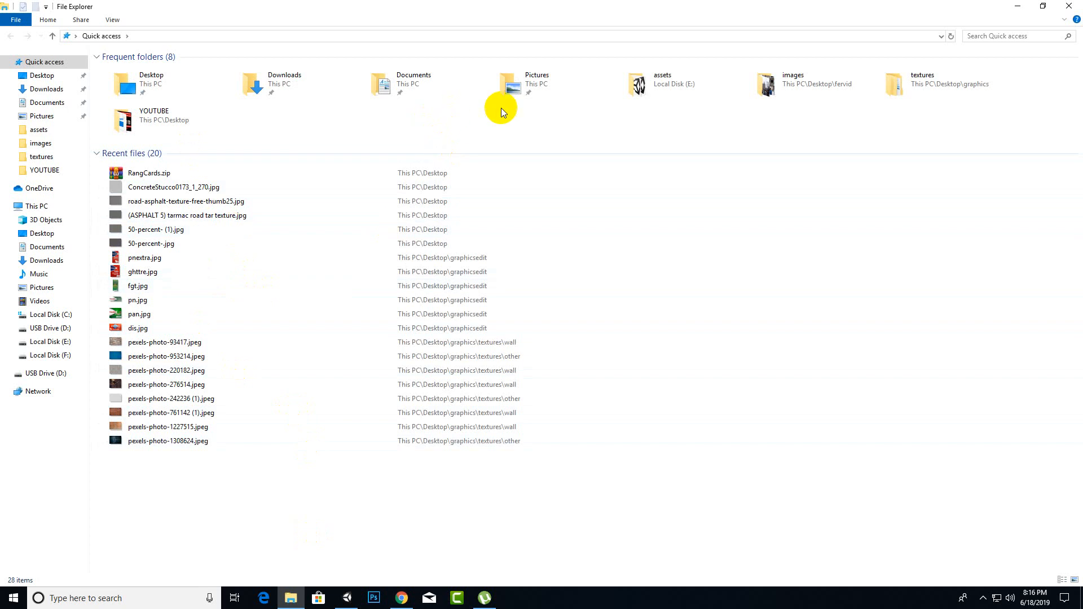
double_click(900, 86)
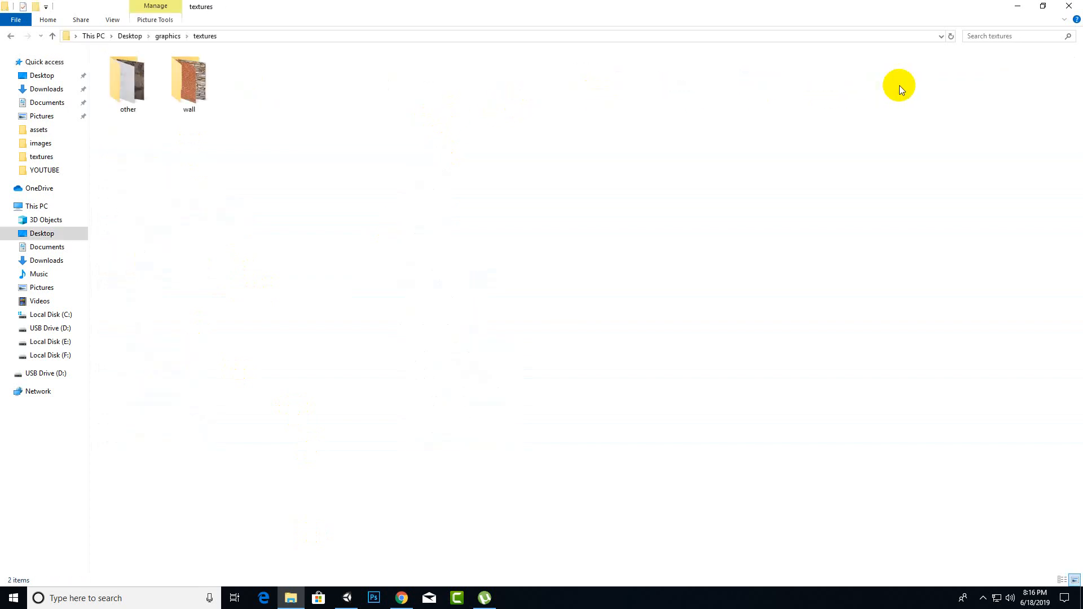
click(168, 35)
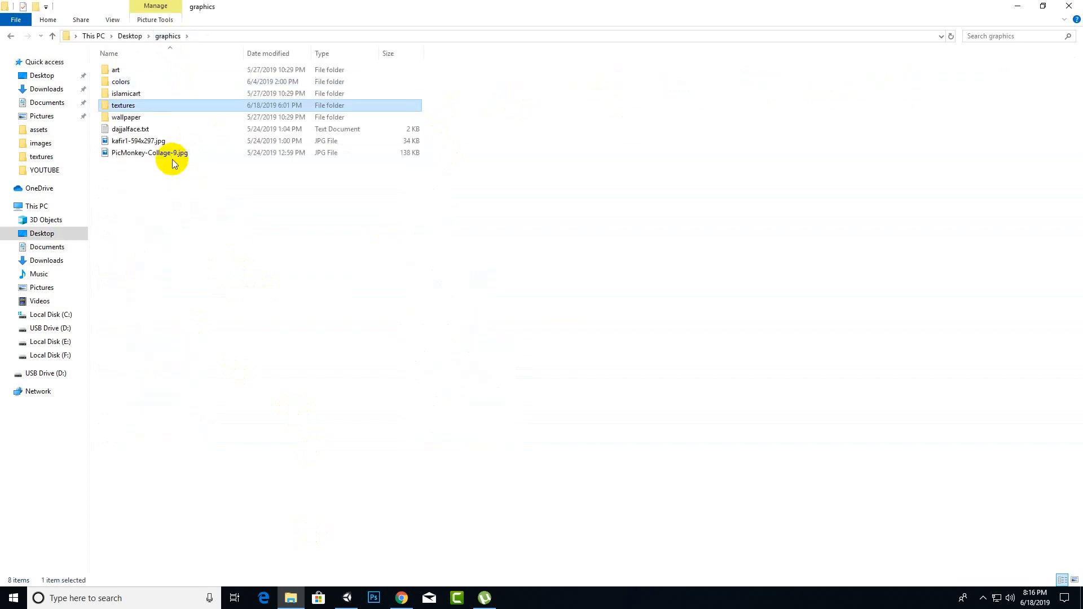
double_click(127, 82)
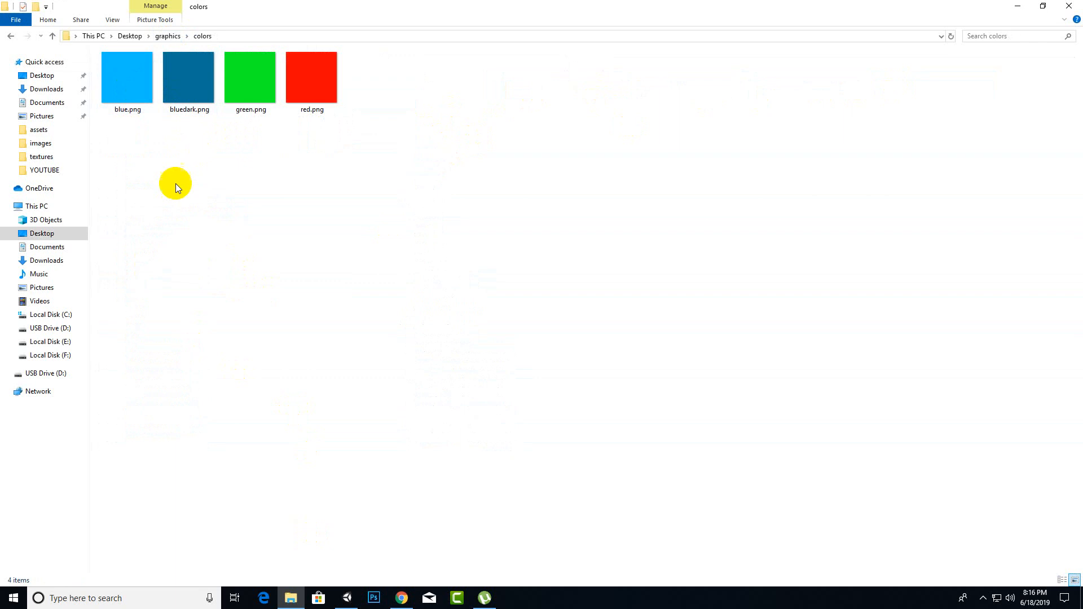
click(148, 93)
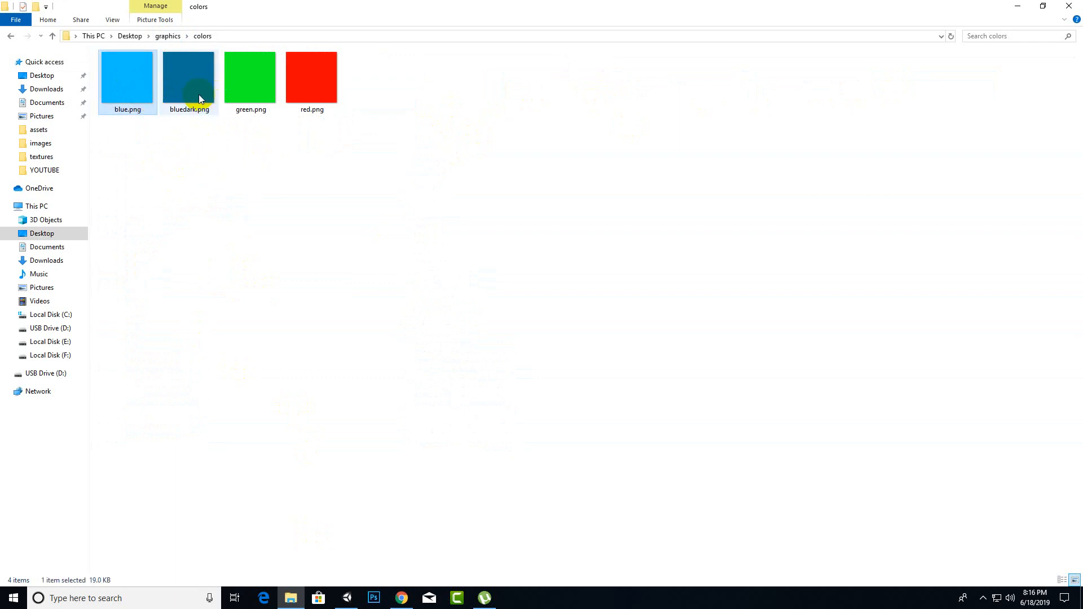
drag(364, 173, 113, 68)
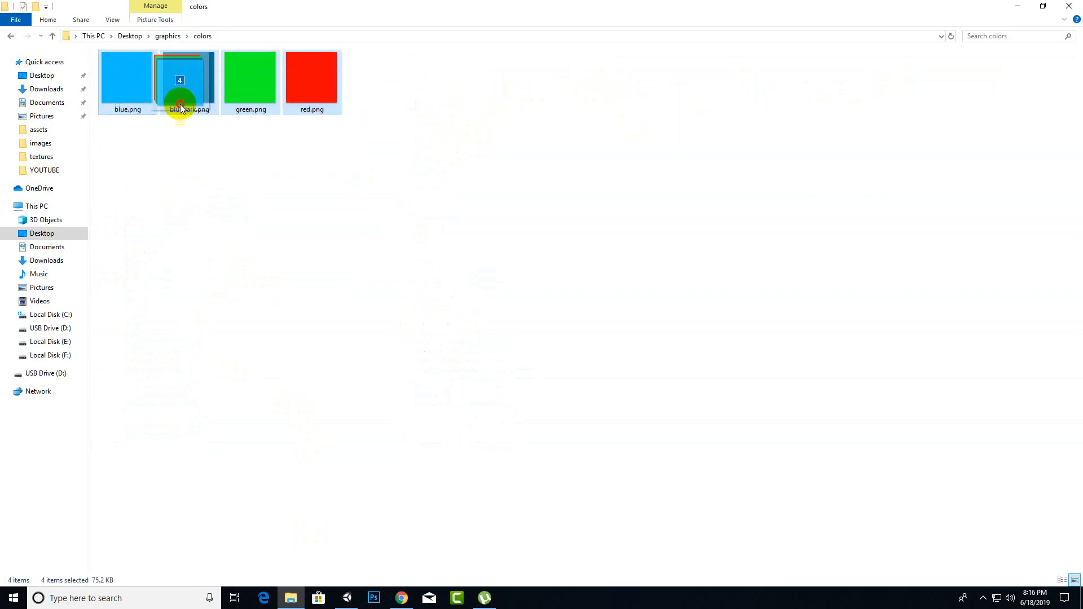
drag(177, 102, 85, 430)
Open the graphics assets folder and apply the blue texture to the shelf
double_click(86, 429)
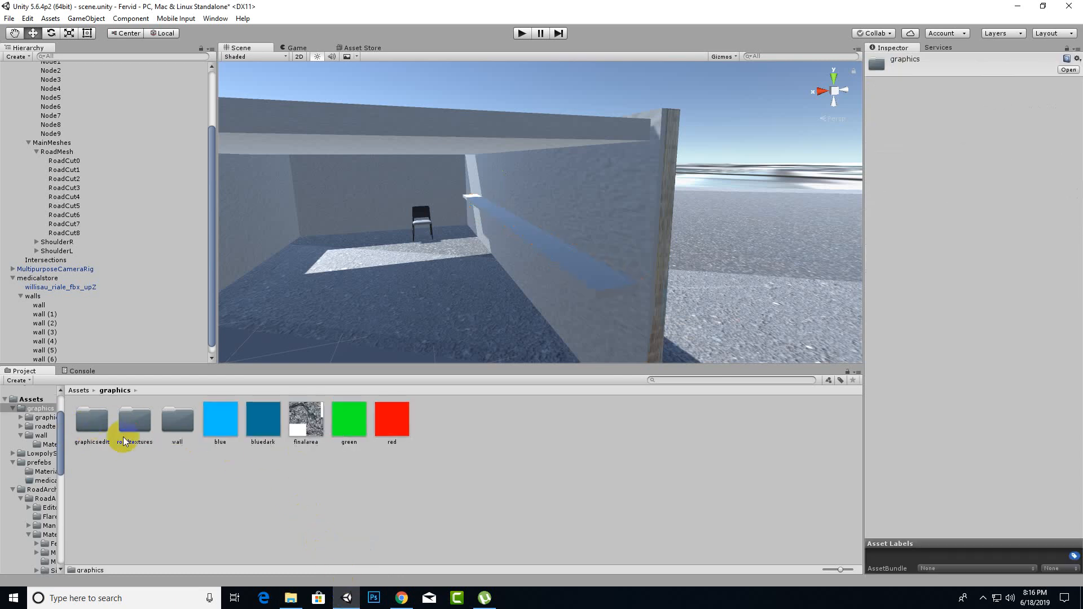
drag(231, 426, 567, 258)
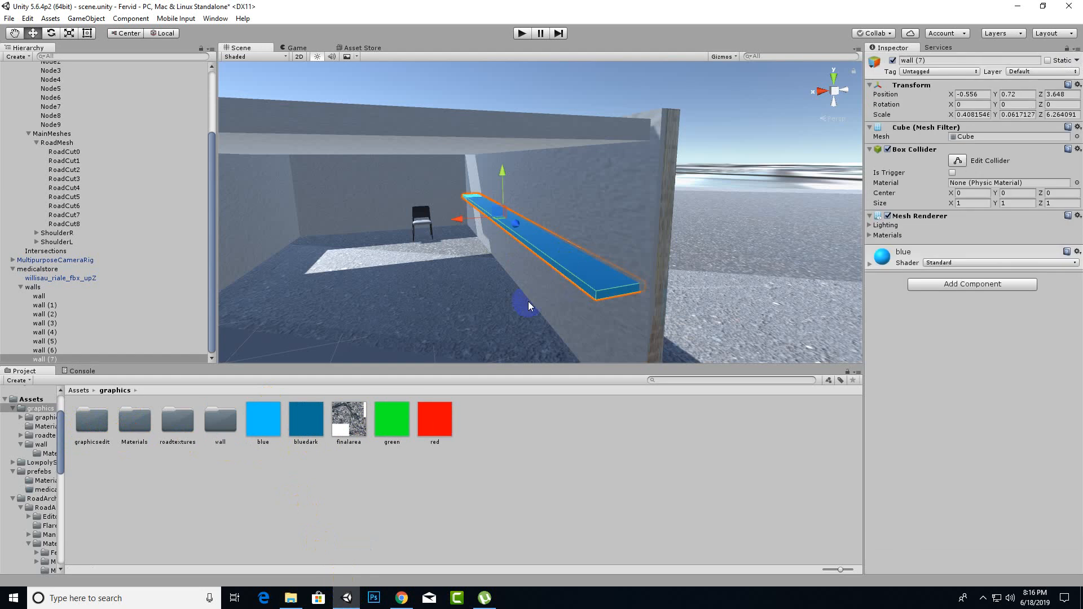
Duplicate the blue shelf and space the copies vertically to form three stacked shelves along the side wall
key(ctrl+d)
drag(508, 162, 506, 187)
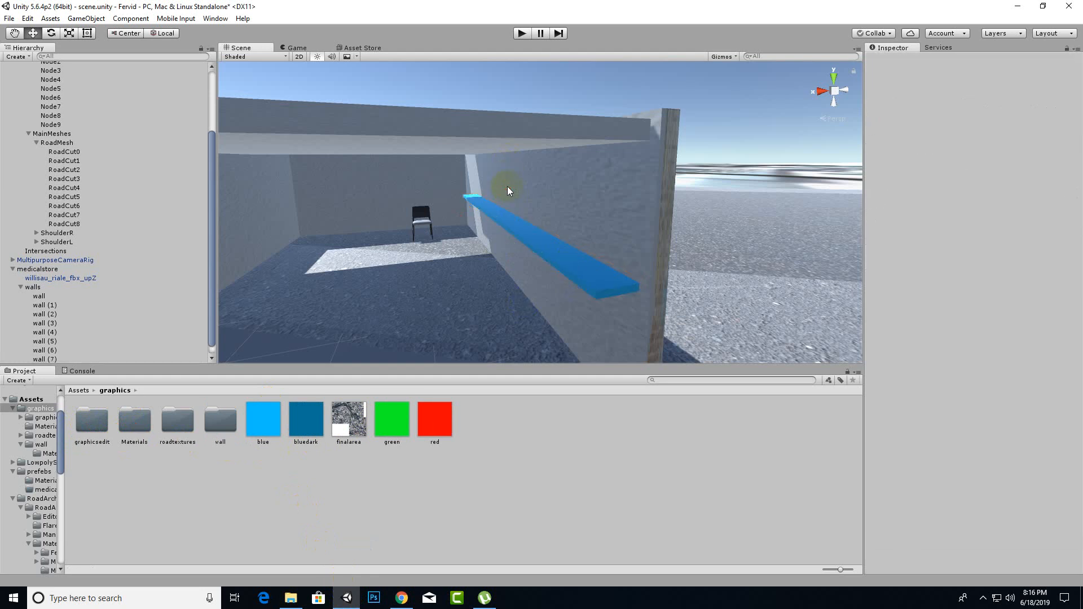
click(498, 225)
click(552, 249)
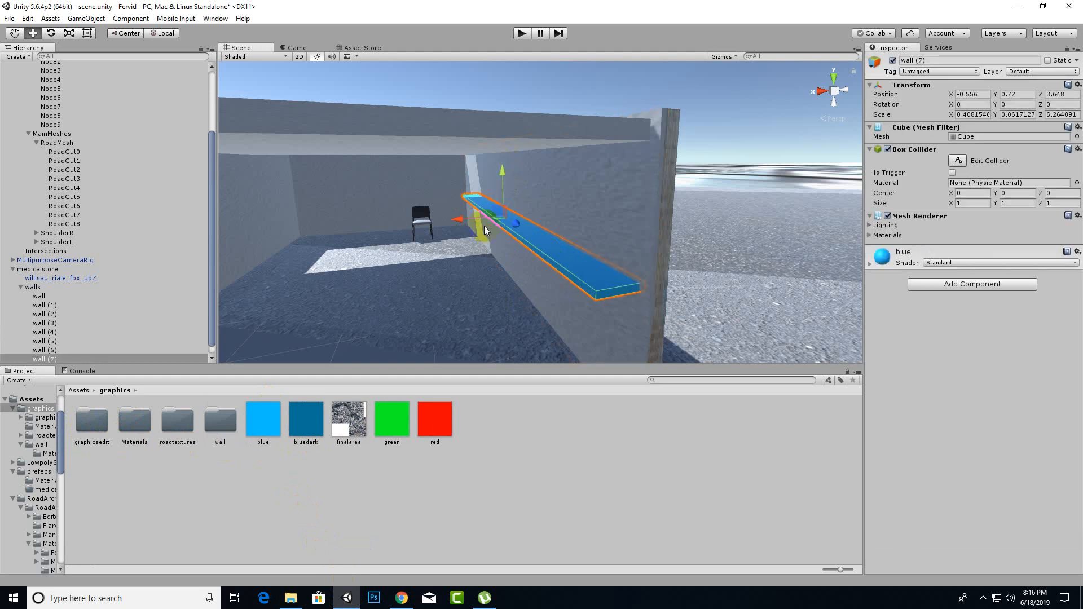
drag(503, 179, 571, 85)
key(ctrl+d)
key(ctrl+d)
Reshape the extra shelf copy into a thin upright divider with a Y scale of about 0.48 and Z scale of about -0.07
click(69, 34)
drag(594, 185, 569, 194)
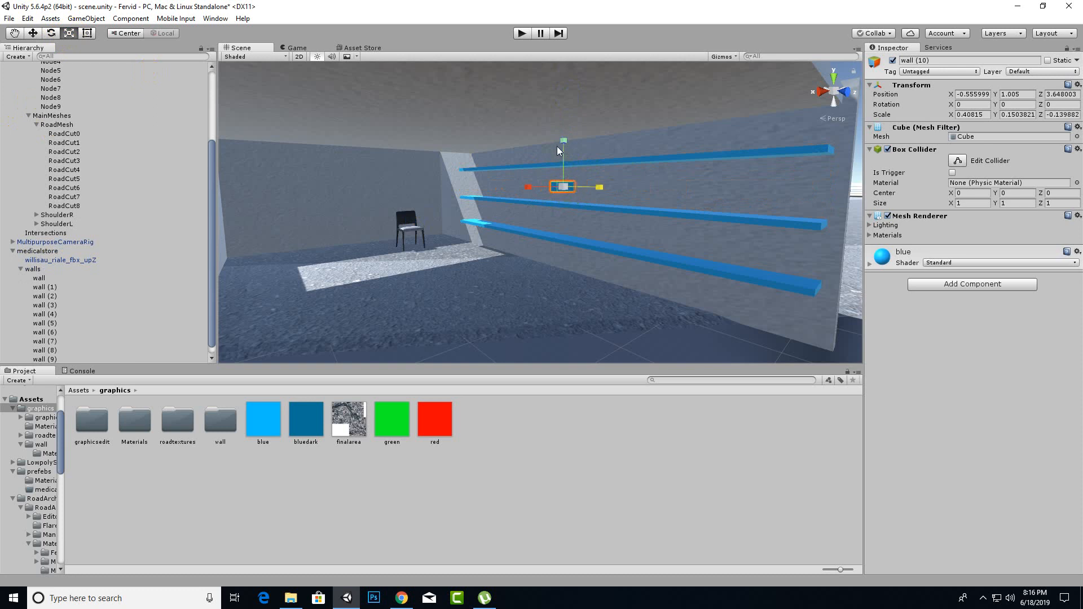
drag(562, 141, 614, 75)
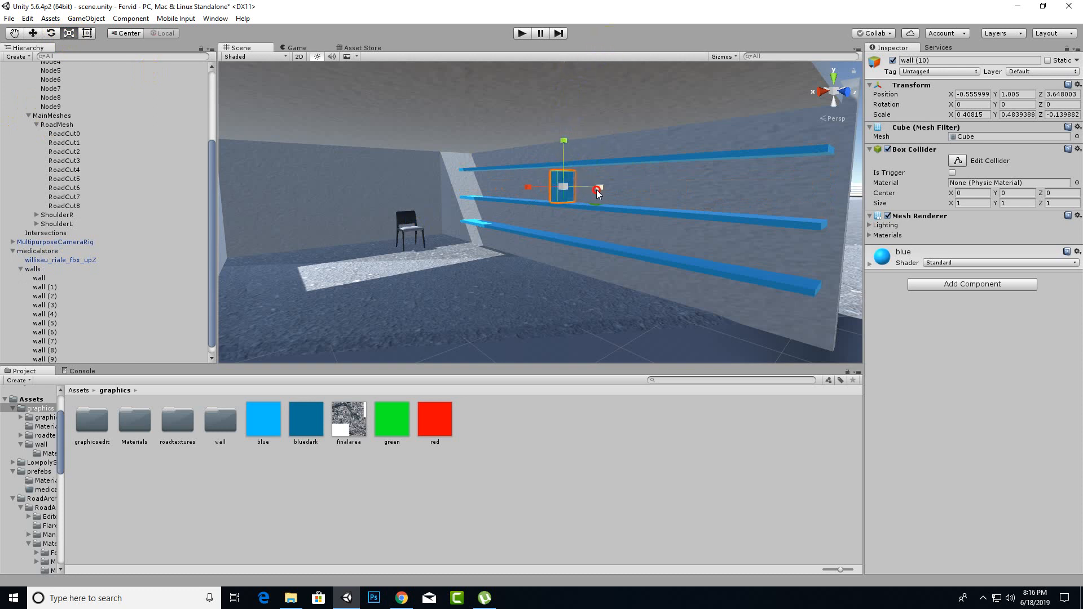
drag(598, 194, 579, 196)
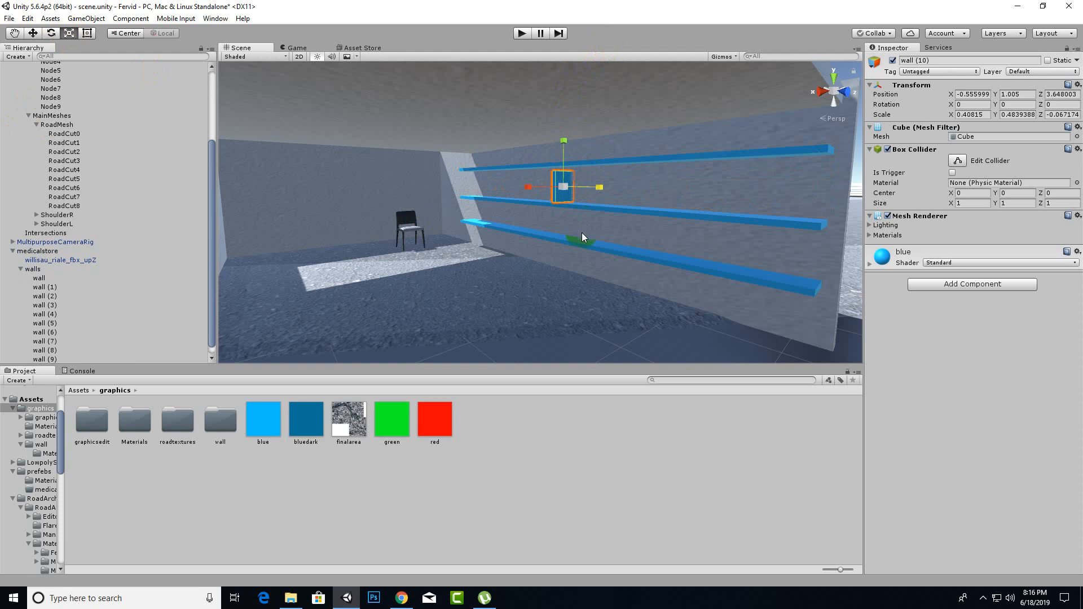
alt+drag(584, 237, 587, 214)
Fit the divider between the upper two shelves at about Y 1.04, stretching its Y scale to about 0.66
click(32, 32)
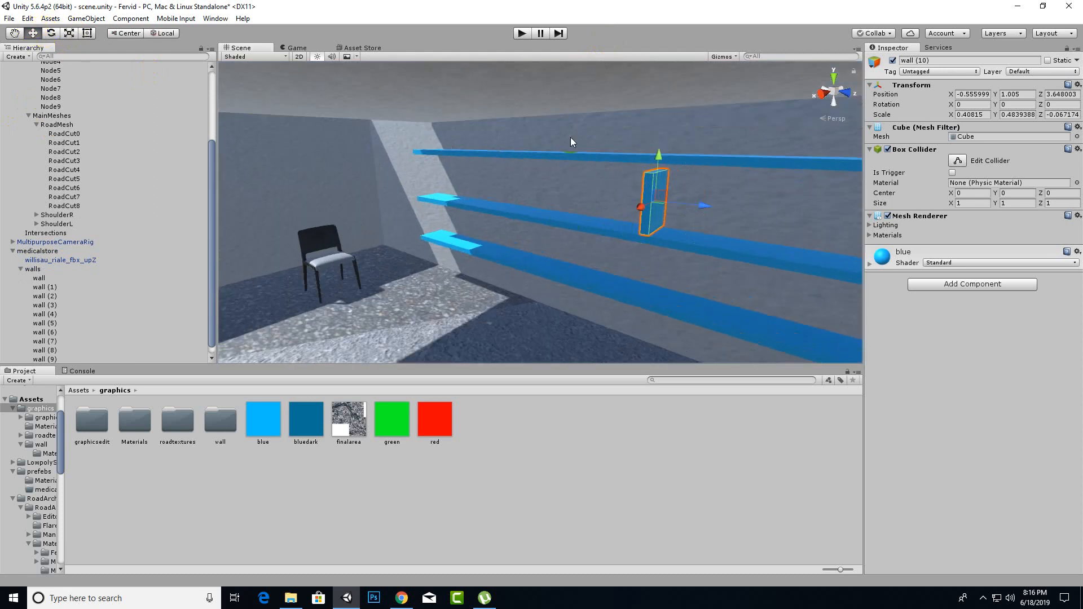
drag(662, 173, 695, 228)
click(68, 32)
click(32, 33)
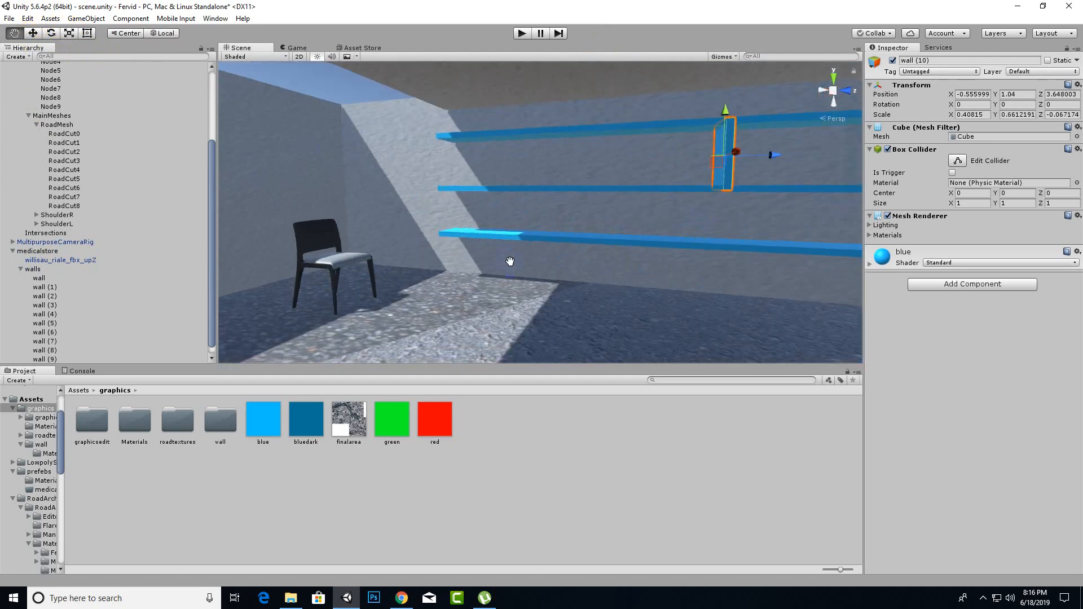
Slide the divider to the shelves' inner end at about Z 0.73 and duplicate it between the lower shelves at about Y 0.515
middle_drag(508, 269, 449, 282)
scroll(451, 282, down, 2)
middle_drag(637, 227, 653, 258)
drag(668, 248, 410, 272)
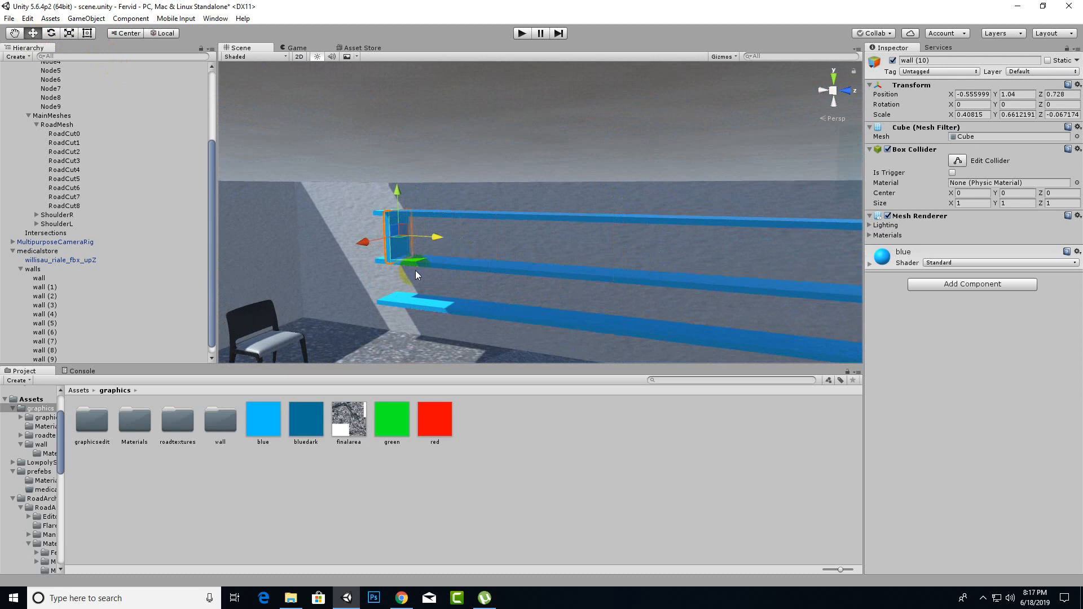
key(ctrl+d)
drag(397, 191, 396, 236)
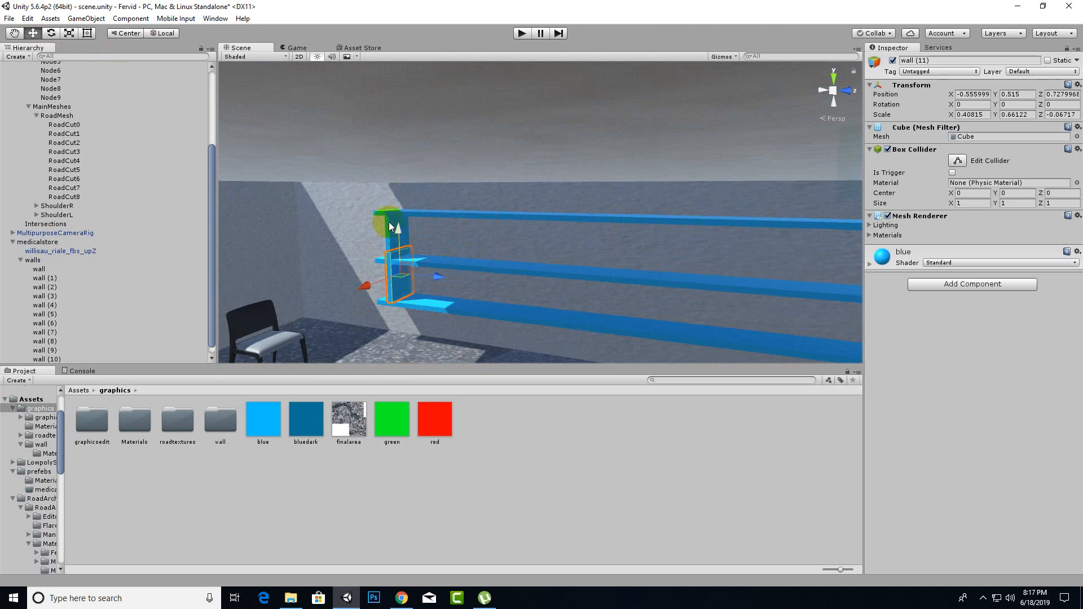
Duplicate the upper and lower divider pair along the shelves, placing two intermediate pairs and an end pair at about Z 6.72
shift+click(411, 251)
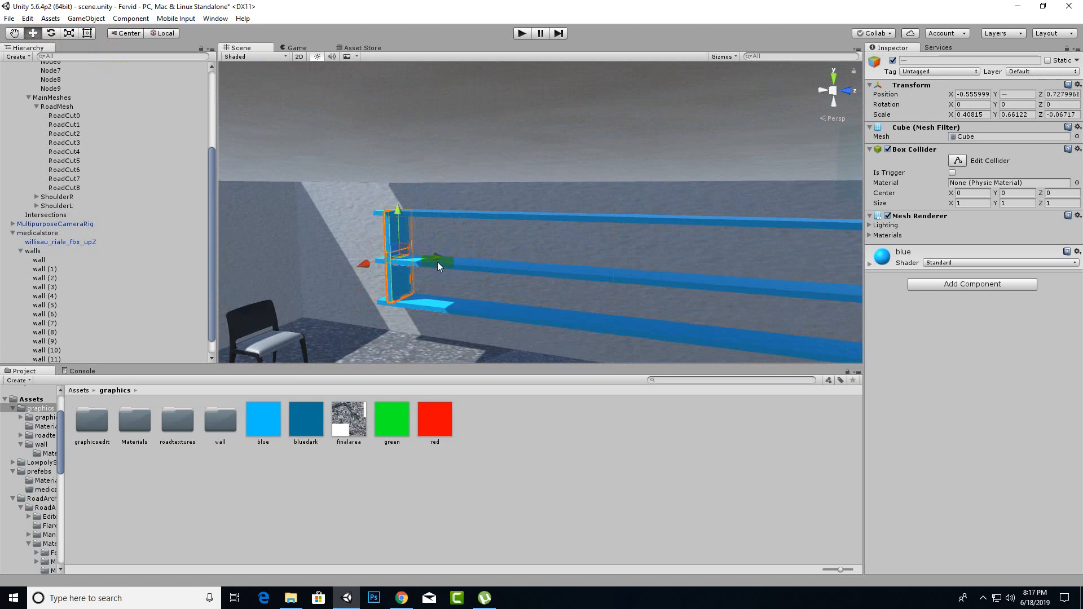
drag(438, 263, 599, 299)
drag(665, 258, 795, 299)
key(ctrl+d)
key(ctrl+d)
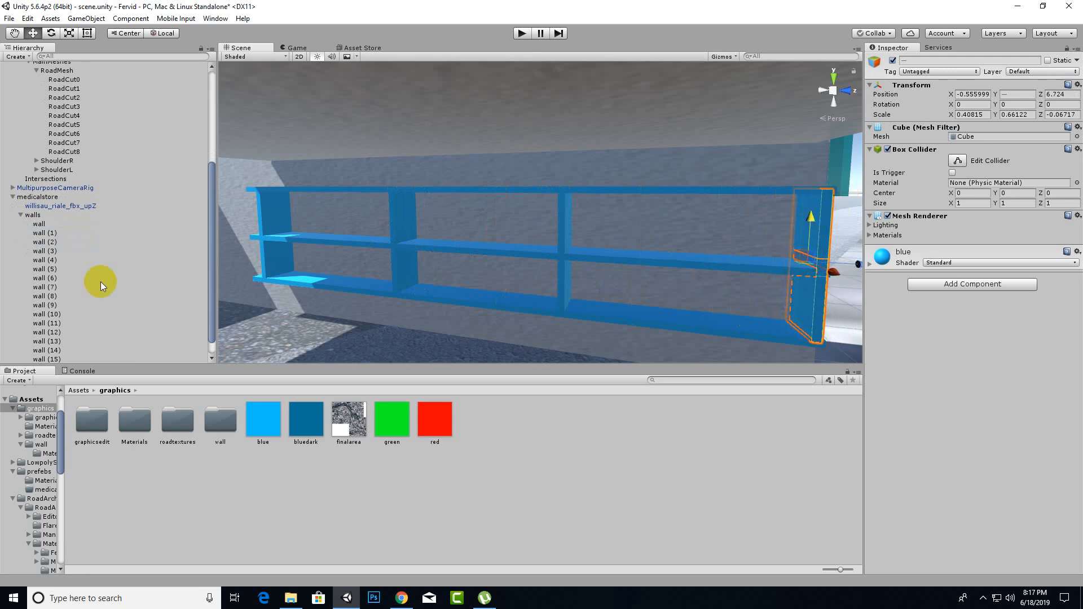
key(ctrl+d)
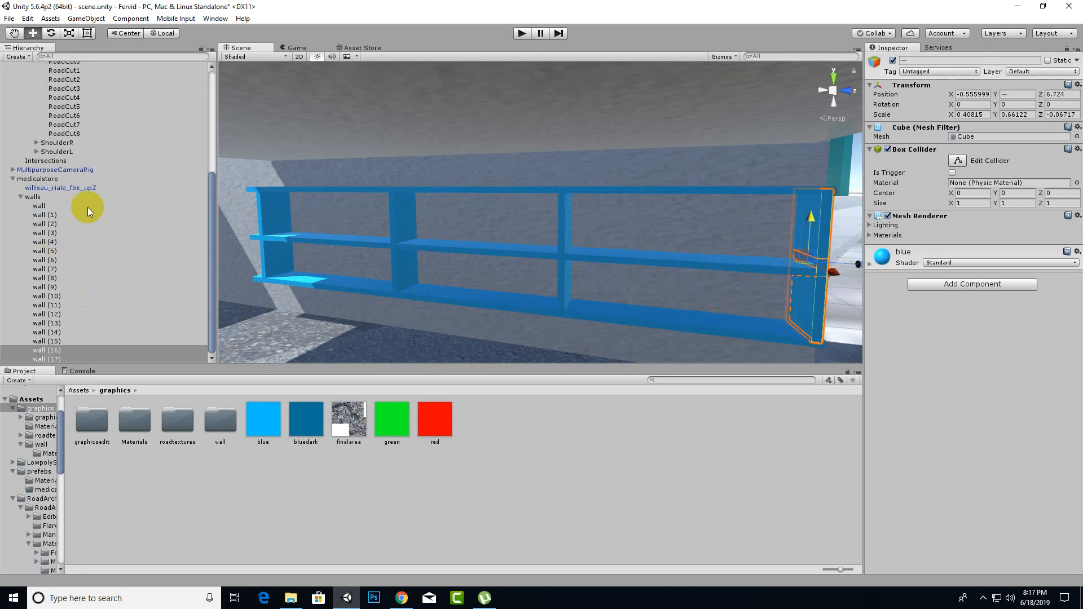
Create an empty child object under medicalstore and name it shelve
right_click(37, 178)
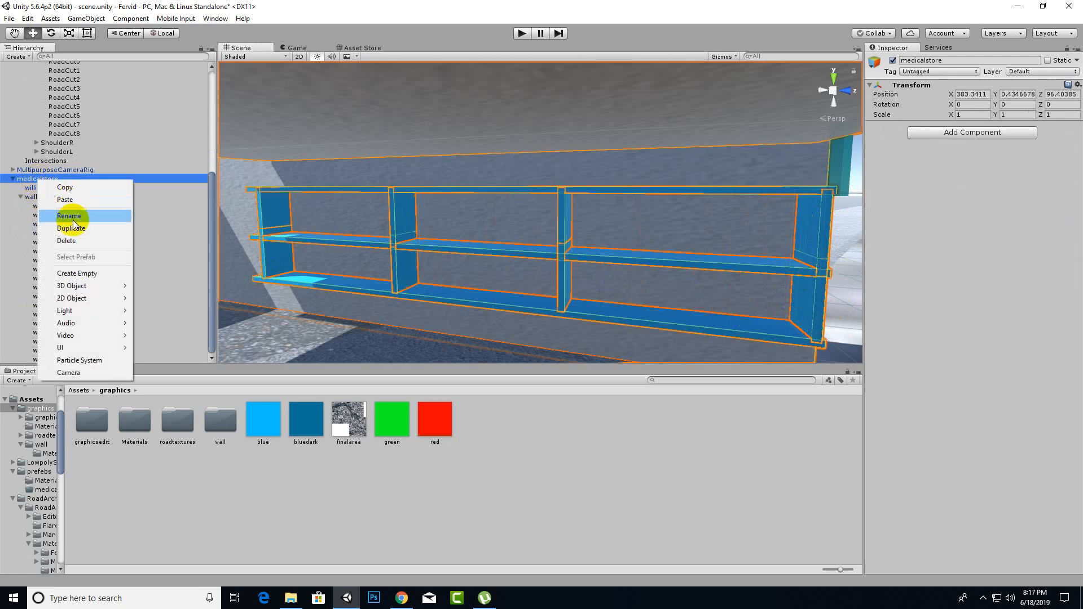
click(77, 275)
right_click(45, 359)
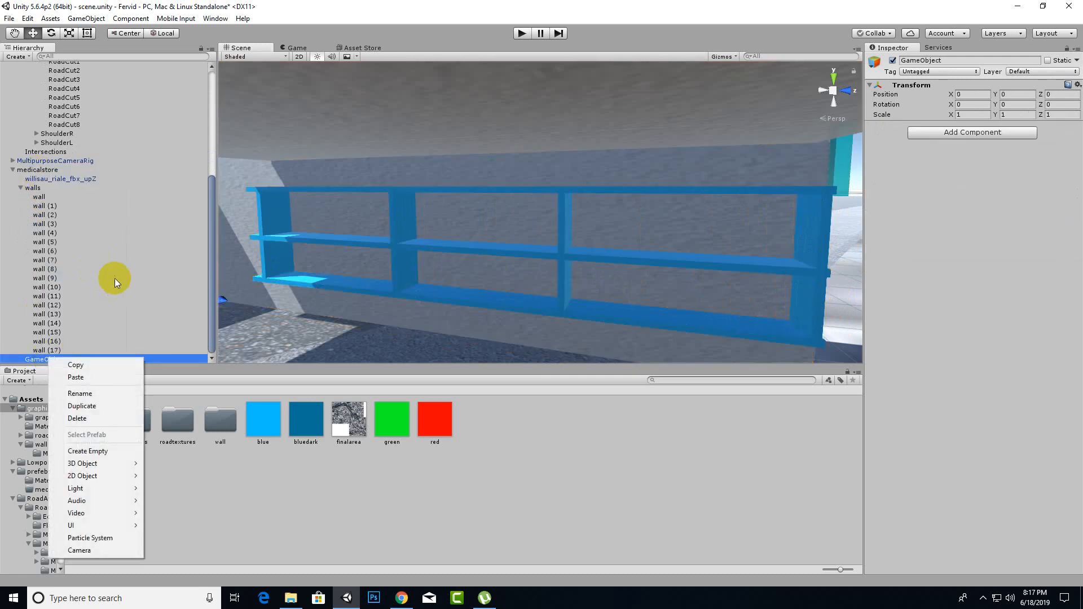
click(86, 394)
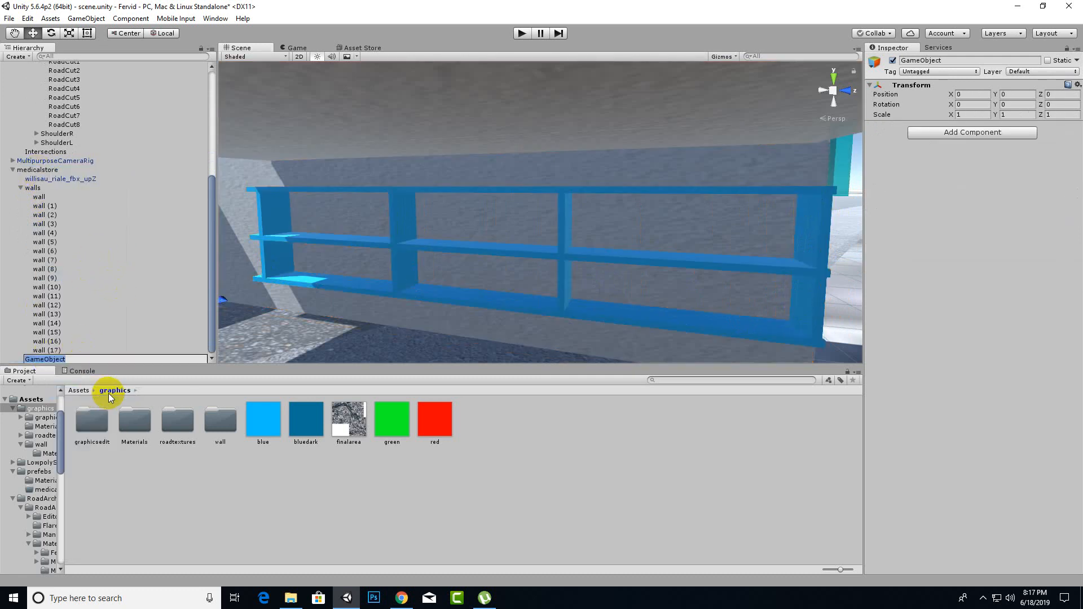
text(shelve)
key(Return)
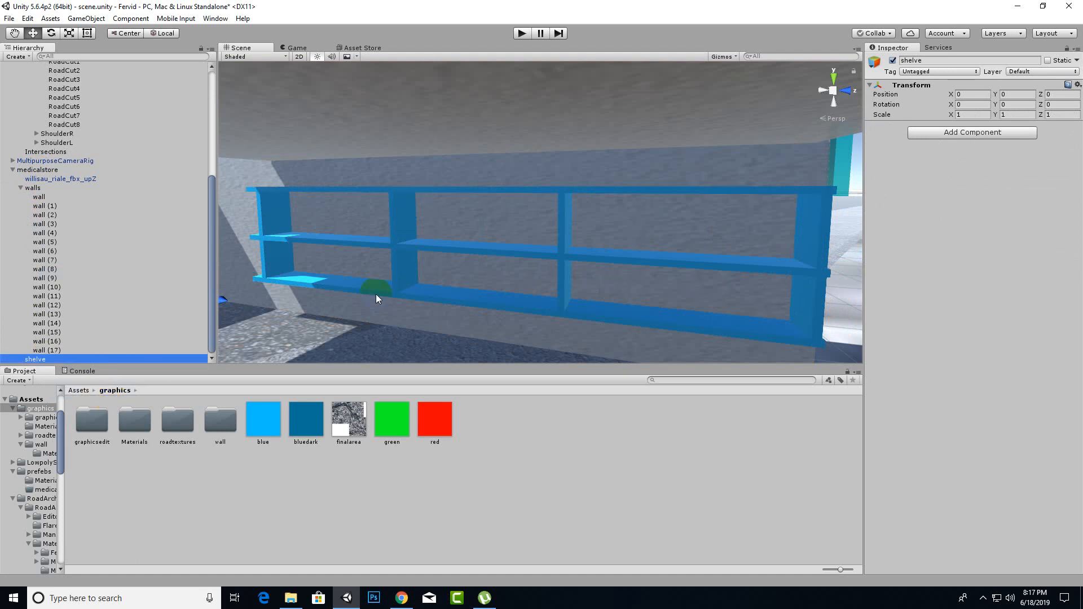
Select all the blue shelf boards and dividers, wall (7) to wall (17), and parent them to the shelve object
click(378, 297)
shift+click(402, 265)
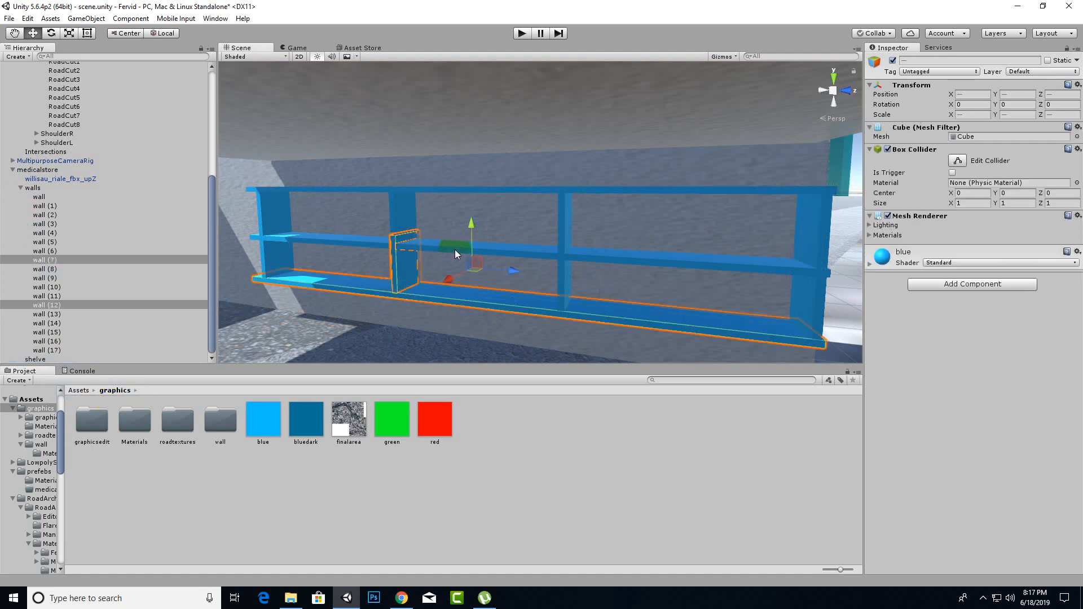
shift+click(409, 248)
shift+click(403, 216)
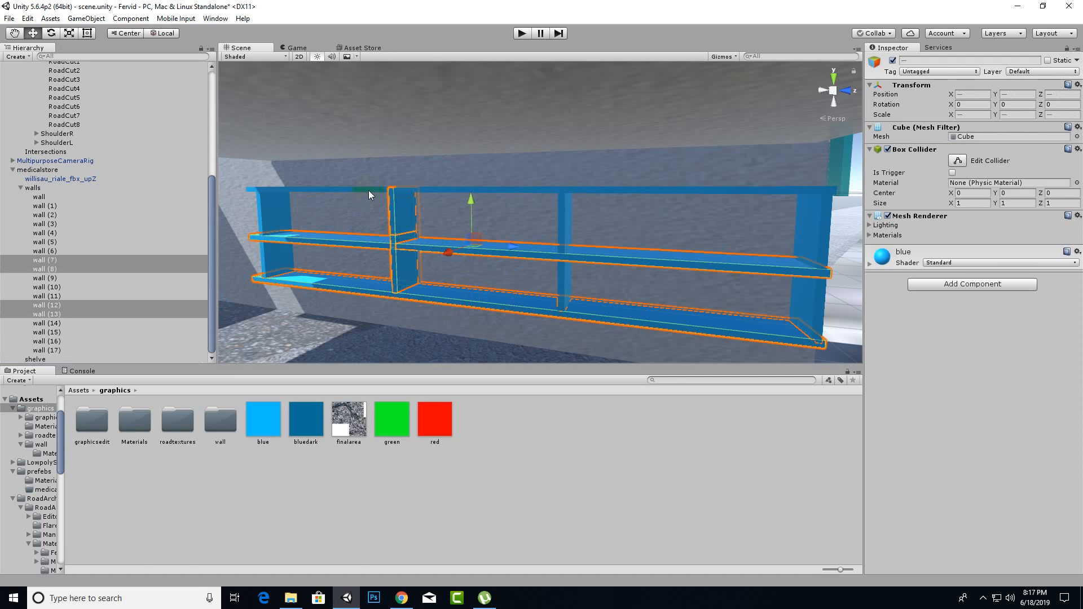
shift+click(368, 191)
shift+click(272, 218)
shift+click(275, 267)
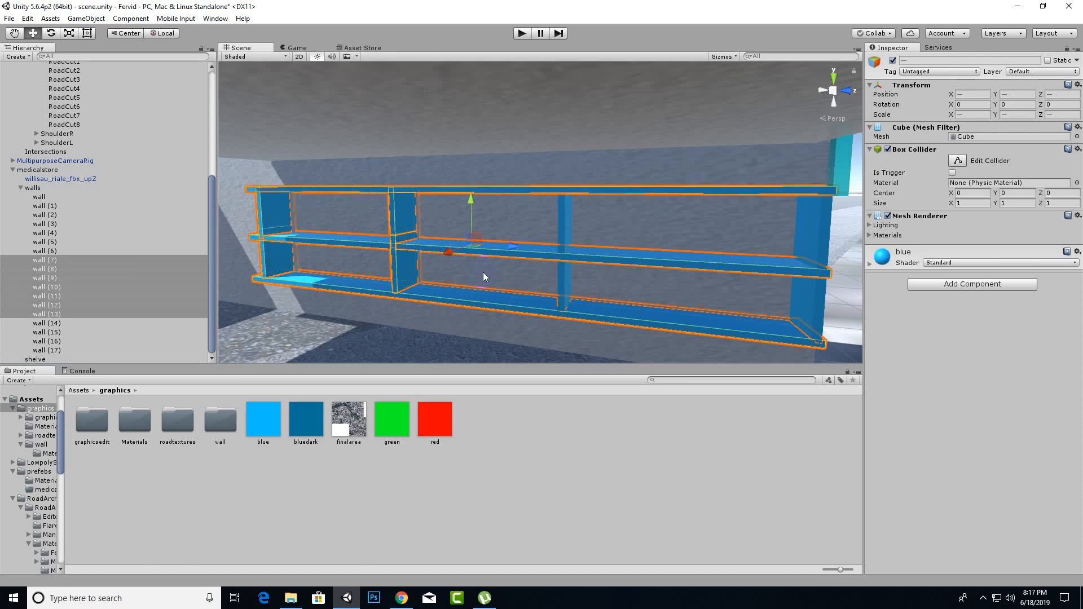
shift+click(569, 225)
shift+click(583, 288)
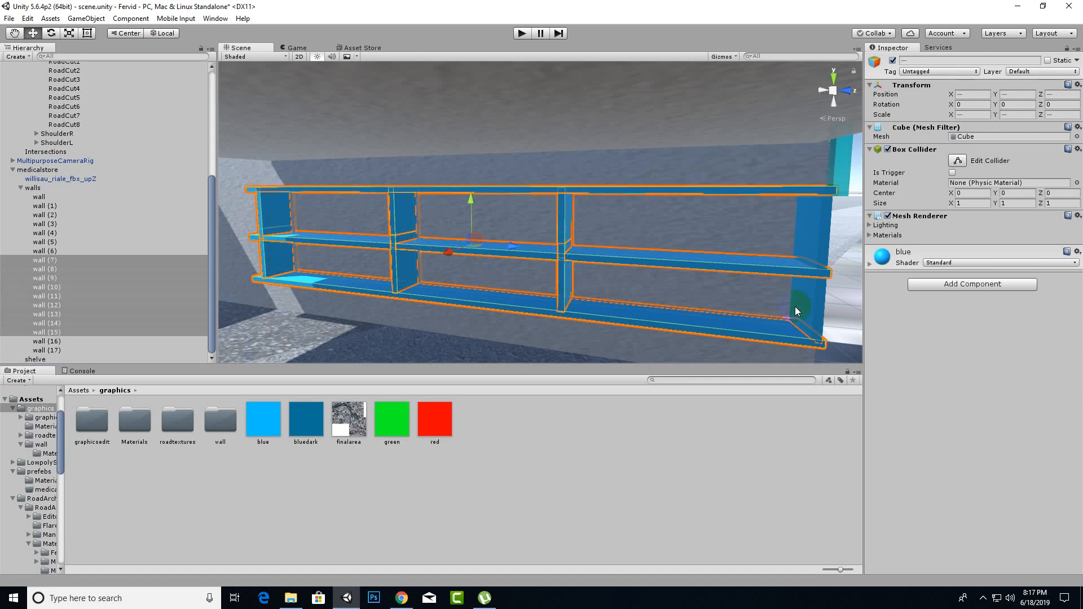
shift+click(804, 306)
shift+click(806, 220)
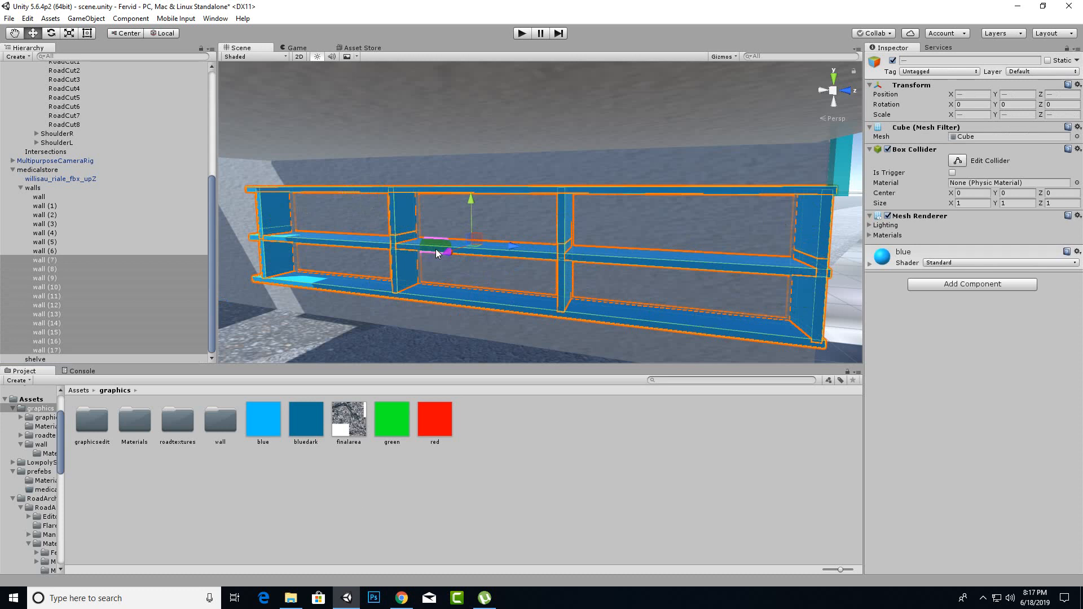
drag(48, 264, 41, 362)
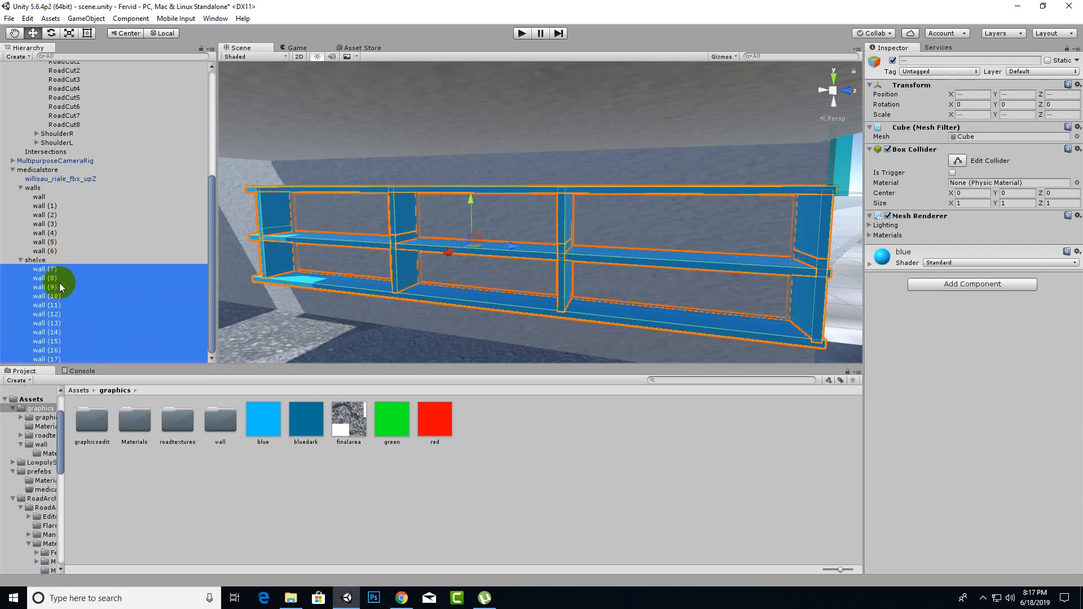
click(31, 260)
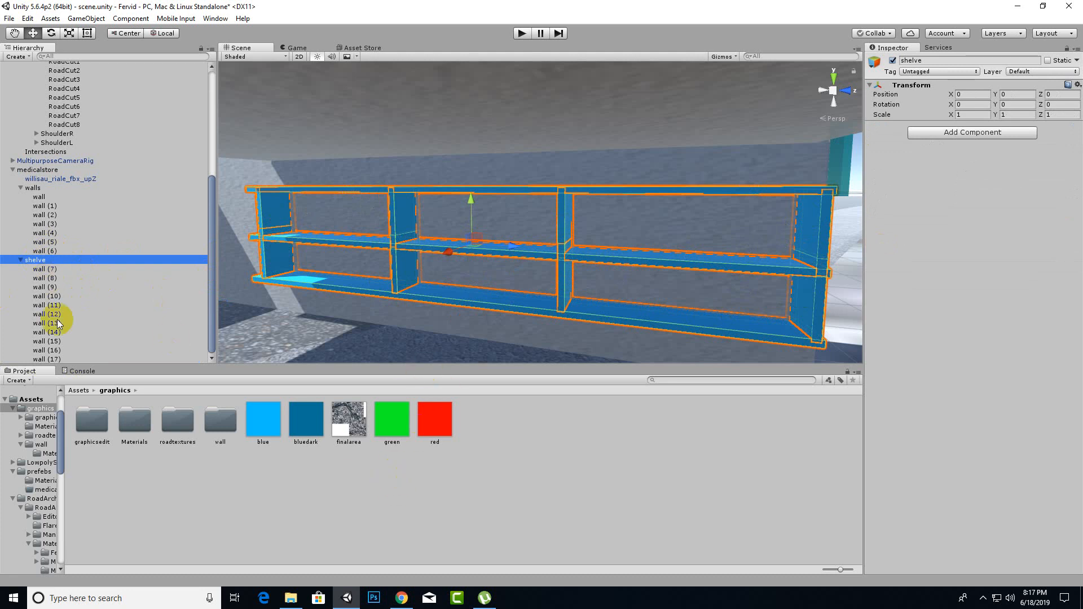
click(50, 269)
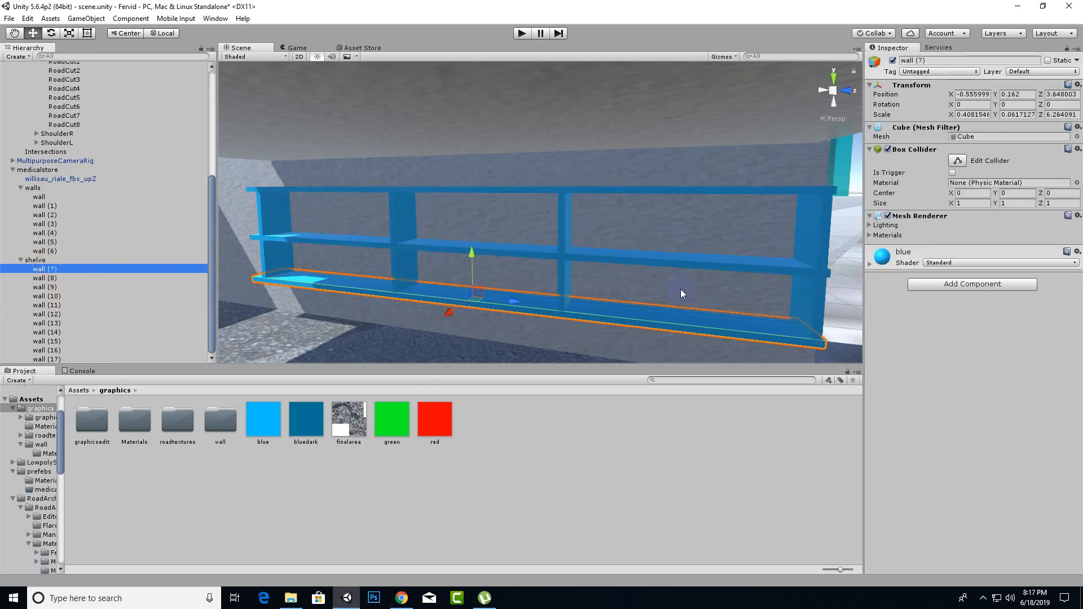
Change the blue material's shader to FX/Glass/Stained BumpDistort
click(996, 264)
mouse_move(993, 324)
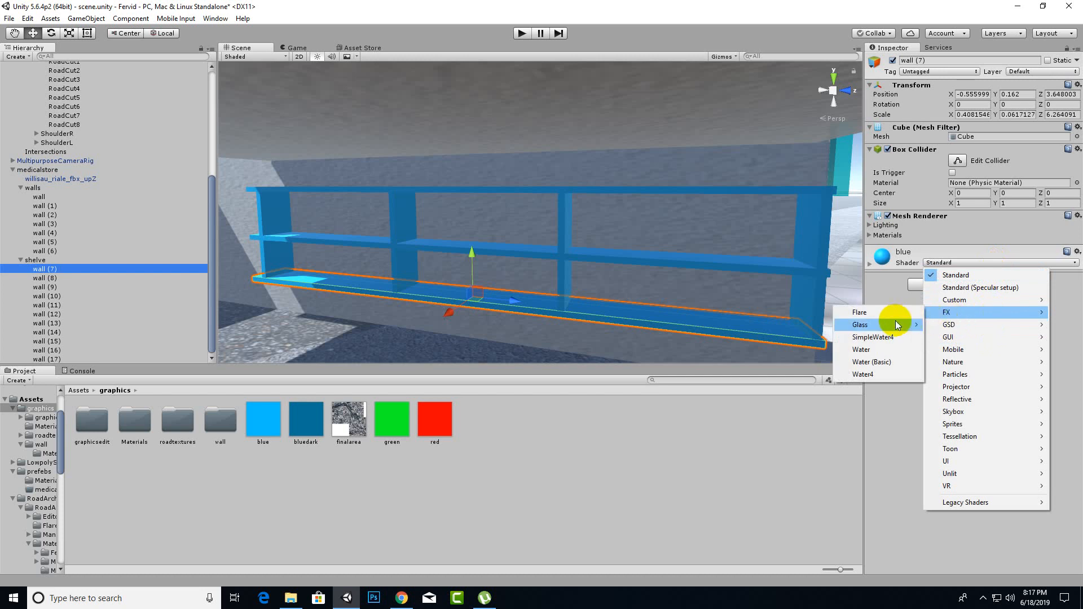
mouse_move(898, 325)
click(970, 325)
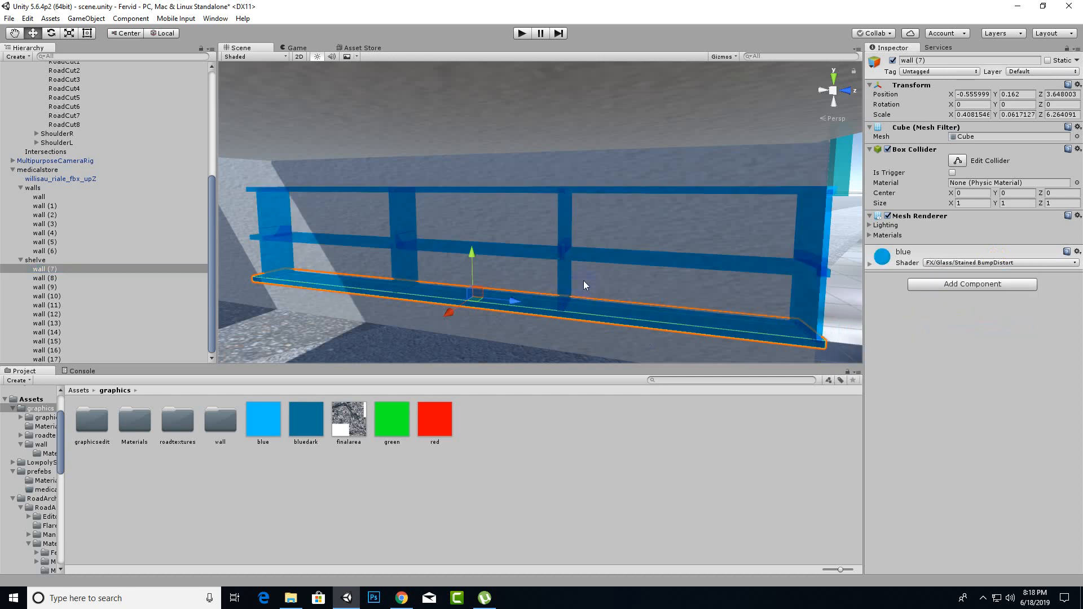
alt+drag(588, 259, 603, 292)
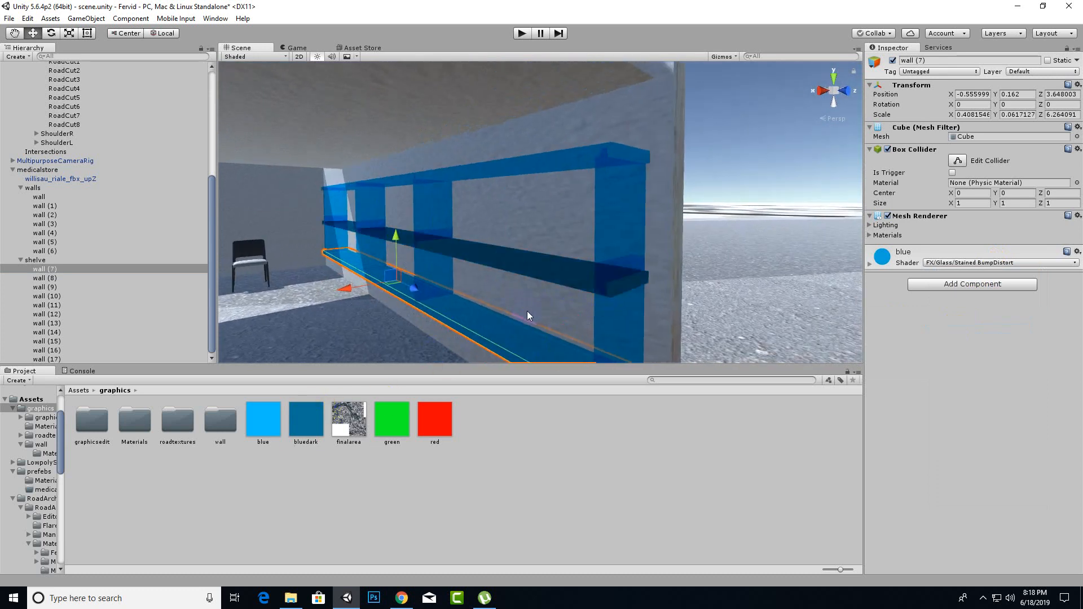
key(ctrl+z)
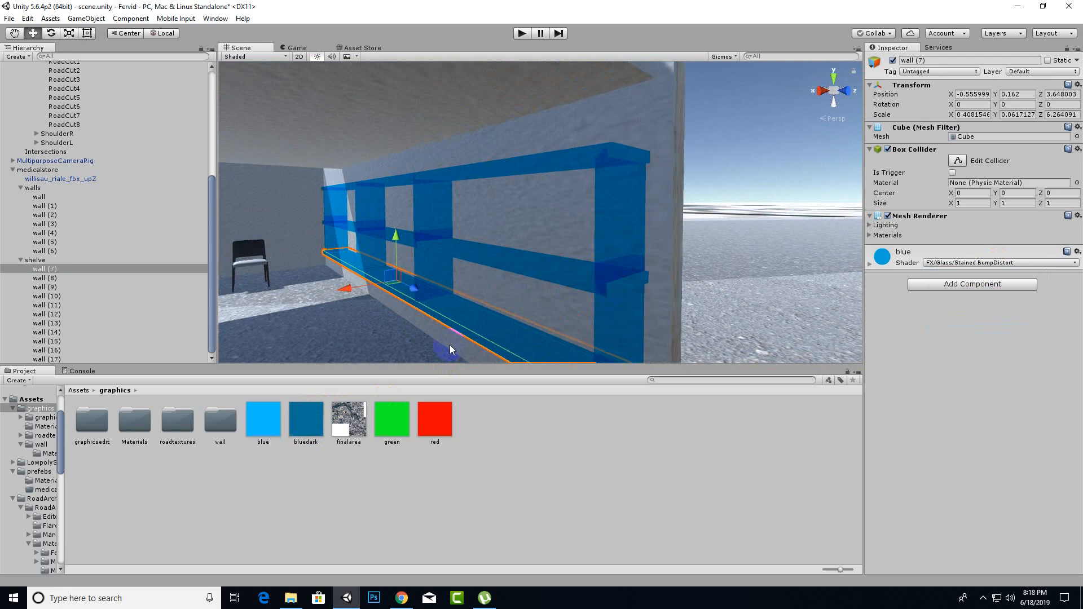
scroll(451, 314, down, 3)
alt+drag(446, 337, 511, 338)
Shorten the whole shelve group along Z to a scale of about 0.94
click(31, 260)
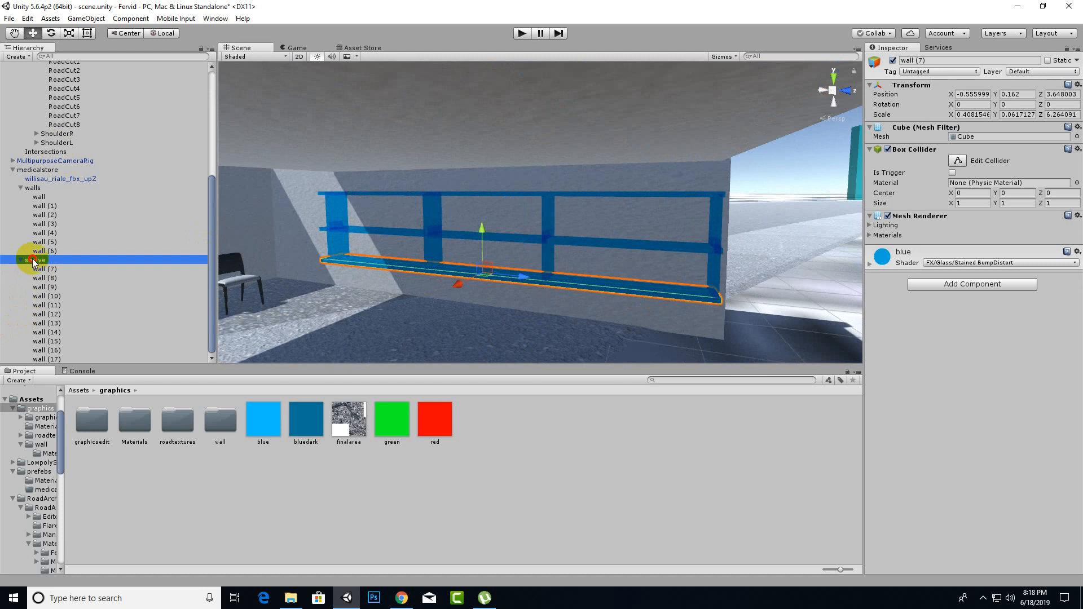
click(68, 33)
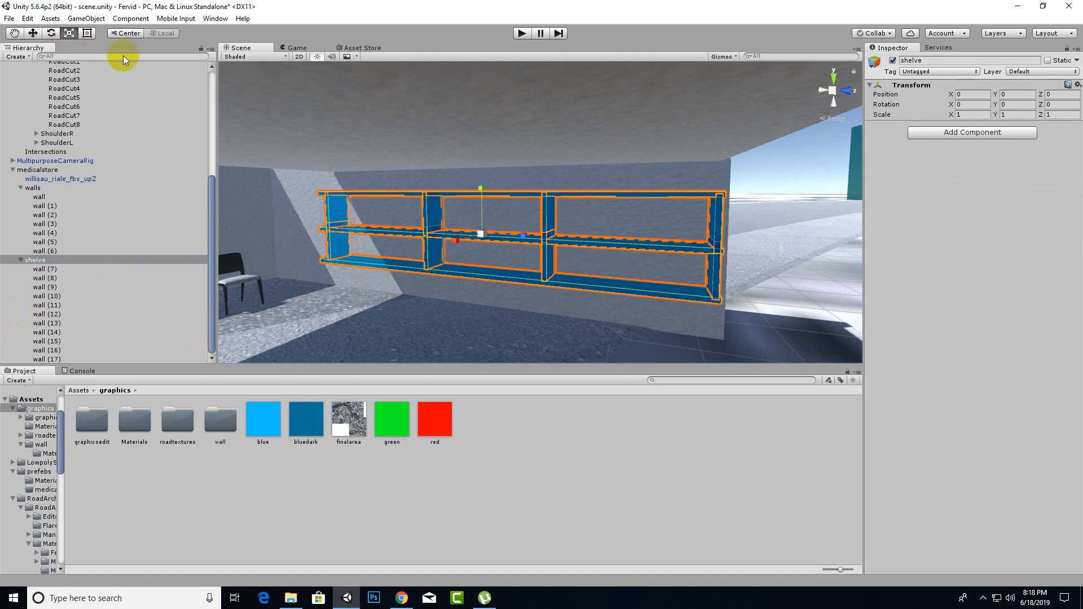
drag(531, 245, 520, 240)
scroll(447, 277, down, 2)
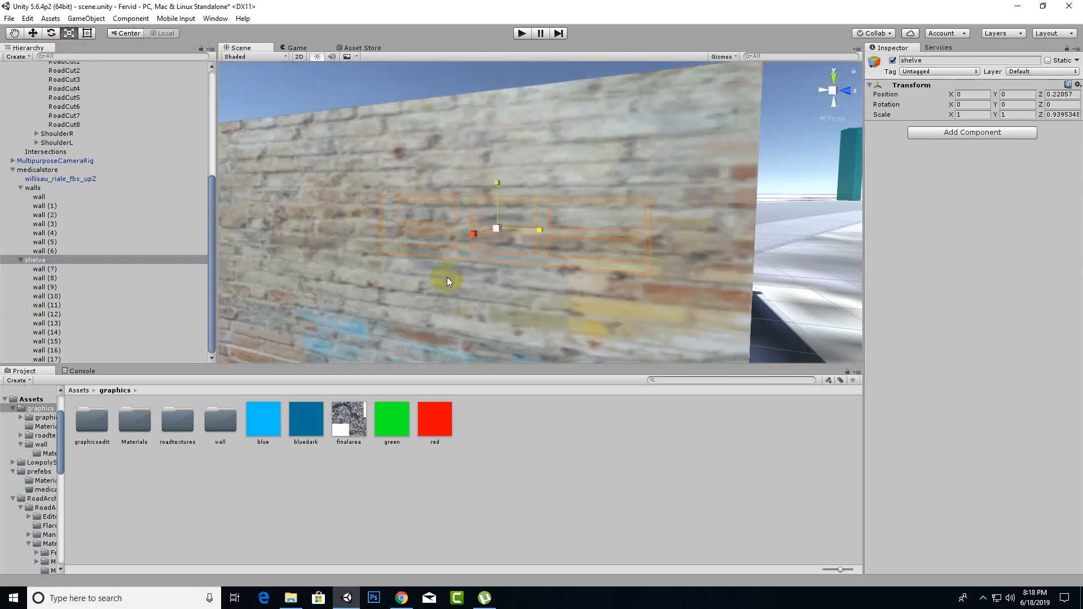
scroll(470, 275, up, 1)
alt+drag(470, 275, 383, 273)
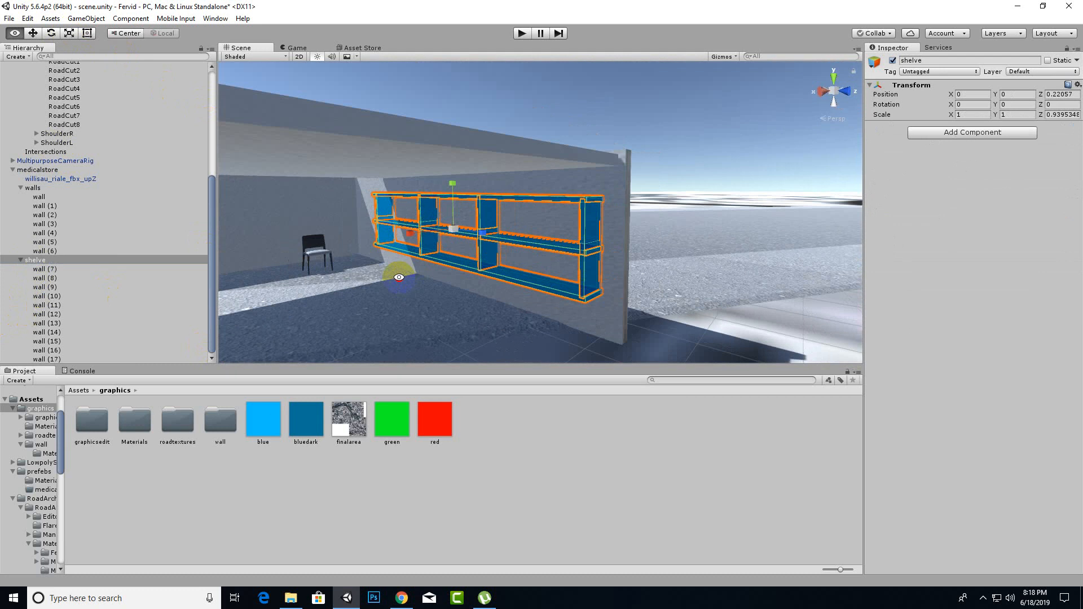
Duplicate the shelve group and place the copy against the store's opposite wall at X 4.04
click(32, 33)
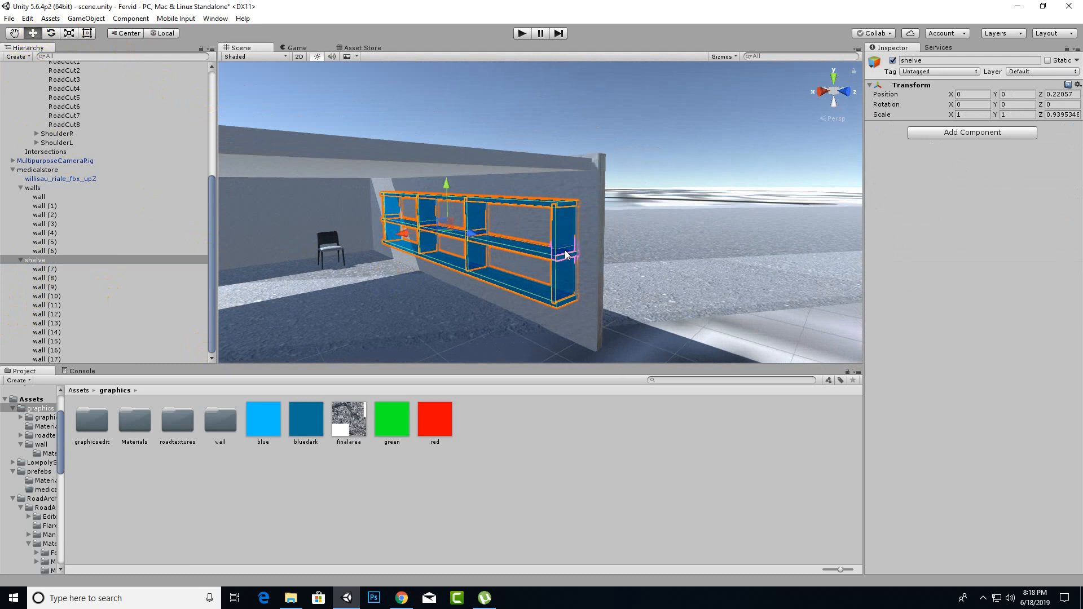
drag(401, 236, 299, 248)
key(ctrl+z)
alt+drag(452, 235, 367, 293)
drag(333, 227, 268, 234)
scroll(392, 270, down, 5)
scroll(294, 257, up, 4)
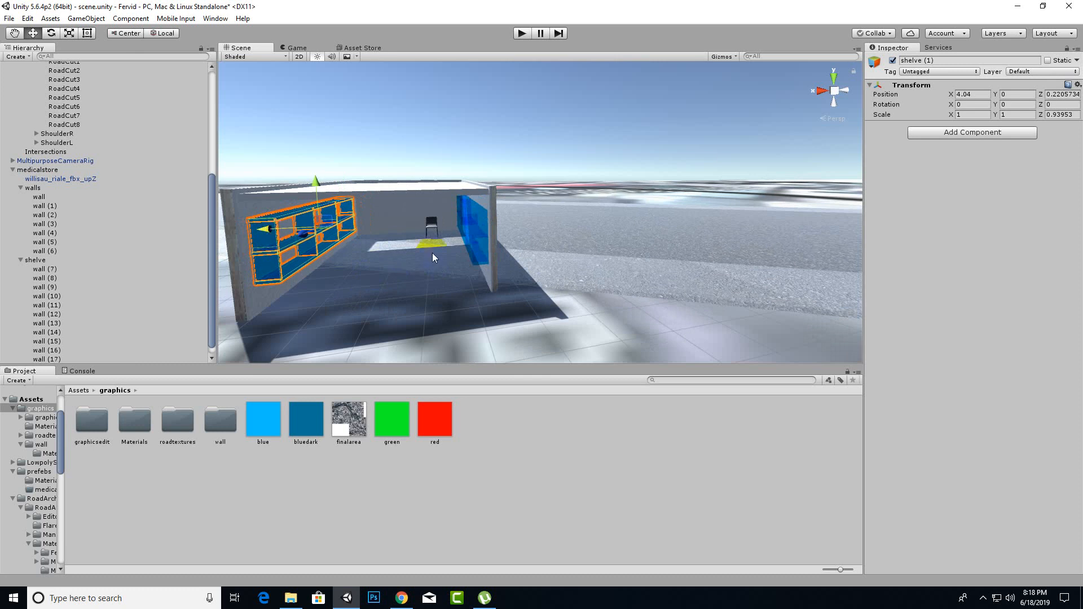
Duplicate the lowest board of the original shelves, slide the copy out to X 0.825 and widen it to an X scale of about 0.715
scroll(440, 256, down, 3)
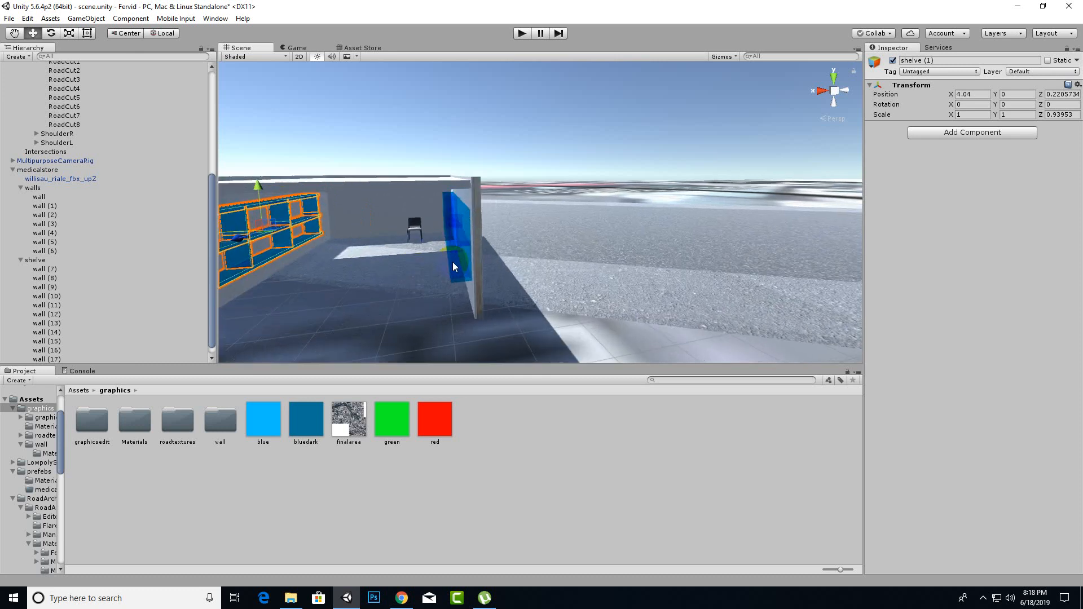
right_drag(452, 262, 505, 284)
right_drag(443, 320, 490, 298)
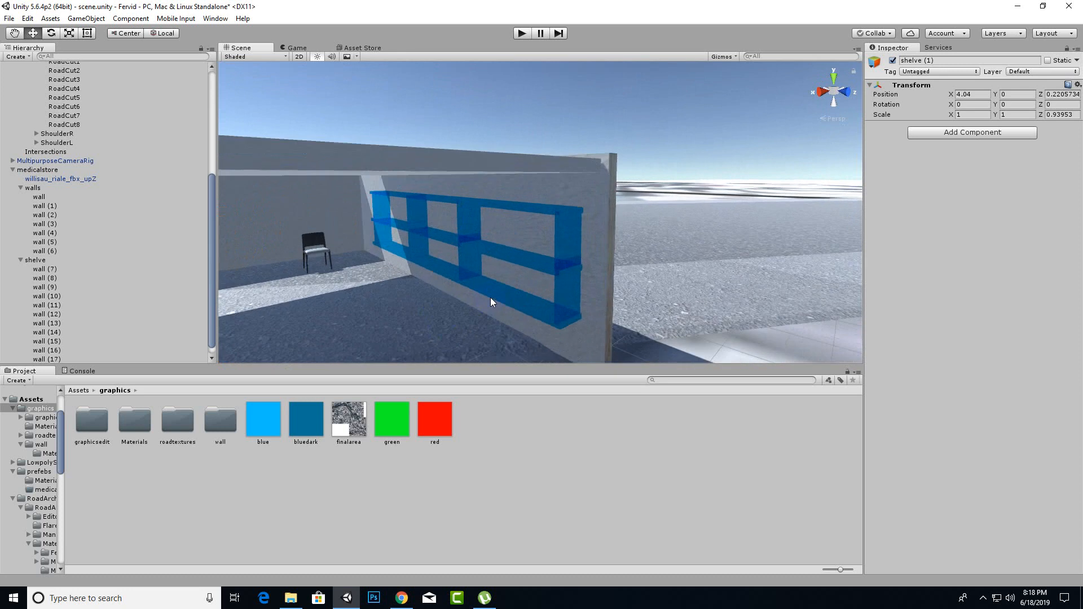
click(492, 300)
key(ctrl+d)
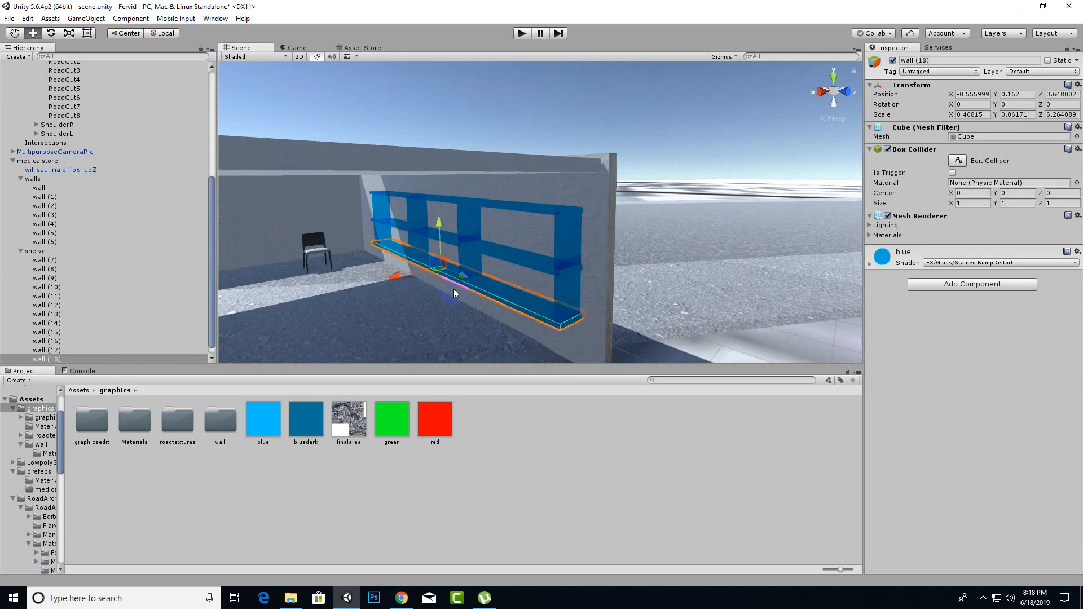
drag(395, 276, 338, 299)
right_drag(338, 299, 373, 257)
click(69, 33)
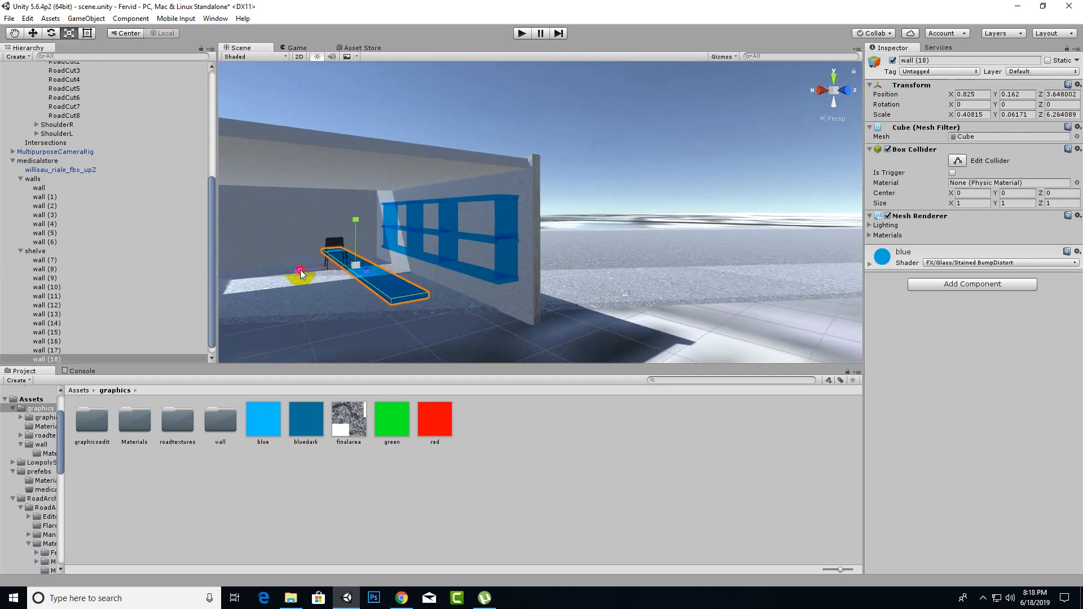
drag(301, 275, 267, 277)
right_drag(476, 356, 425, 340)
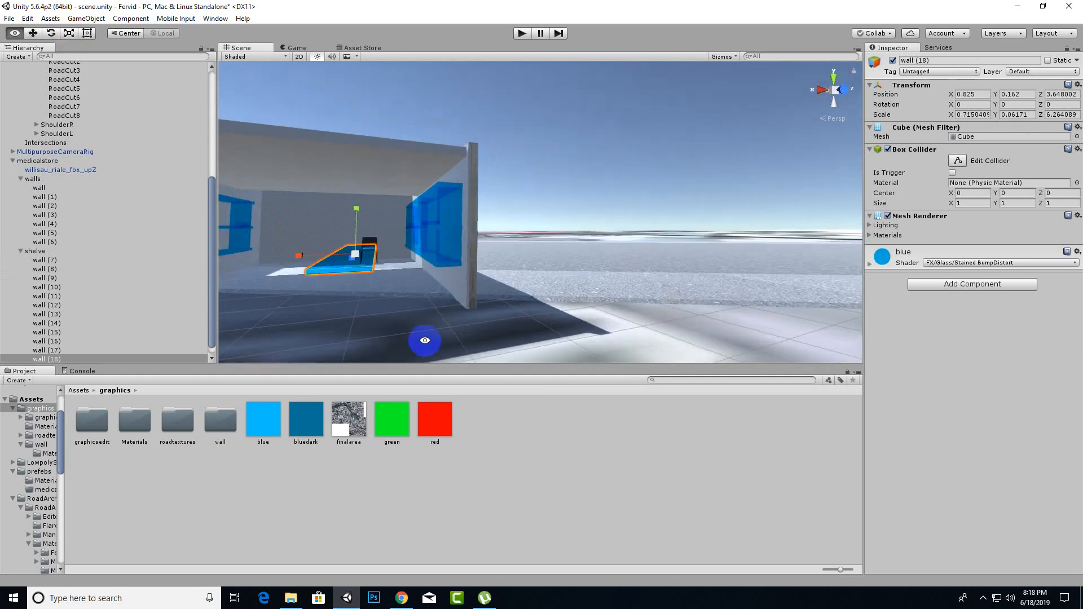
Raise the widened board to Y 0.59 and place a duplicate of it below at Y -0.02
click(33, 33)
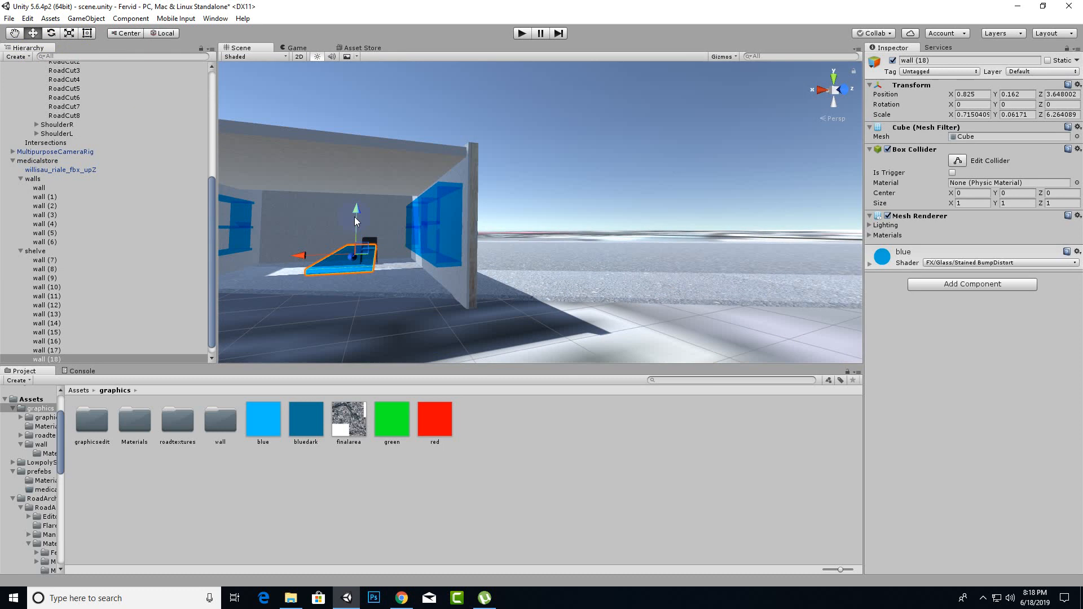
drag(356, 220, 356, 200)
mouse_move(361, 226)
right_down()
mouse_move(381, 245)
mouse_move(347, 221)
right_up()
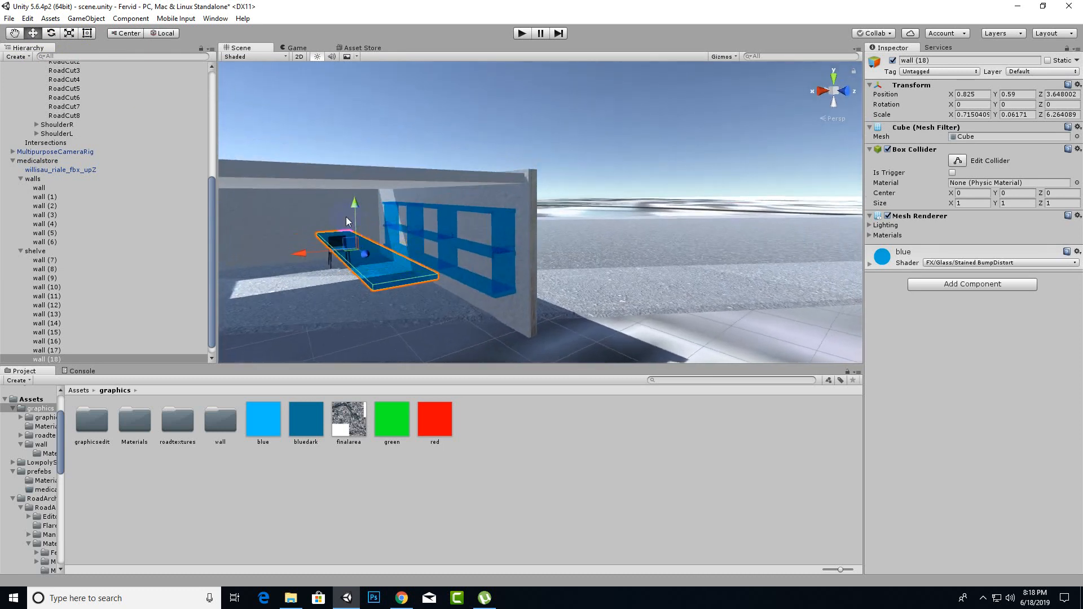
drag(355, 214, 364, 242)
key(ctrl+d)
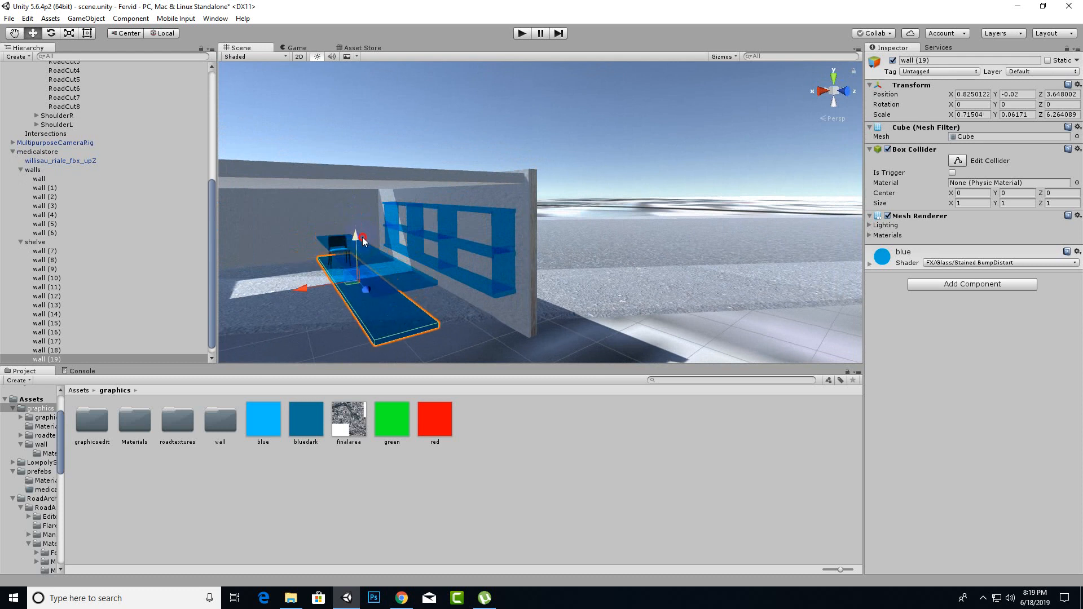
Duplicate the lower wide board at Y -0.17 and rescale the copy into an upright panel, about 1.33 in Y and 0.216 in Z
key(ctrl+d)
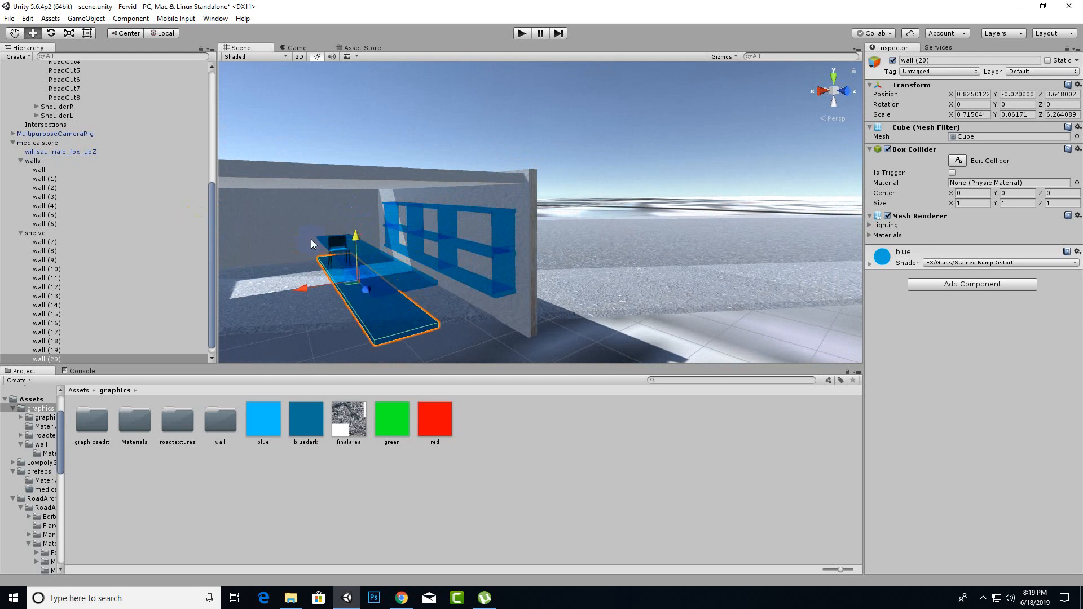
drag(363, 239, 361, 249)
click(69, 32)
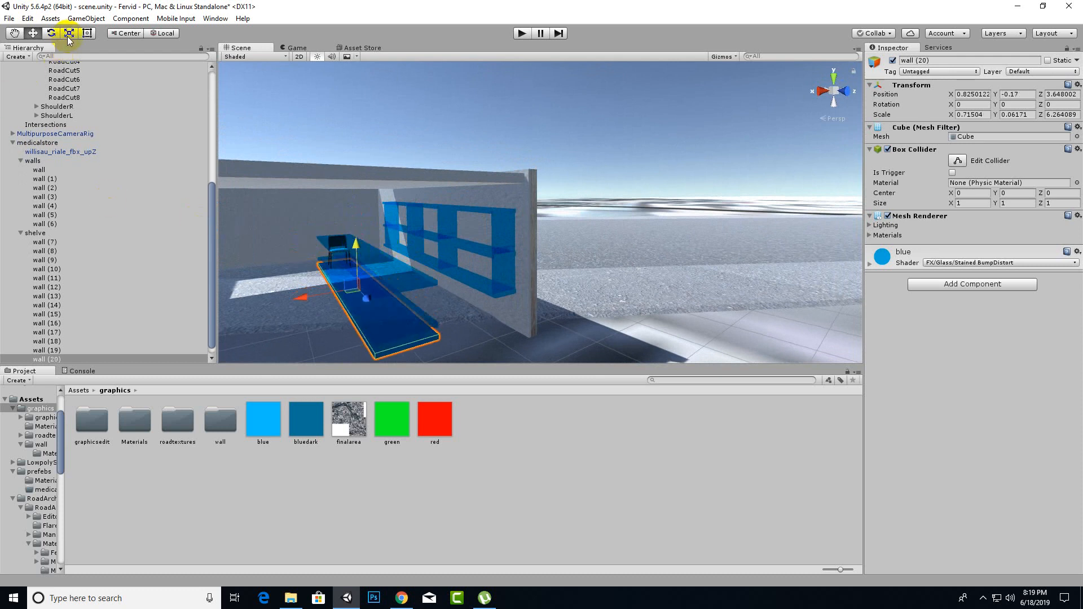
drag(371, 309, 363, 302)
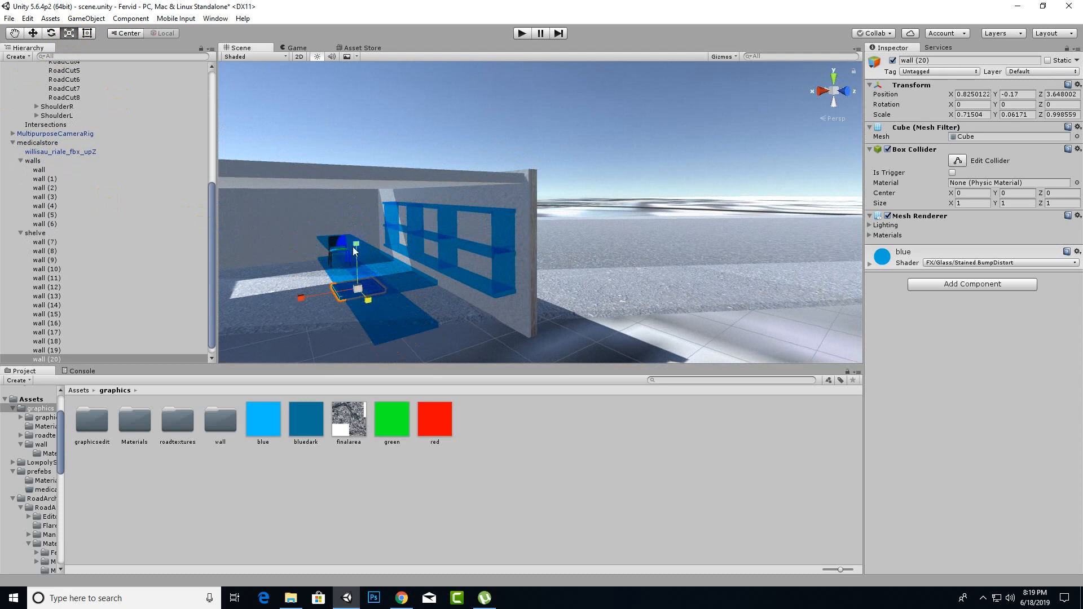
drag(364, 202, 417, 117)
drag(415, 367, 418, 385)
right_drag(398, 320, 351, 261)
scroll(350, 263, up, 3)
drag(294, 240, 293, 225)
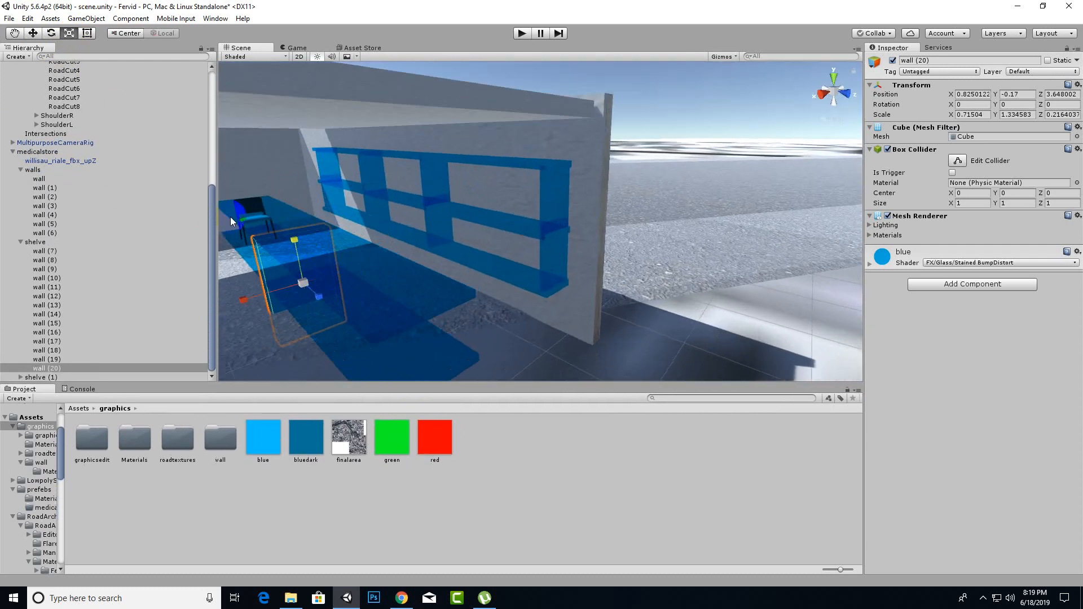
Move the upright panel to the wide boards' outer end at Z 6.615 and raise it to Y 0.364
click(32, 35)
drag(320, 294, 374, 339)
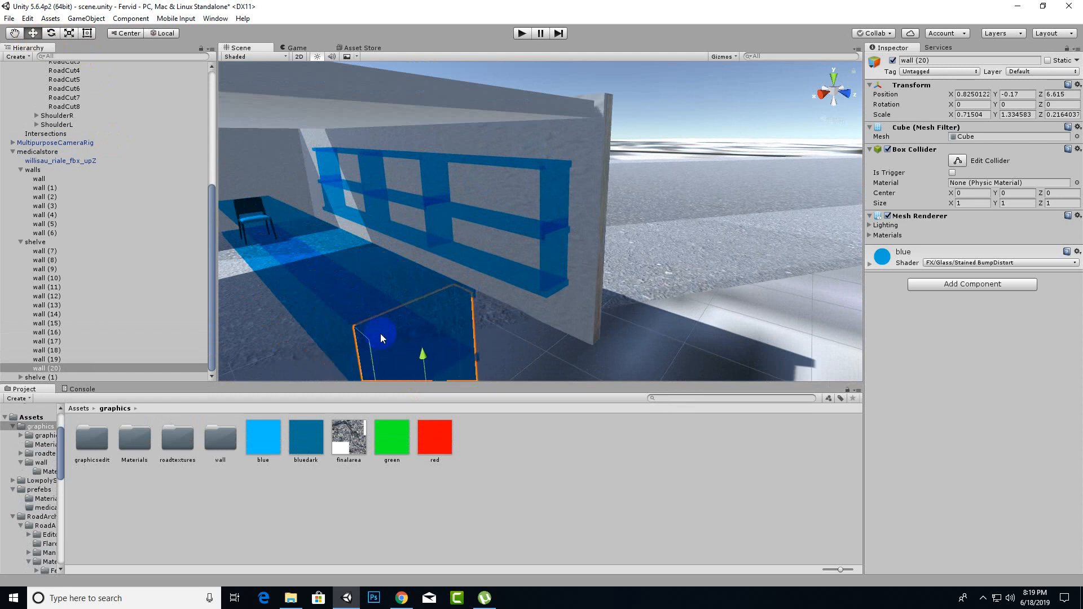
right_drag(375, 339, 399, 242)
drag(455, 183, 455, 116)
right_drag(454, 116, 429, 270)
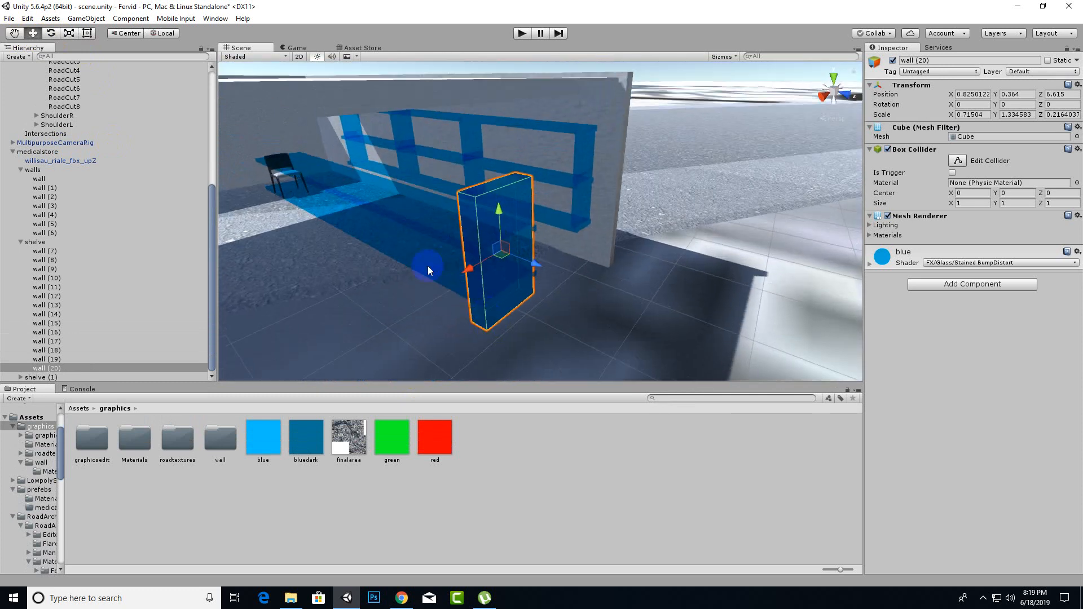
Reduce the upright panel's Y scale to about 0.69 and lower it to Y 0.194 between the two wide boards
click(68, 33)
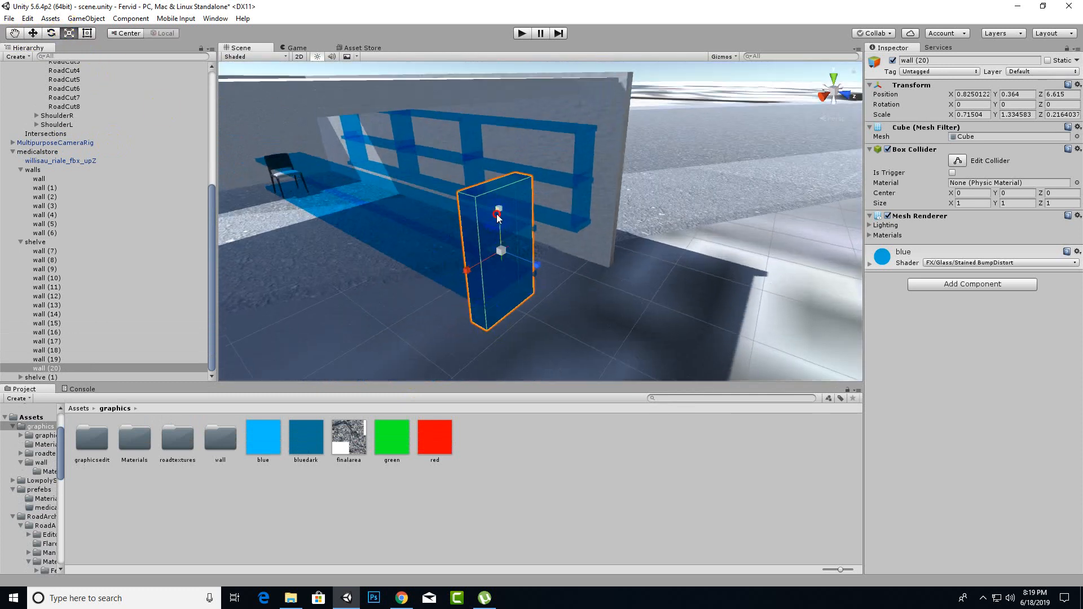
mouse_move(498, 219)
mouse_down()
mouse_move(499, 236)
mouse_move(499, 226)
mouse_up()
click(33, 34)
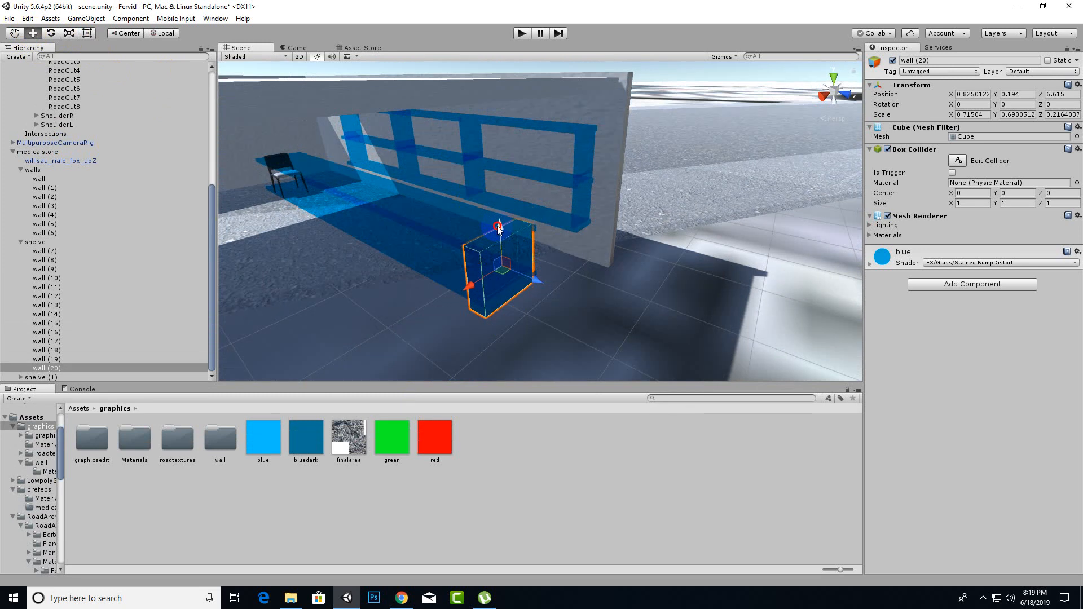
scroll(520, 302, down, 8)
alt+drag(520, 303, 357, 260)
scroll(522, 219, up, 8)
alt+drag(506, 263, 541, 226)
scroll(533, 205, up, 4)
scroll(533, 206, up, 5)
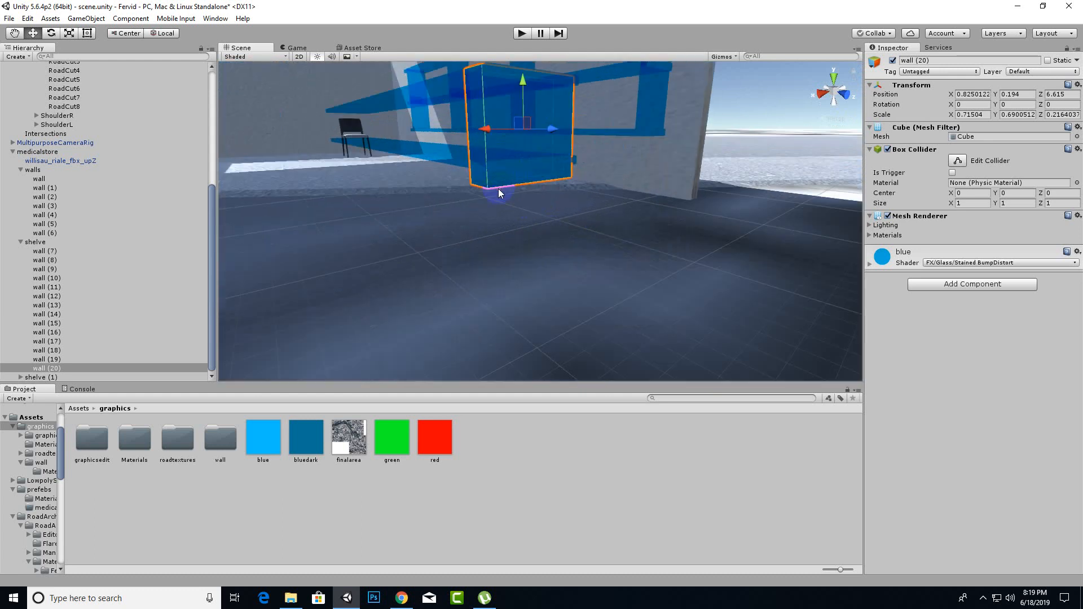
Duplicate the counter's end panel and move the copy to the opposite end near the chair, at about Z 0.635
middle_drag(487, 190, 520, 257)
key(ctrl+d)
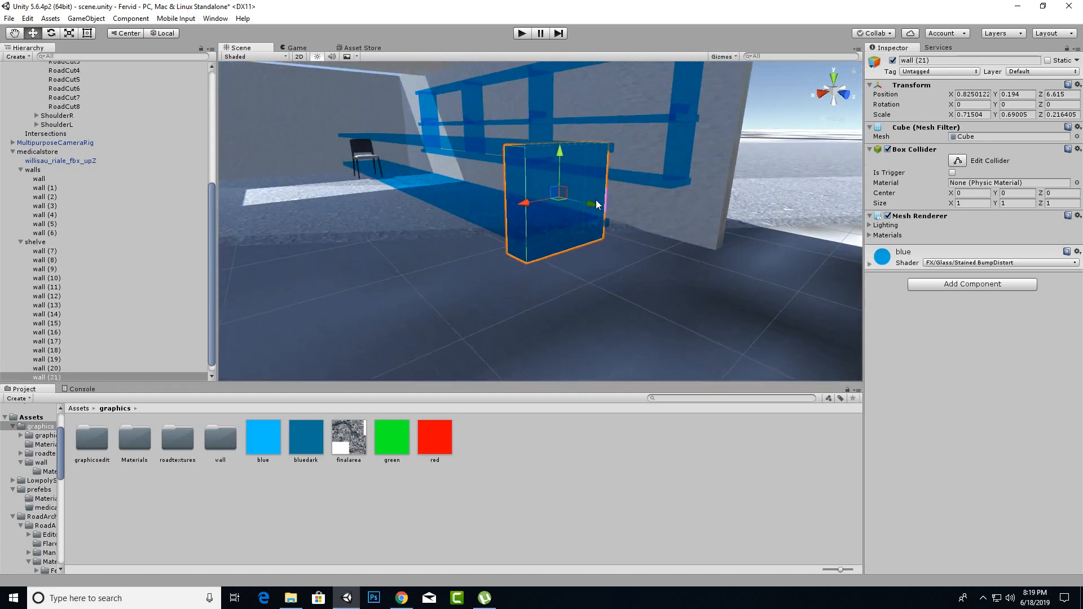
drag(519, 260, 209, 124)
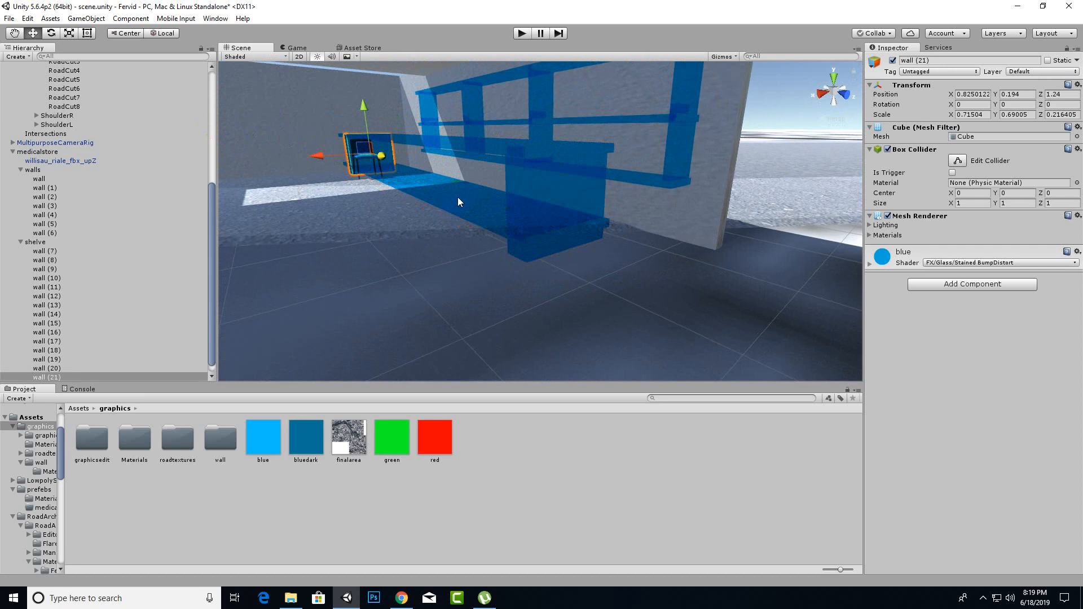
key(f)
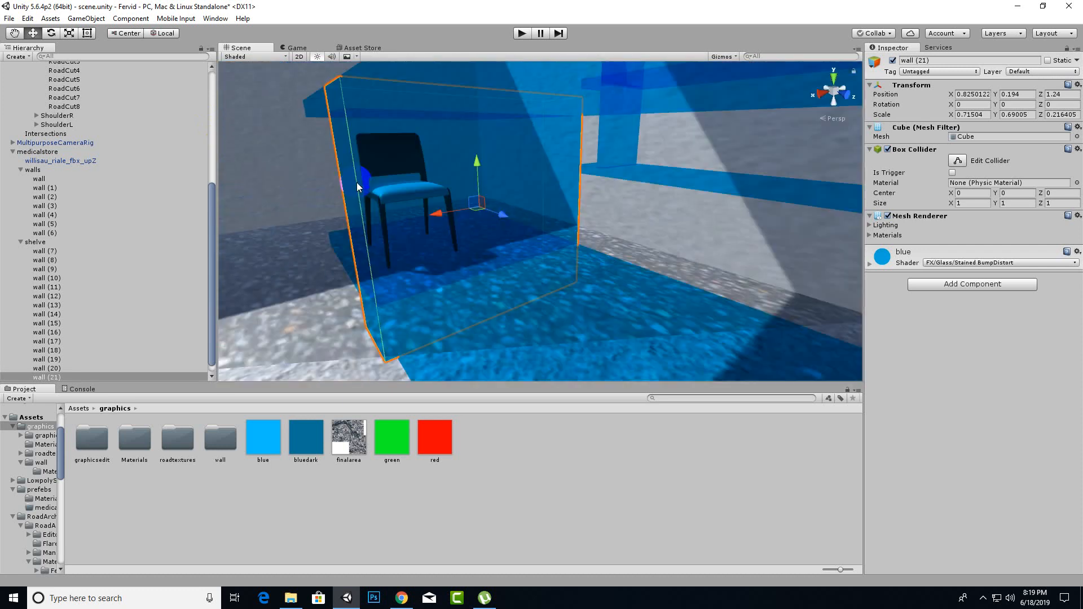
scroll(358, 185, down, 6)
alt+drag(364, 194, 528, 224)
scroll(510, 246, down, 6)
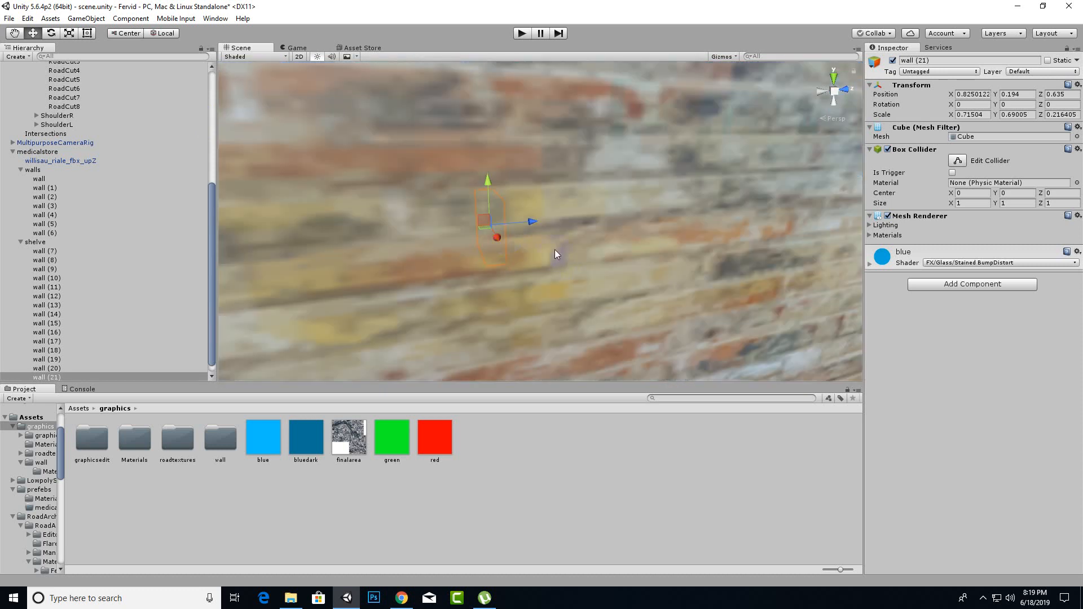
scroll(556, 254, up, 6)
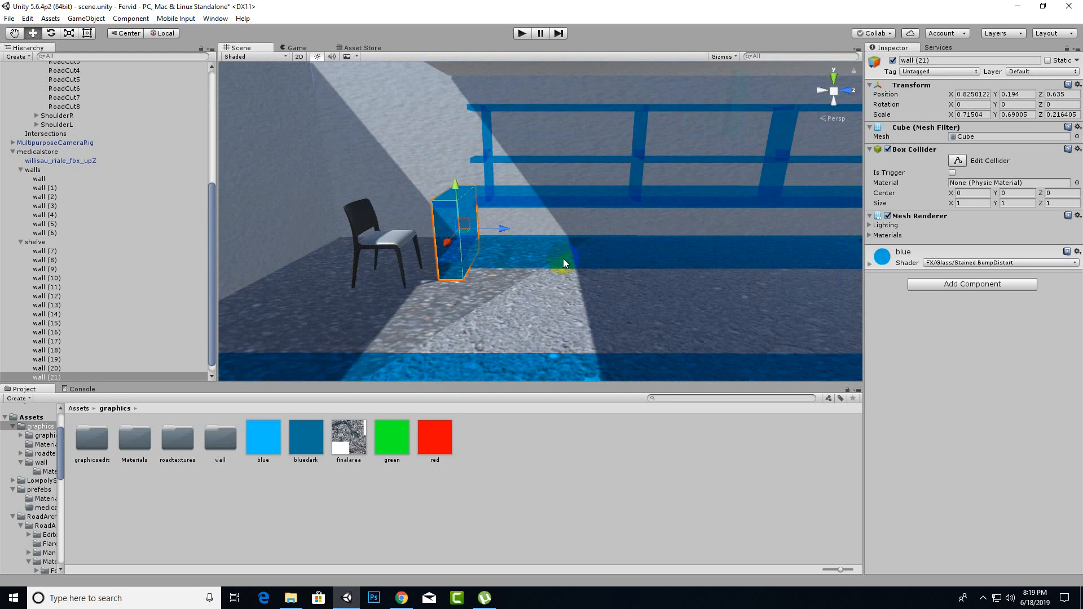
Select both counter boards and both end panels together and scale them up vertically to make the counter taller
shift+click(563, 262)
shift+click(535, 203)
middle_drag(533, 228, 813, 251)
shift+click(730, 230)
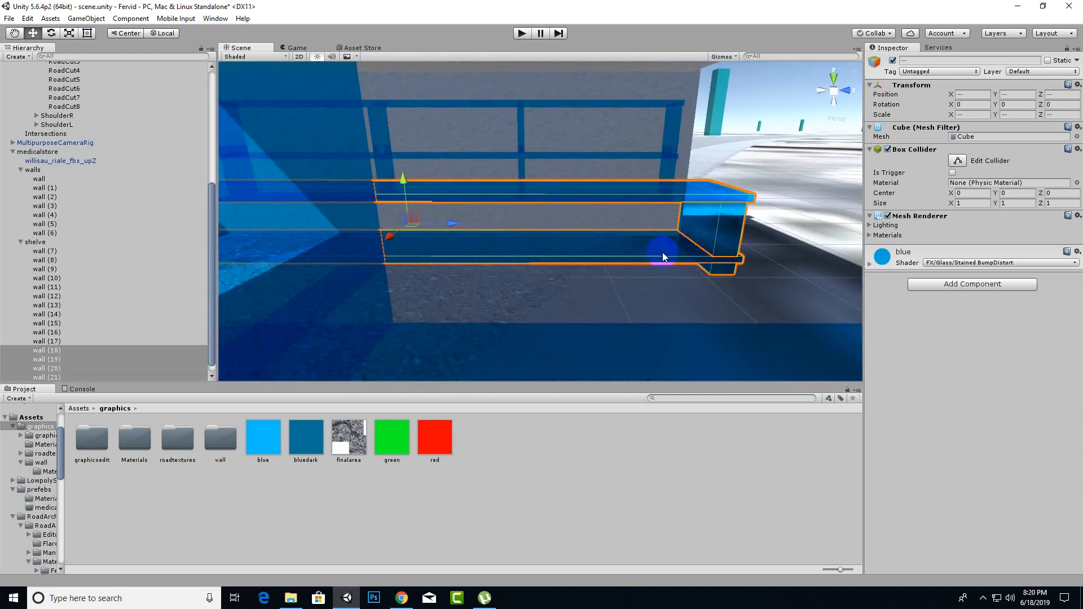
click(69, 33)
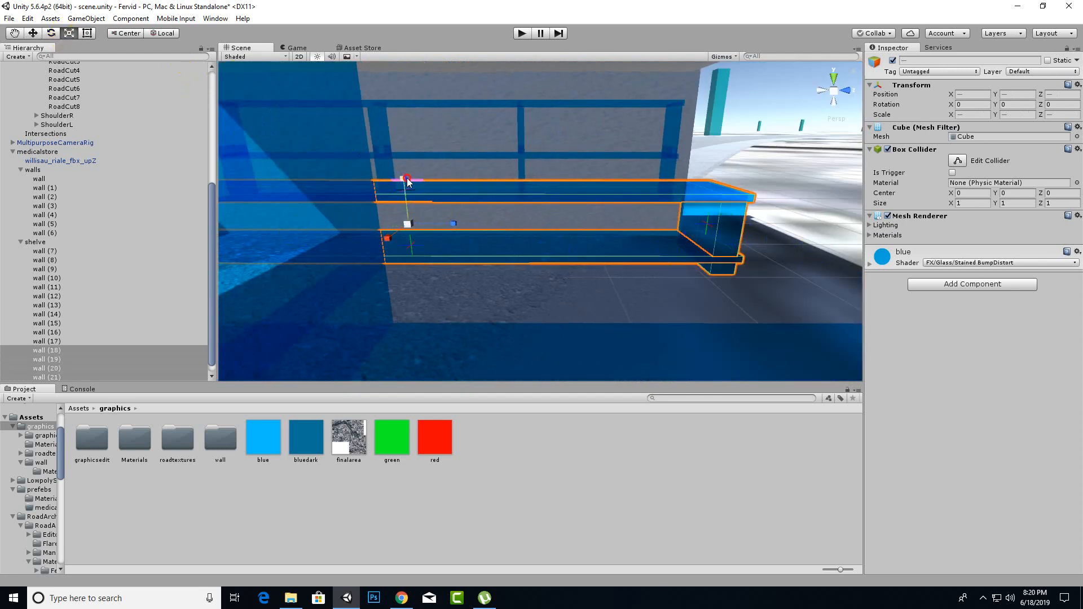
drag(407, 181, 397, 206)
click(32, 33)
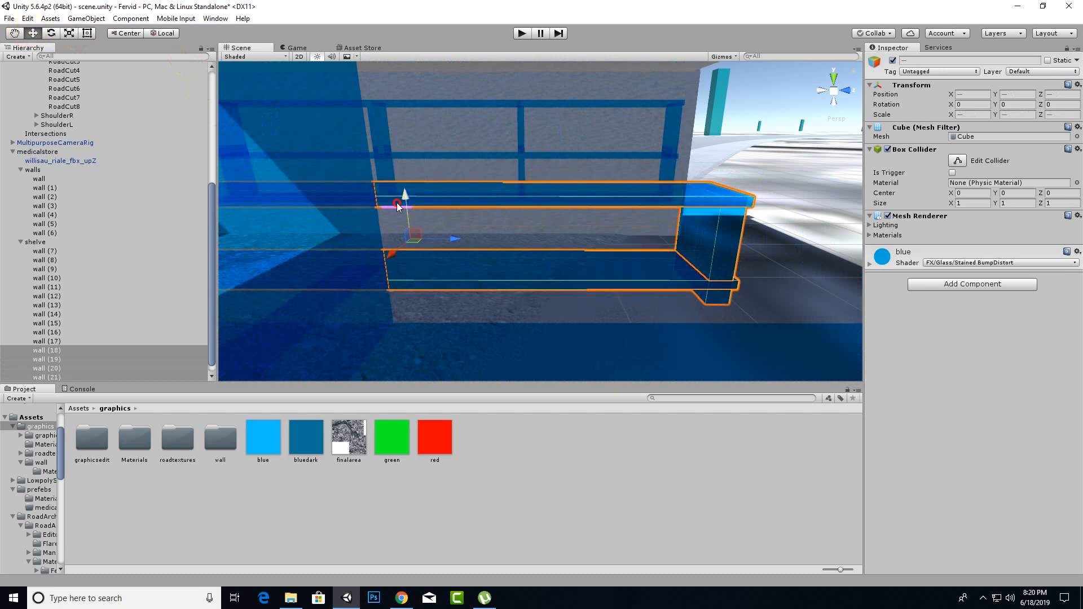
Duplicate the counter's top board and lower the copy to about Y 0.135 as a middle shelf
alt+drag(556, 255, 600, 235)
click(503, 222)
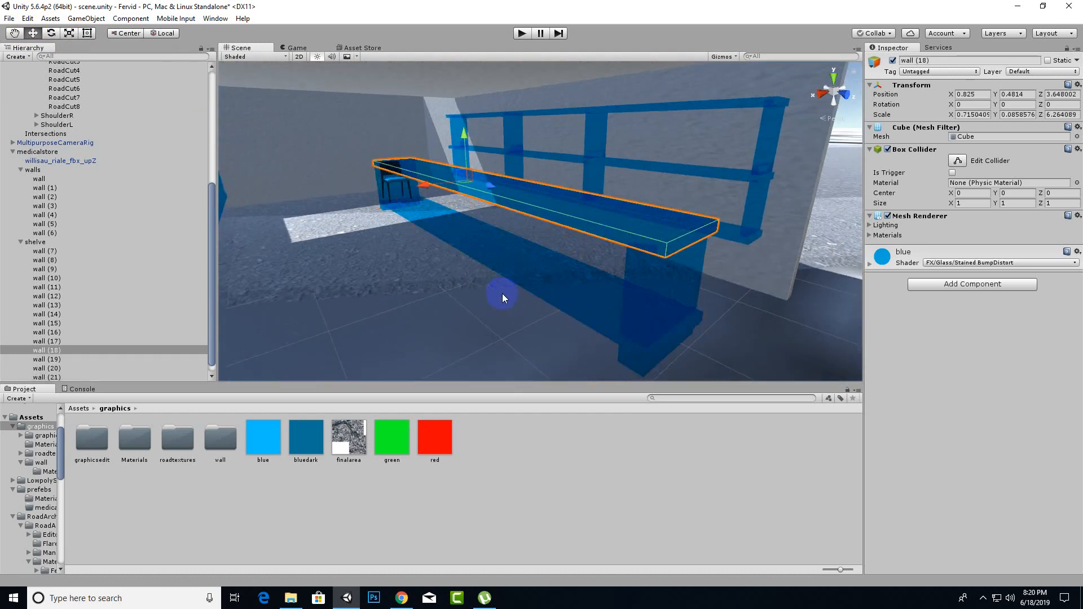
key(ctrl+d)
drag(464, 136, 465, 159)
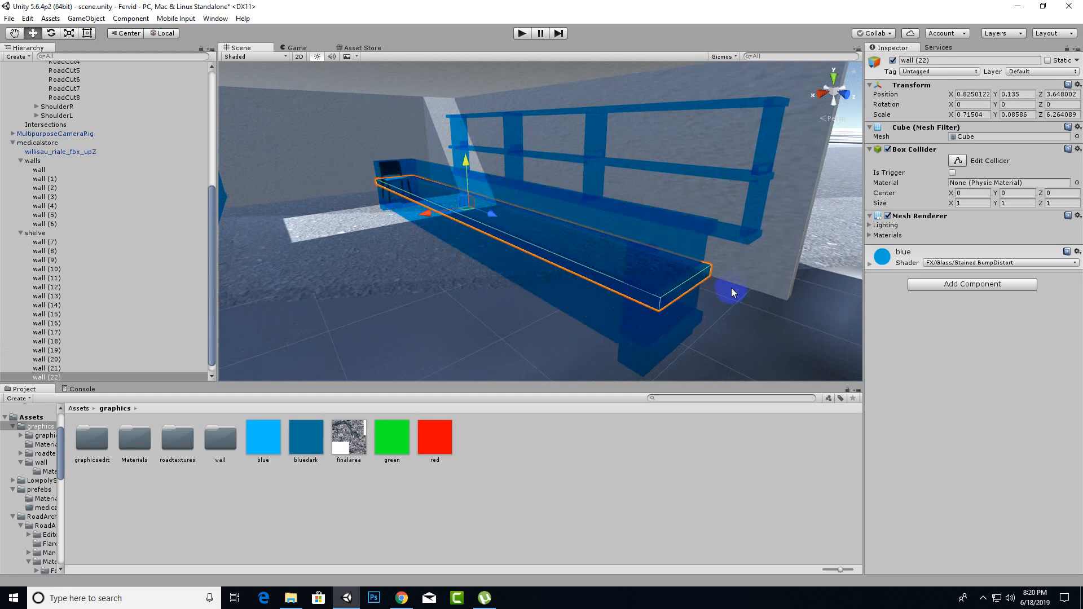
Duplicate the counter's middle board and move the copy sideways into the aisle, at about X 1.825
alt+drag(733, 293, 624, 314)
scroll(363, 242, up, 1)
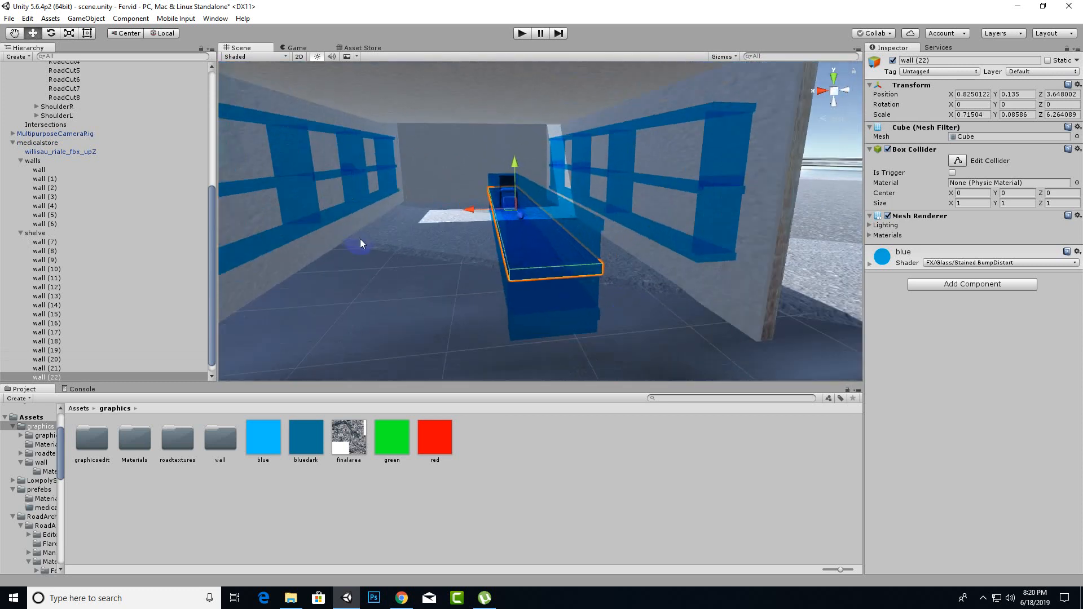
scroll(509, 262, up, 1)
middle_drag(509, 261, 564, 273)
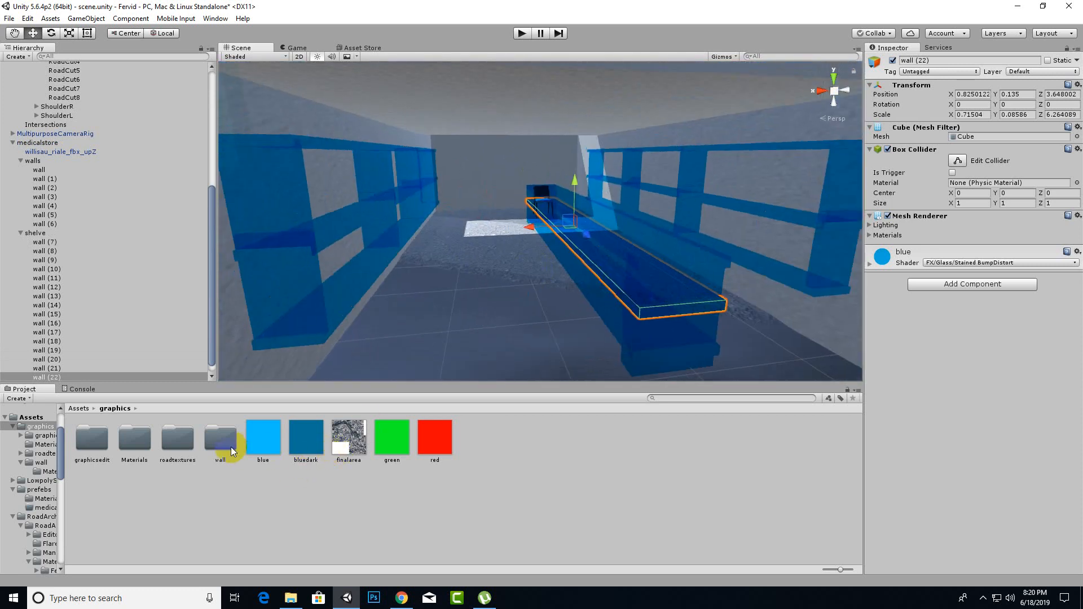
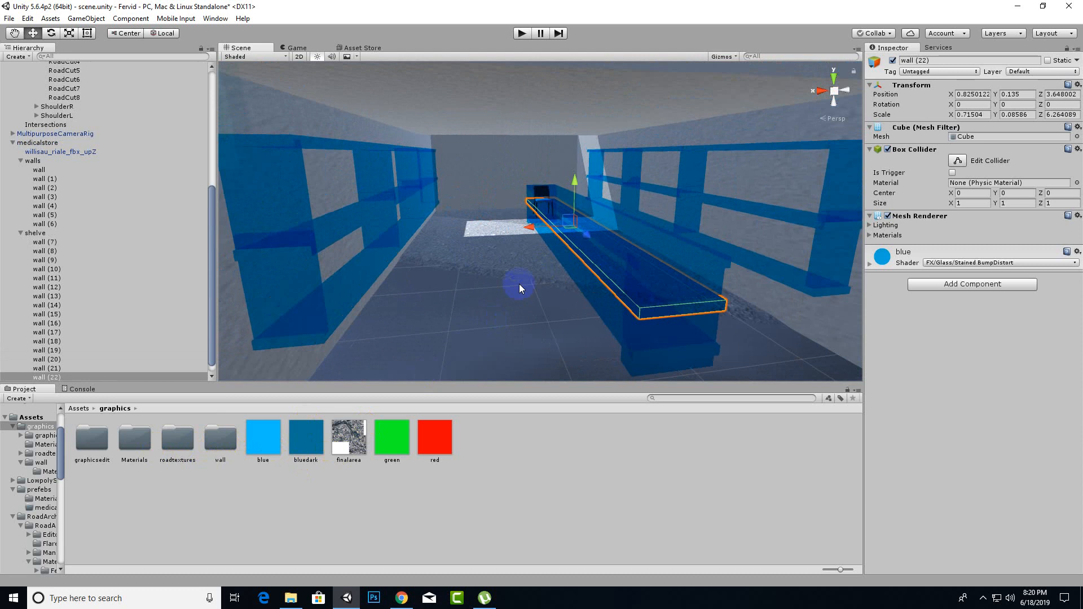
scroll(522, 256, up, 1)
alt+drag(452, 279, 420, 300)
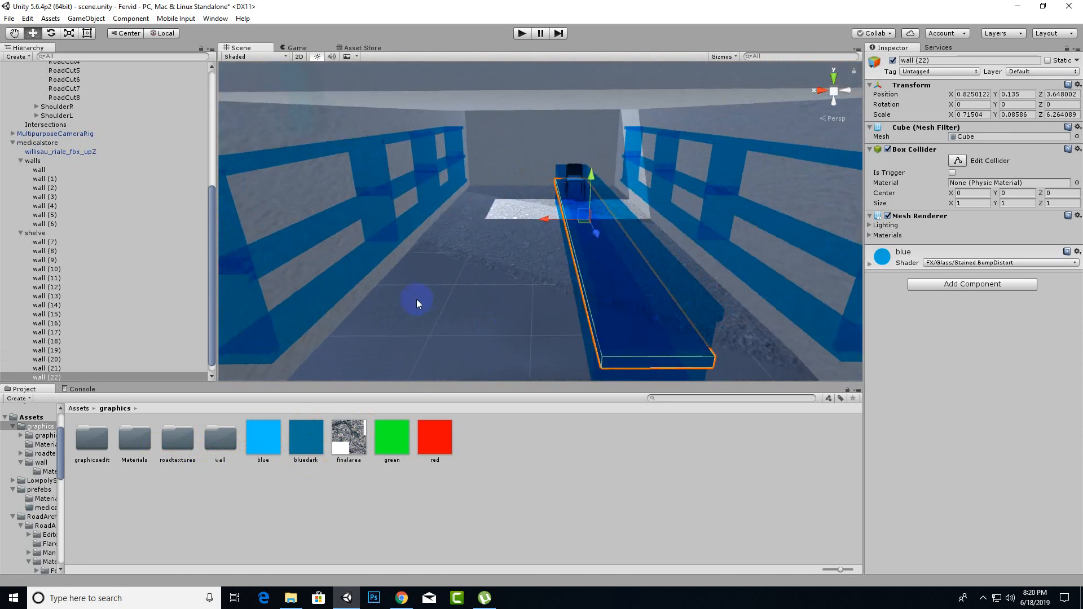
key(ctrl+d)
mouse_move(544, 219)
mouse_down()
mouse_move(478, 219)
mouse_move(525, 225)
mouse_up()
Scale the copied board into a small upright box of about 0.205 × 0.353 × 0.219
click(70, 35)
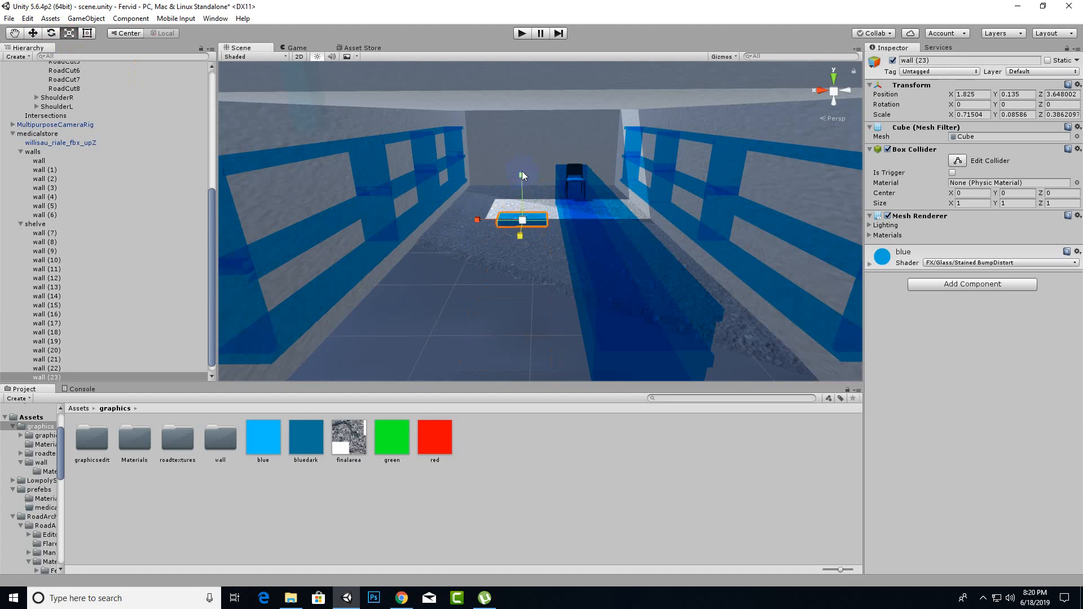
drag(522, 175, 548, 47)
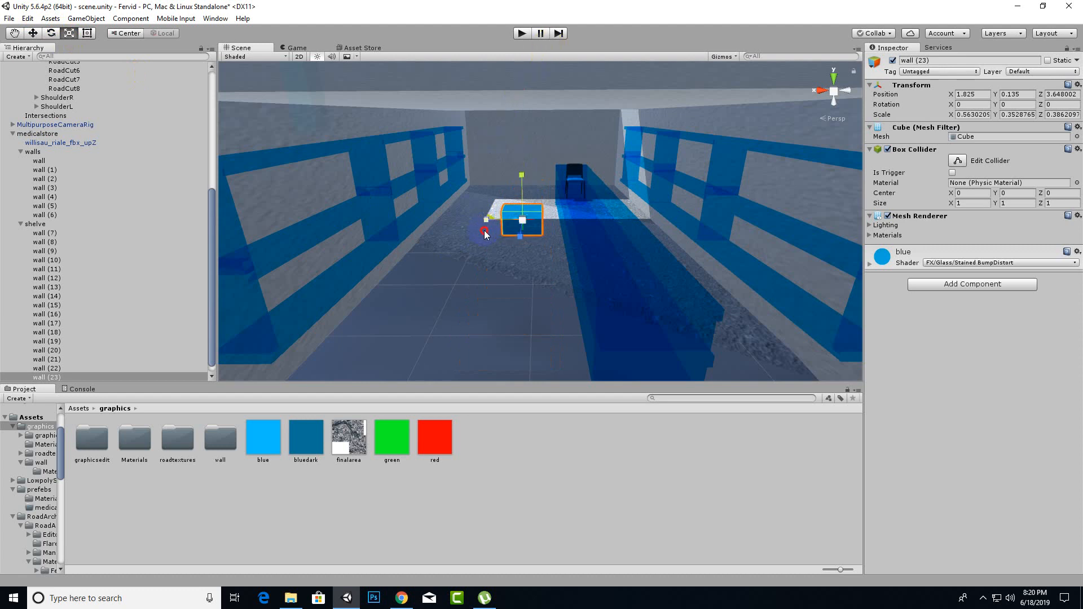
scroll(531, 225, up, 5)
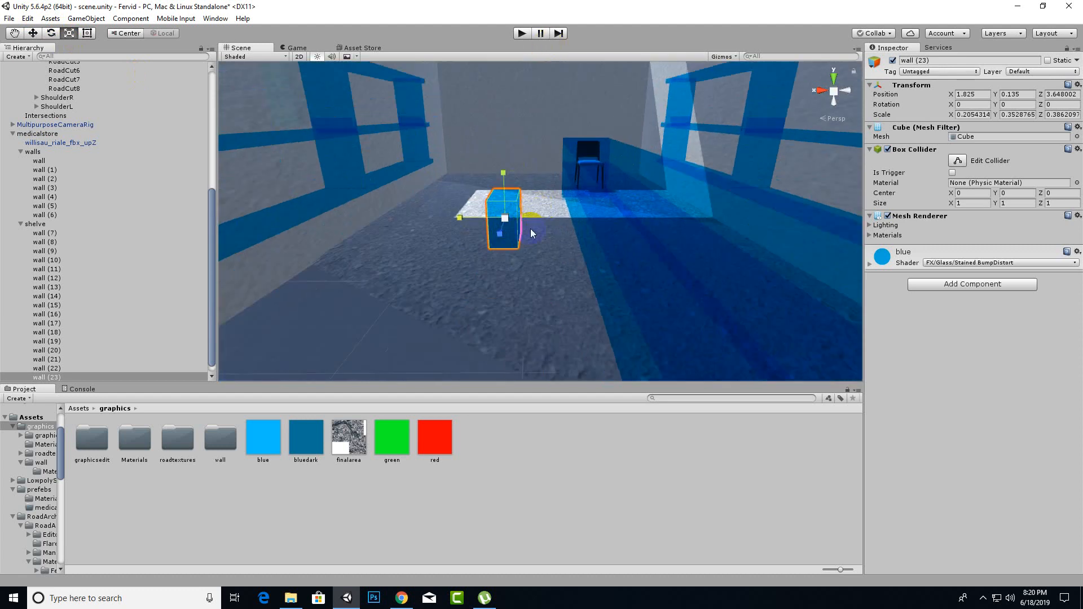
drag(448, 245, 312, 314)
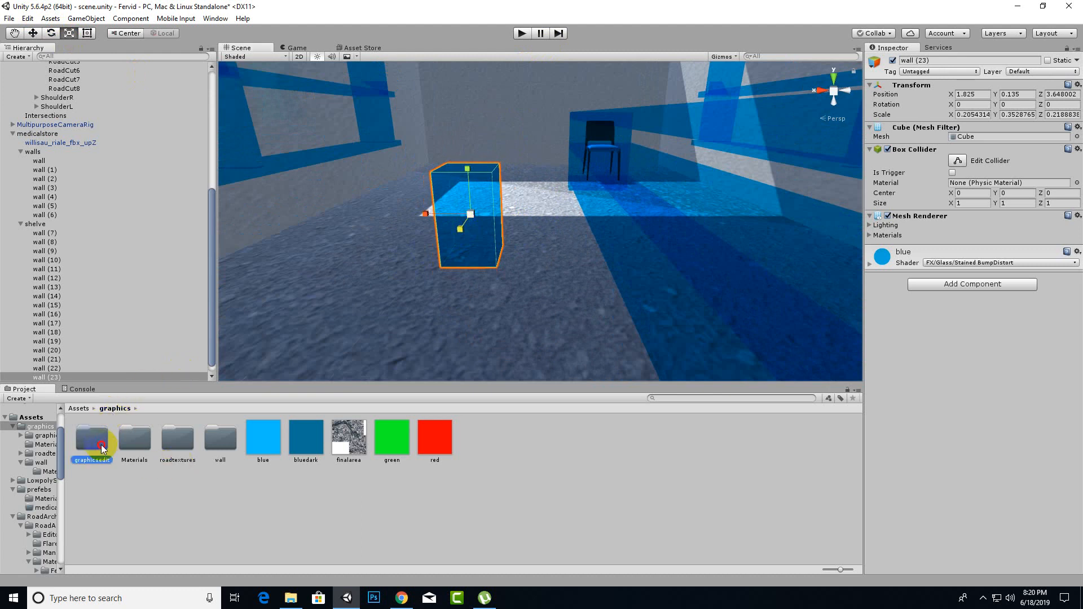
Open the graphicsedit folder and apply the green 4565t package texture to the small box
double_click(92, 440)
drag(233, 448, 489, 260)
click(488, 239)
right_drag(499, 253, 362, 300)
scroll(619, 221, up, 4)
scroll(619, 229, down, 5)
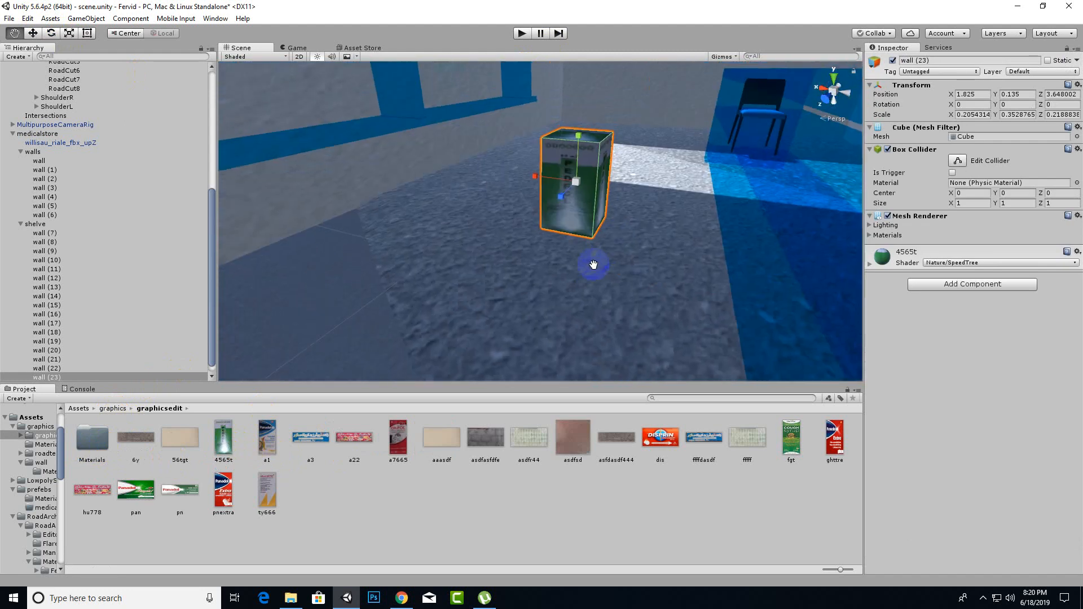
click(977, 263)
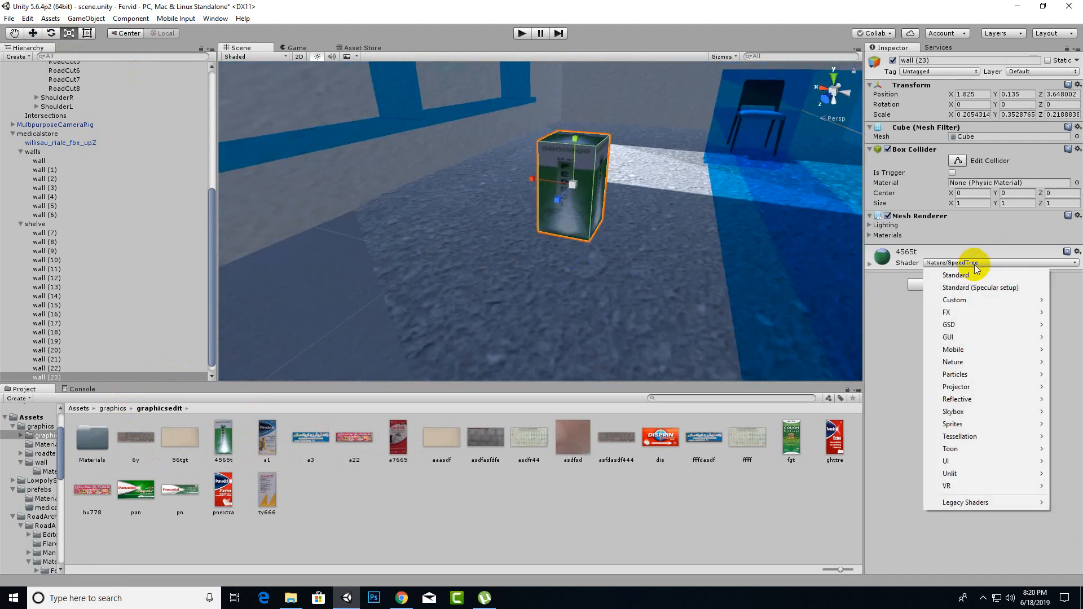
click(699, 197)
Move the green medicine box onto the wall shelf across the aisle, at about X 3.462, Y 0.323
alt+drag(575, 191, 601, 247)
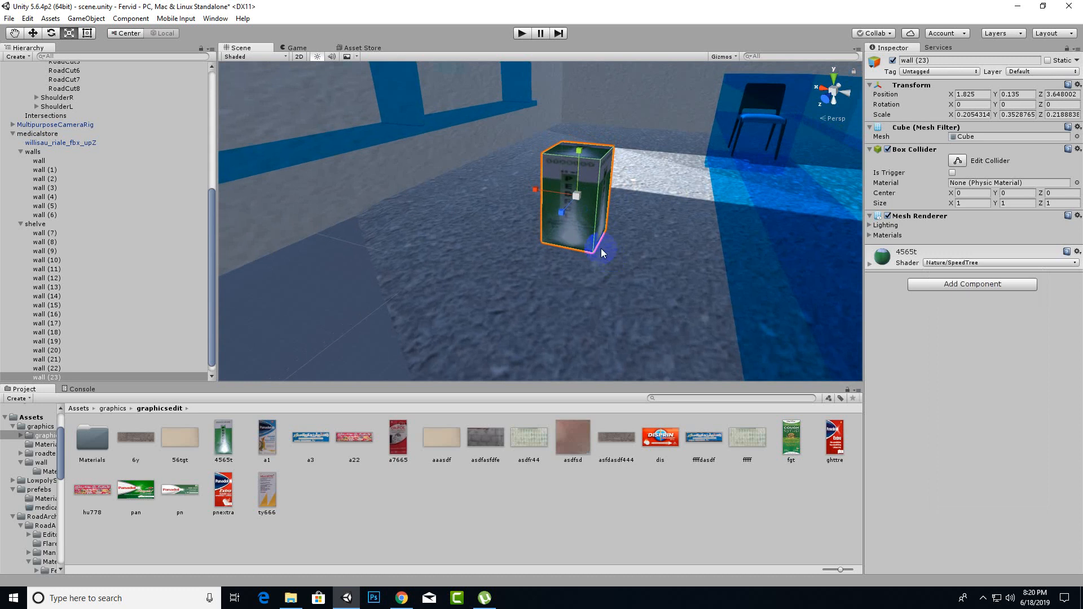
scroll(601, 247, down, 4)
scroll(596, 236, up, 1)
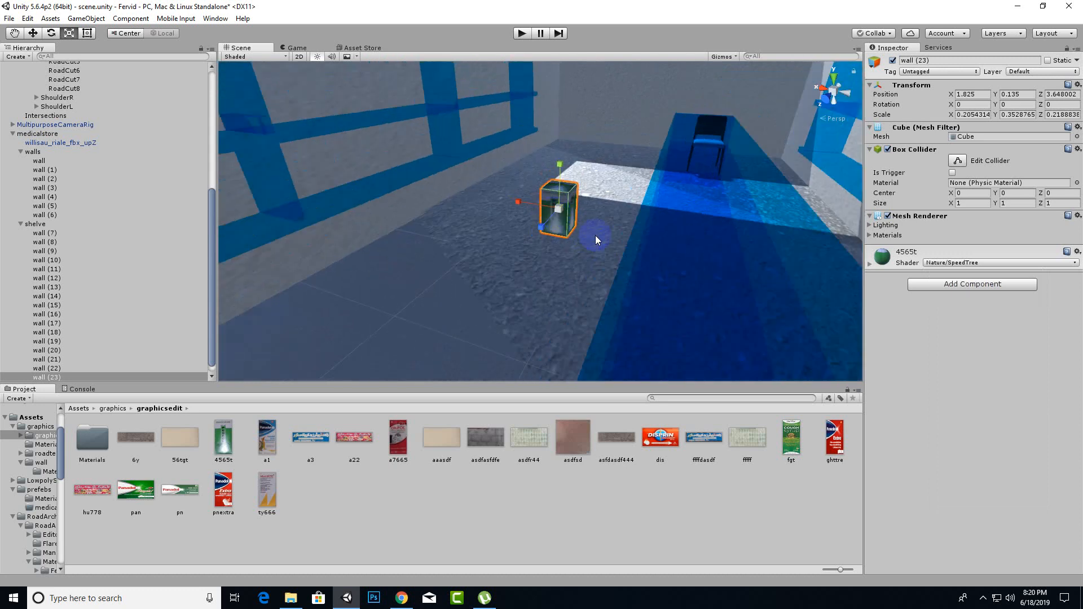
click(51, 32)
click(33, 32)
drag(518, 208, 393, 123)
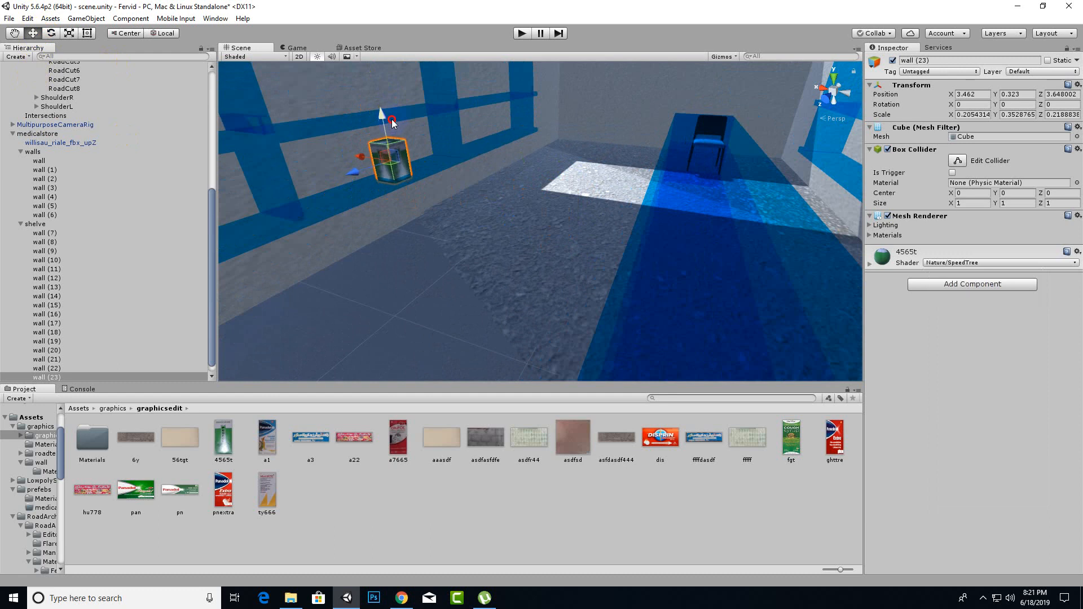
Shrink the medicine box to about 0.125 × 0.302 × 0.133 and slide it along the shelf to about Z 3.079
click(73, 37)
drag(391, 160, 391, 176)
click(33, 34)
scroll(414, 165, up, 4)
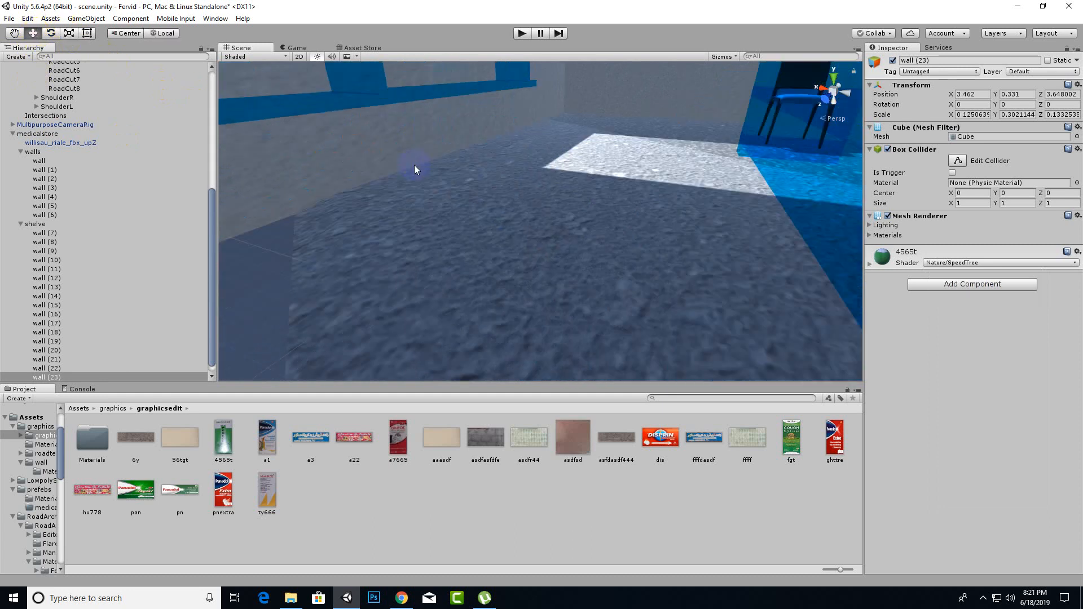
scroll(415, 170, down, 2)
middle_drag(431, 205, 607, 274)
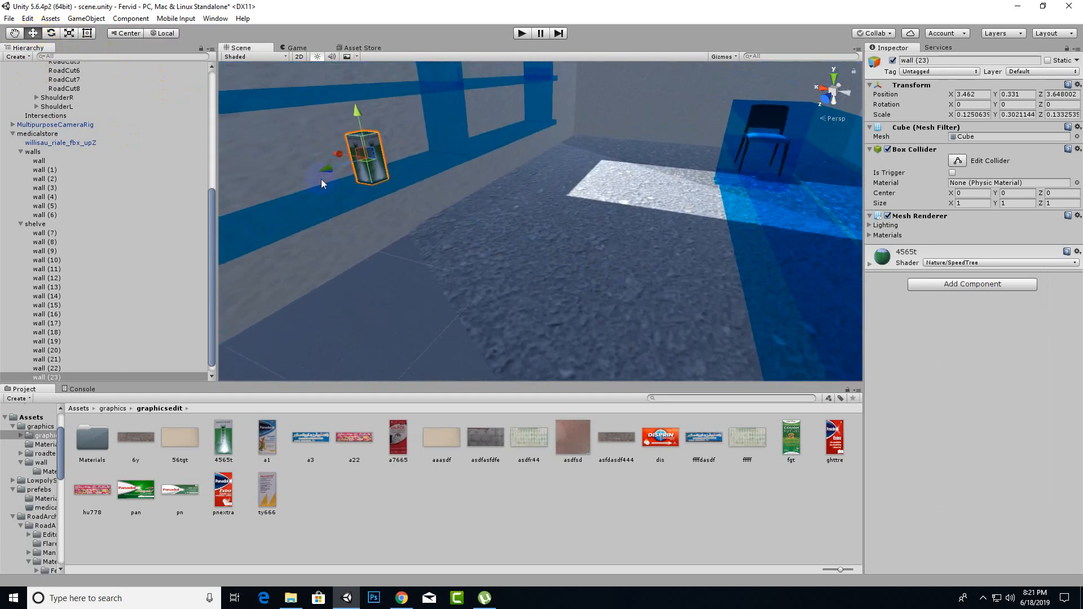
drag(321, 179, 396, 139)
Create an empty child object named medicines under medicalstore and make the green medicine box its child
right_click(39, 134)
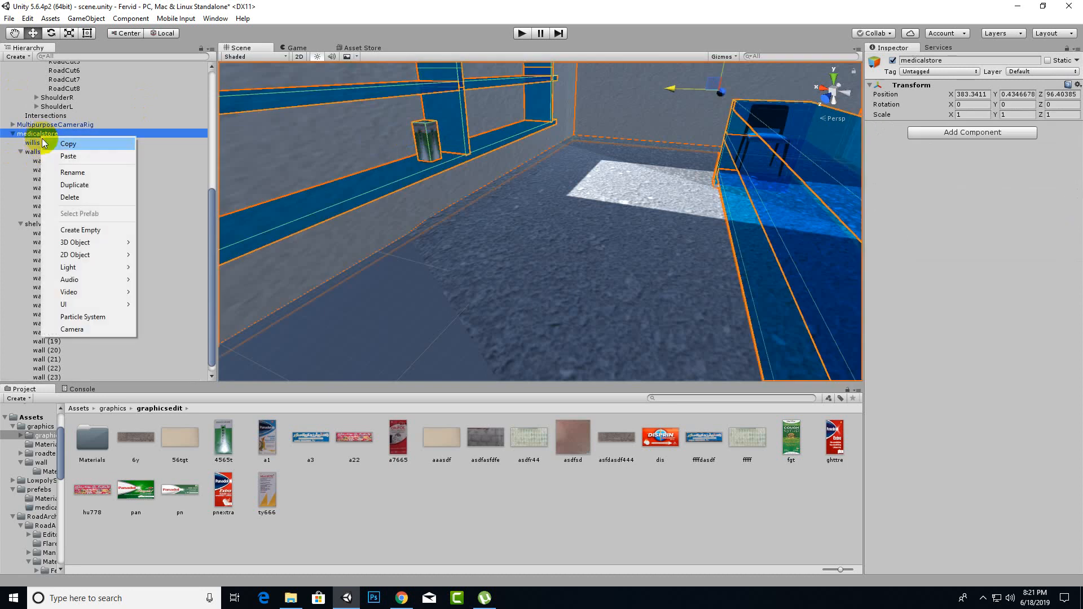
click(86, 231)
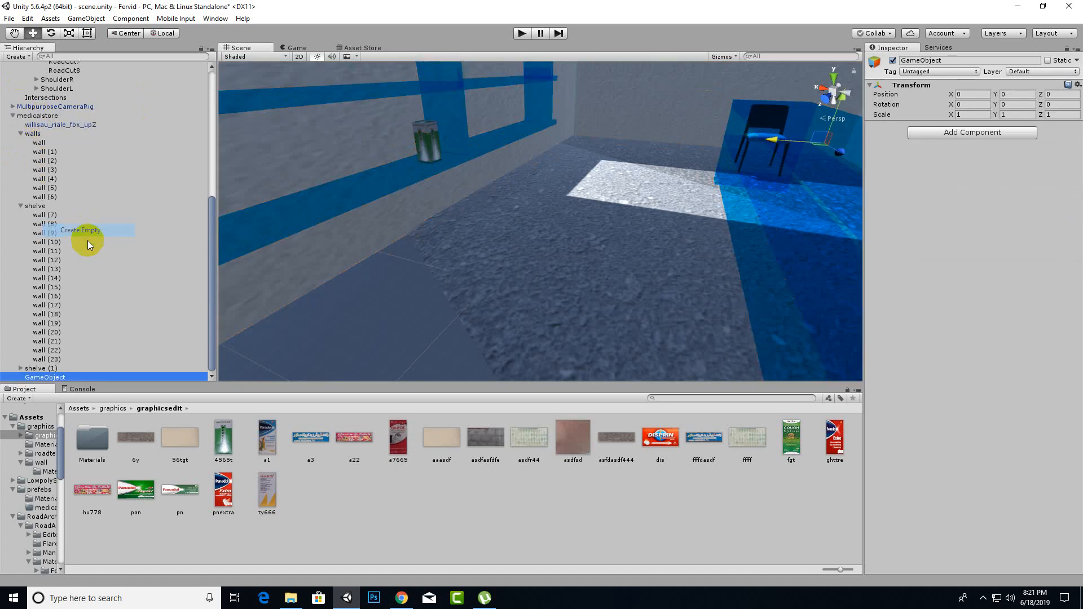
right_click(61, 377)
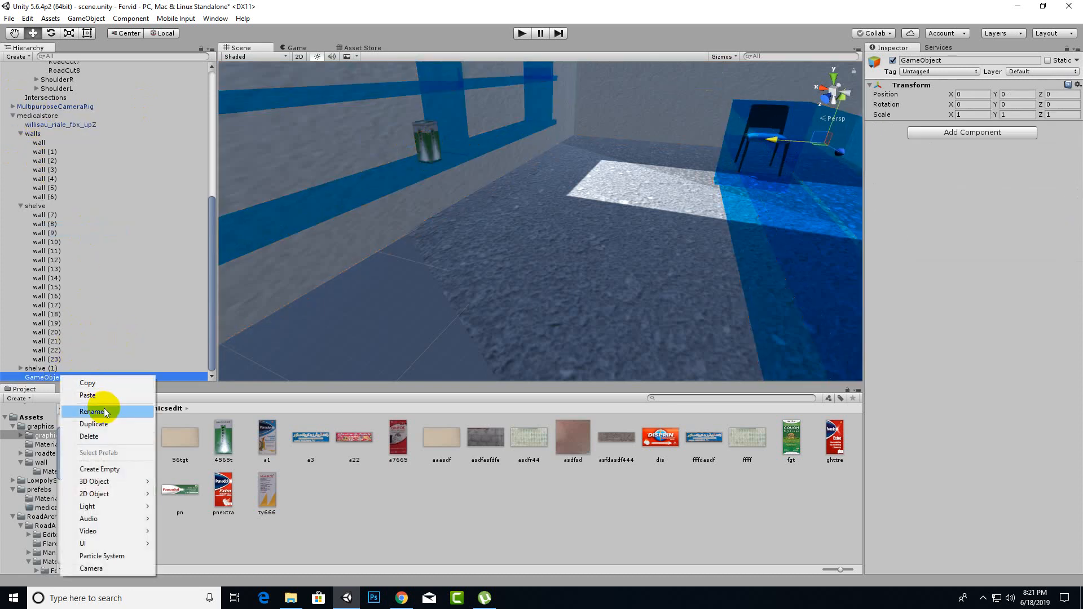
click(105, 408)
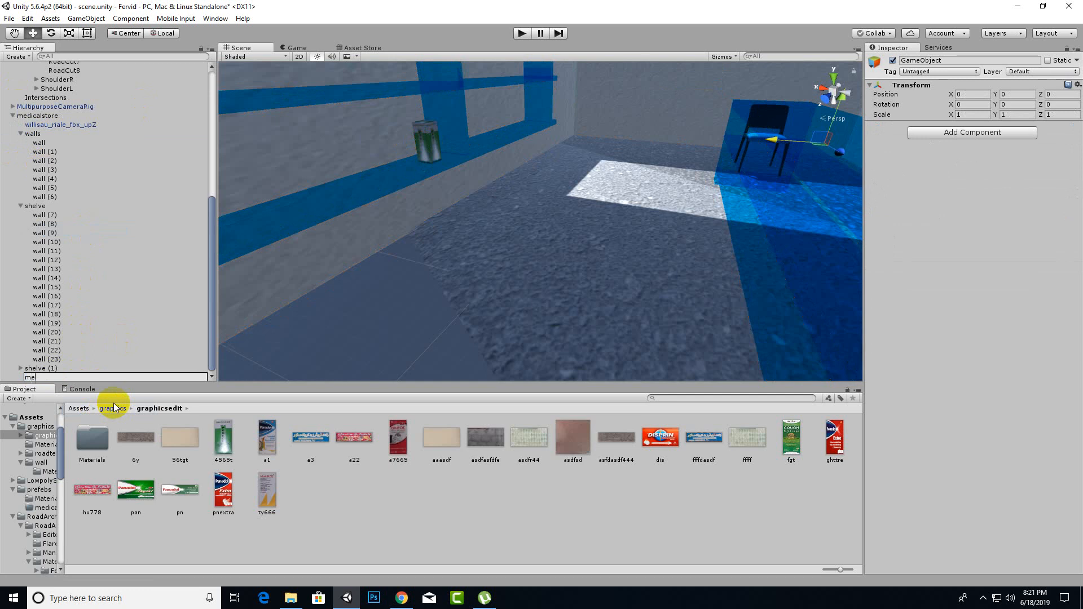
text(medicines)
key(Return)
click(425, 144)
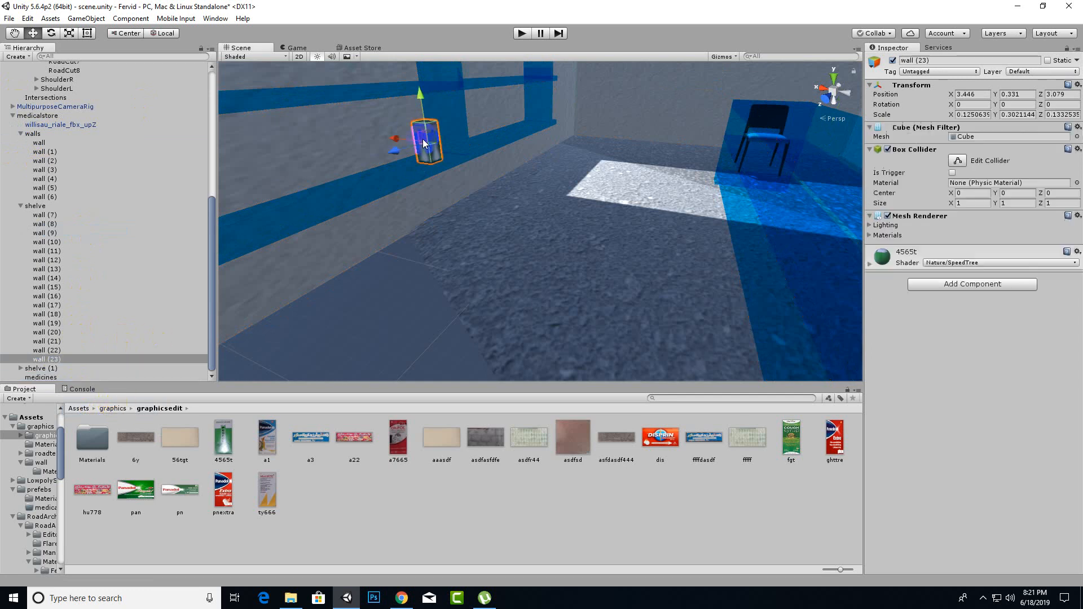
drag(52, 358, 55, 378)
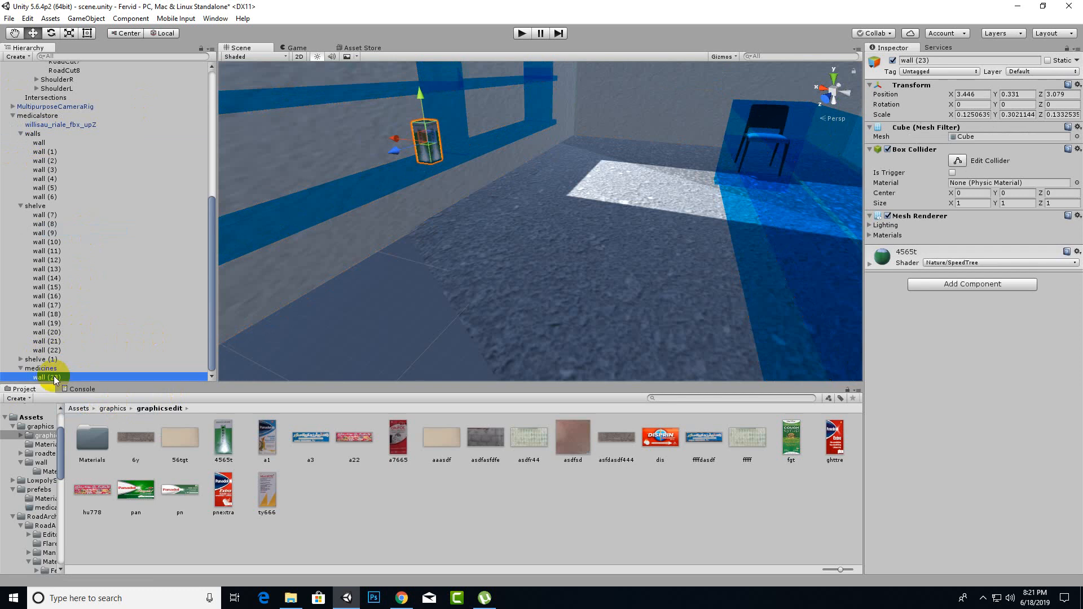
Duplicate the green medicine box, slide the copy along the shelf to Z 3.328, and apply the red ghttre texture to it
key(ctrl+d)
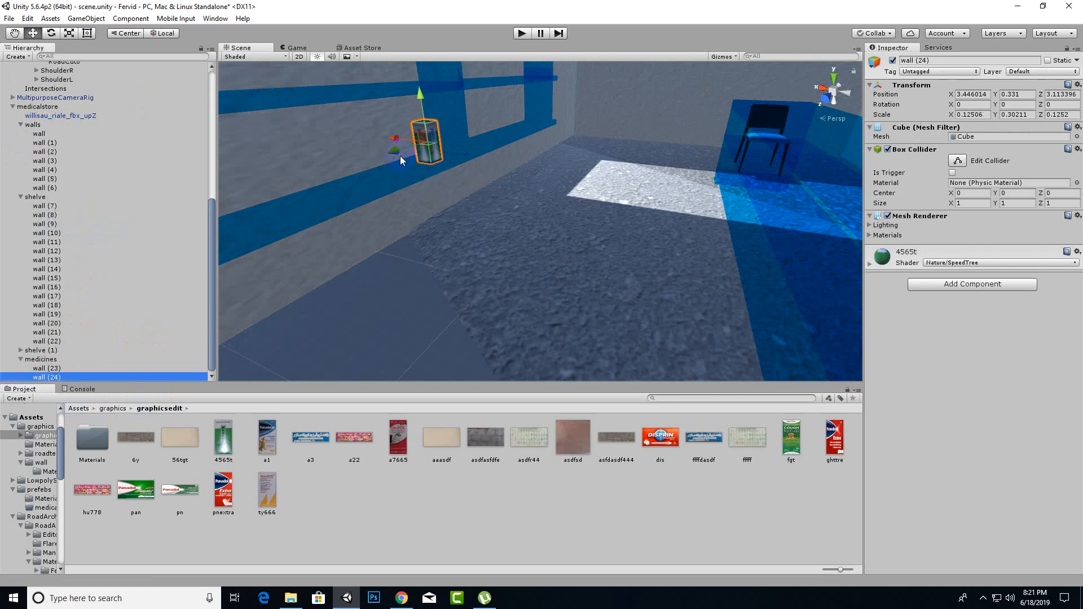
drag(395, 151, 404, 179)
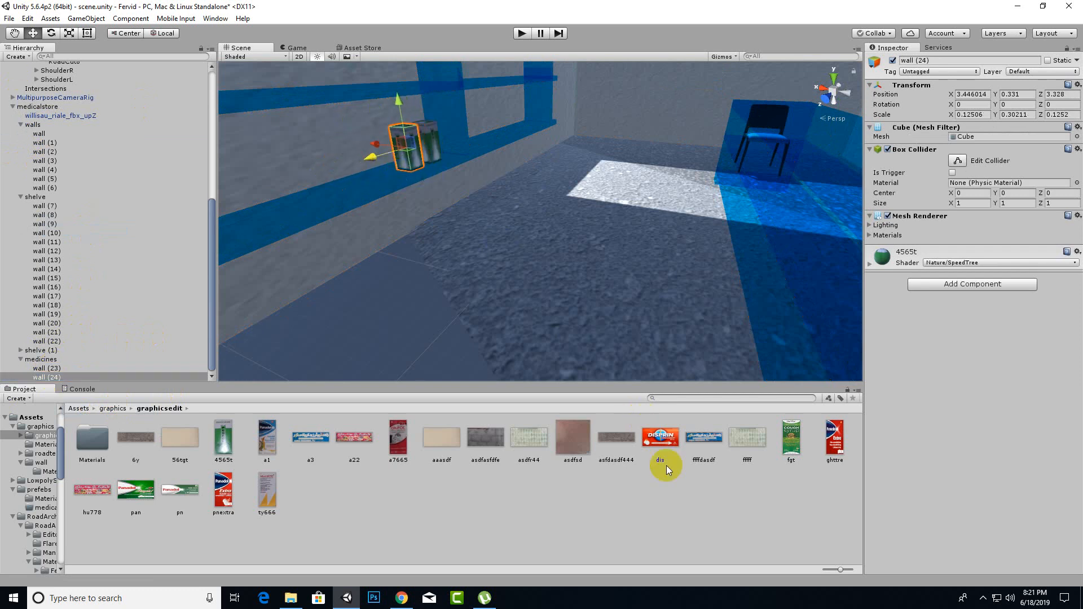
drag(740, 440, 441, 161)
Duplicate the red Panadol Extra box, slide the copy along the shelf to Z 3.434, and apply the blue a1 texture to it
scroll(415, 188, up, 7)
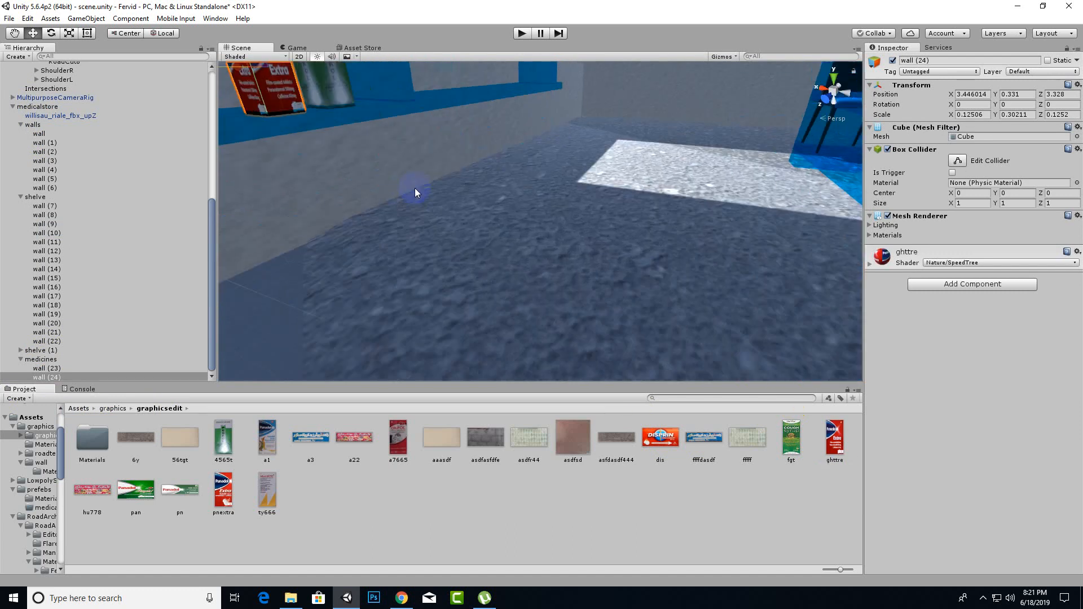
middle_drag(438, 237, 554, 308)
drag(291, 175, 272, 188)
key(ctrl+d)
drag(828, 439, 368, 192)
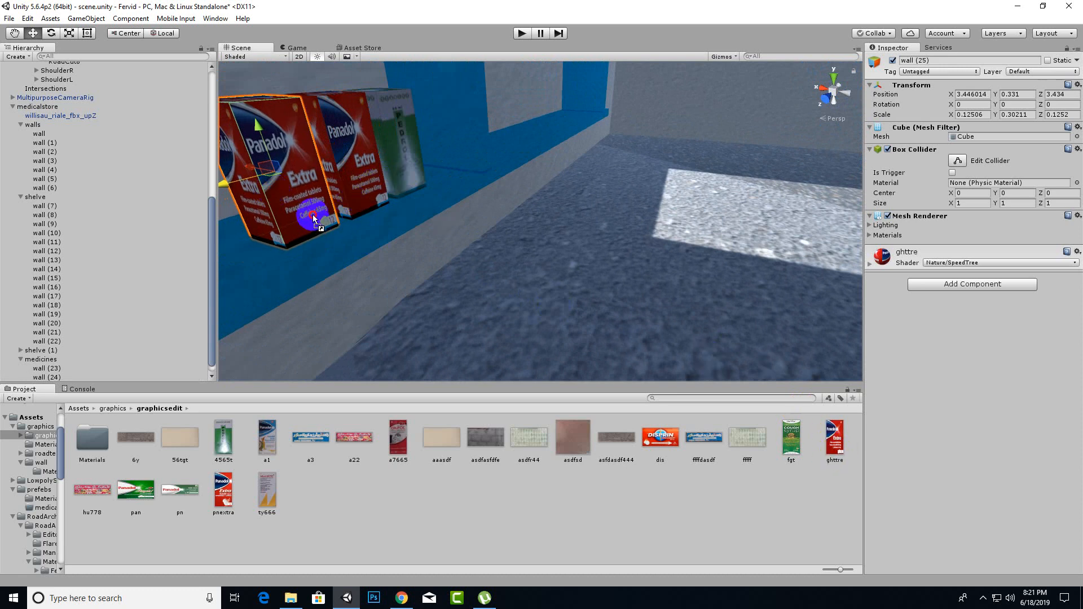
drag(262, 442, 257, 121)
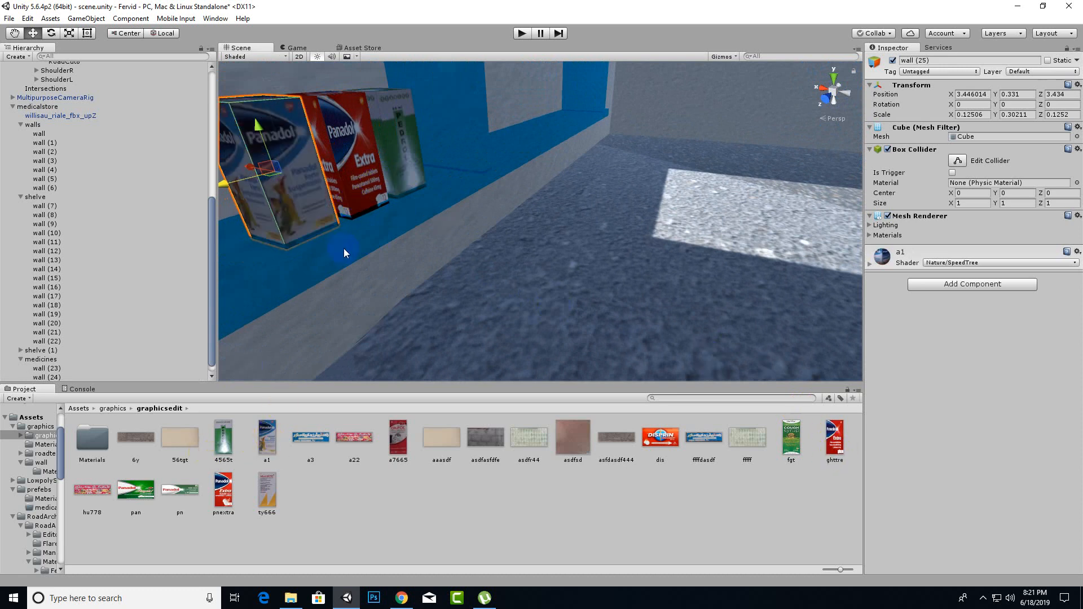
Duplicate the blue a1 medicine box twice, sliding the copies along the shelf to Z 3.573 and Z 3.817
key(ctrl+d)
drag(224, 180, 191, 200)
scroll(399, 234, down, 5)
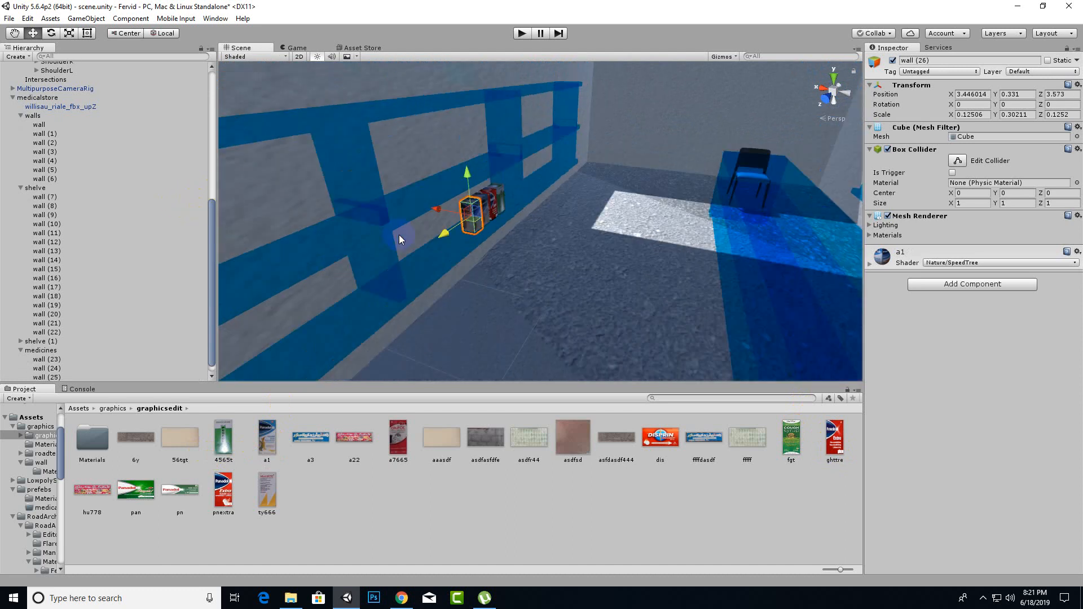
scroll(449, 255, up, 2)
key(ctrl+d)
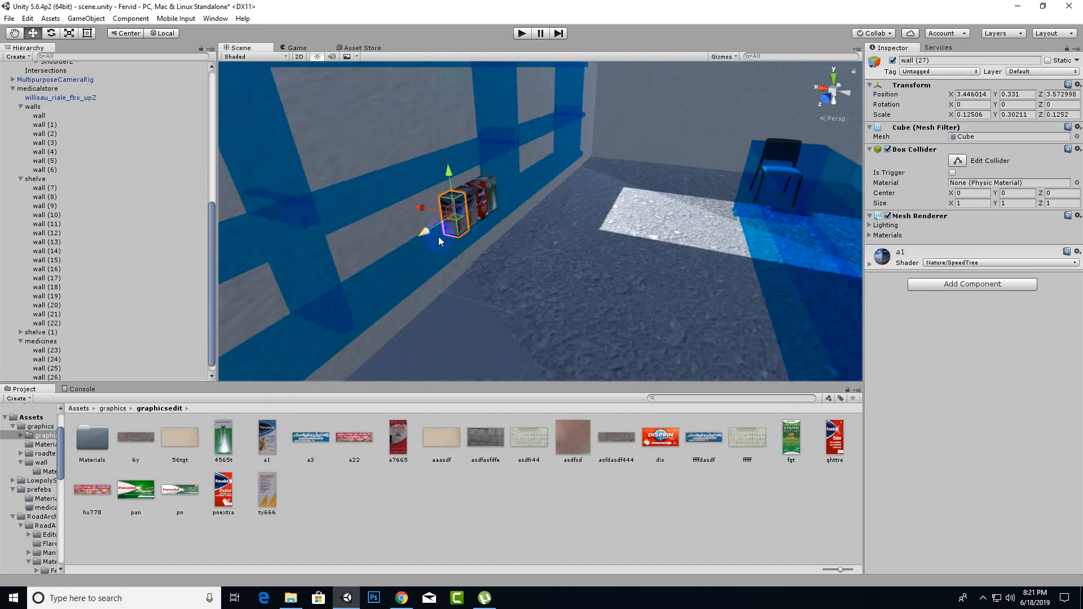
drag(438, 236, 414, 250)
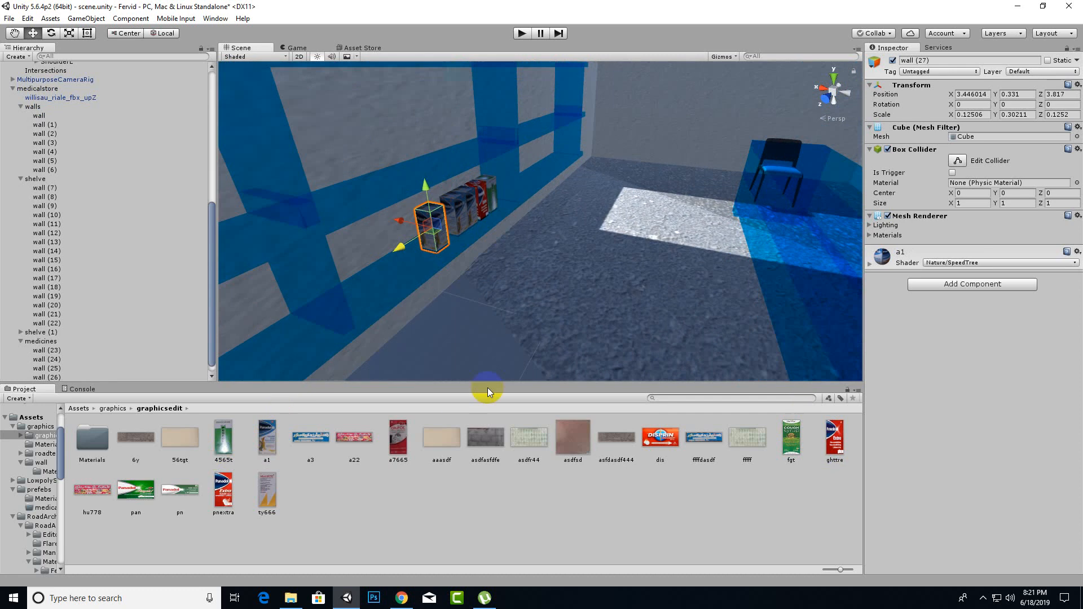
Apply the dis texture to the last box in the row and reshape it to about 0.125 × 0.103 × 0.253
drag(657, 437, 371, 227)
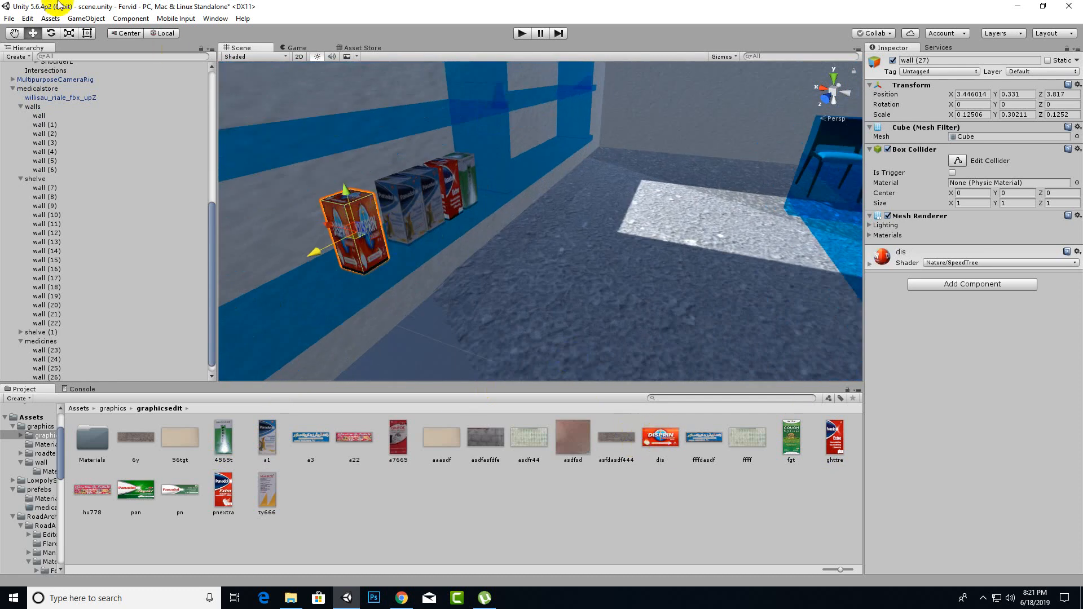
click(69, 33)
drag(345, 190, 294, 278)
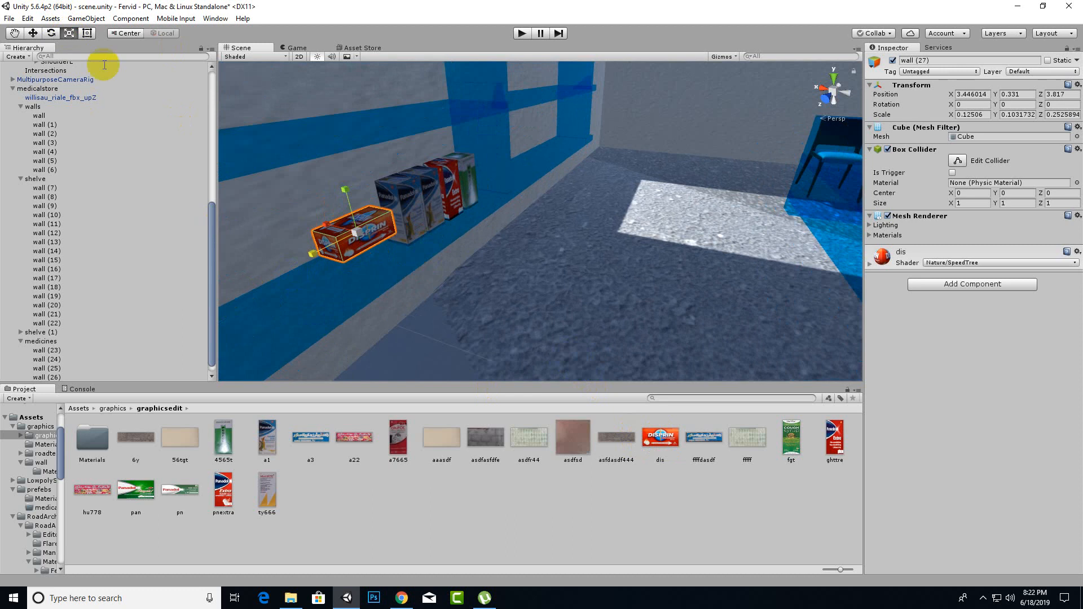
Lower the Disprin box onto the shelf and stack a duplicate on top of it at Y 0.336
click(35, 32)
scroll(375, 229, up, 3)
scroll(376, 230, down, 2)
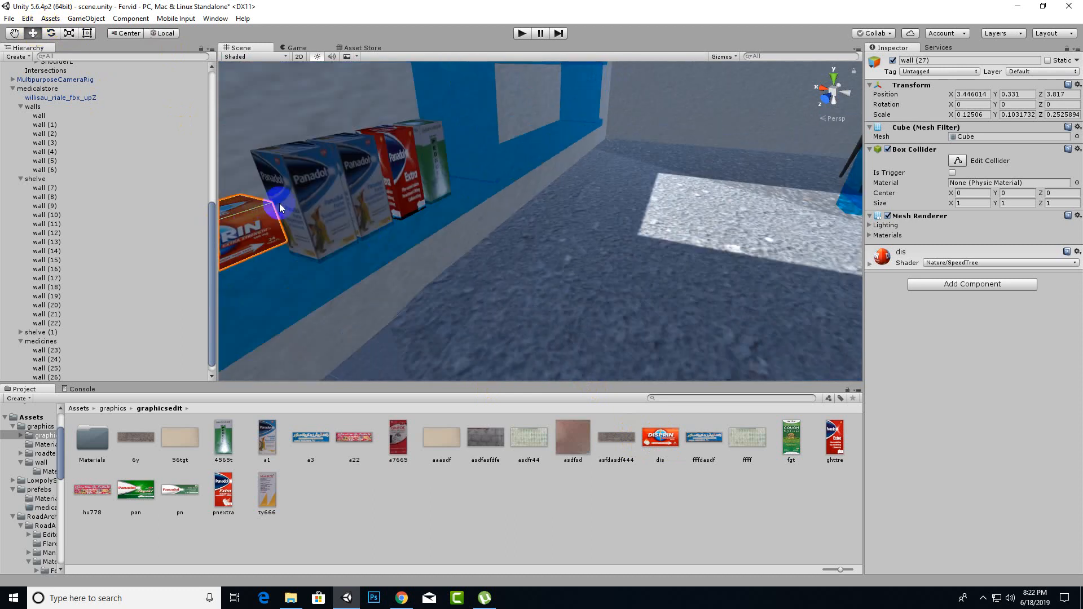
scroll(279, 203, down, 2)
drag(285, 226, 274, 206)
key(ctrl+d)
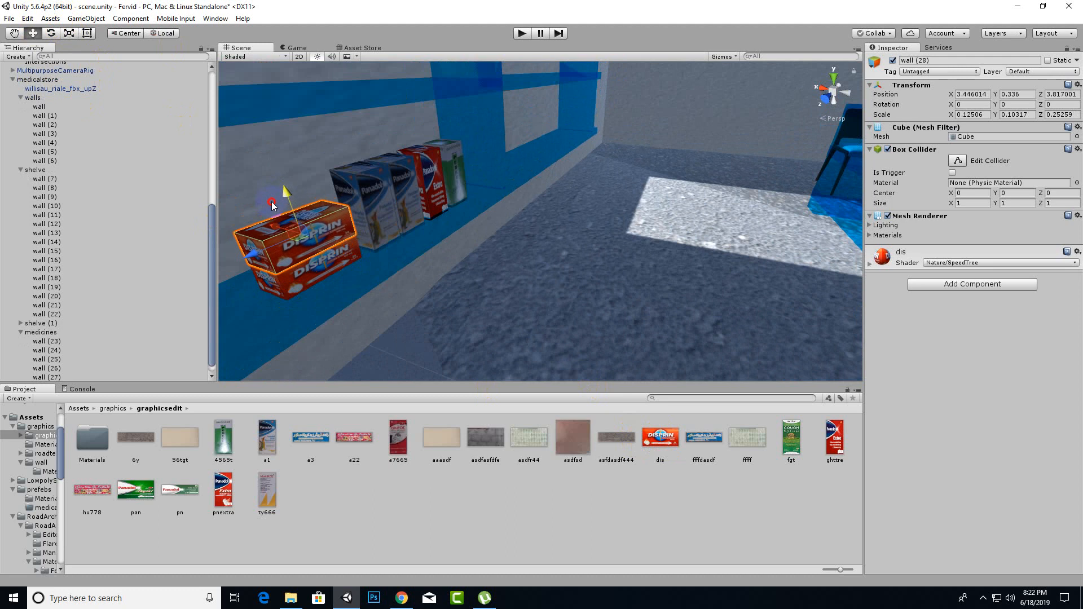
Duplicate the whole walls group of the store and raise the copy to Y 2.3 as a second storey
scroll(400, 266, down, 3)
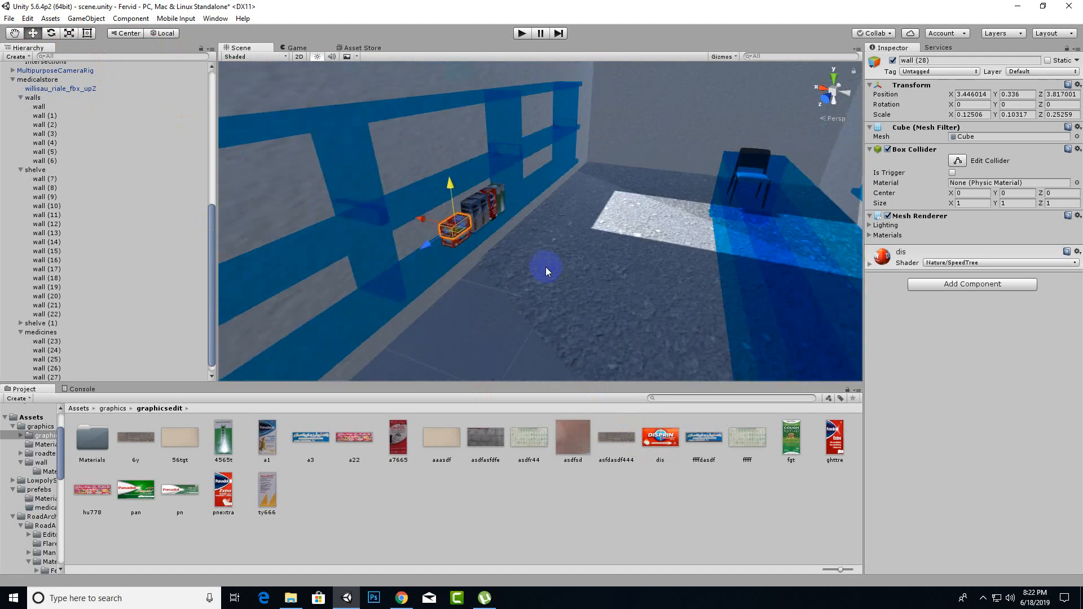
scroll(544, 269, down, 4)
middle_drag(642, 290, 613, 286)
scroll(547, 288, up, 3)
right_drag(548, 291, 586, 199)
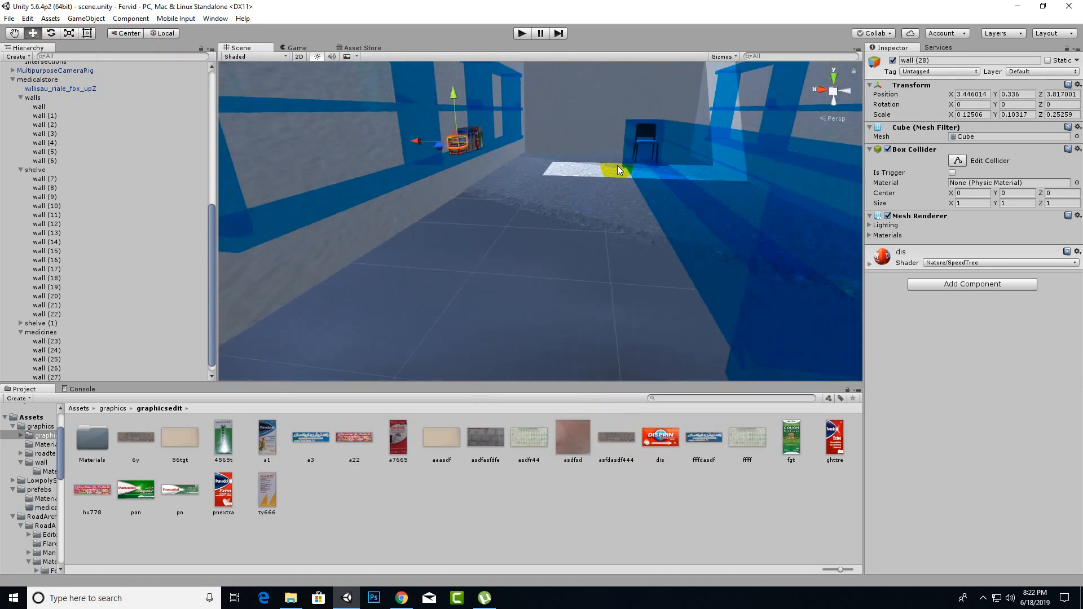
scroll(617, 164, down, 8)
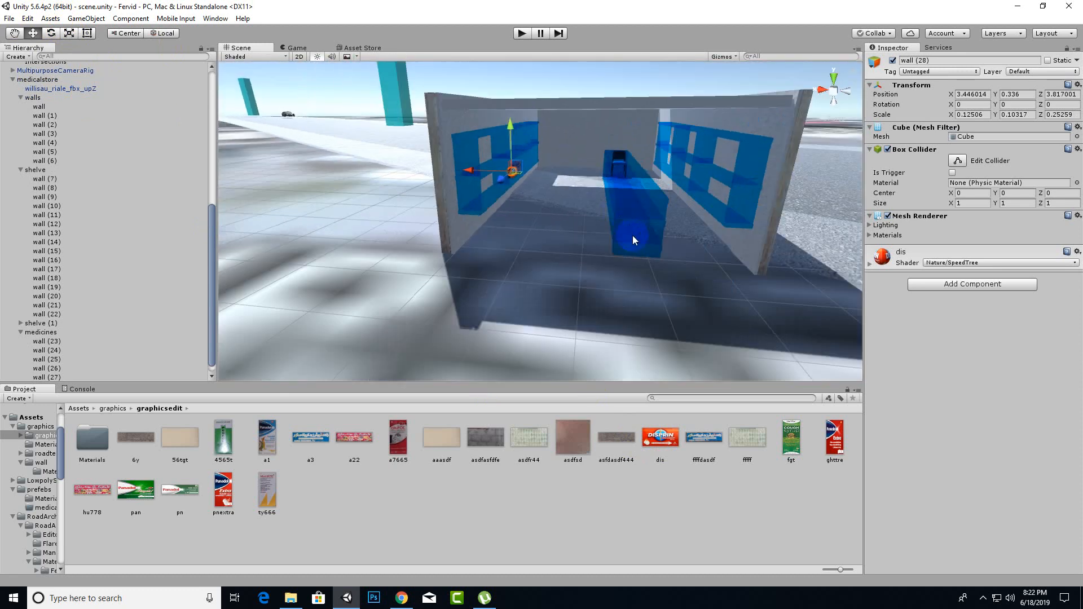
alt+drag(633, 240, 615, 272)
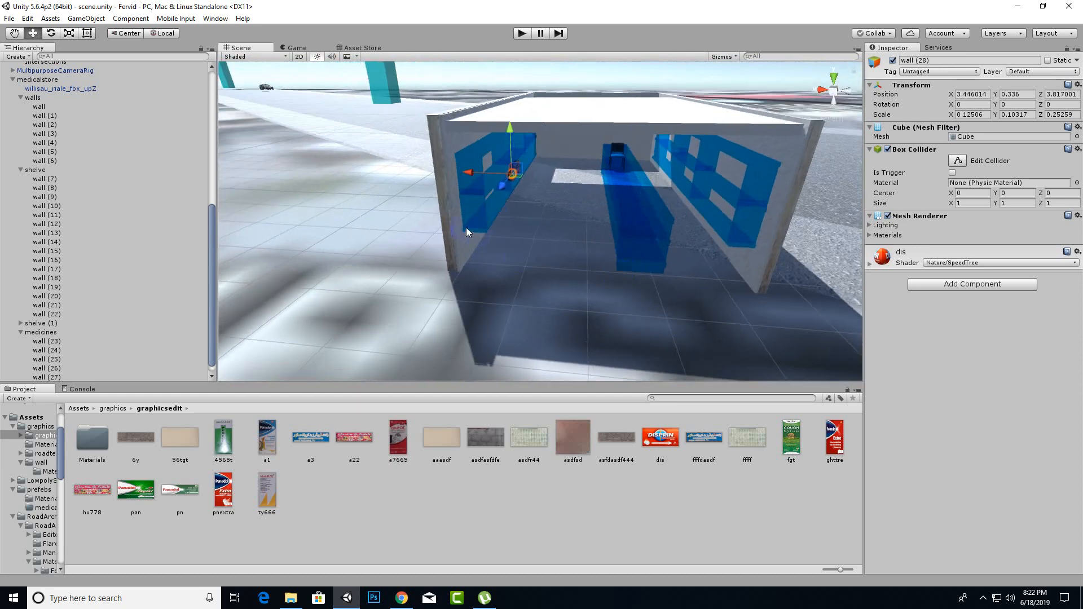
click(472, 240)
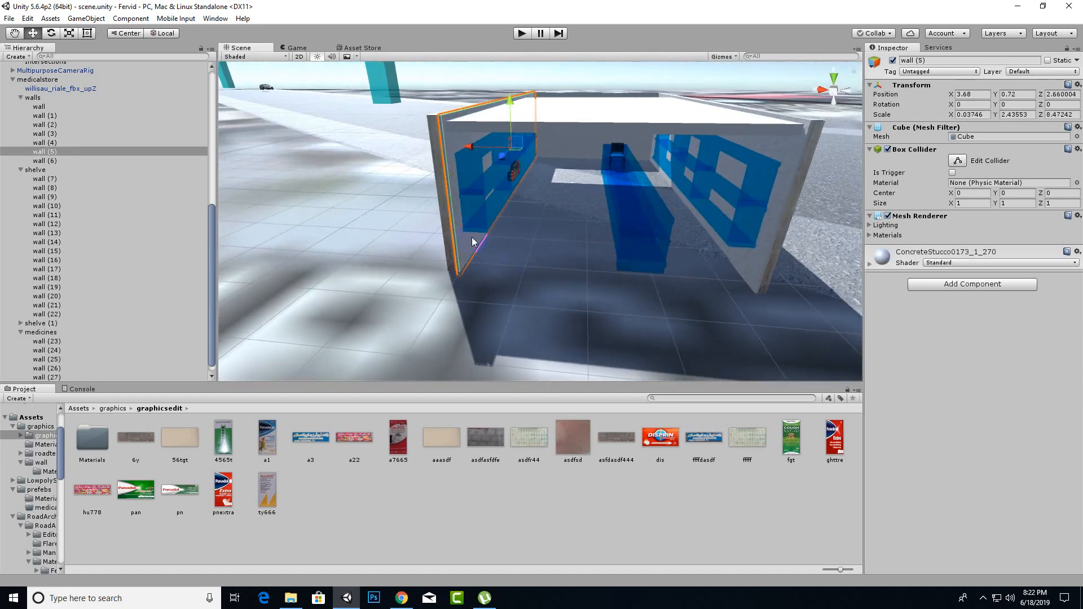
double_click(34, 98)
scroll(501, 248, down, 3)
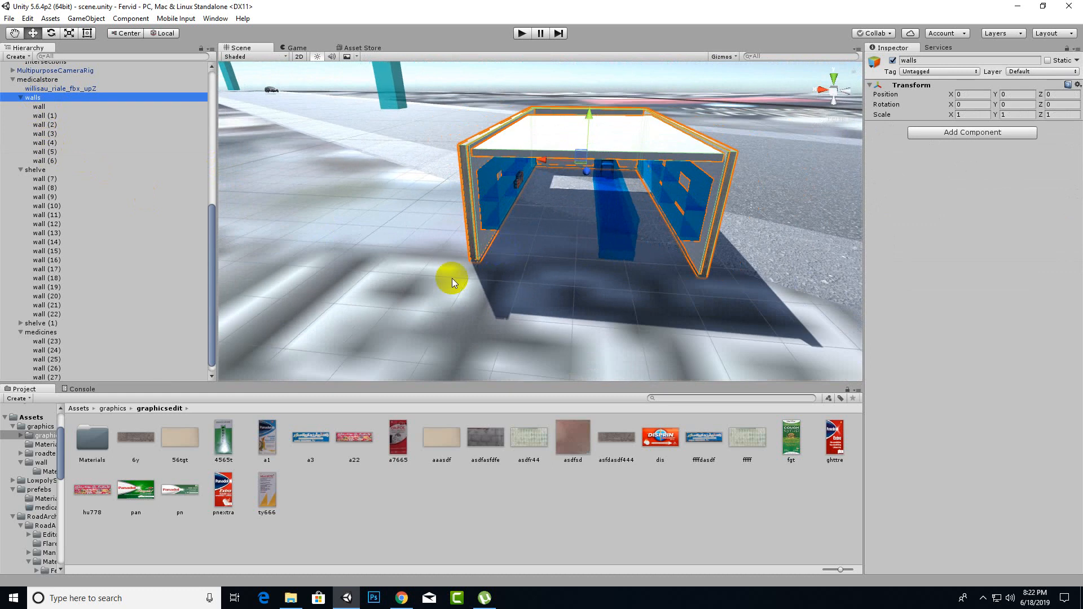
scroll(634, 293, up, 6)
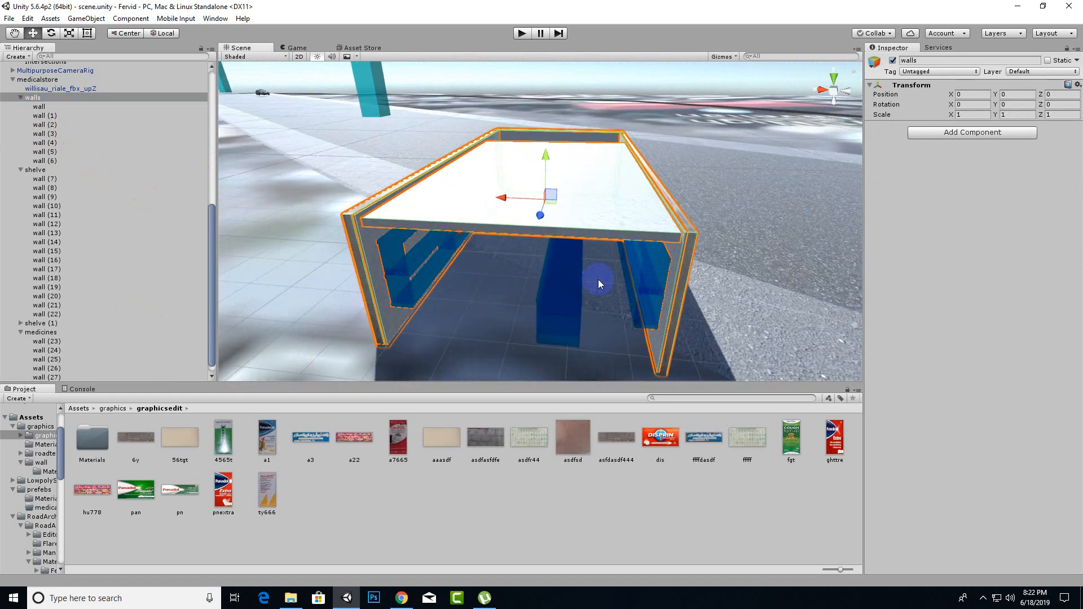
key(ctrl+d)
drag(551, 167, 536, 83)
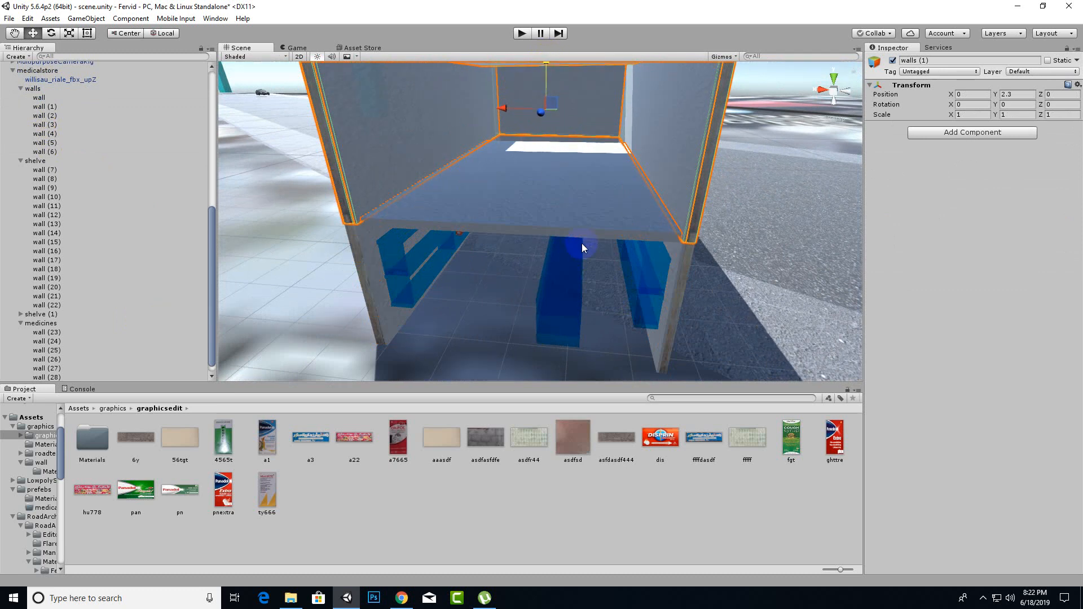
Rescale the roof slab of the upper storey along its length
scroll(583, 245, down, 3)
alt+drag(584, 246, 679, 292)
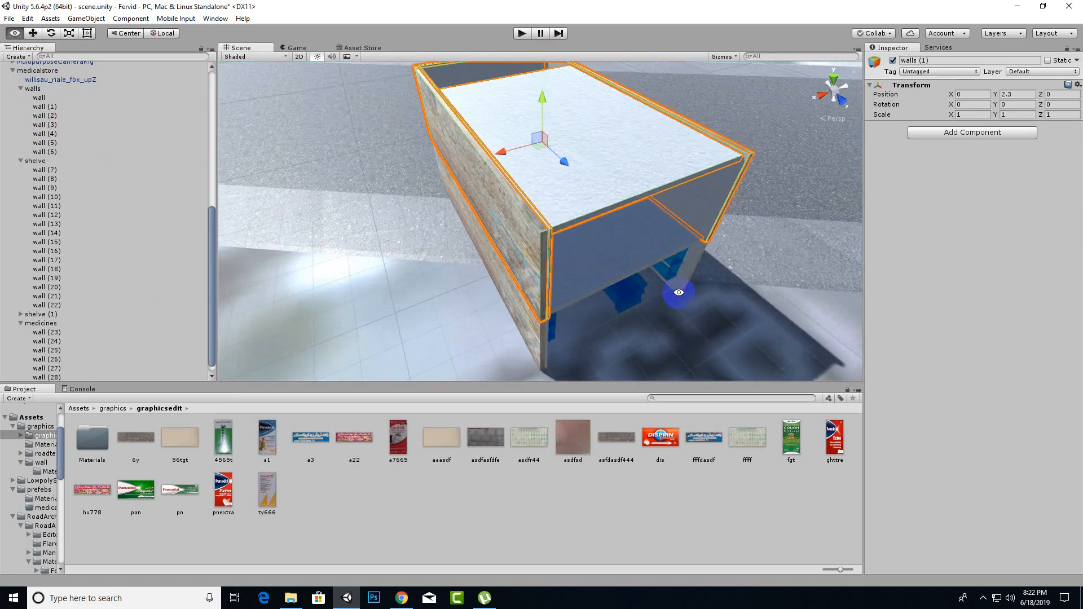
click(658, 120)
click(69, 32)
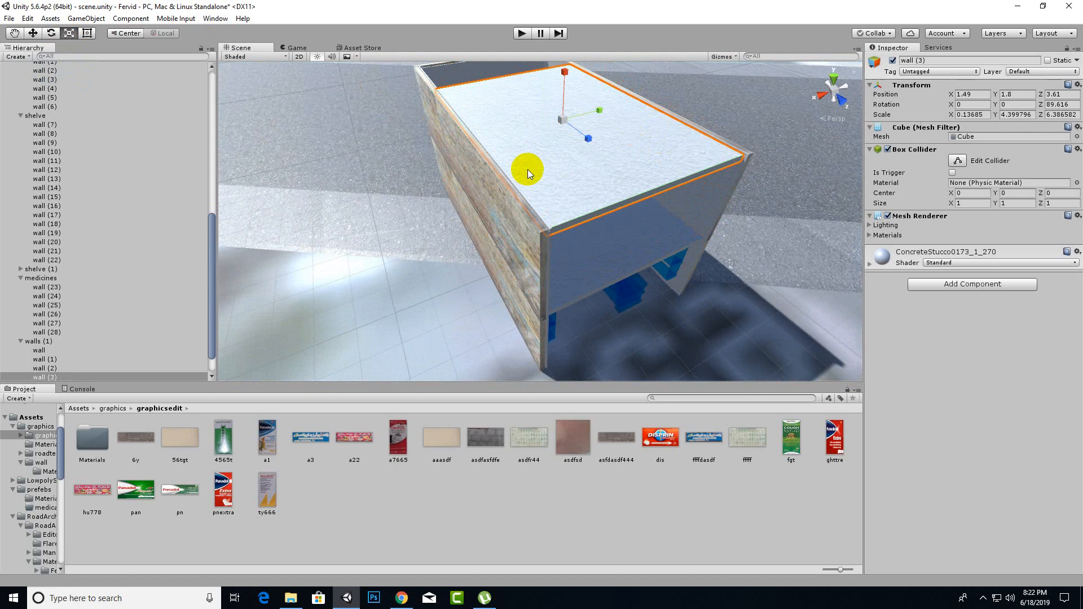
drag(589, 144, 550, 132)
click(33, 32)
middle_drag(572, 175, 589, 227)
drag(584, 193, 598, 320)
scroll(583, 198, down, 2)
Duplicate a blue shelf cube near the entrance, move the copy to Z 7.037, and enlarge it to about 1.134 × 1.838 × 0.187
click(625, 253)
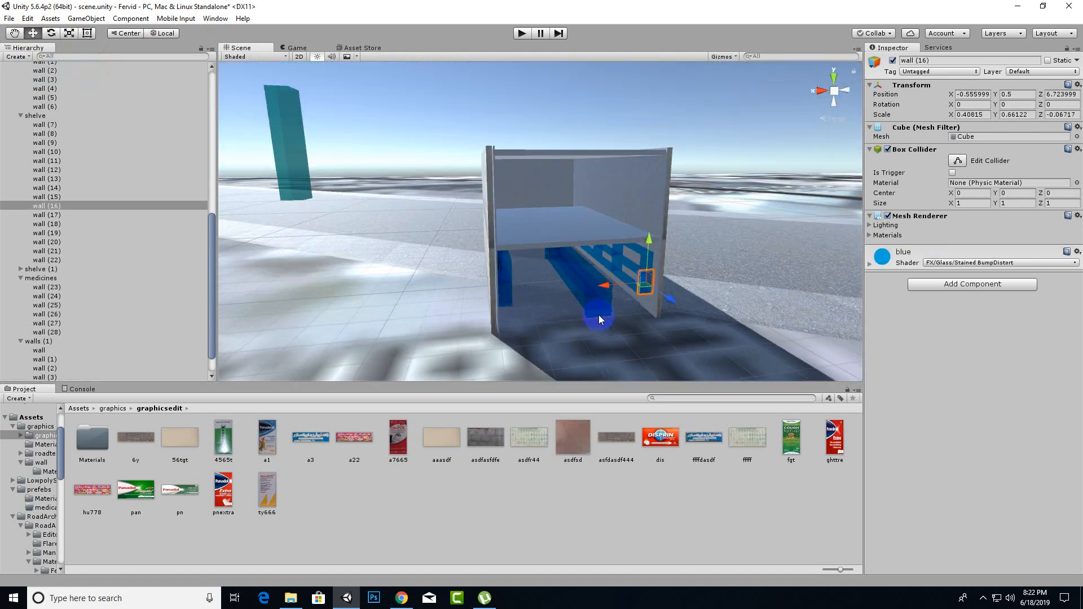
key(ctrl+d)
drag(667, 299, 637, 203)
click(69, 32)
scroll(540, 202, down, 3)
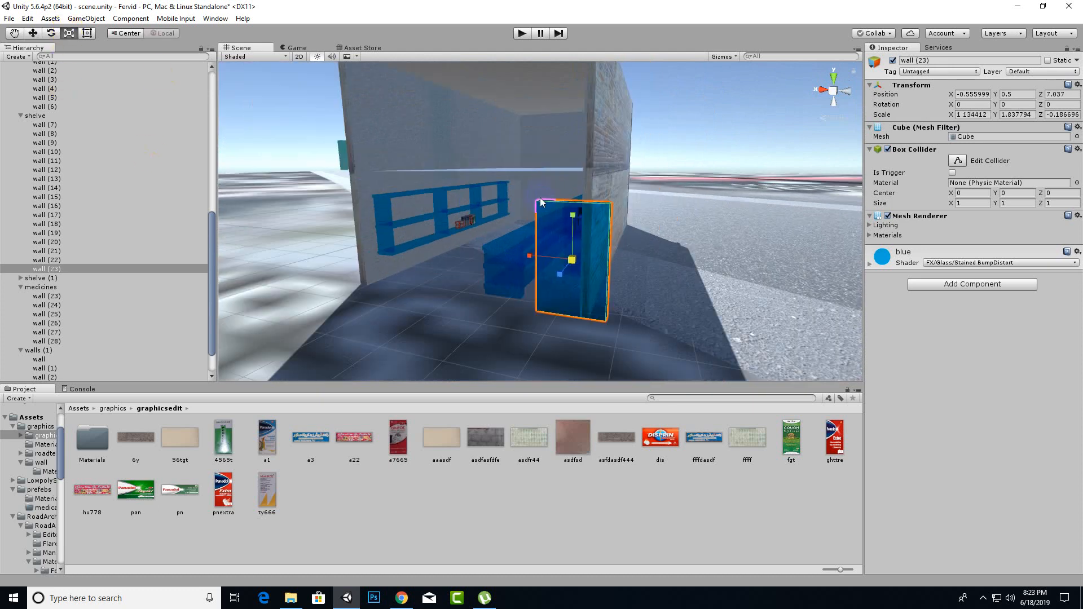
alt+drag(540, 259, 507, 242)
Shift the blue front panel to X -0.194 and enlarge it to about 2.854 wide and 2.452 high
click(32, 33)
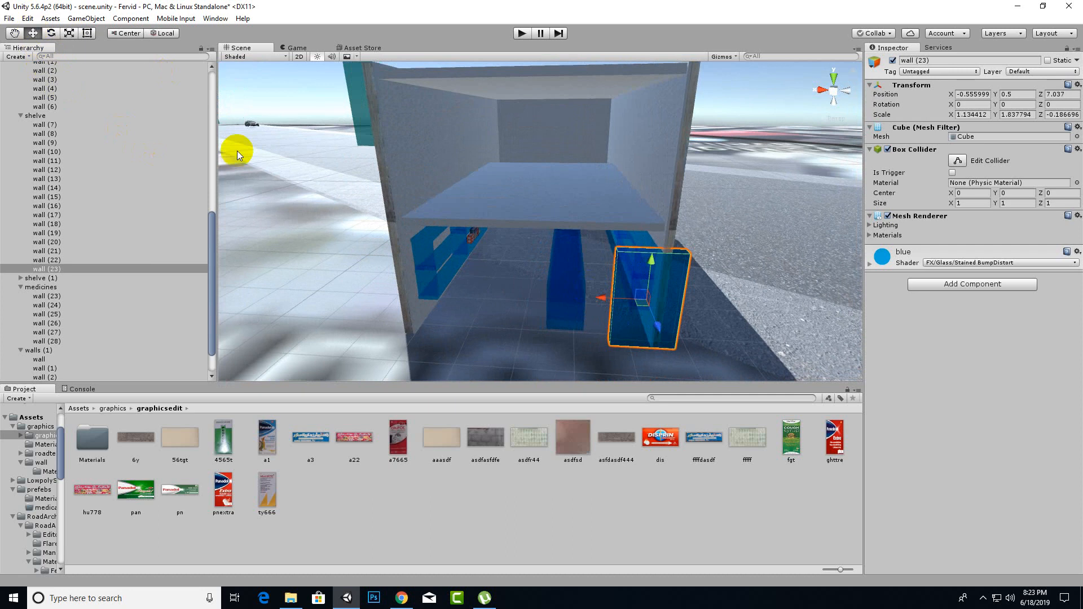
drag(608, 299, 587, 307)
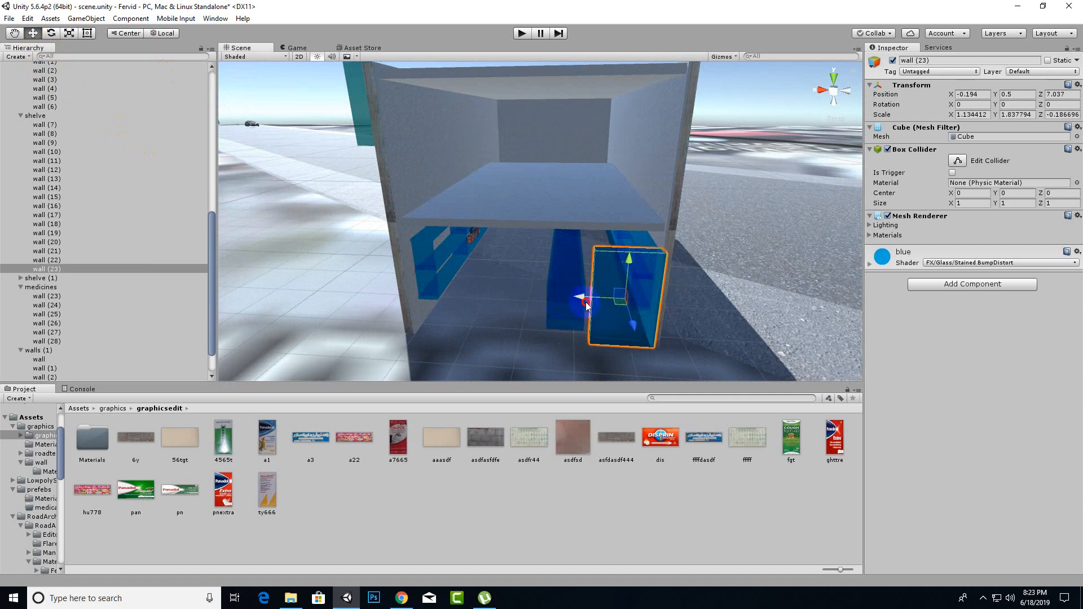
click(68, 32)
drag(629, 260, 631, 247)
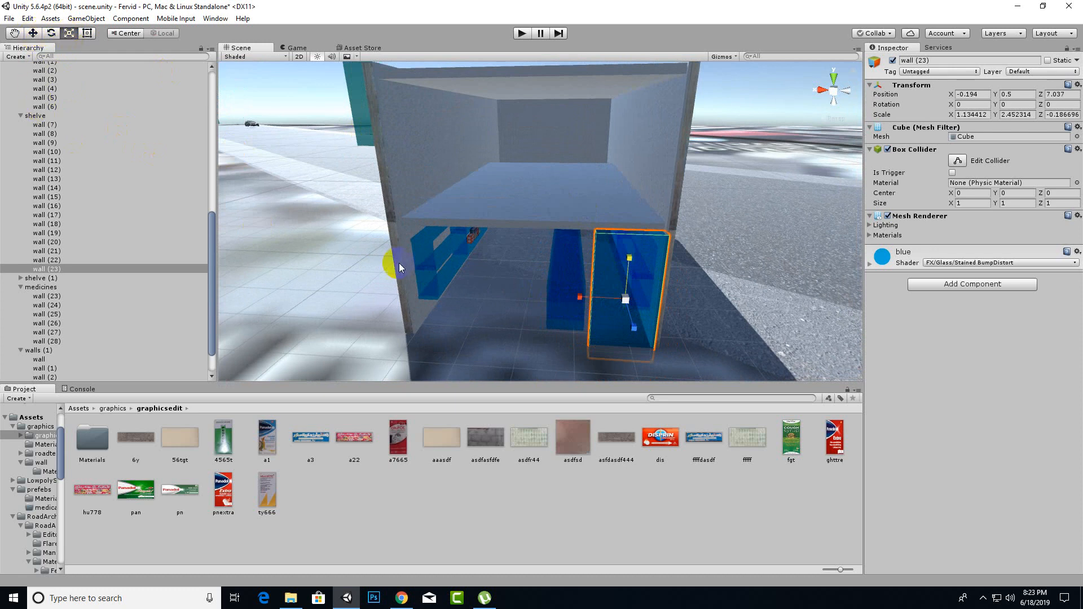
drag(572, 299, 509, 298)
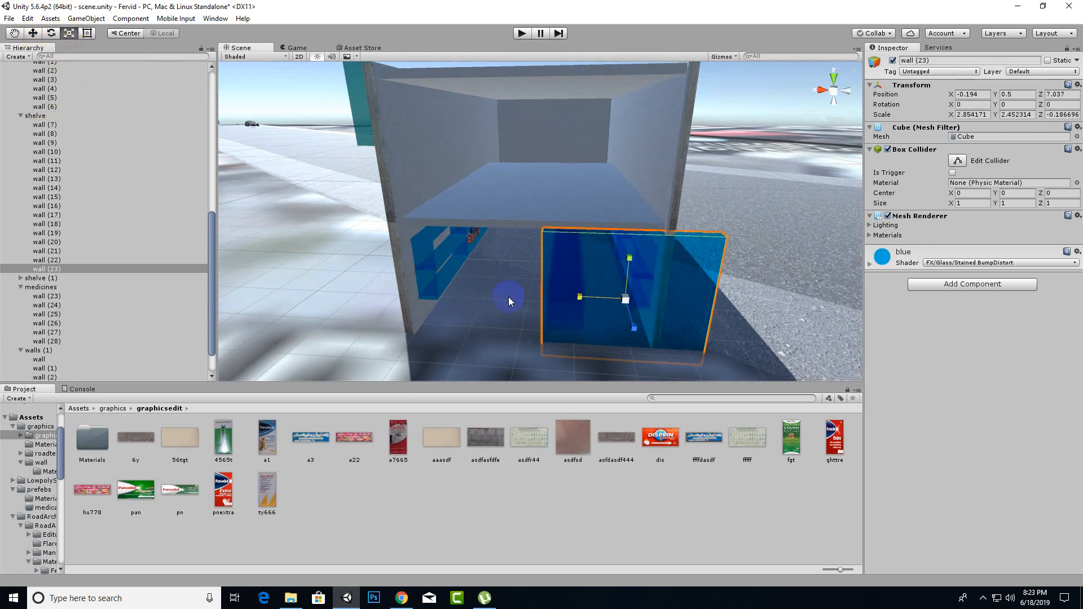
Move the blue front panel into the ground-floor opening against the side wall, at X 0.572, Z 6.97
key(w)
key(x)
drag(580, 300, 586, 326)
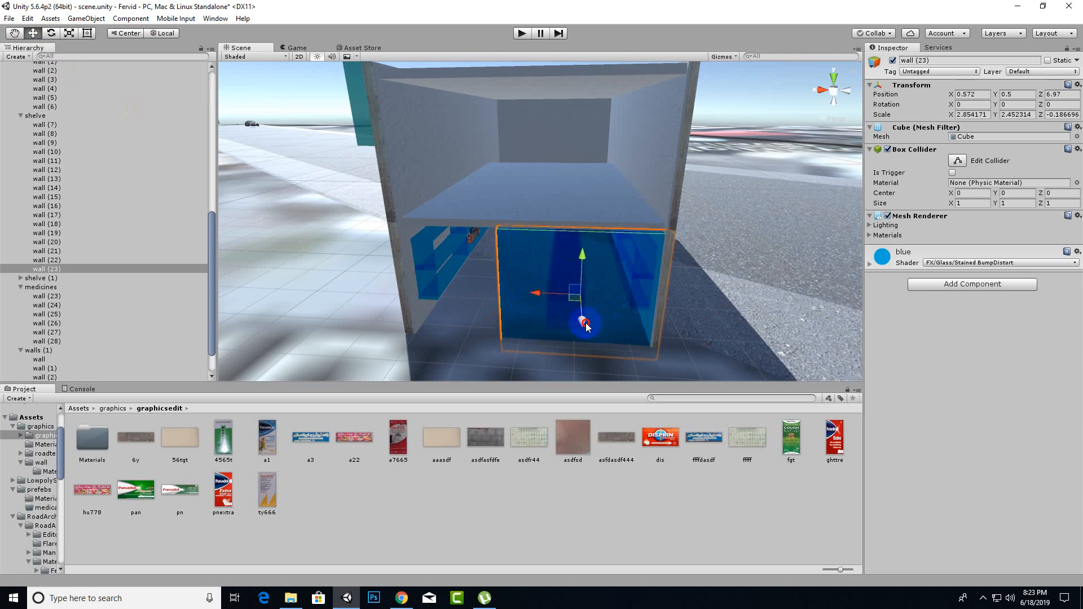
Reduce the front panel's height to about 2.086 and reposition it at Y 0.705, Z 6.95
click(68, 34)
drag(587, 262, 585, 244)
click(38, 35)
alt+drag(630, 285, 627, 250)
scroll(629, 249, up, 3)
scroll(630, 248, up, 2)
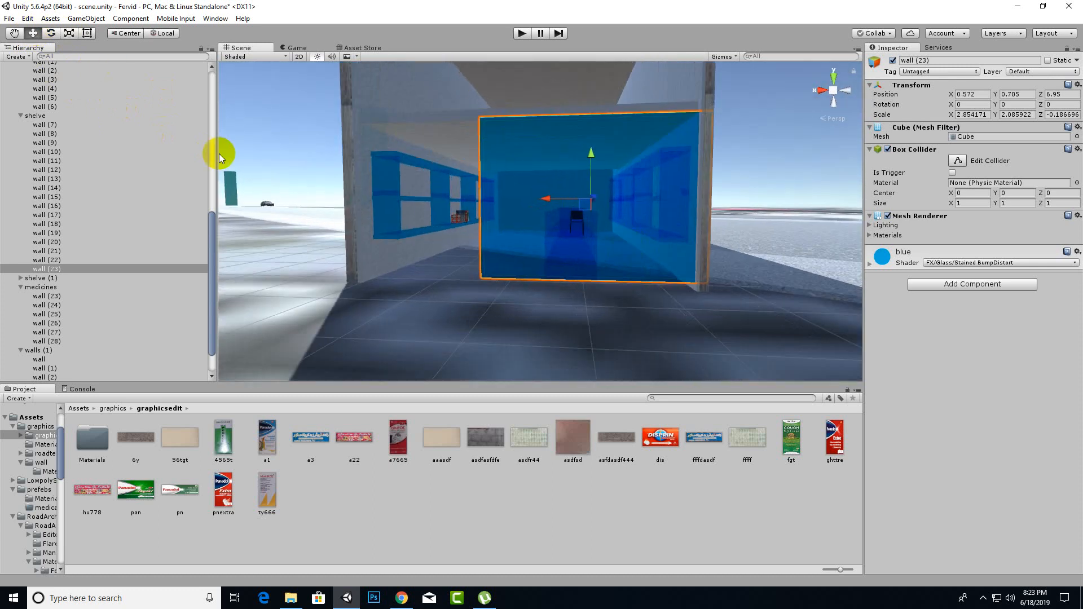
Increase the front panel's height to about 2.244 and fit it under the upper floor at Y 0.674, Z 6.921
key(r)
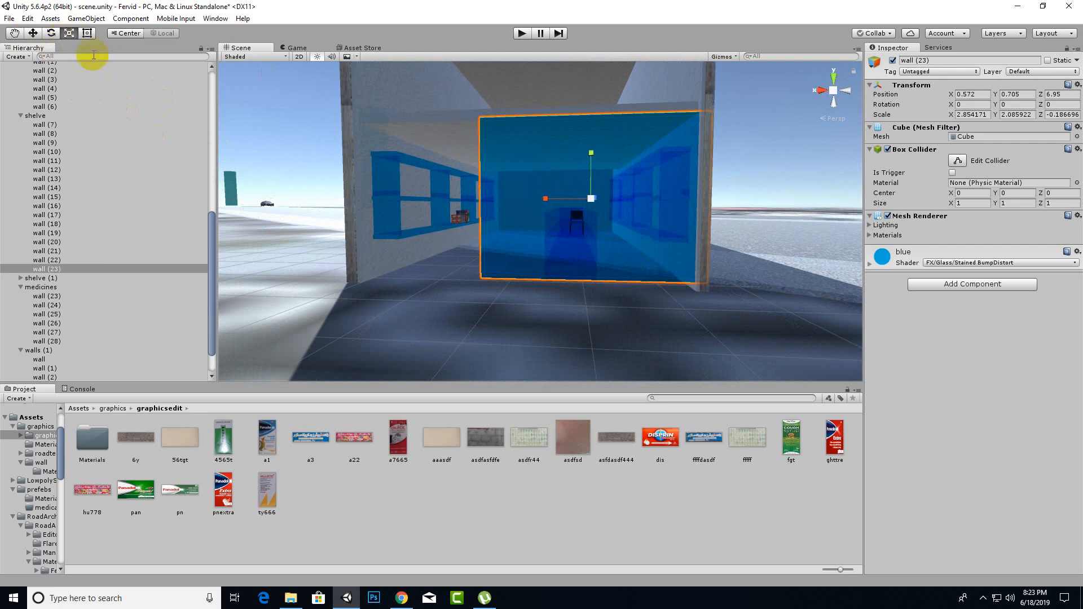
drag(595, 153, 597, 151)
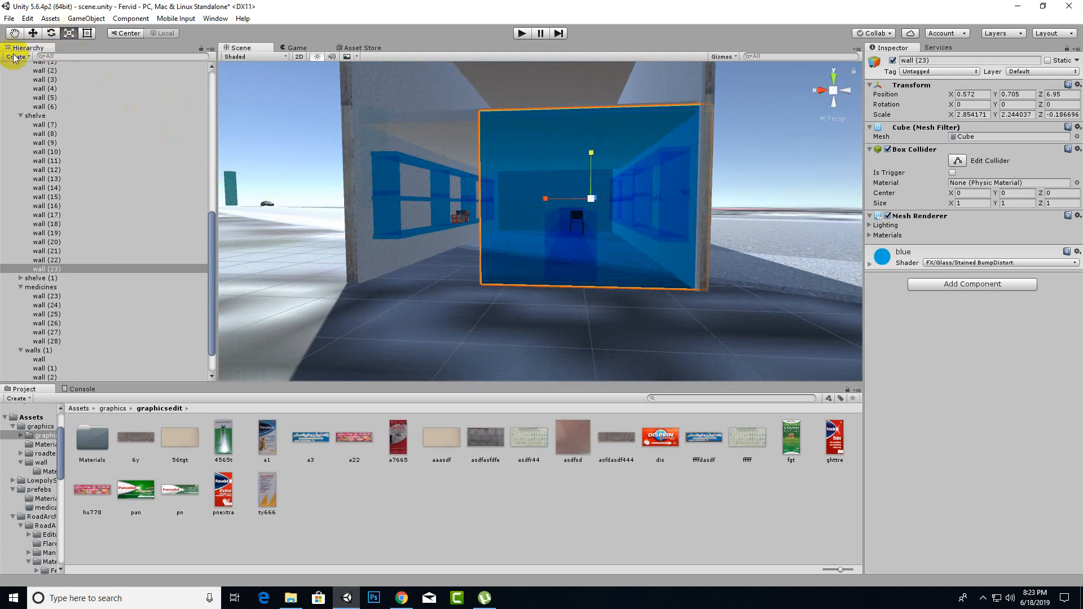
click(34, 35)
alt+drag(584, 199, 594, 309)
drag(597, 346, 597, 296)
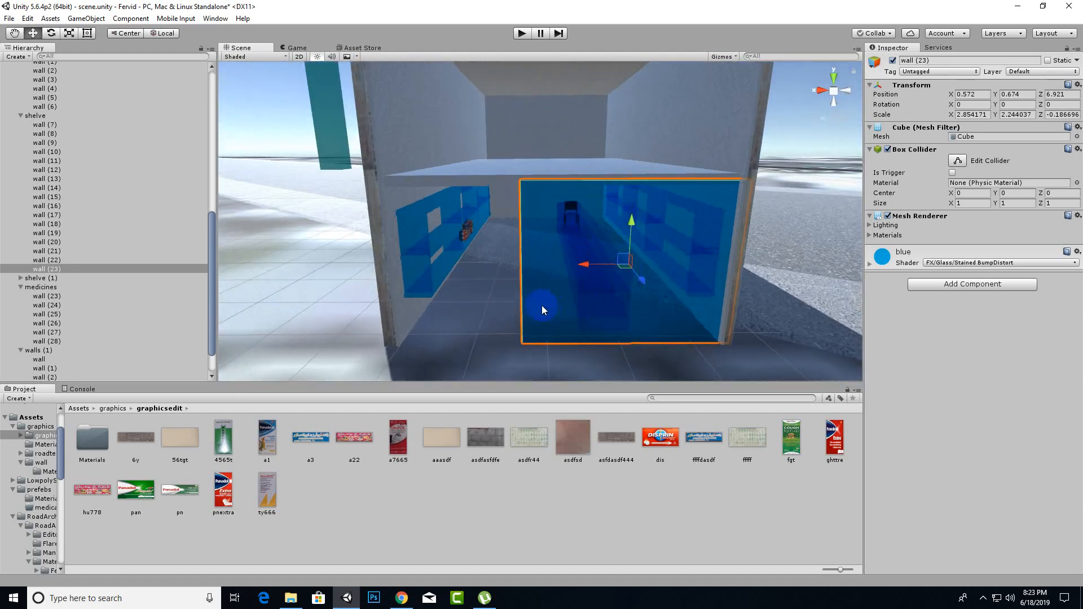
Duplicate the blue front panel and raise the copy to Y 2.991 in the upper-storey opening
key(ctrl+d)
drag(636, 222, 644, 67)
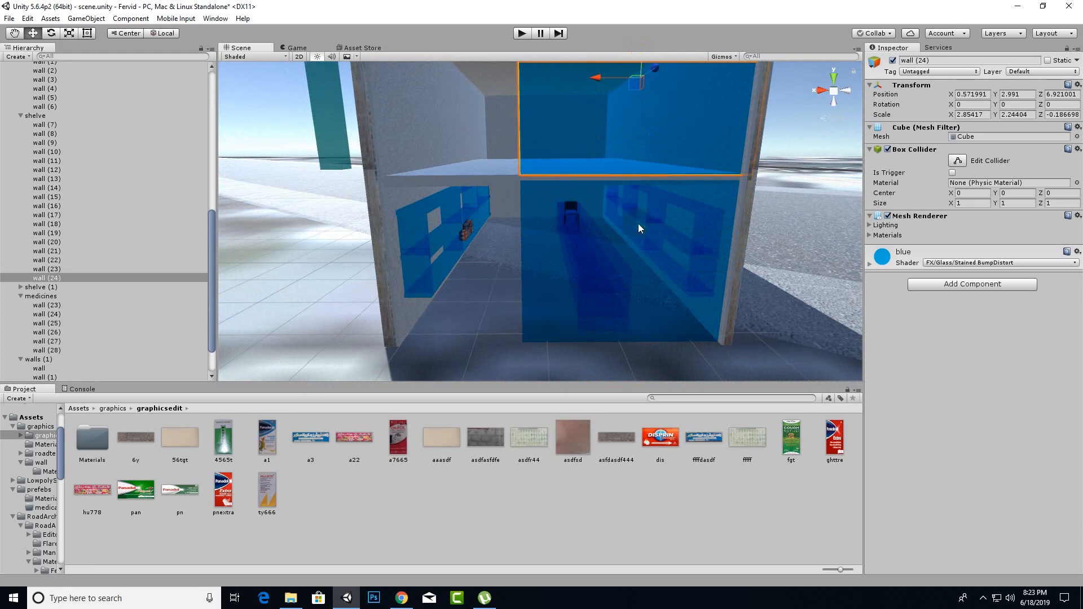
scroll(638, 224, down, 5)
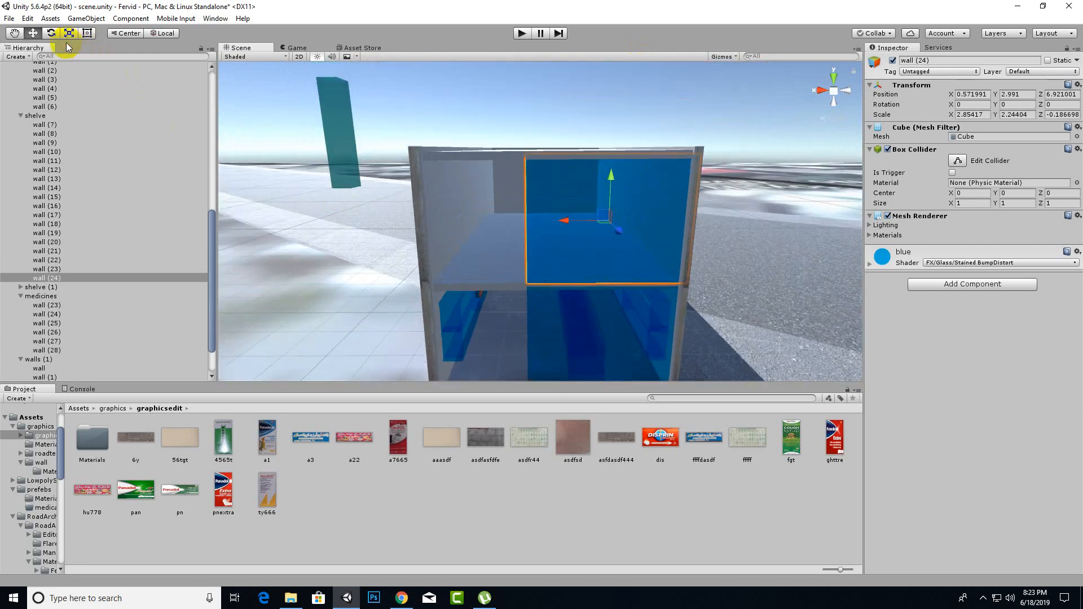
Widen the upper front panel to about 6.614 and shift it sideways to X 0.857
click(68, 33)
drag(563, 224, 503, 230)
click(39, 34)
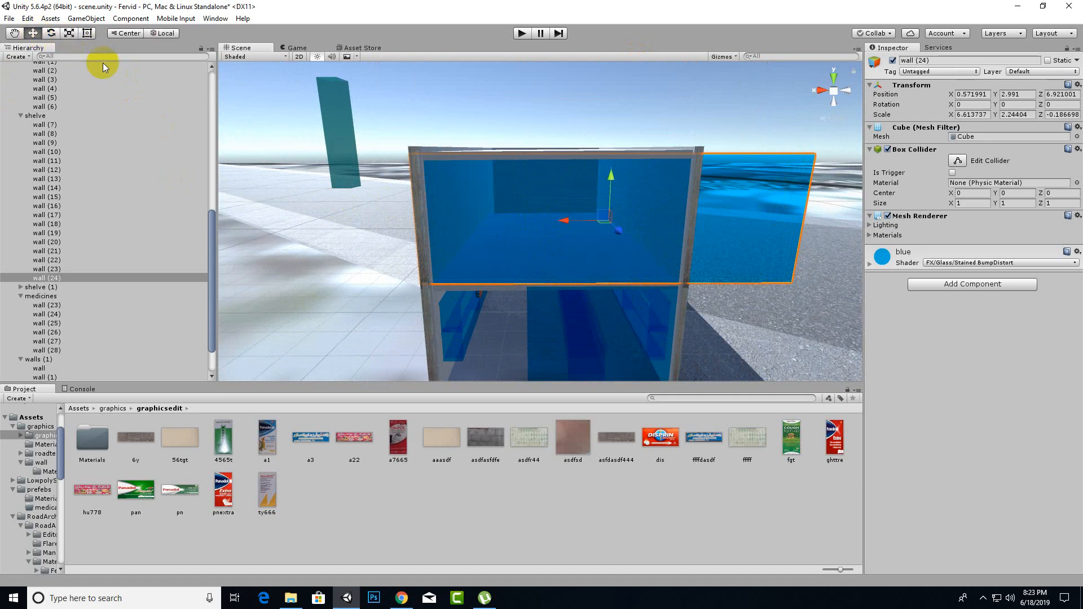
drag(599, 234, 587, 268)
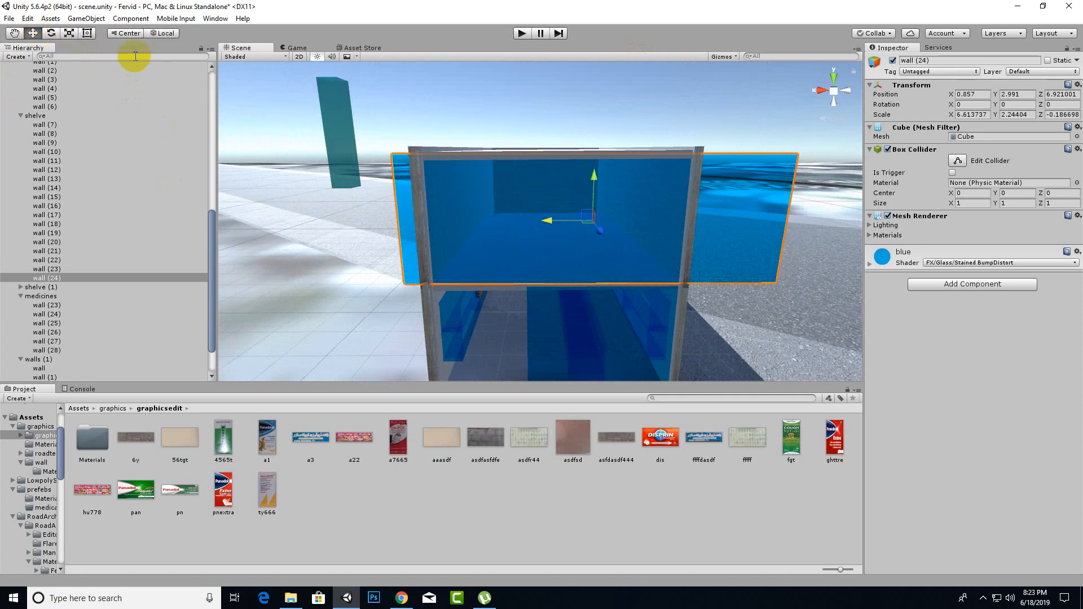
Narrow the upper front panel to about 4.574 and position it at X 1.525 within the upper-storey opening
drag(548, 221, 514, 223)
click(34, 33)
click(69, 33)
click(34, 33)
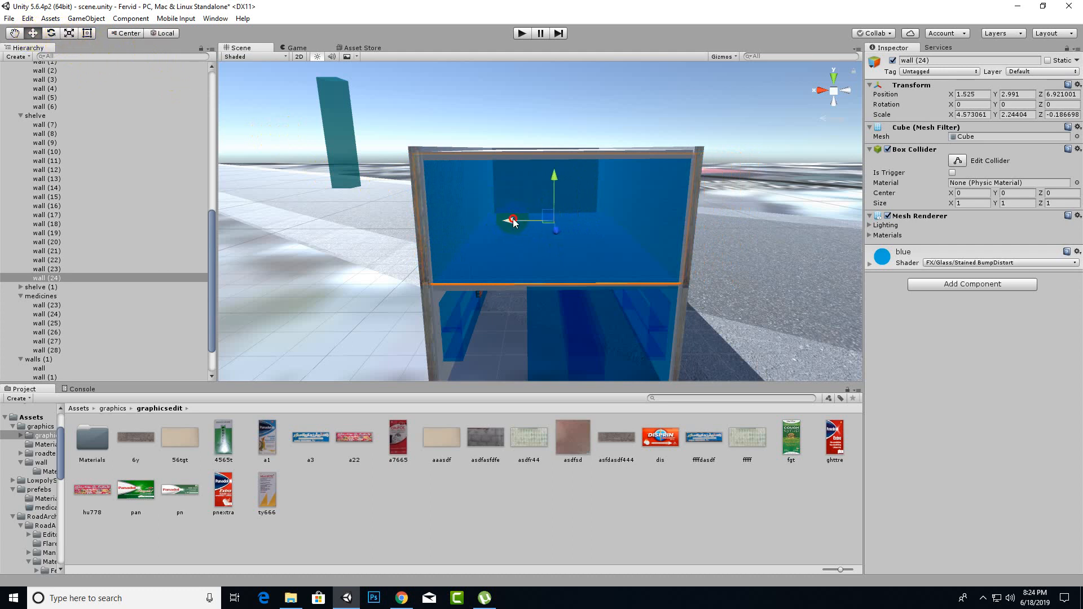
Duplicate the lower front panel as a strip about 0.69 wide beside the doorway, with another copy in the doorway at X 2.595
mouse_move(597, 311)
right_down()
mouse_move(653, 323)
mouse_move(598, 298)
right_up()
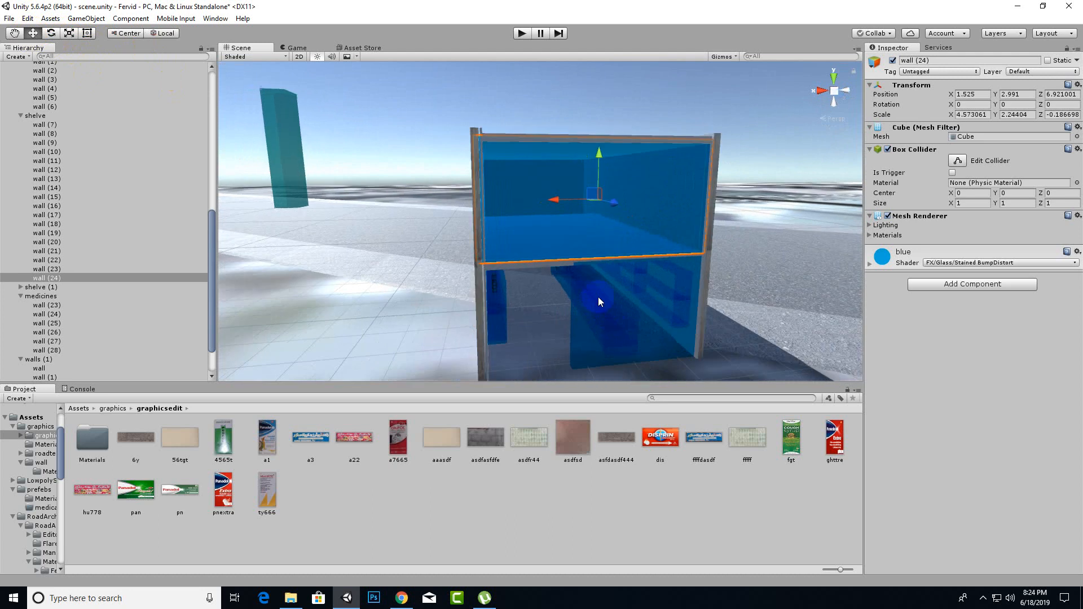
click(631, 308)
alt+drag(668, 337, 607, 329)
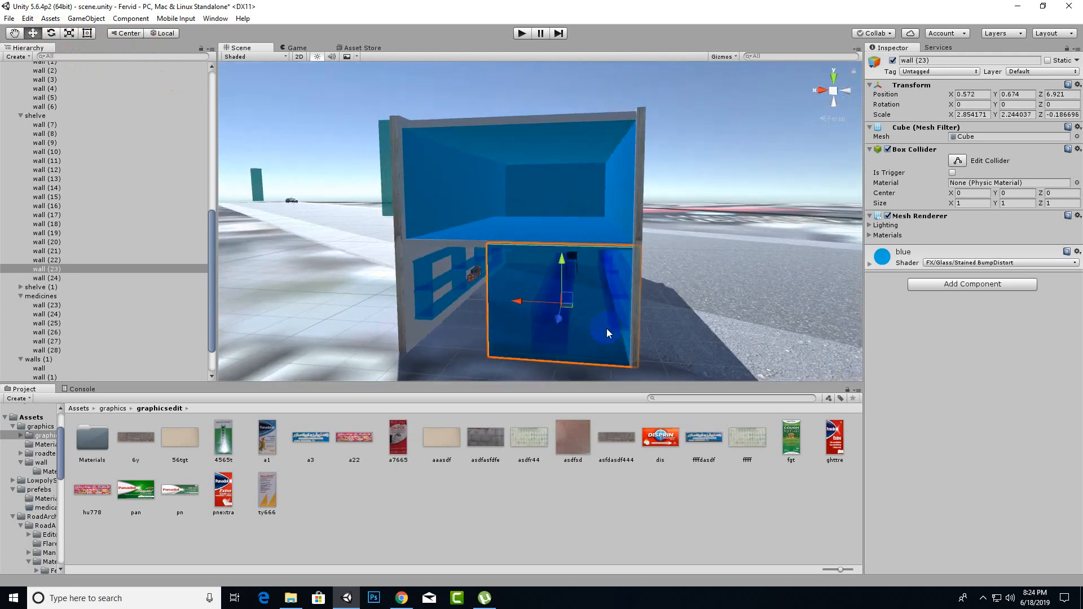
key(ctrl+d)
drag(518, 313, 367, 309)
click(69, 33)
scroll(388, 293, up, 3)
click(33, 32)
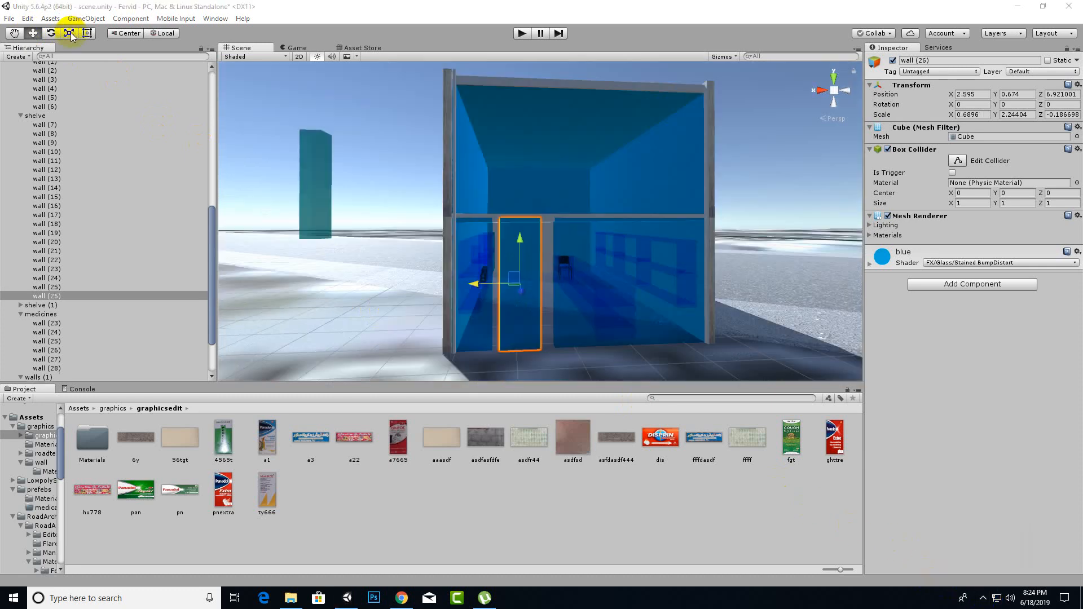
Reshape the doorway panel to about 1.169 wide and 0.253 high, and fit it above the doorway at X 2.525, Y 1.65
click(69, 33)
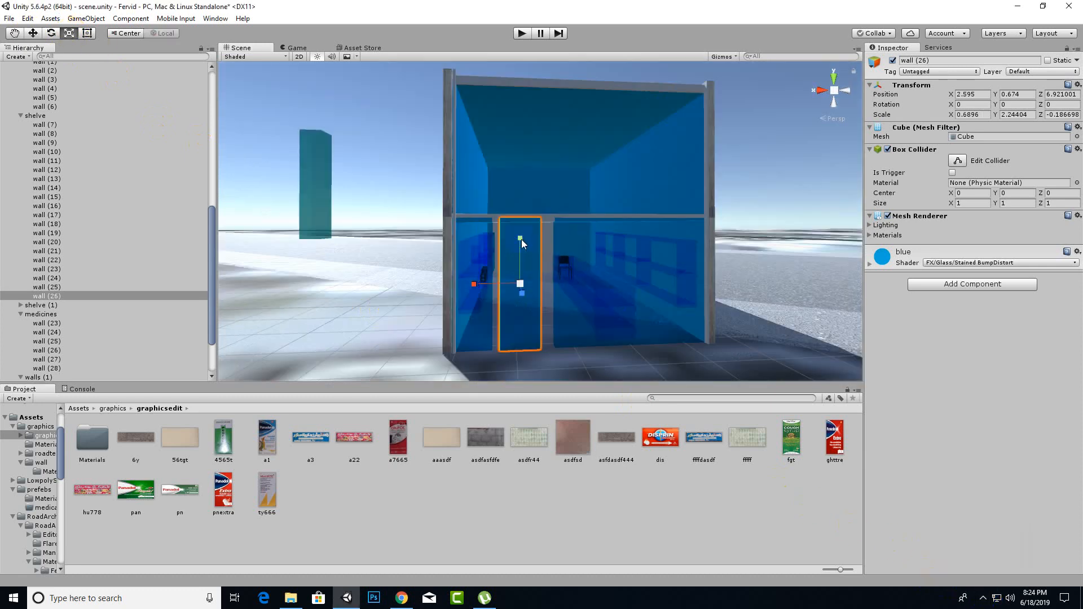
drag(521, 239, 524, 279)
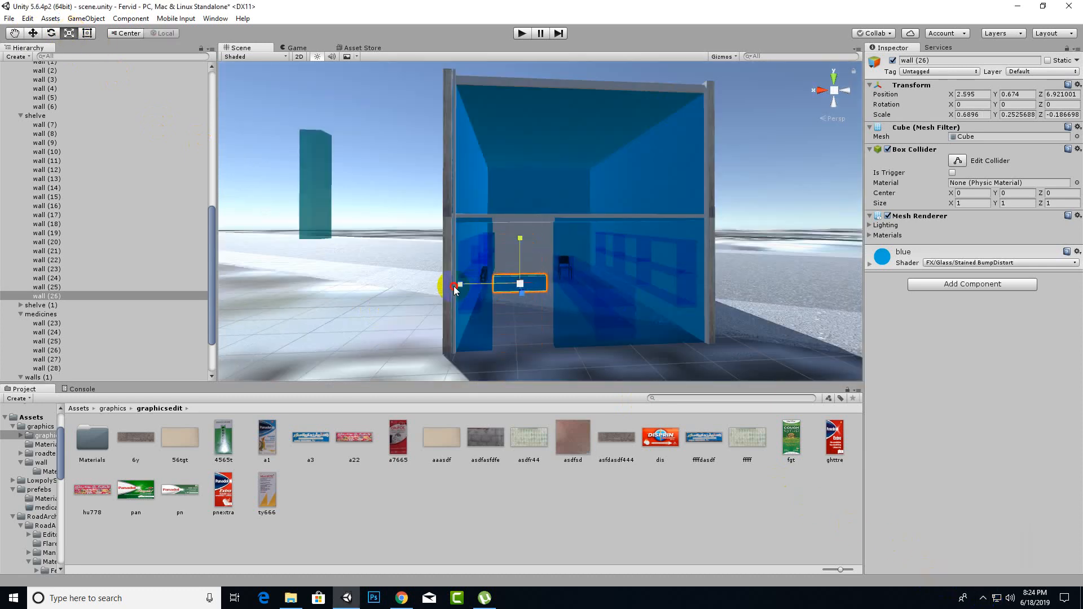
click(33, 33)
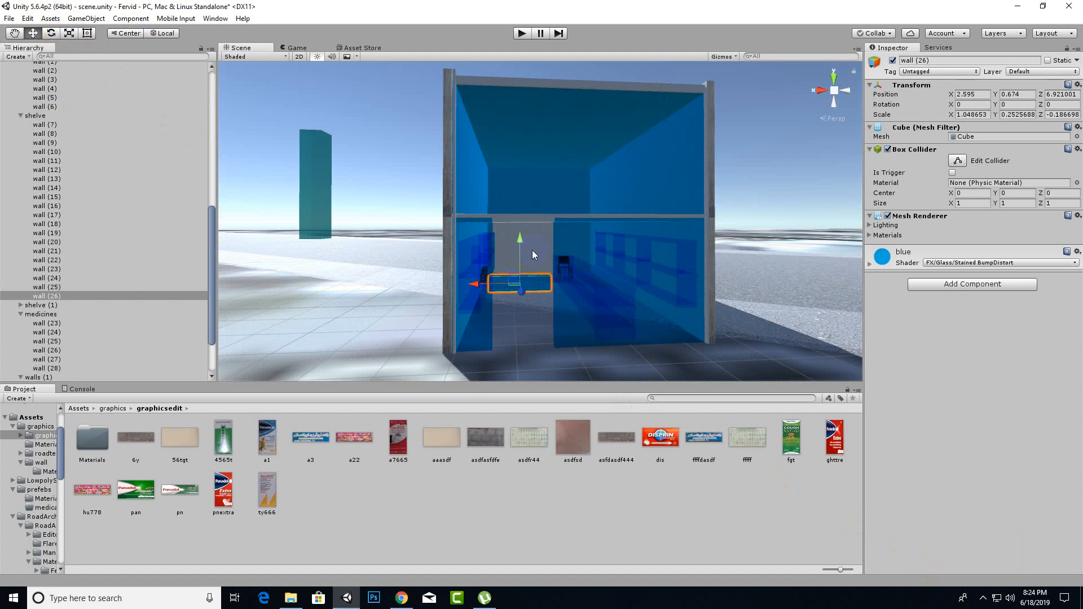
drag(520, 248, 506, 188)
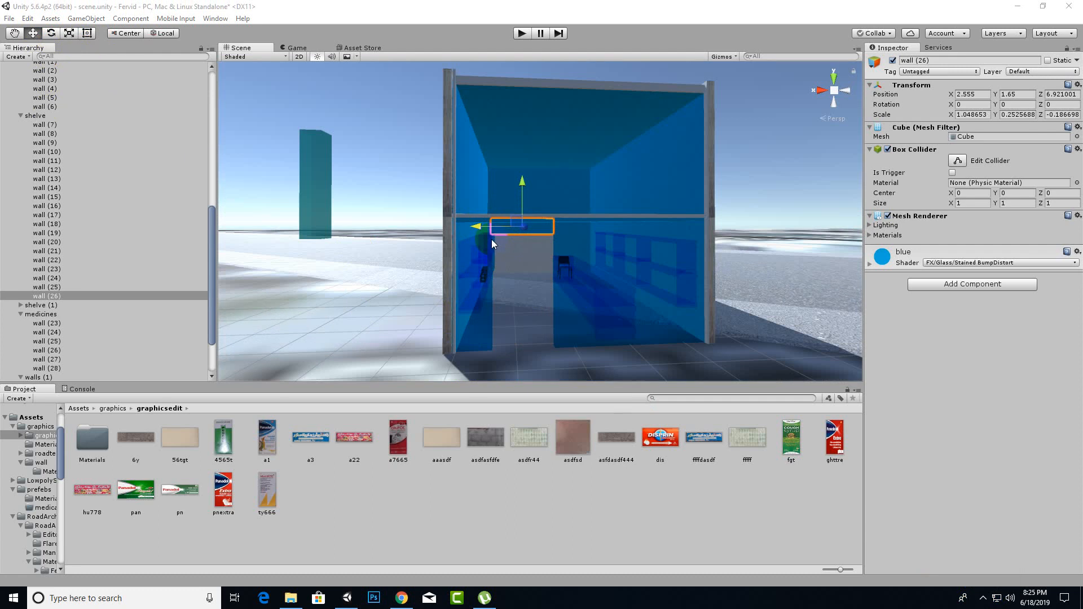
scroll(493, 228, up, 2)
mouse_move(468, 229)
mouse_down()
mouse_move(453, 234)
mouse_move(483, 236)
mouse_up()
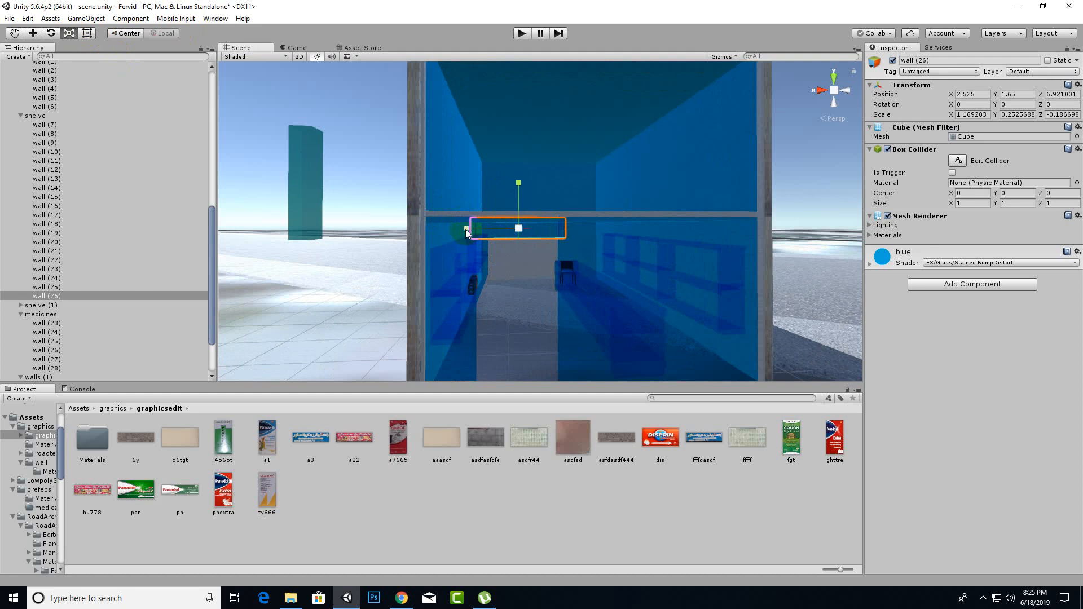
alt+drag(524, 251, 477, 273)
scroll(477, 273, up, 2)
click(478, 274)
alt+drag(503, 307, 508, 238)
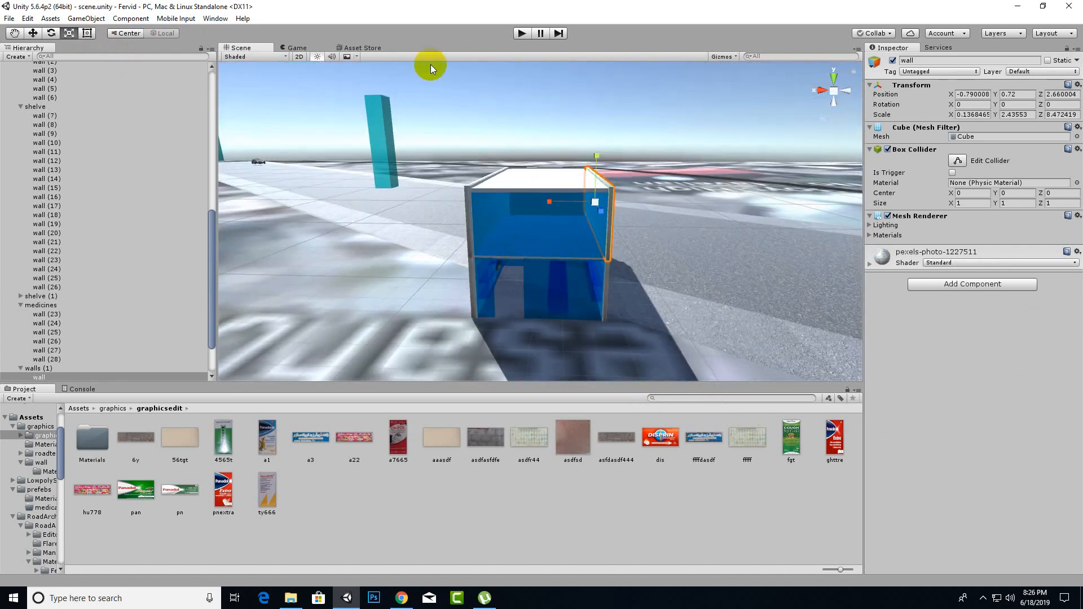
Search the Asset Store for "probuilder" and open the ProBuilder 2.x page
click(360, 48)
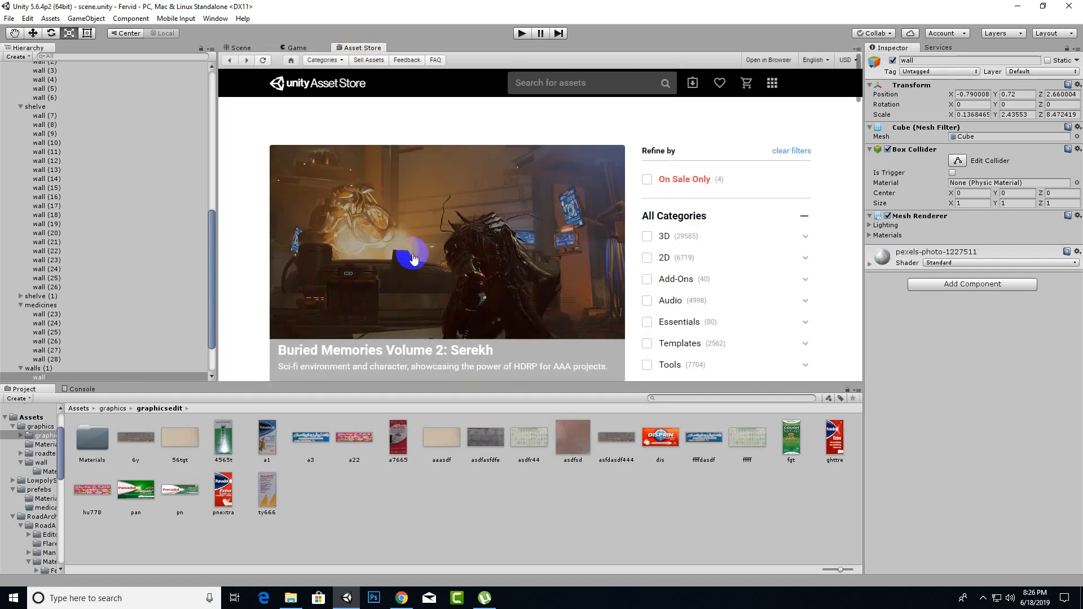
click(594, 89)
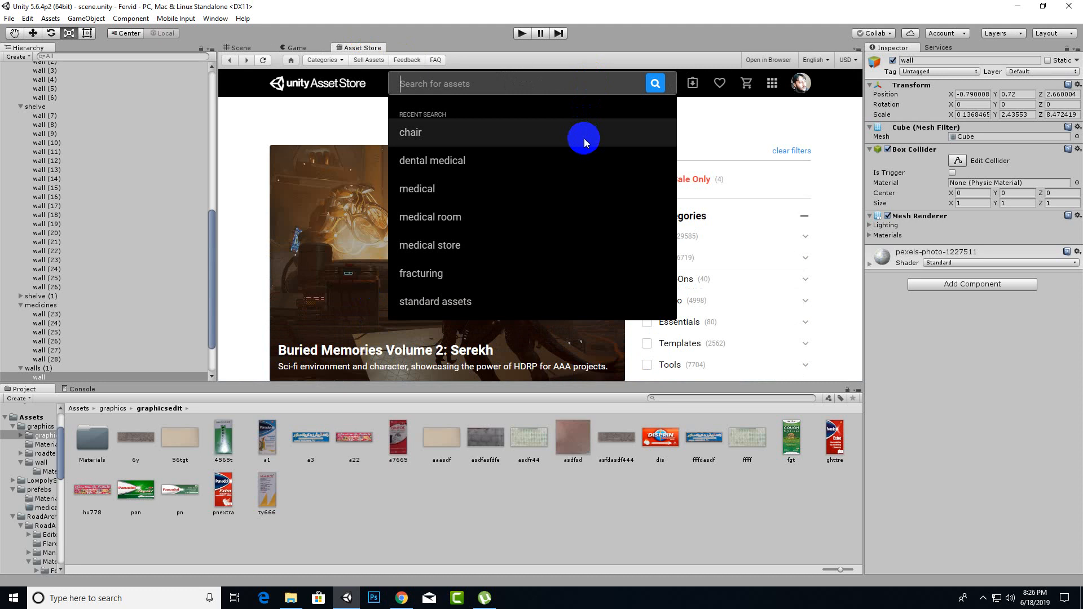
text(pro)
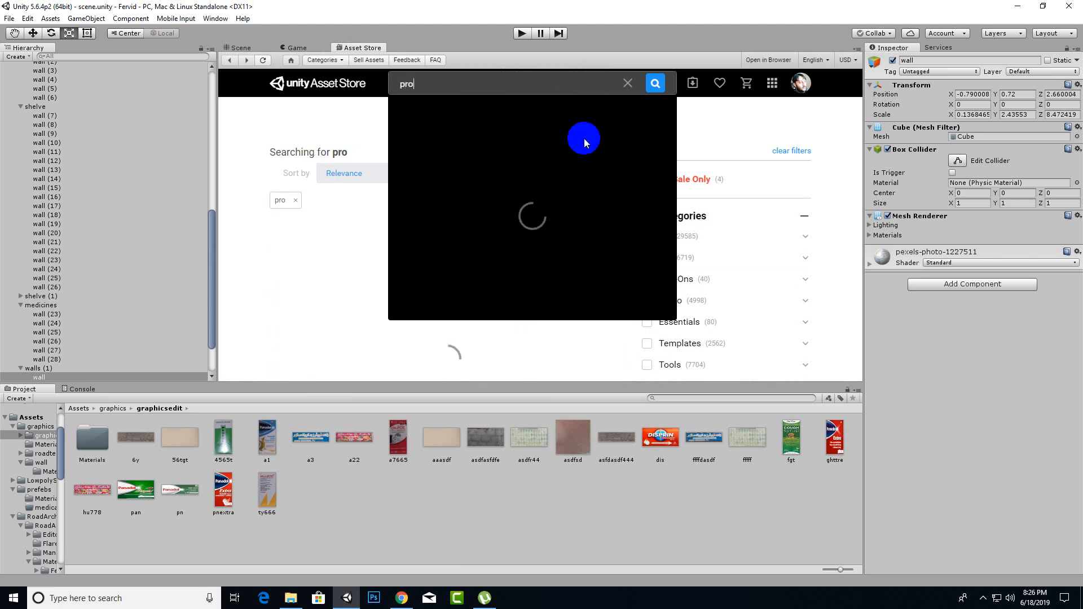
text(builder)
key(Return)
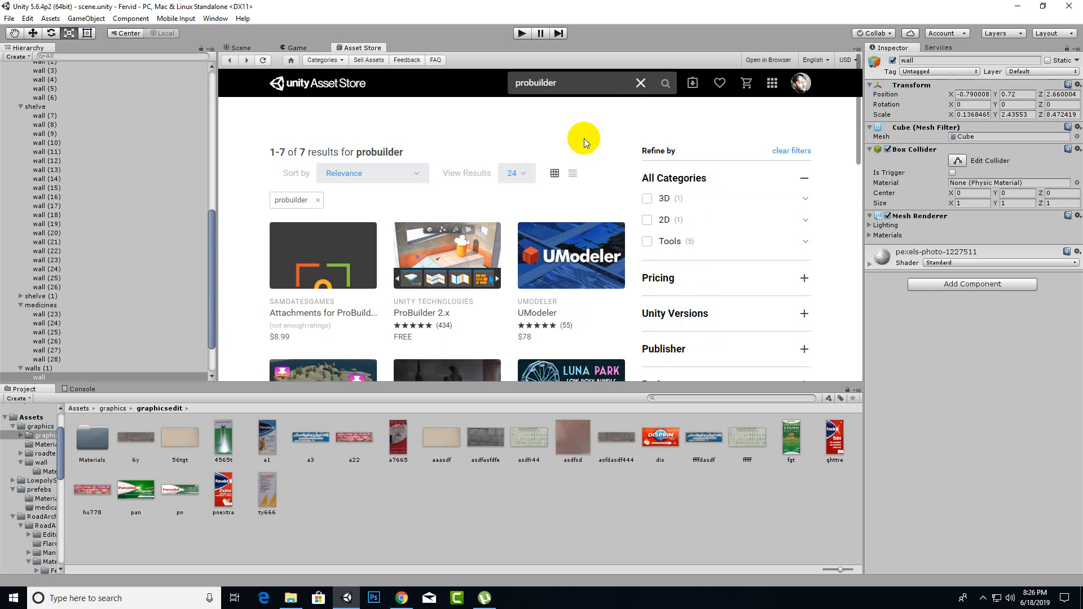
mouse_move(463, 250)
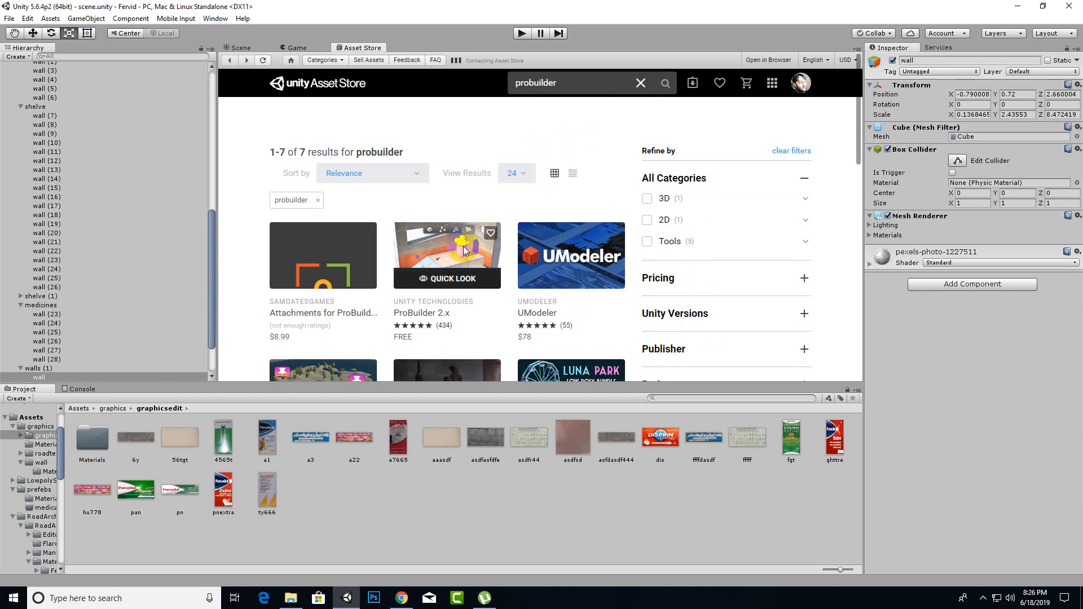
click(463, 250)
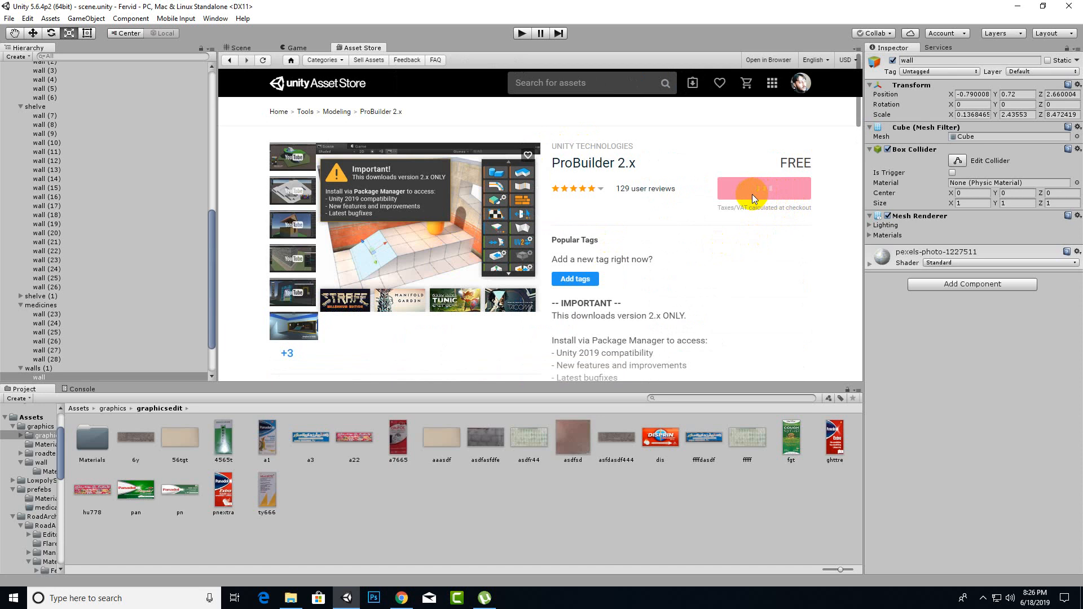
Download the free ProBuilder 2.x package and import it into the project
click(774, 221)
scroll(605, 321, down, 4)
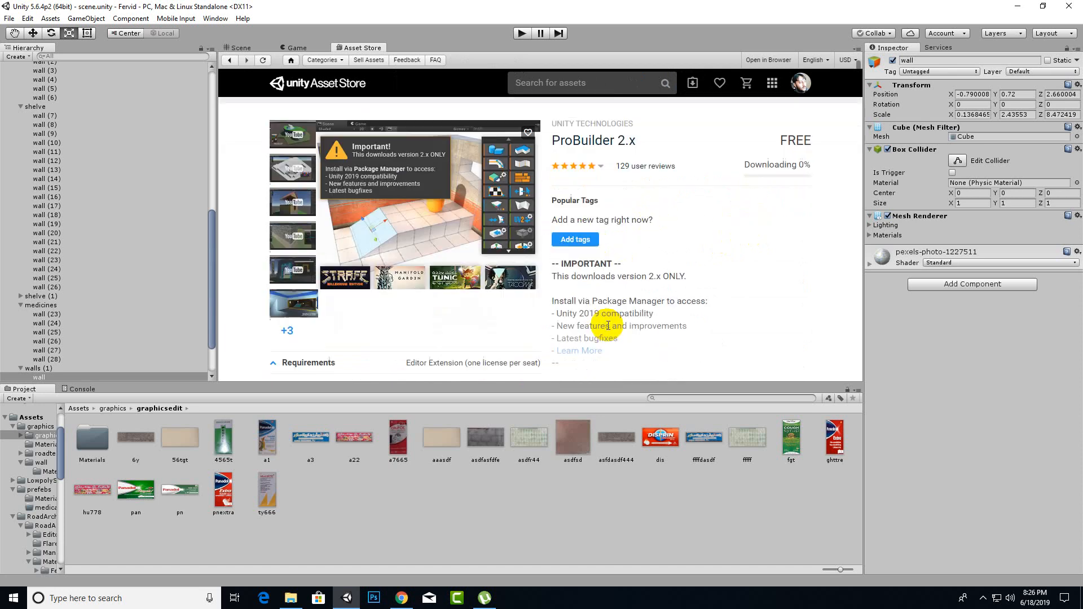
scroll(609, 323, up, 4)
scroll(738, 245, down, 2)
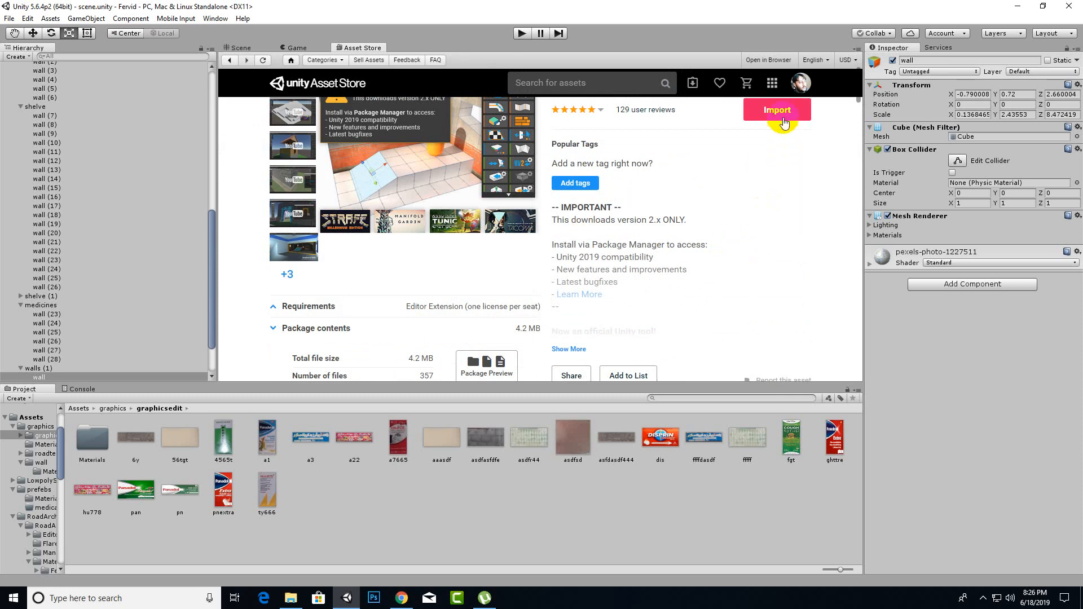
click(778, 111)
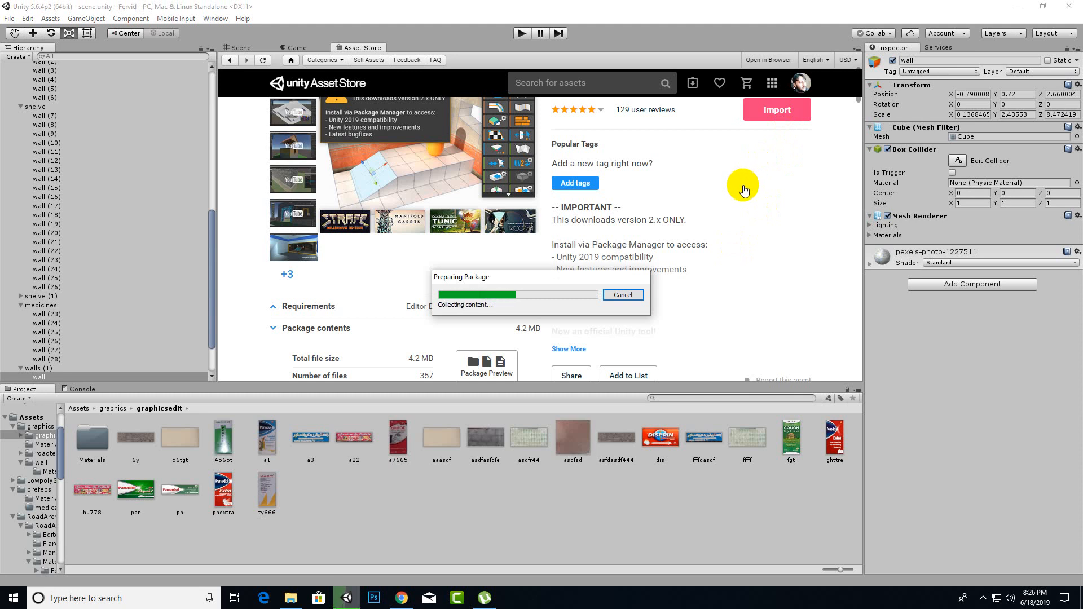
click(180, 205)
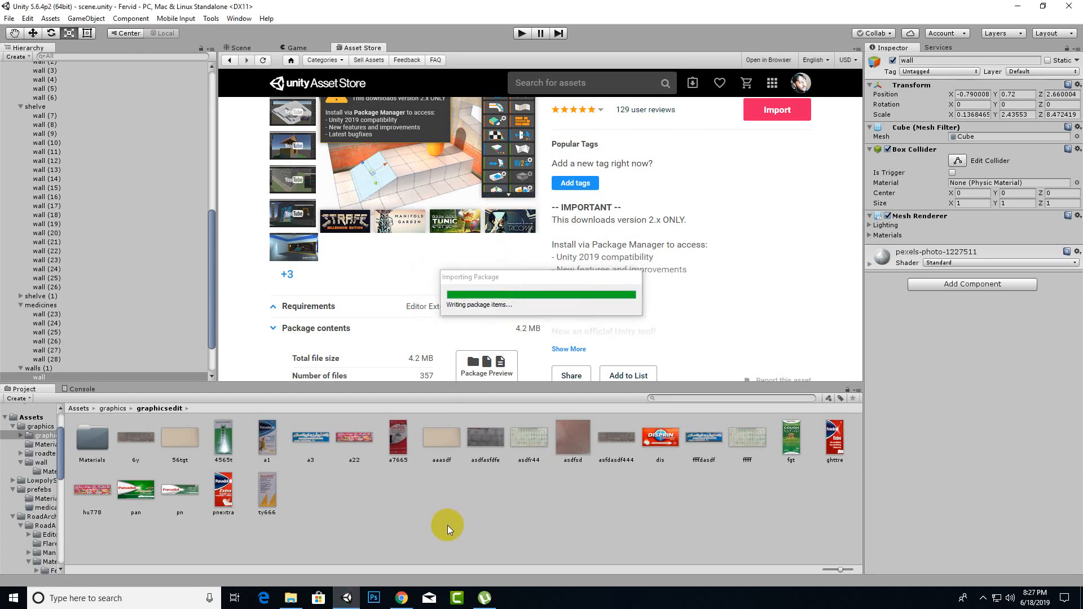
click(409, 602)
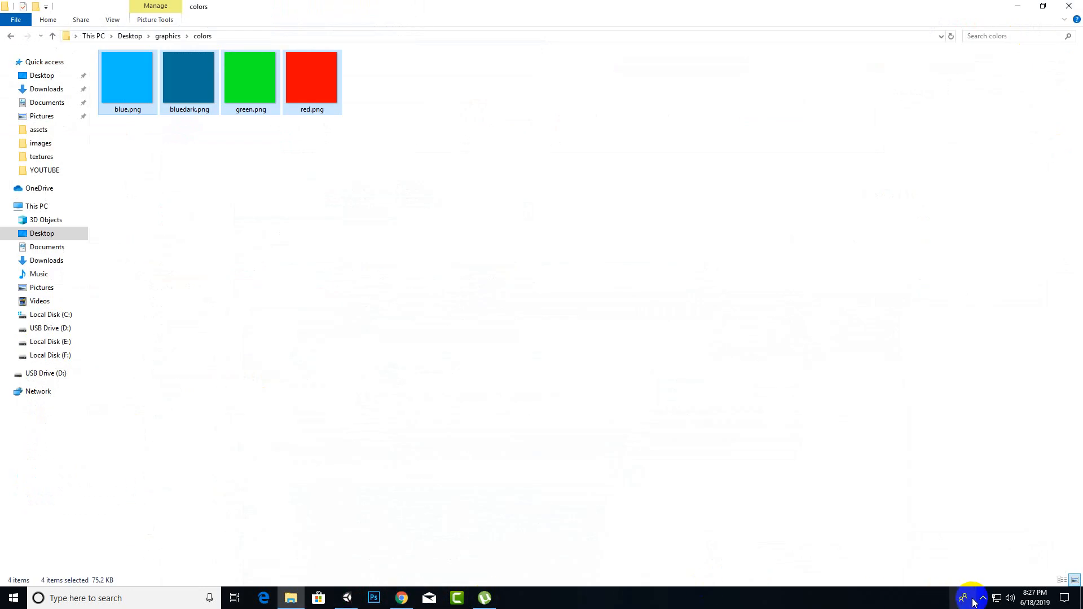
click(972, 599)
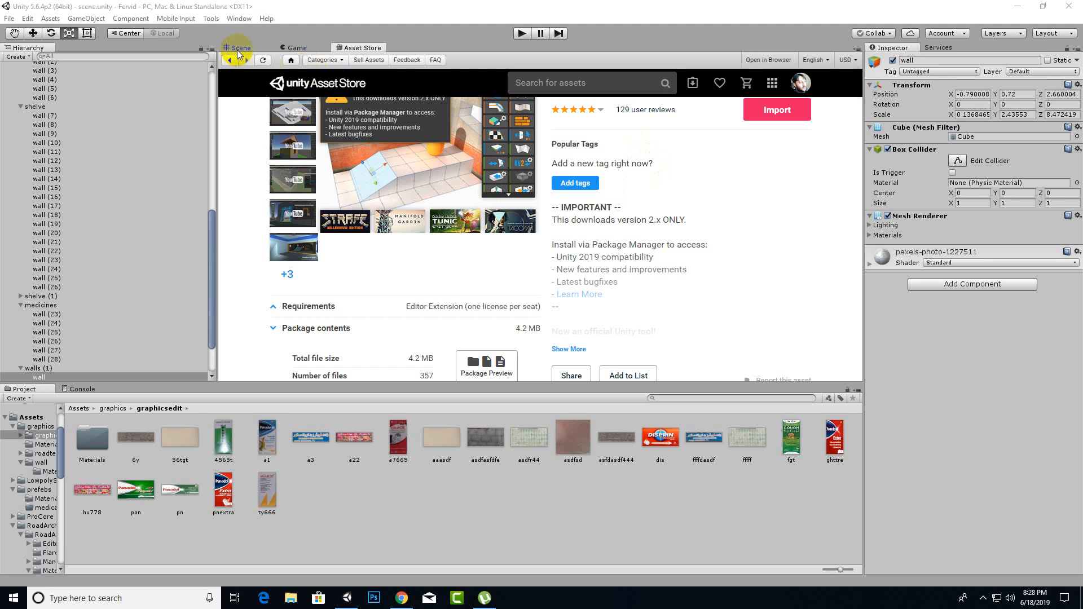
Return to the scene view and open the ProBuilder window, placing it beside the store model
click(238, 53)
scroll(419, 281, down, 4)
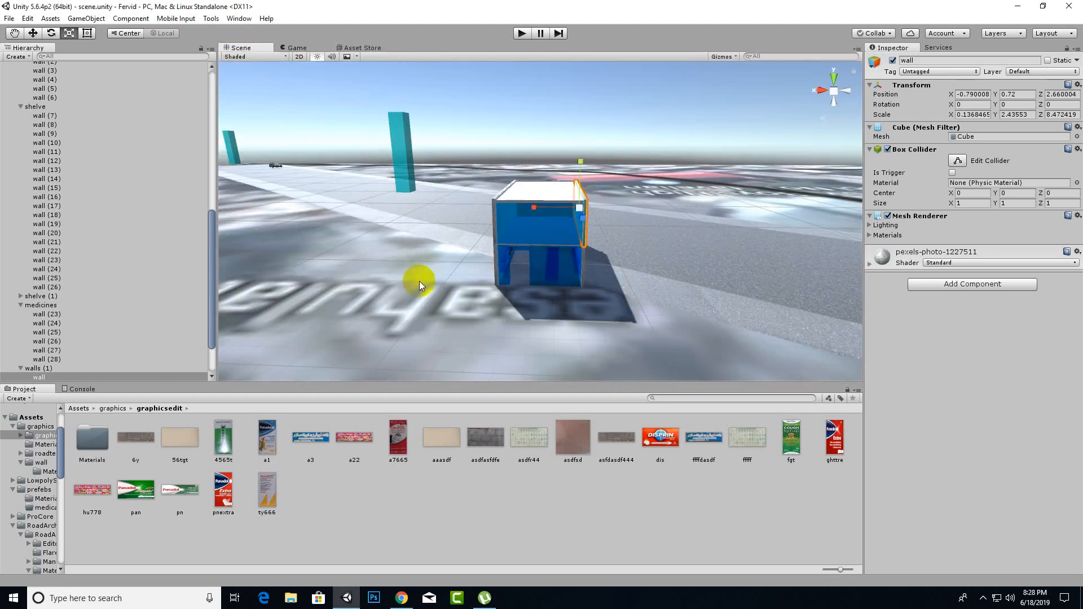
middle_drag(475, 207, 479, 237)
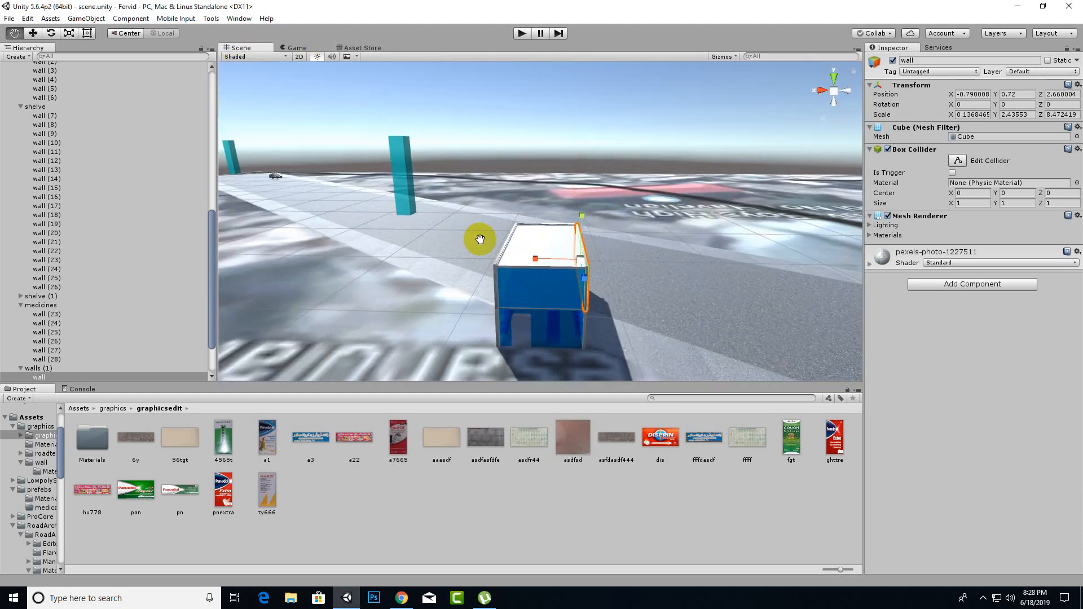
click(212, 19)
mouse_move(221, 45)
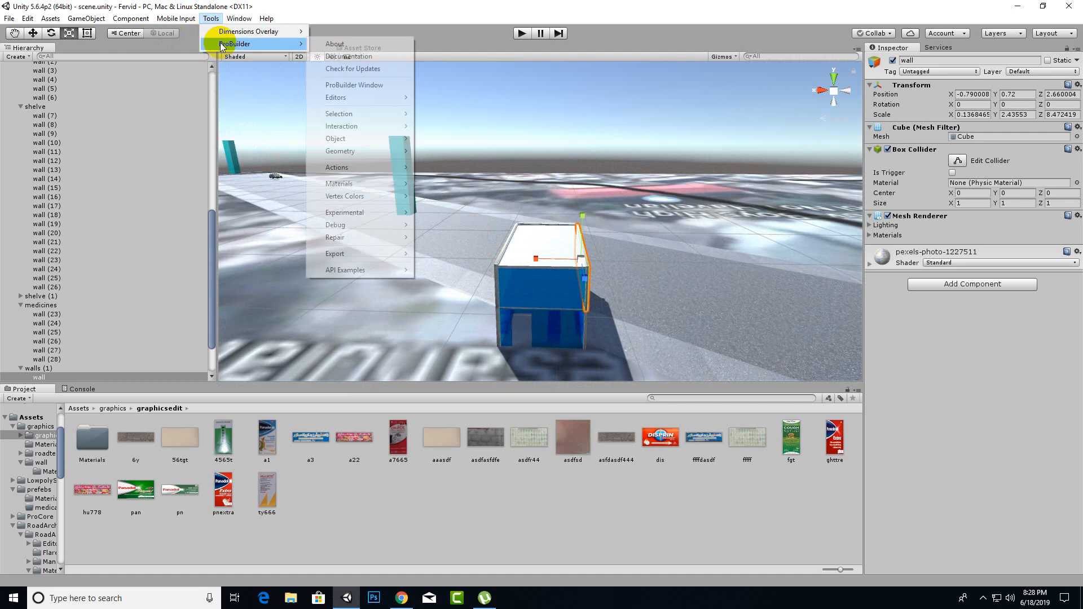
click(373, 86)
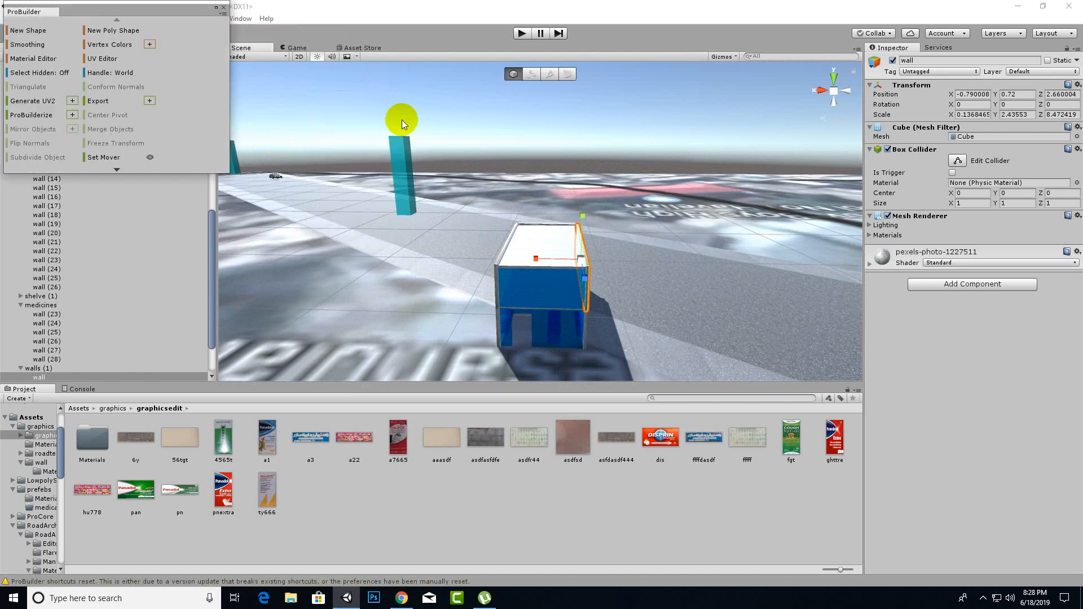
drag(164, 21, 348, 94)
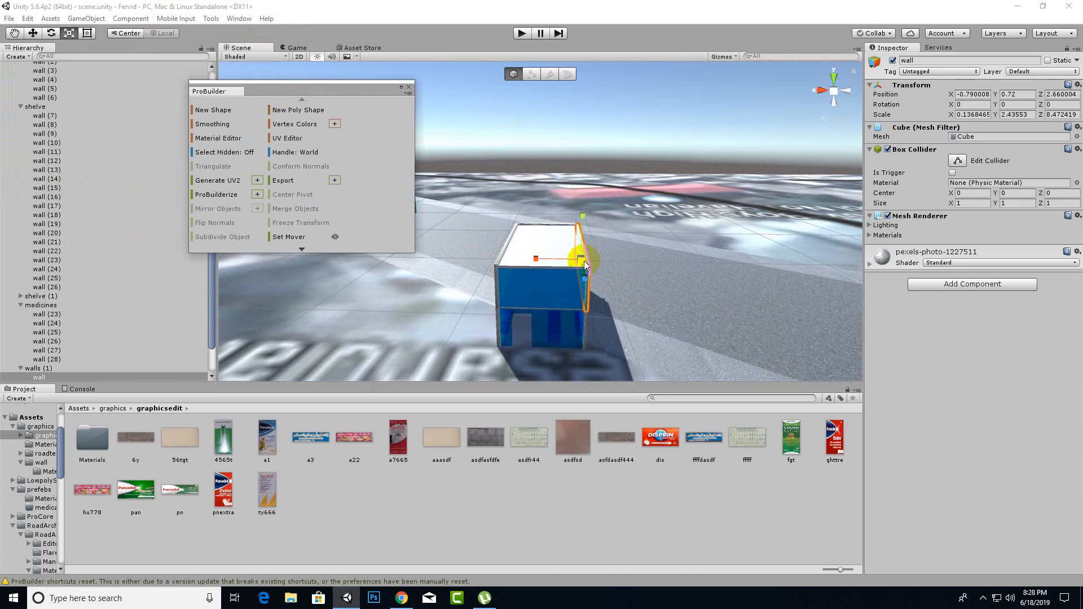
Examine the store's two floors and blue glass front from the roof and front sides
middle_drag(529, 277, 459, 247)
scroll(500, 273, up, 2)
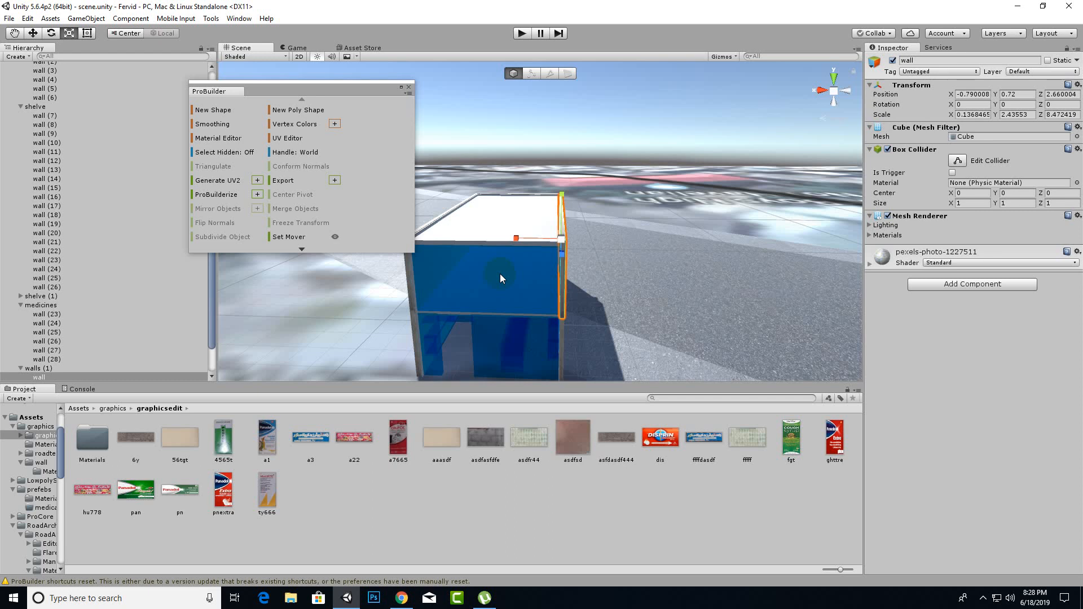
alt+drag(500, 273, 538, 214)
scroll(503, 289, up, 5)
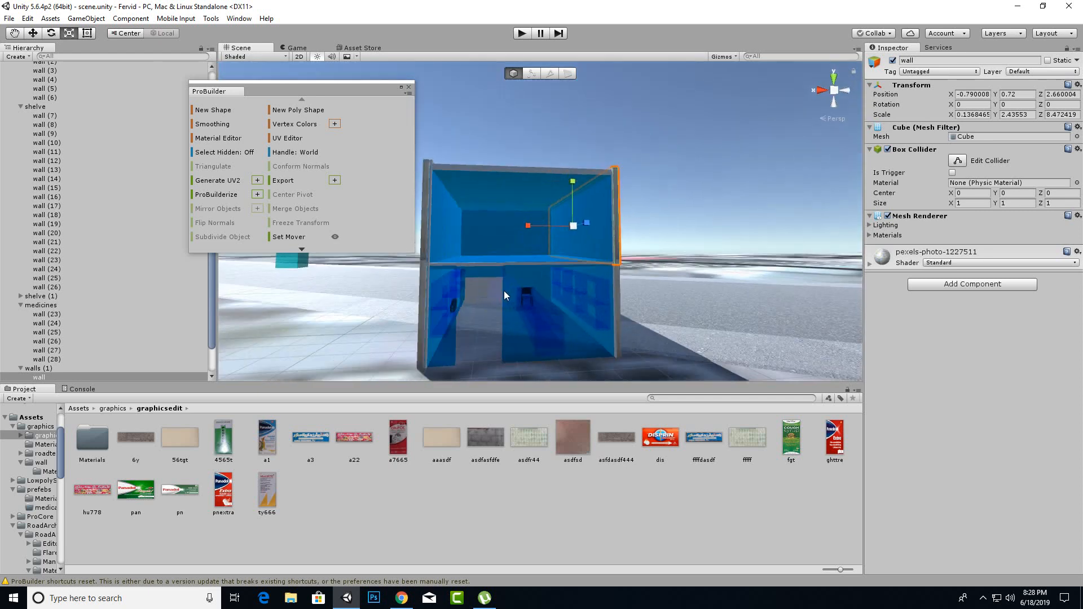
middle_drag(529, 272, 552, 232)
scroll(541, 323, down, 3)
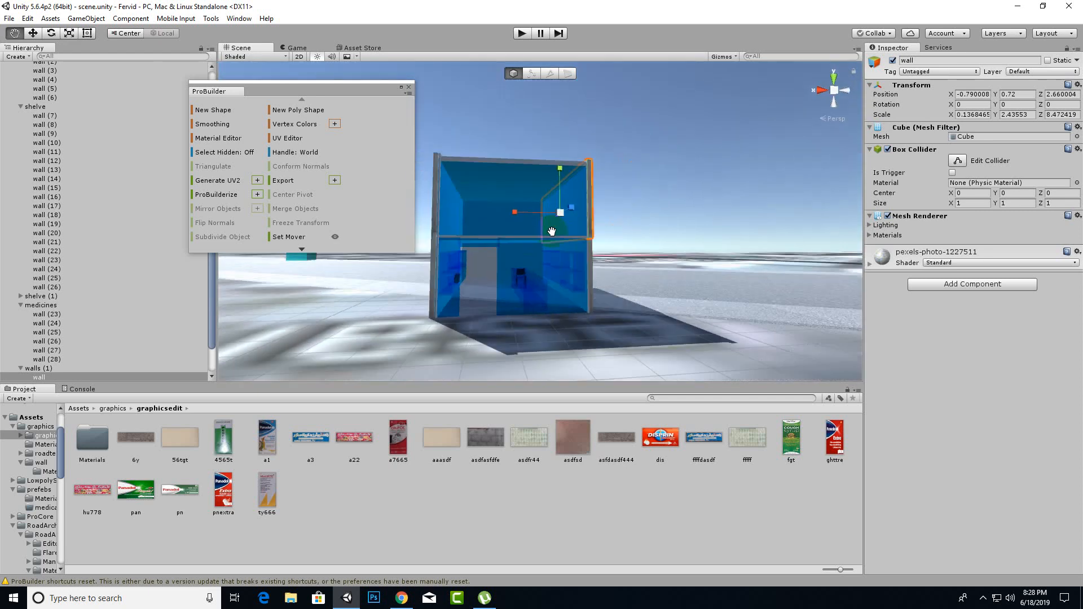
click(376, 154)
middle_drag(492, 169, 523, 191)
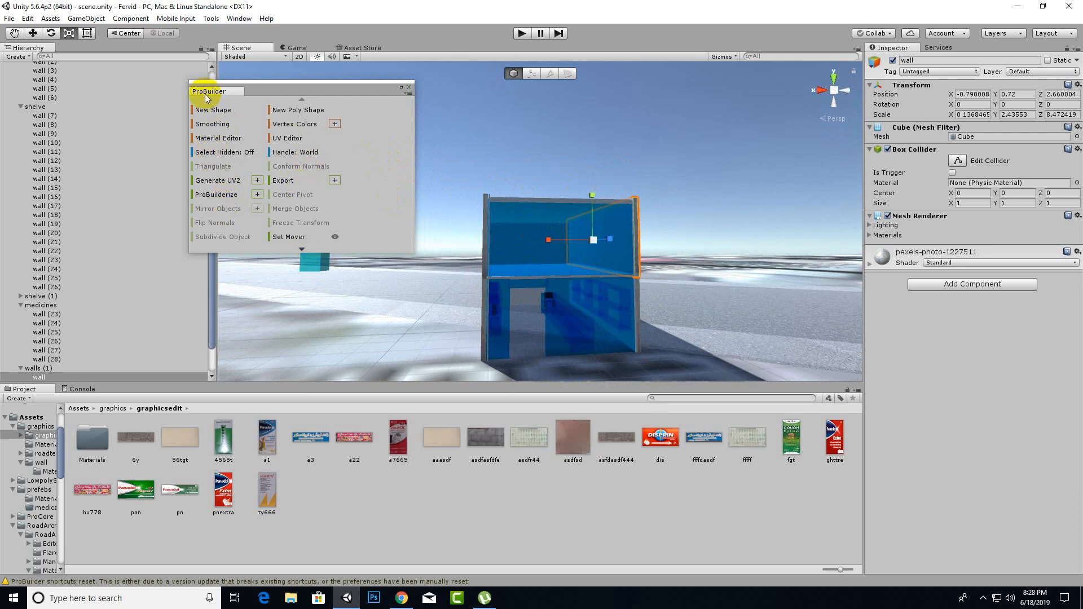
Start a new ProBuilder shape and choose Stair, previewing it on the store's roof
click(222, 112)
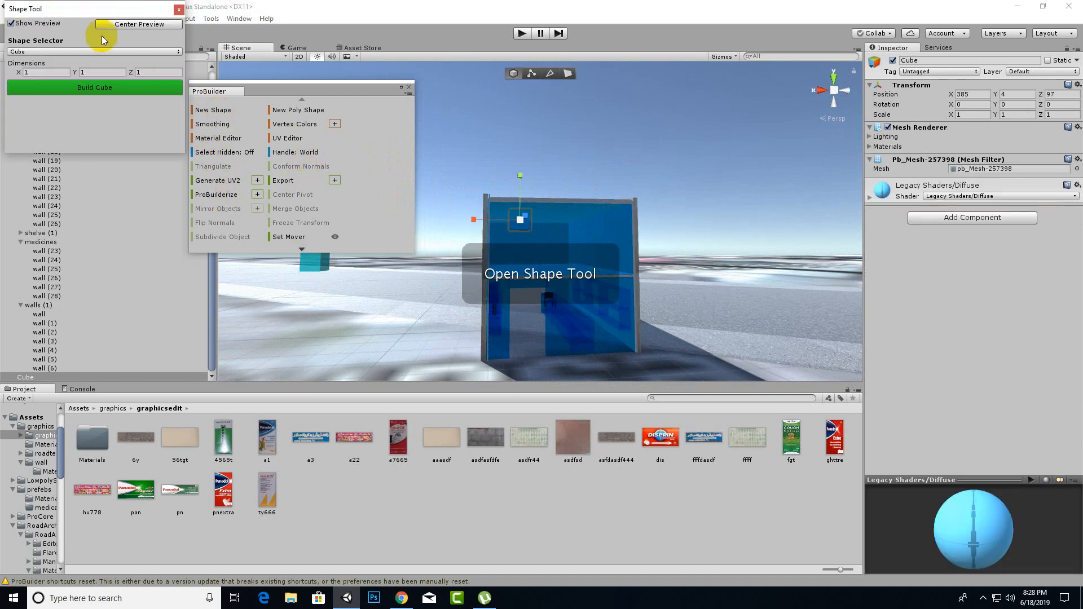
drag(80, 12, 332, 169)
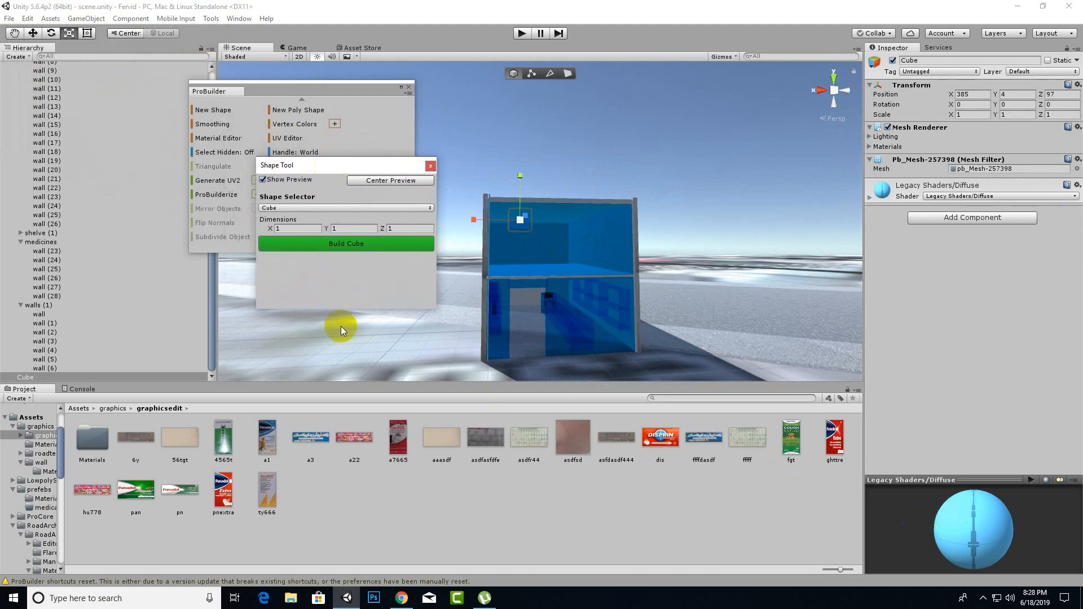
click(334, 245)
click(327, 208)
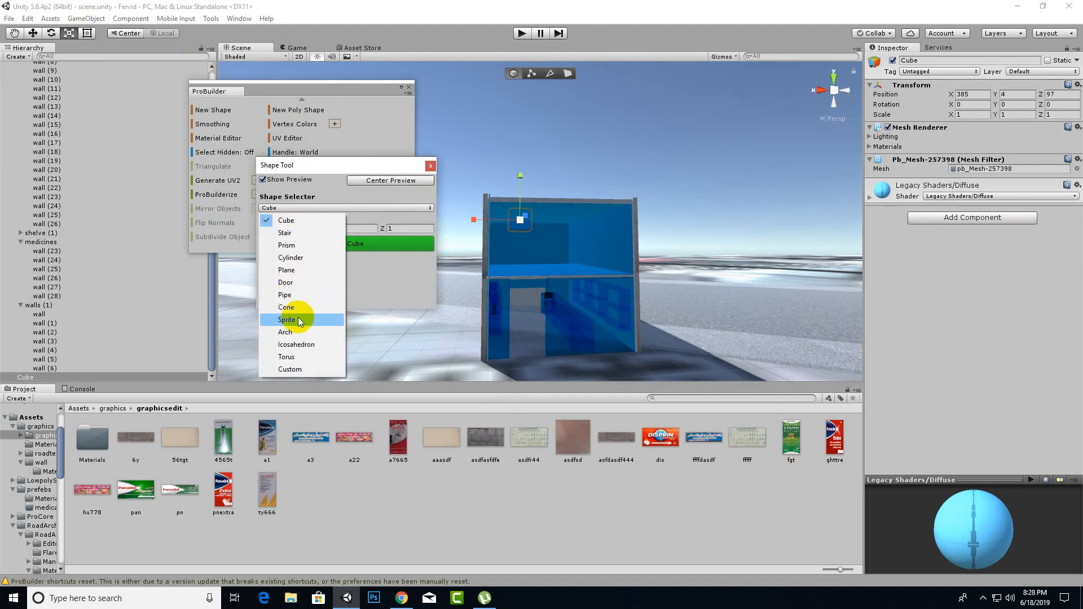
click(303, 233)
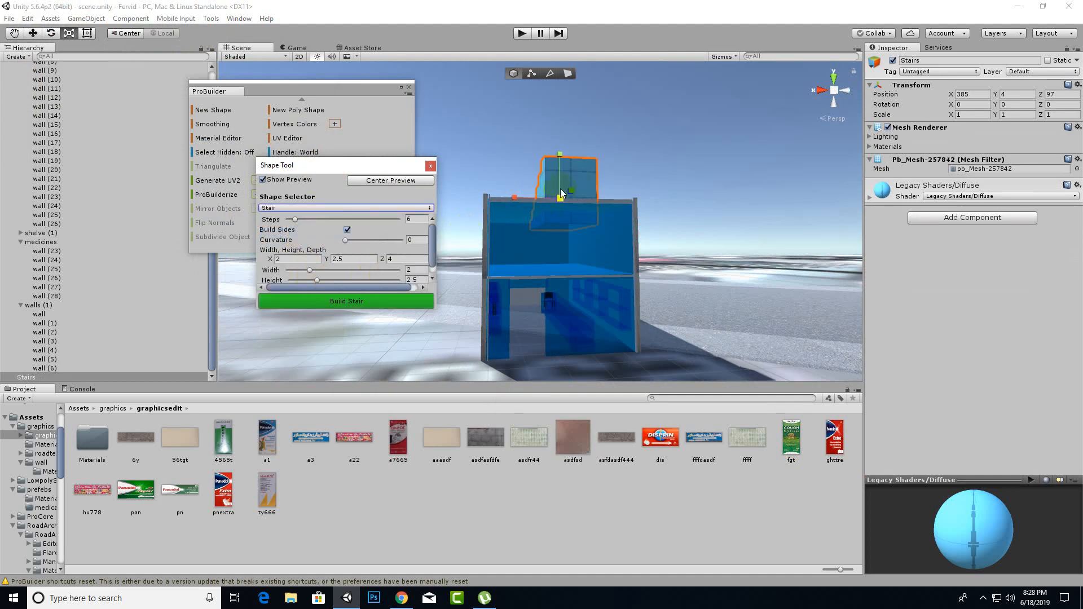
alt+drag(561, 189, 770, 290)
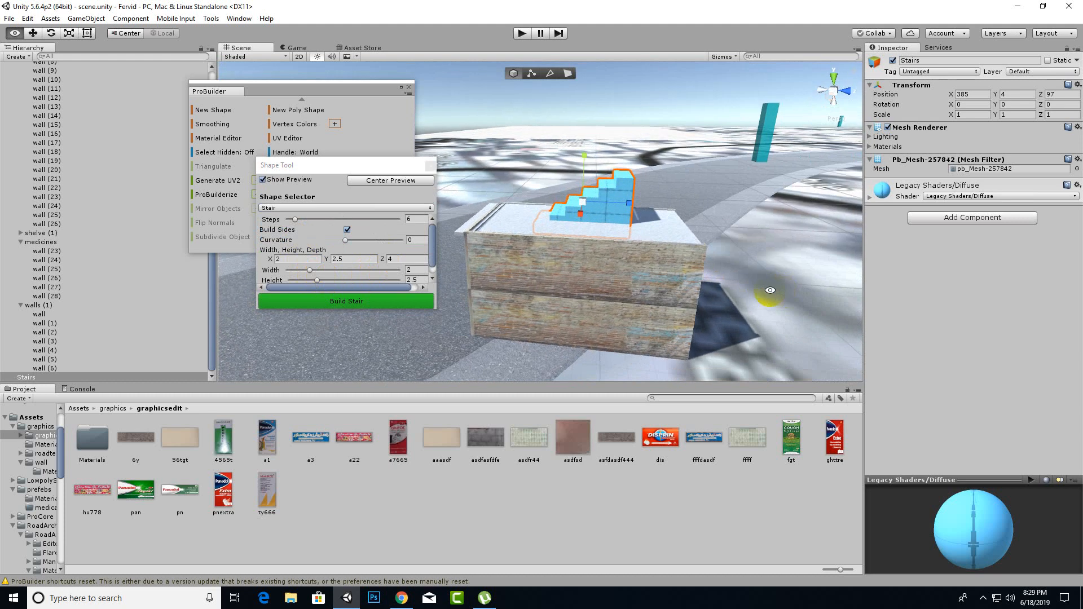
scroll(607, 198, up, 4)
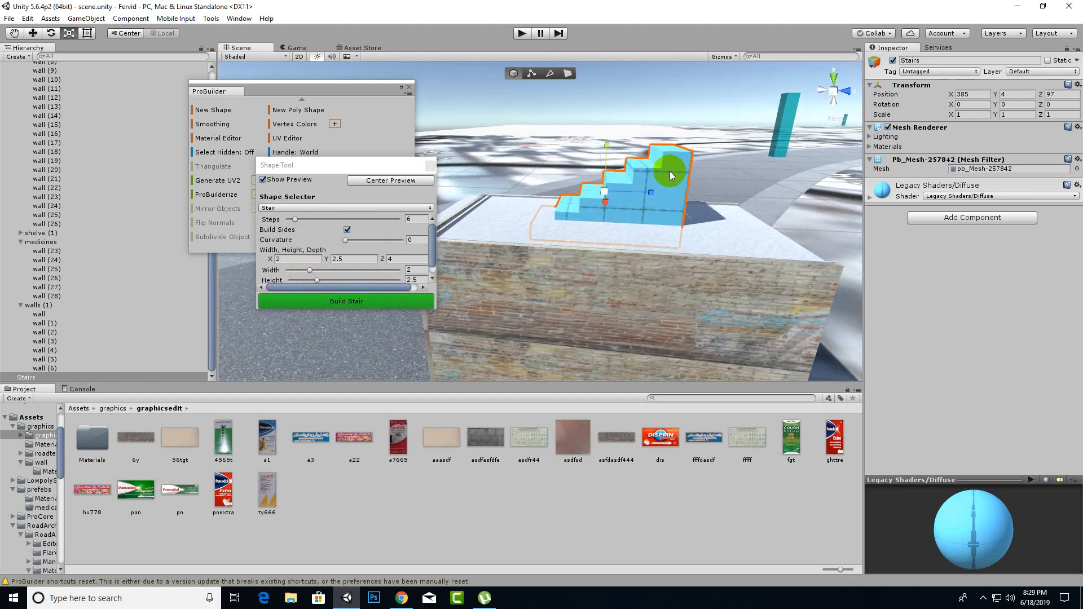
alt+drag(619, 208, 555, 196)
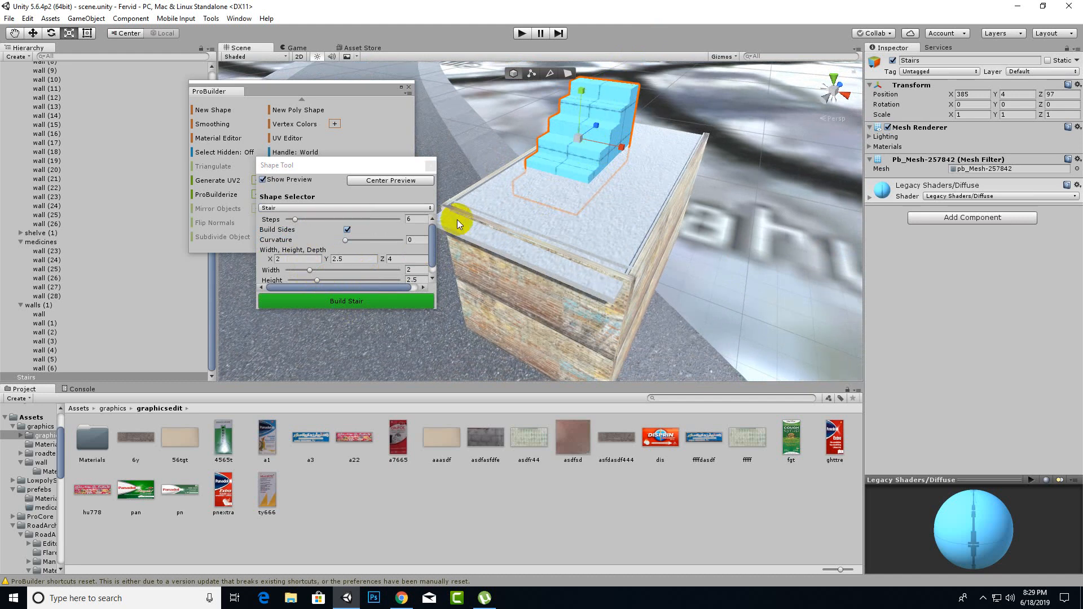
Set the stair's step count to 9 and look over its curvature, width, height and depth settings
click(292, 259)
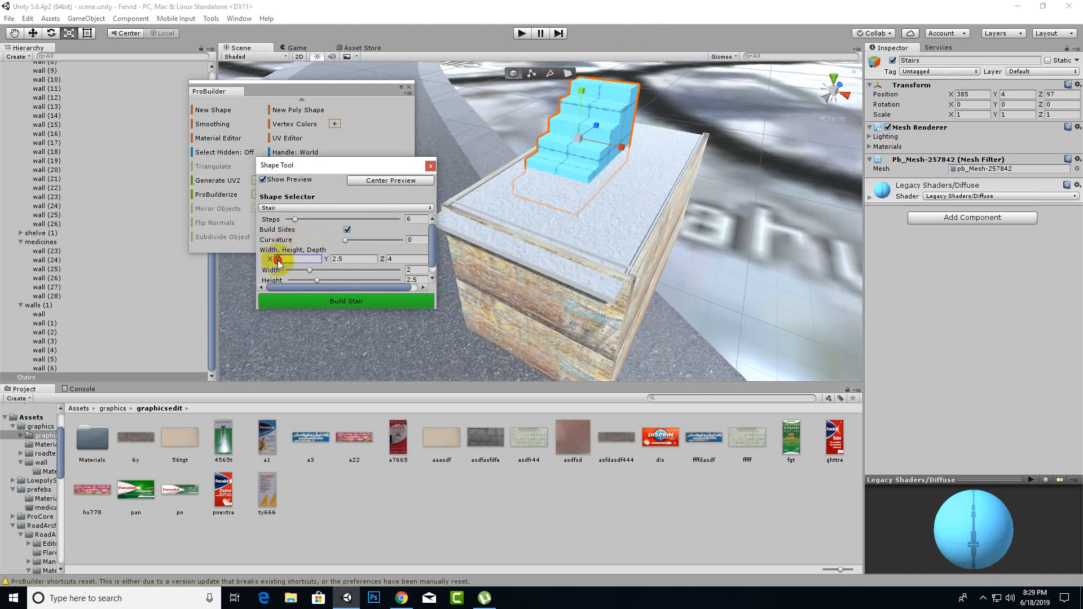
click(297, 220)
drag(298, 222, 299, 221)
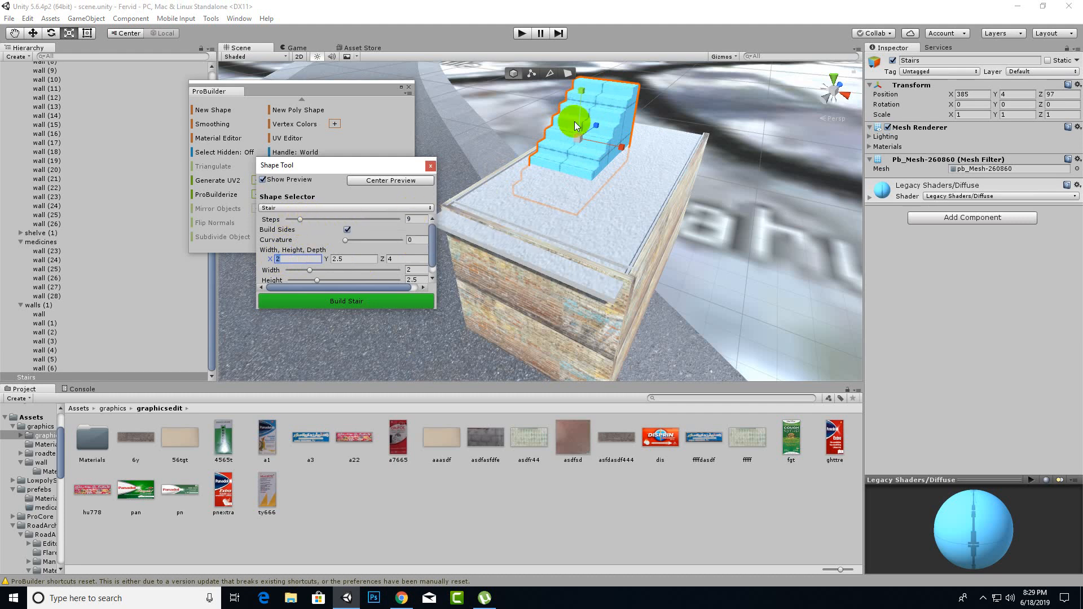
click(582, 94)
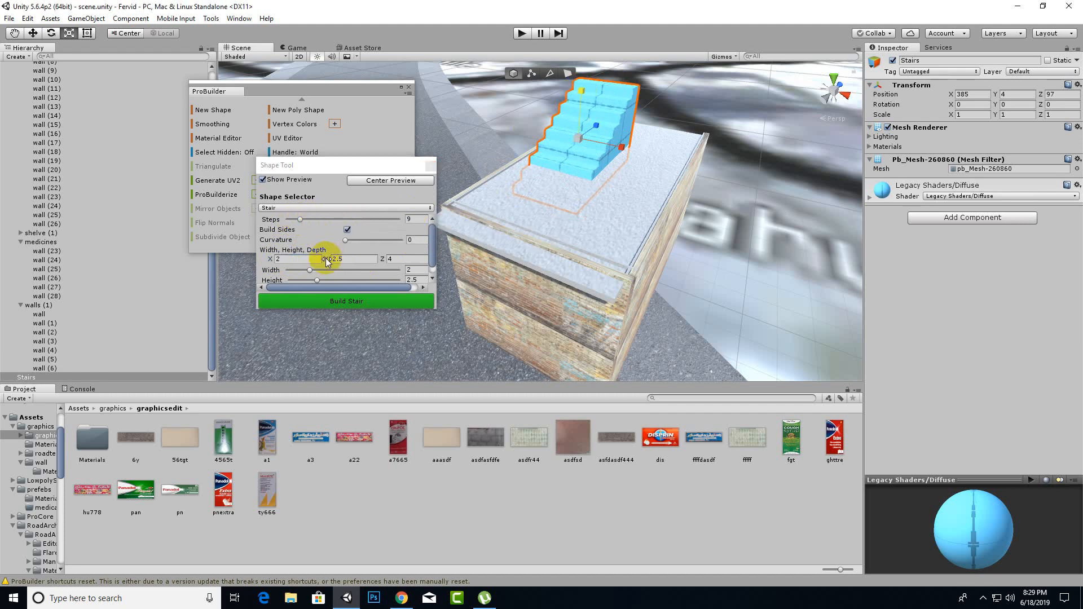
scroll(326, 262, down, 1)
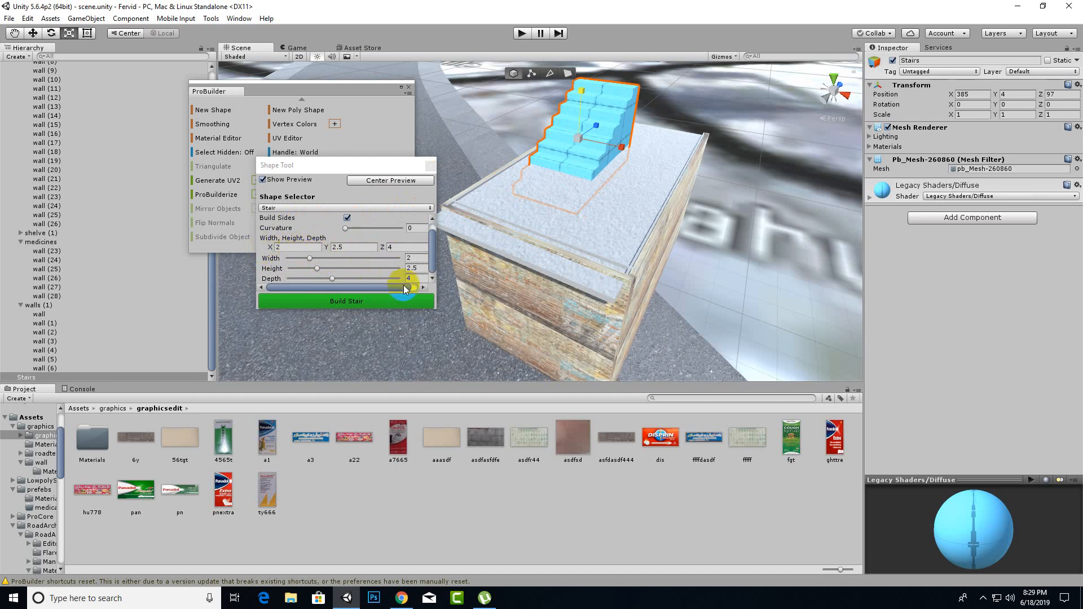
drag(395, 287, 338, 284)
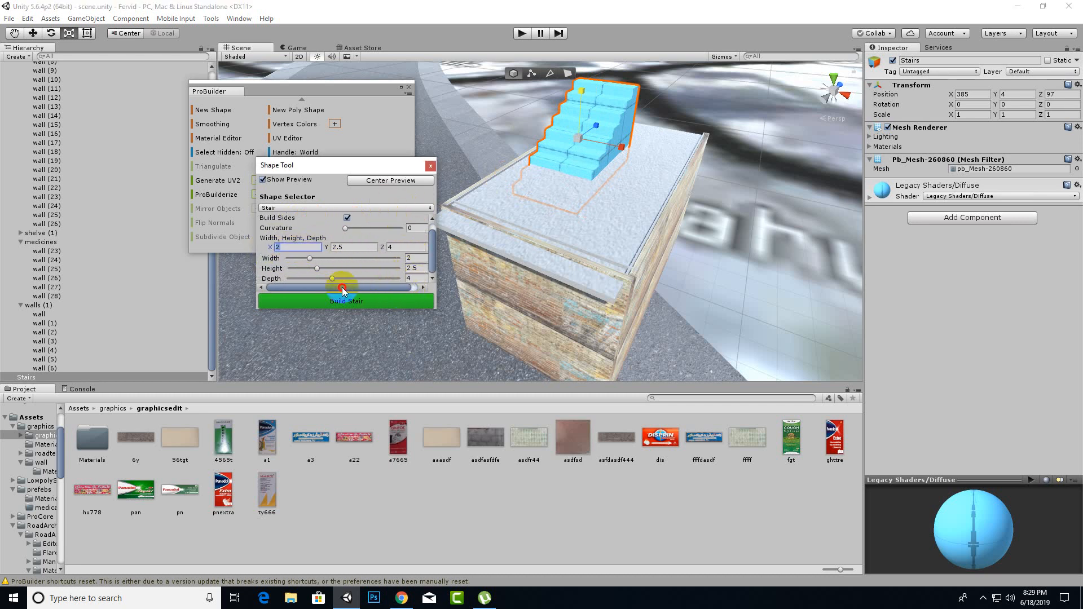
click(310, 208)
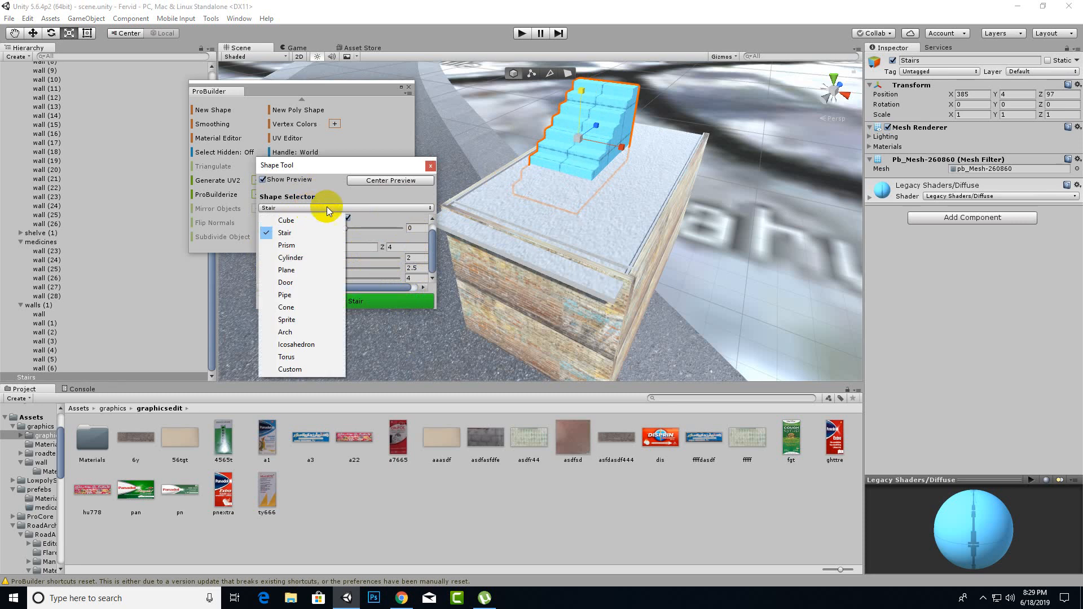
click(434, 244)
mouse_move(434, 257)
mouse_down()
mouse_move(432, 212)
mouse_move(431, 267)
mouse_up()
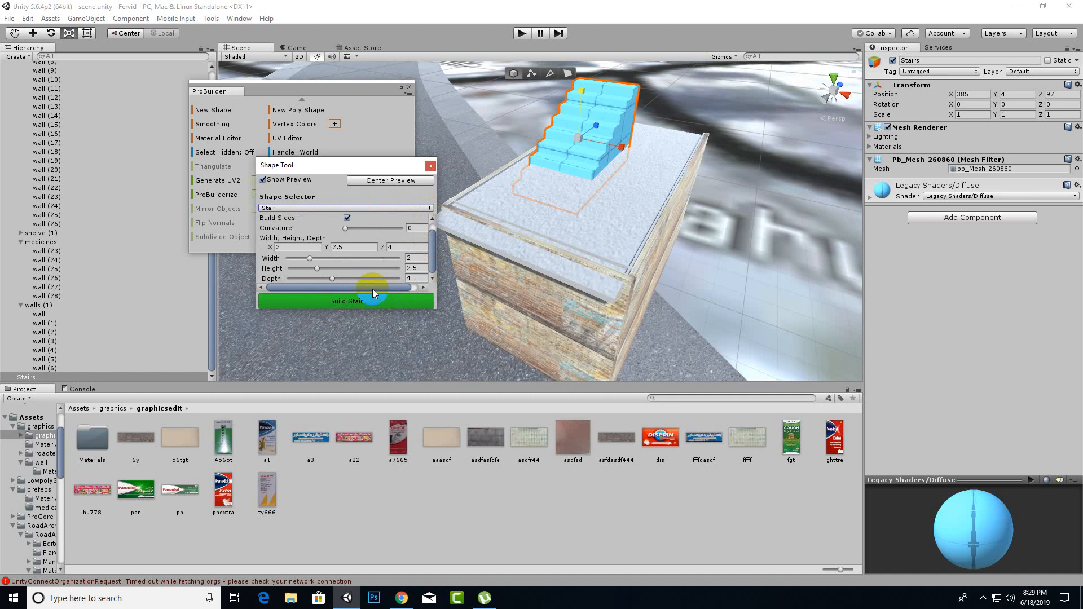
Try a curvature of 171 on the stair preview and reduce it to 11
drag(373, 289, 377, 289)
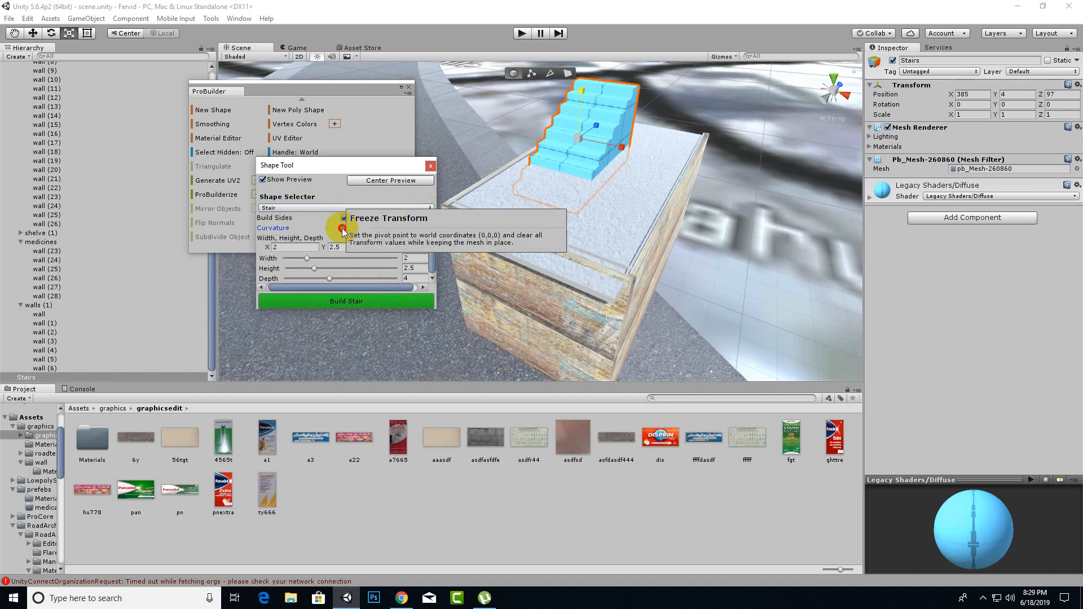
drag(339, 229, 371, 236)
scroll(584, 244, down, 10)
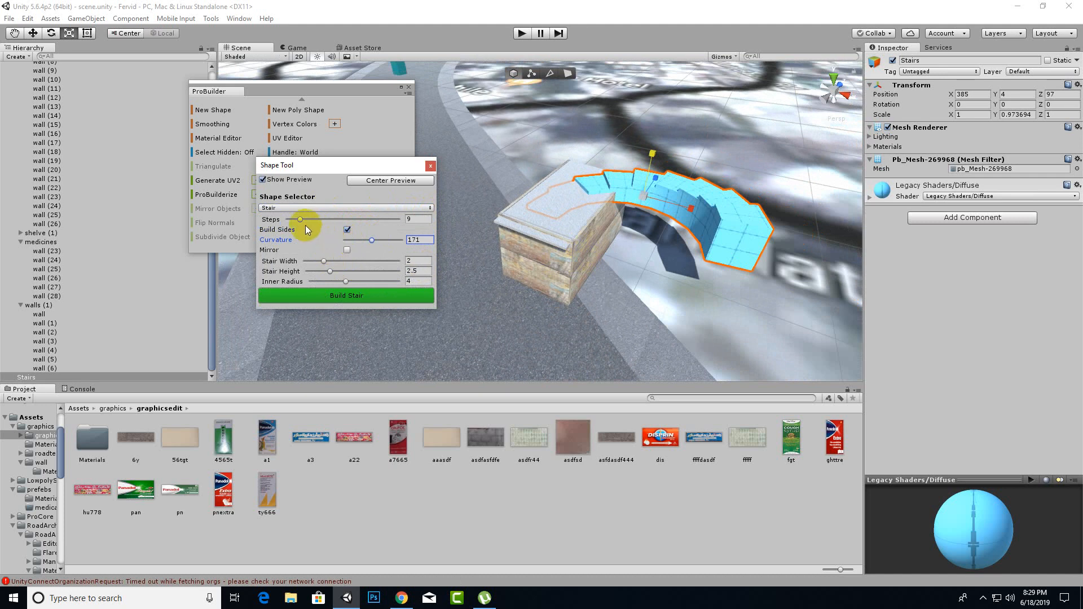
drag(371, 241, 354, 243)
drag(350, 243, 348, 245)
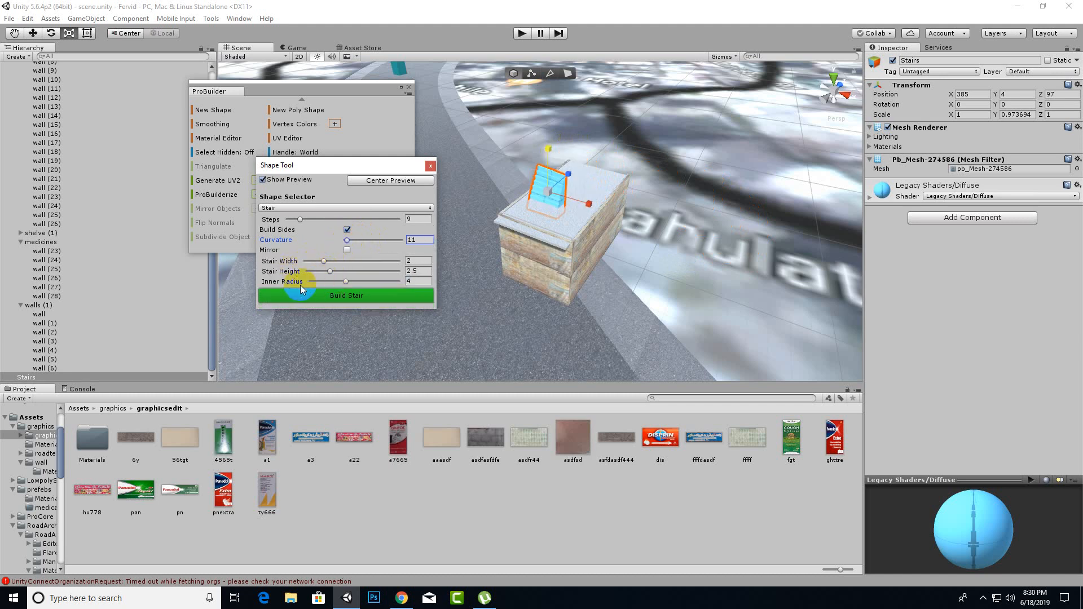
Set the stair width to about 2.30, the stair height to about 2.68 and the inner radius to 10
mouse_move(345, 281)
mouse_down()
mouse_move(392, 281)
mouse_move(331, 261)
mouse_move(344, 273)
mouse_move(326, 275)
mouse_up()
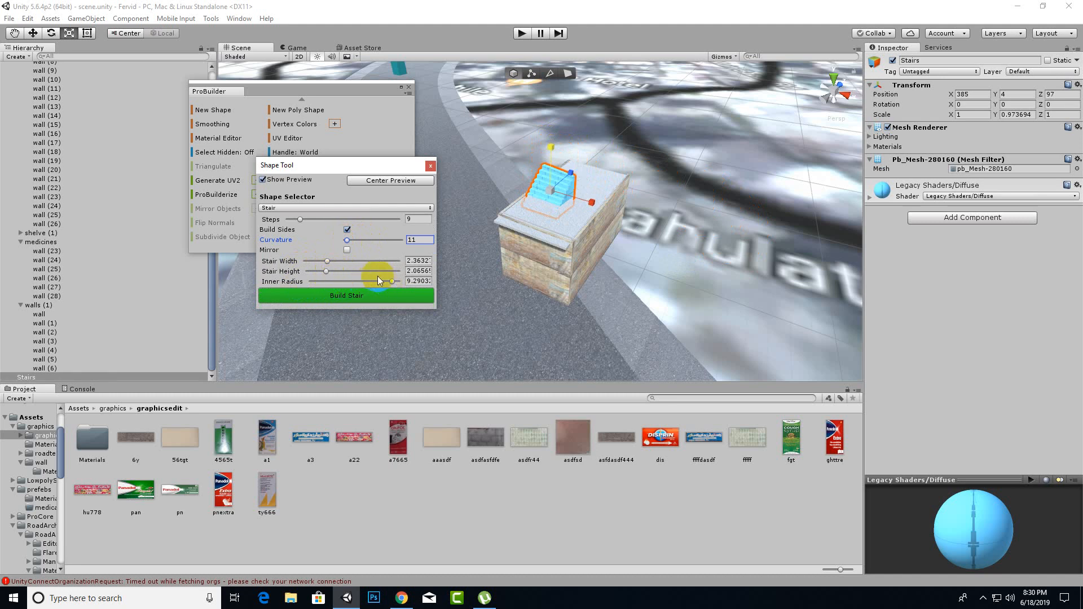
drag(393, 279, 507, 283)
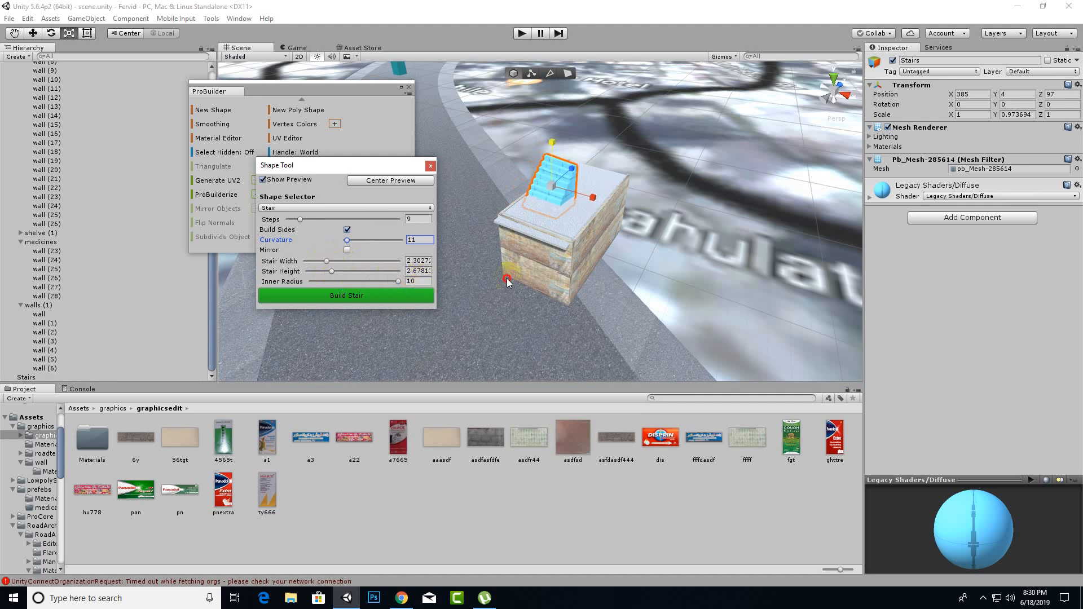
Close the Shape Tool and ProBuilder windows without building the stair
click(983, 599)
click(575, 140)
scroll(565, 191, up, 3)
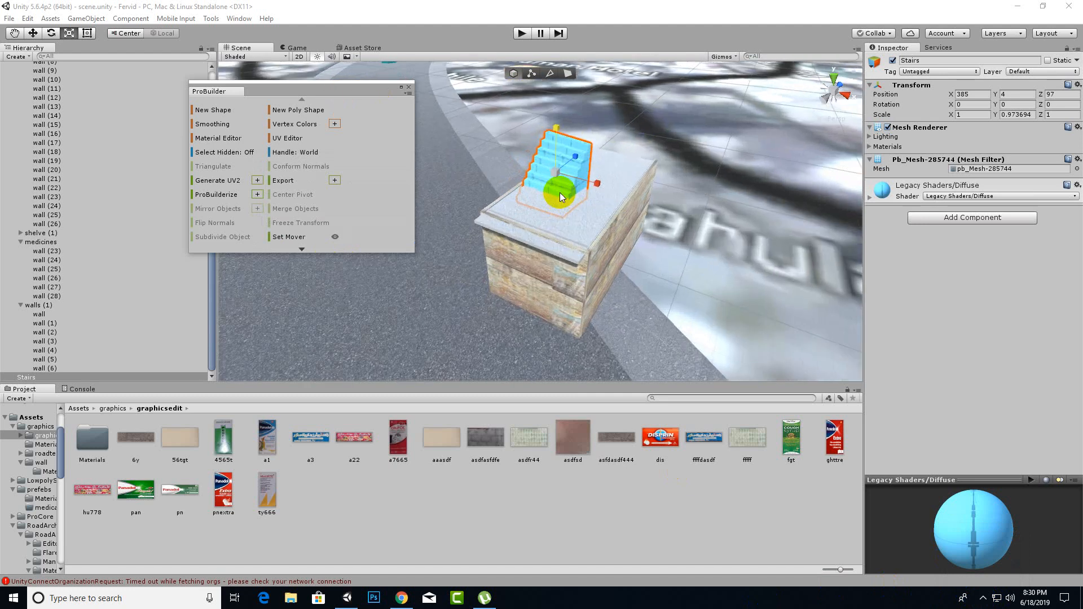
click(419, 112)
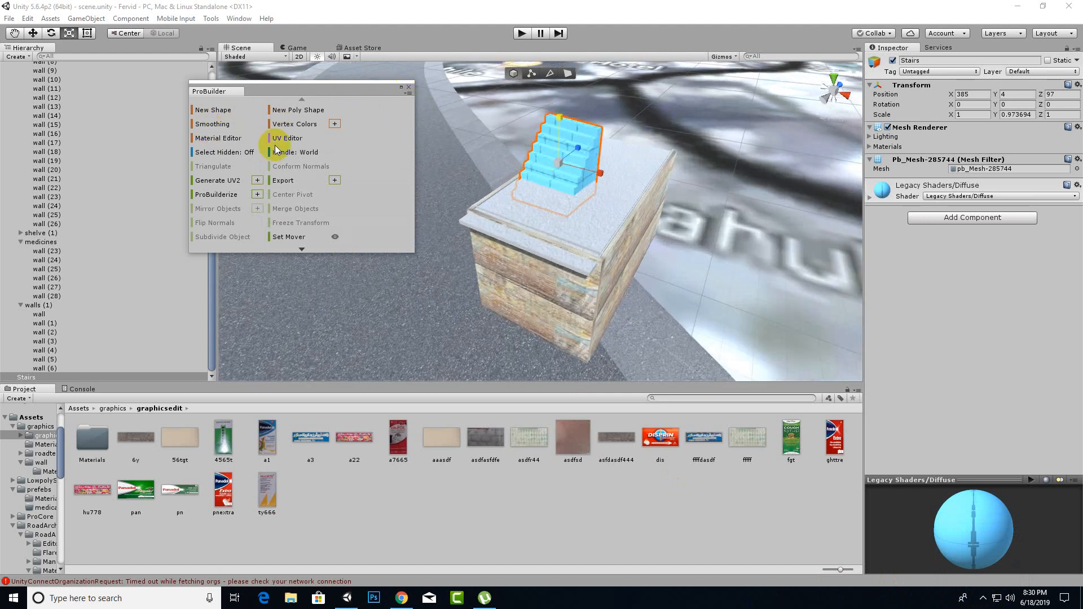
click(409, 88)
click(431, 165)
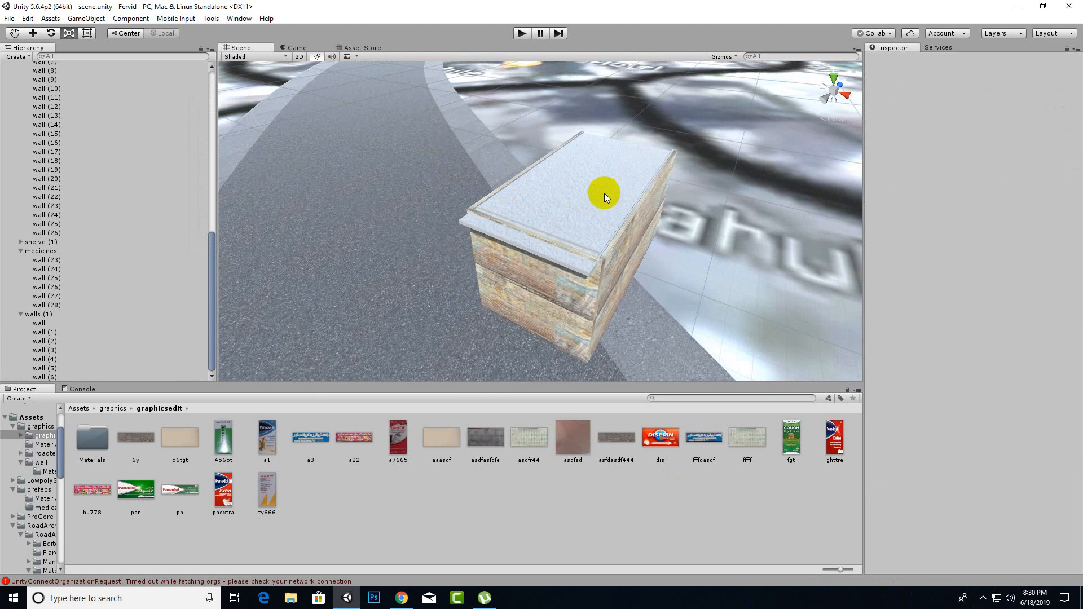
Reopen the ProBuilder window and start a new Stair shape
alt+drag(597, 192, 425, 127)
click(214, 20)
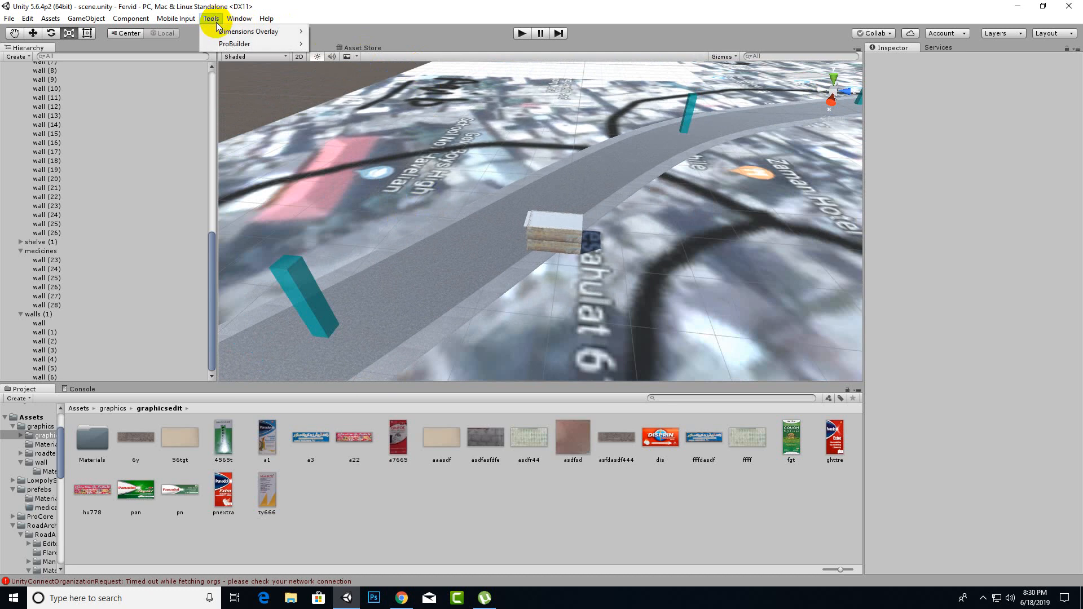
mouse_move(226, 43)
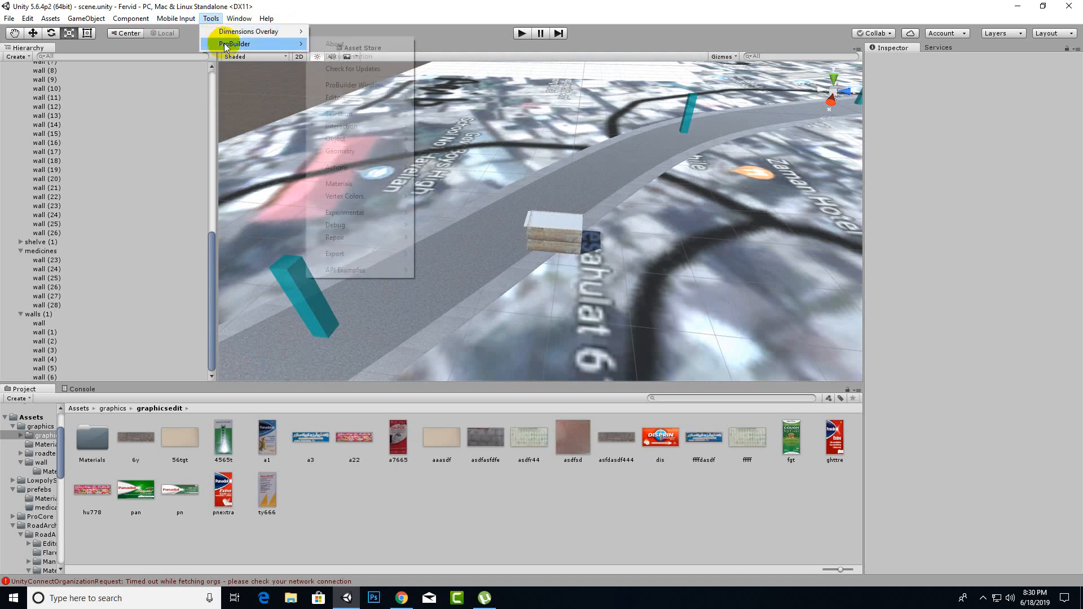
click(364, 85)
click(225, 111)
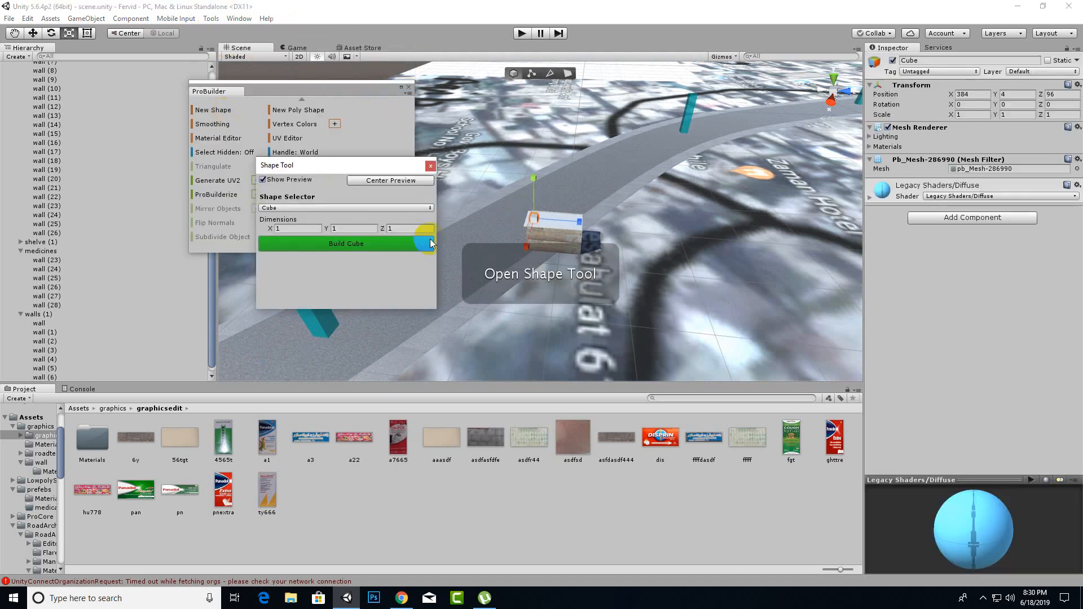
click(310, 208)
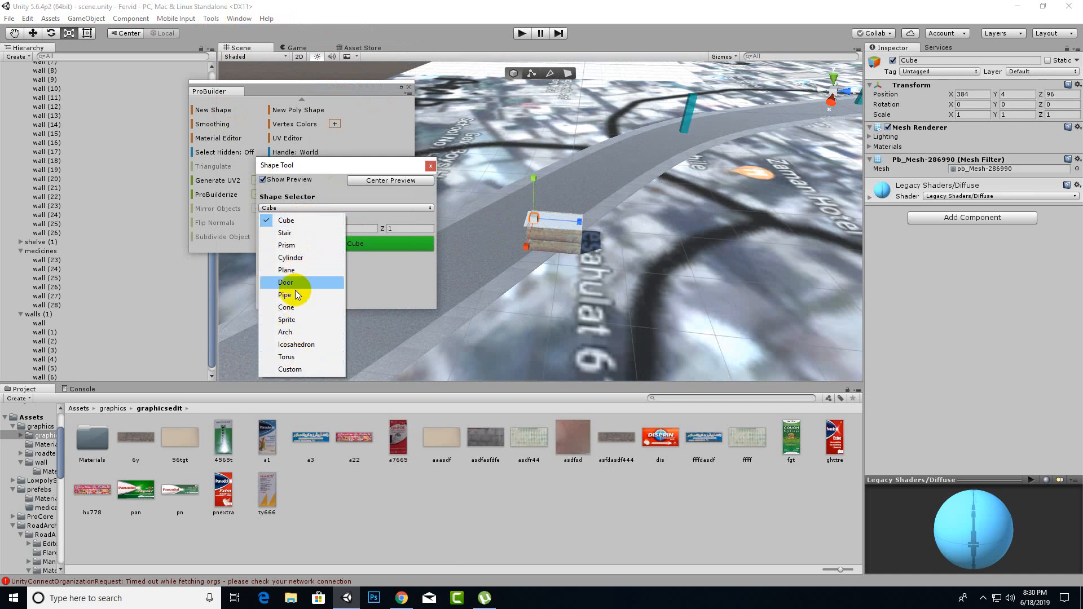
click(287, 233)
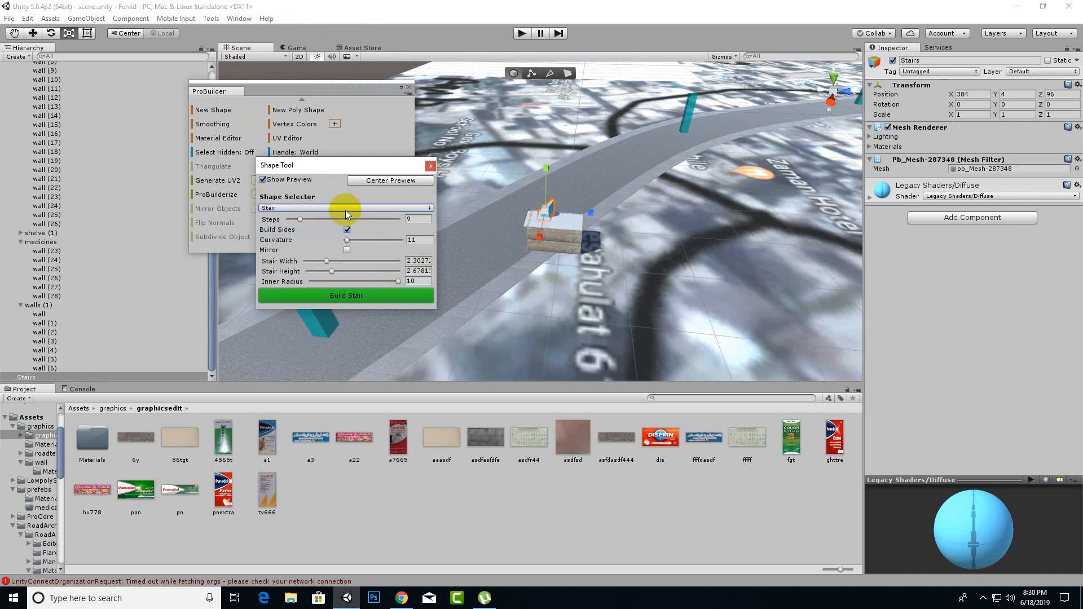
Build the curved nine-step stair on the store's roof and close the Shape Tool and ProBuilder windows
scroll(568, 233, up, 5)
scroll(564, 233, up, 3)
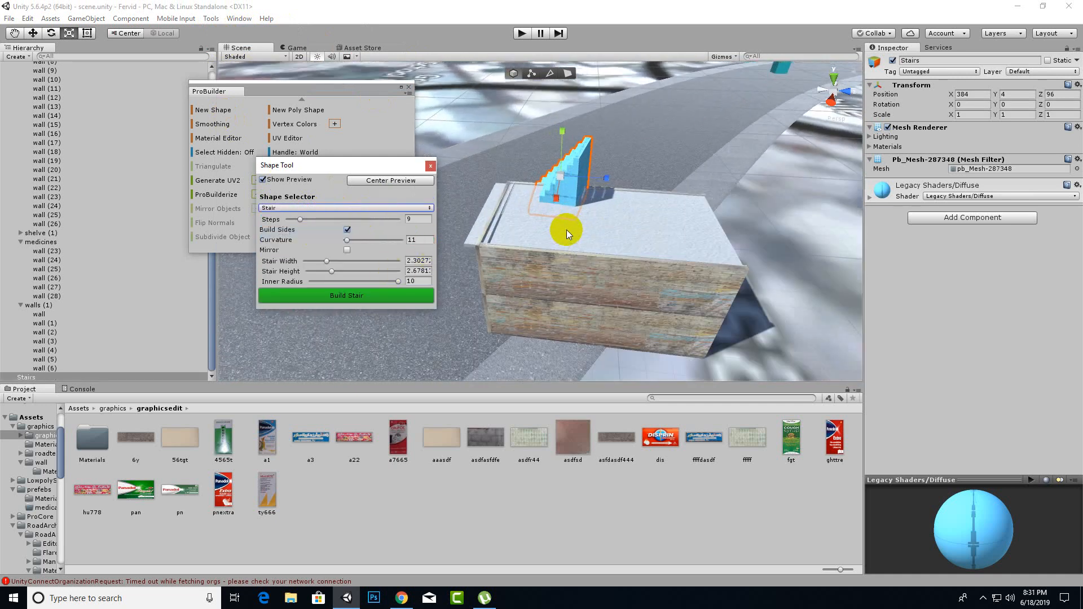
click(371, 302)
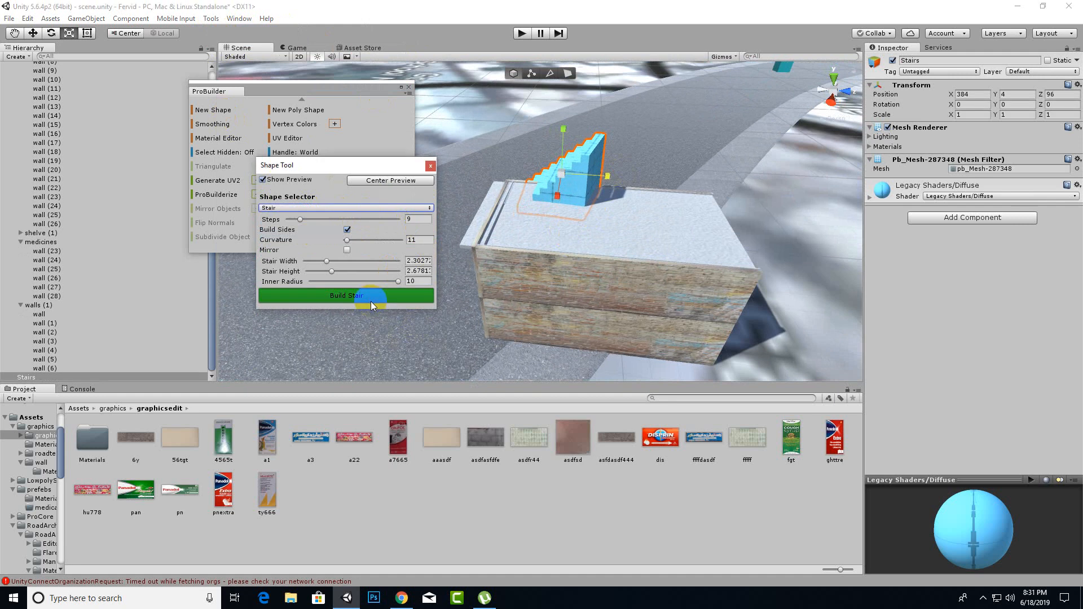
click(431, 167)
click(409, 87)
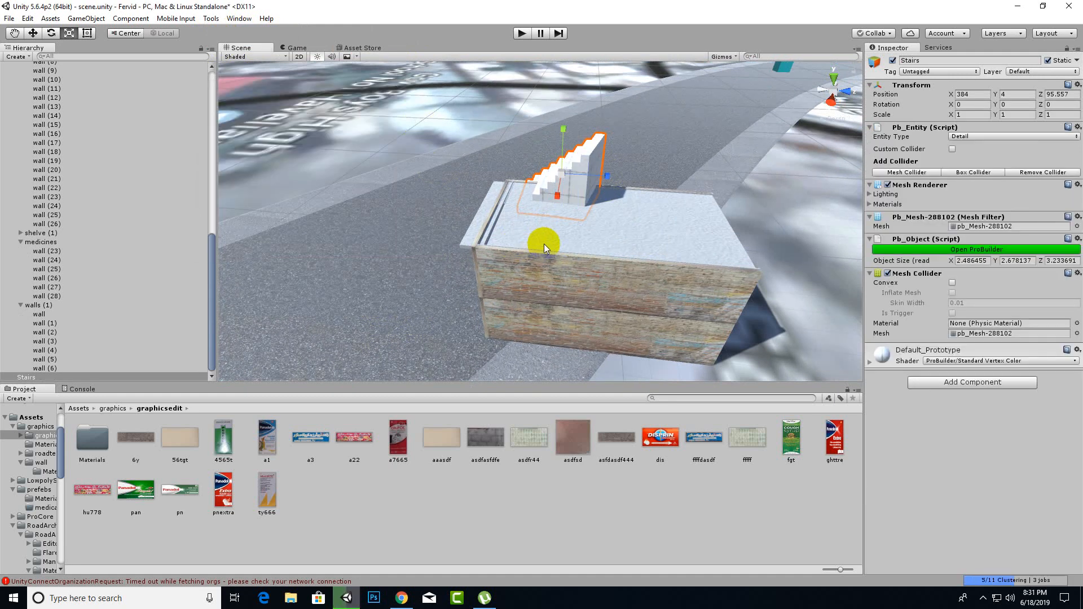
Move the stairs along the roof to about Z 94.31
click(34, 34)
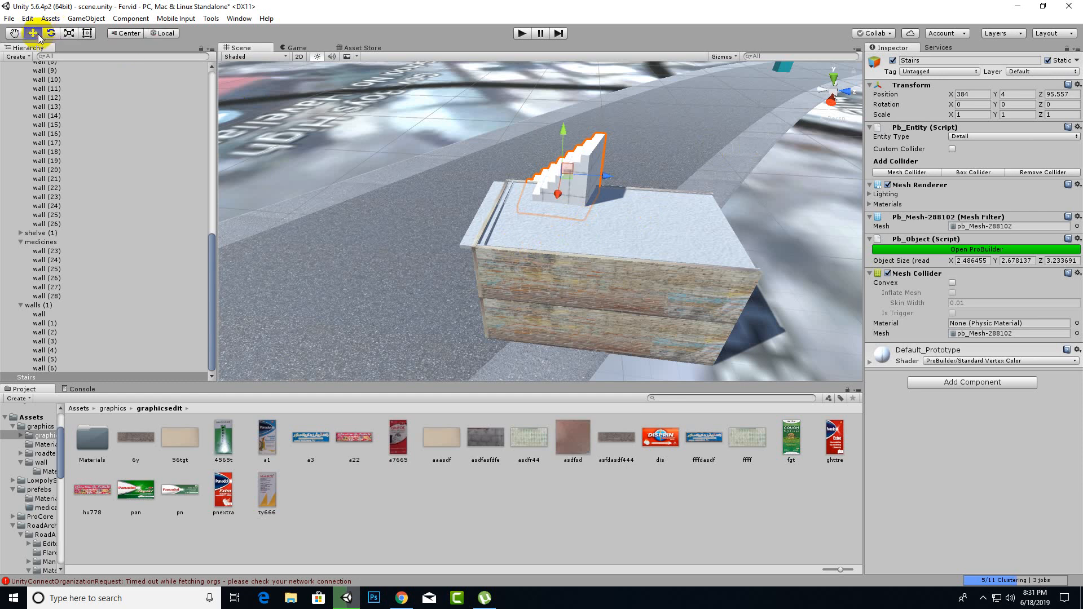
alt+drag(578, 235, 812, 89)
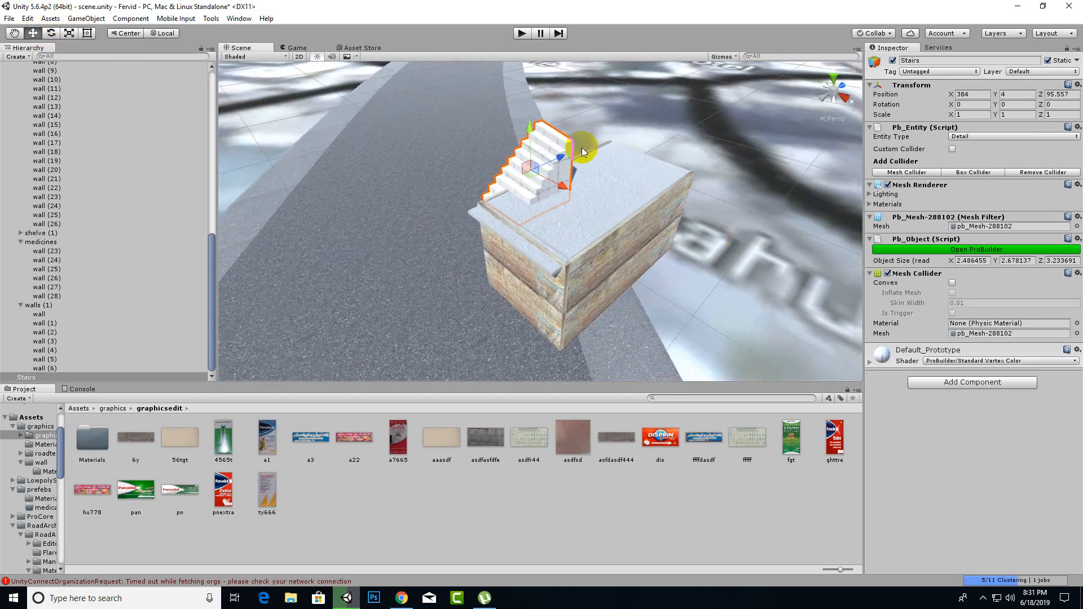
drag(555, 161, 813, 199)
Try the asdfsd and aaasdf textures on the stairs
scroll(513, 191, up, 5)
scroll(523, 204, up, 5)
scroll(522, 204, down, 5)
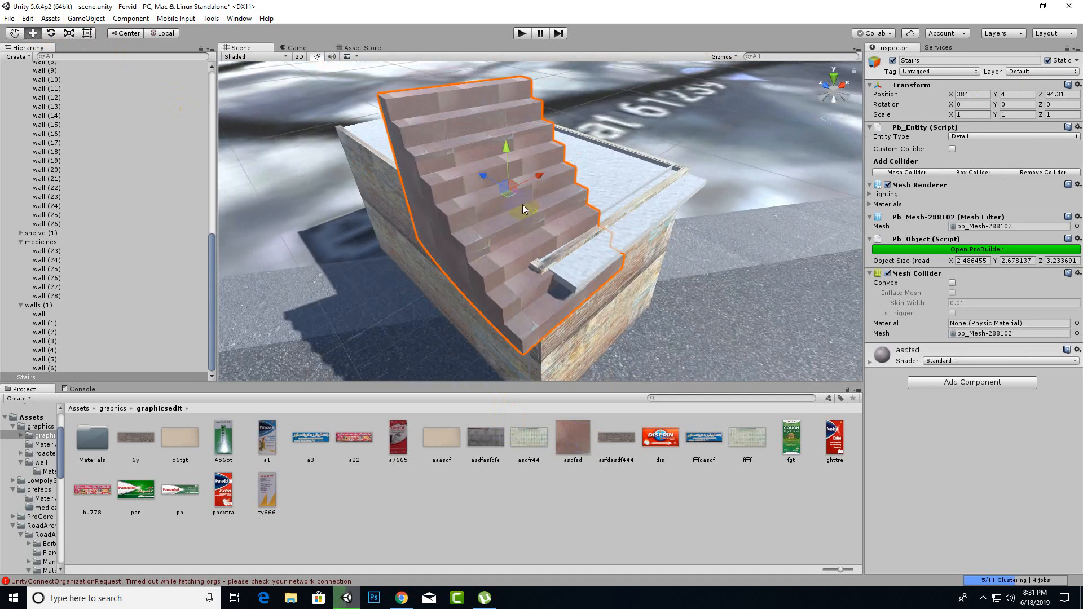
scroll(523, 204, up, 5)
drag(442, 438, 452, 299)
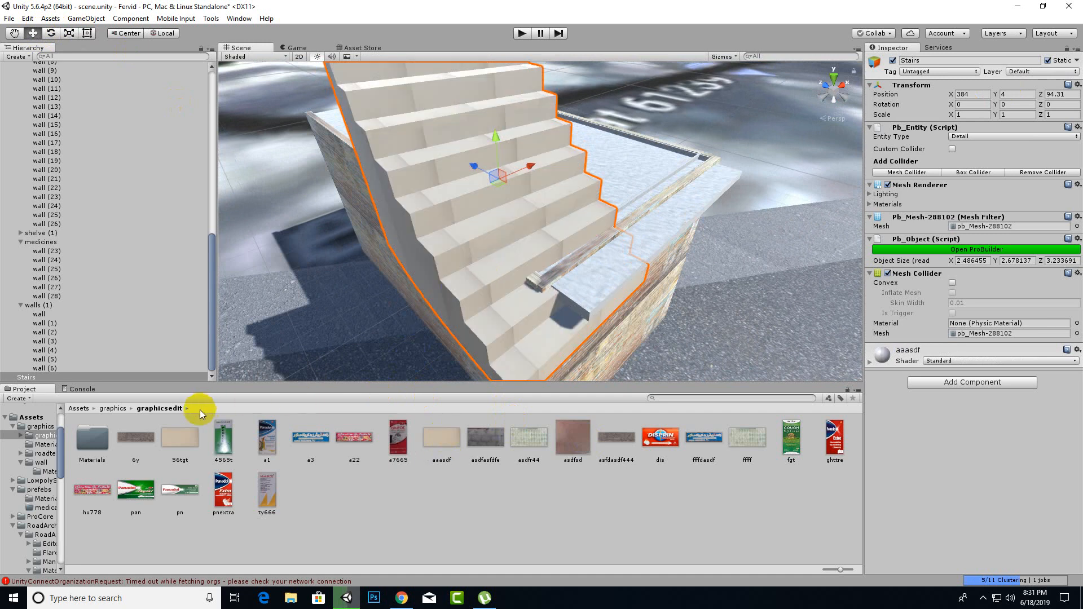
Apply the pale wood texture pexels-photo-970200 from the graphics/roadtextures folder to the stairs
click(113, 408)
click(184, 444)
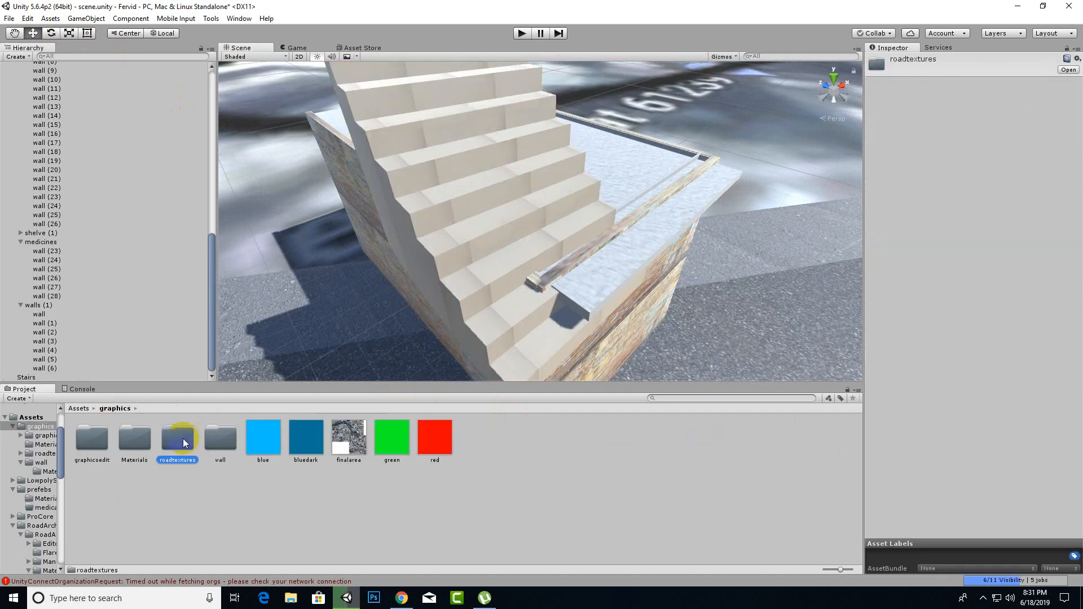
click(137, 446)
double_click(178, 446)
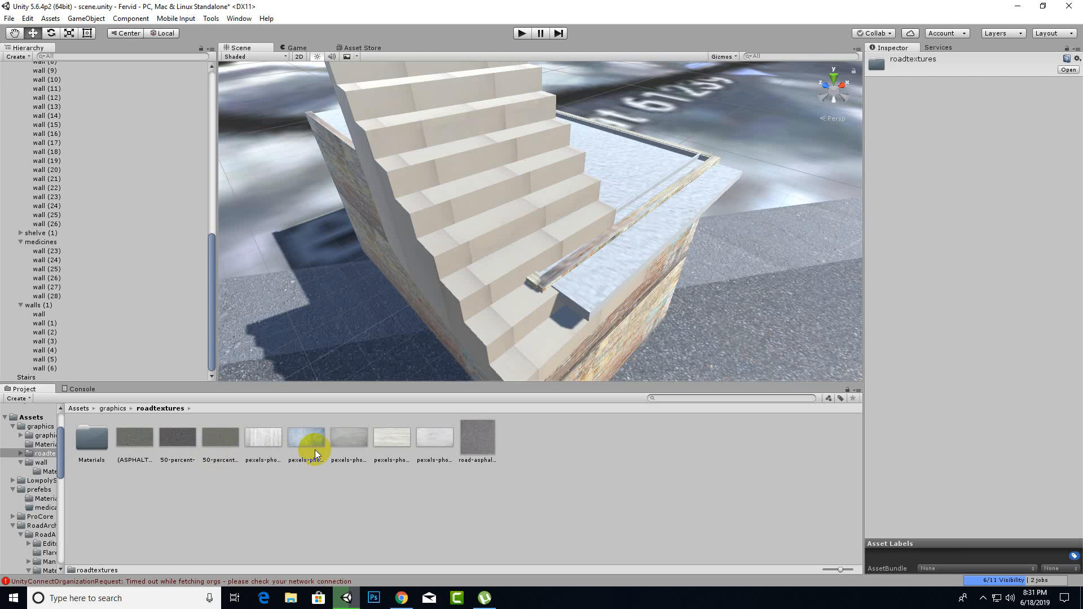
drag(384, 441, 430, 214)
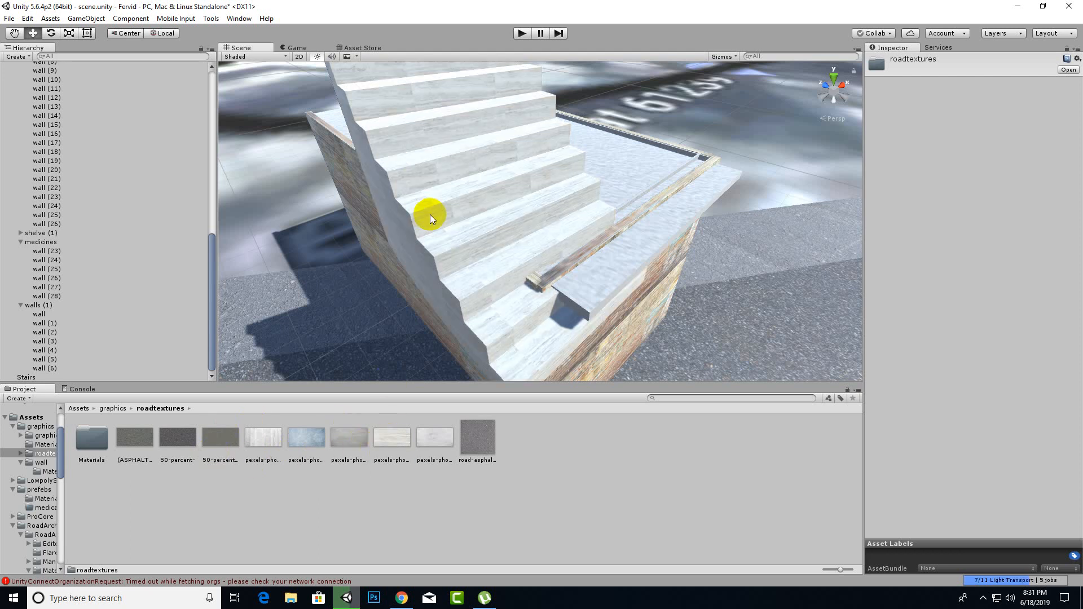
click(507, 226)
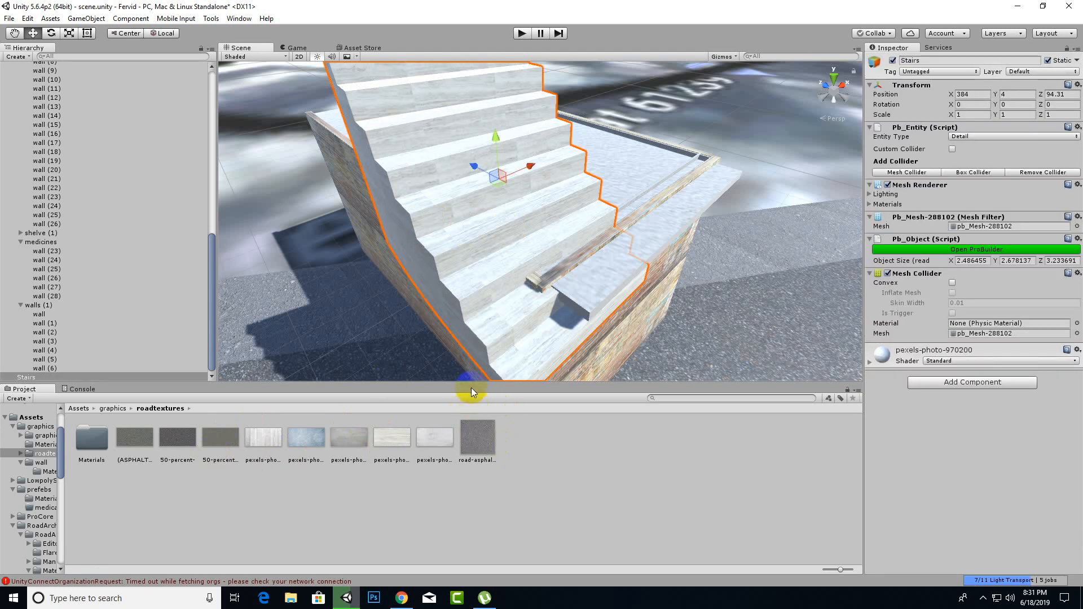
Move the stairs down from the roof into the store, at about X 386.79, Y -0.03, Z 96.25
scroll(458, 313, down, 3)
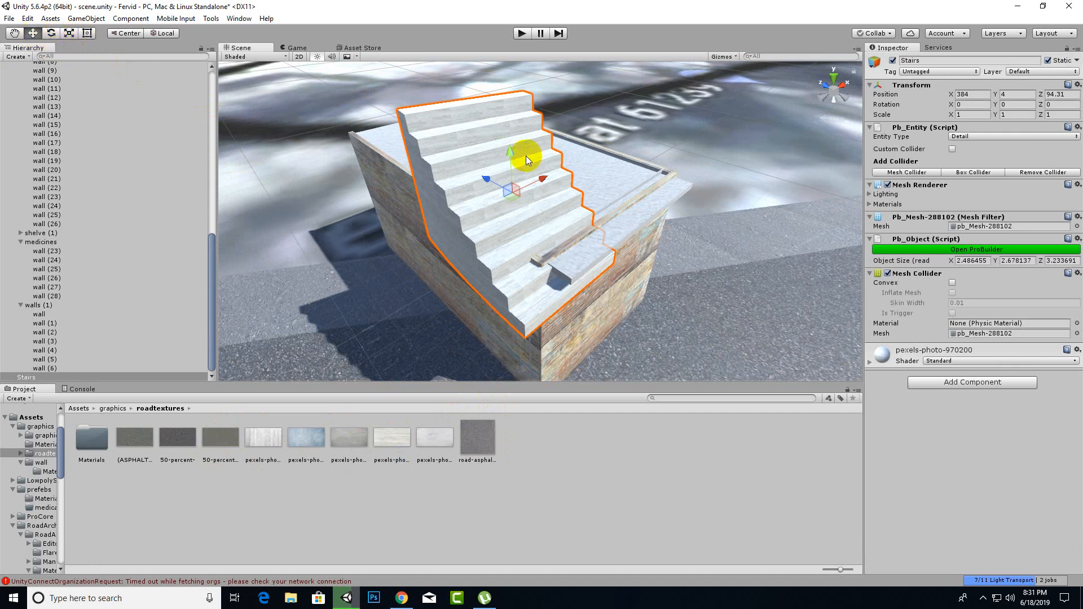
drag(513, 159, 638, 251)
drag(571, 260, 507, 234)
click(612, 343)
scroll(546, 303, up, 10)
scroll(547, 302, up, 6)
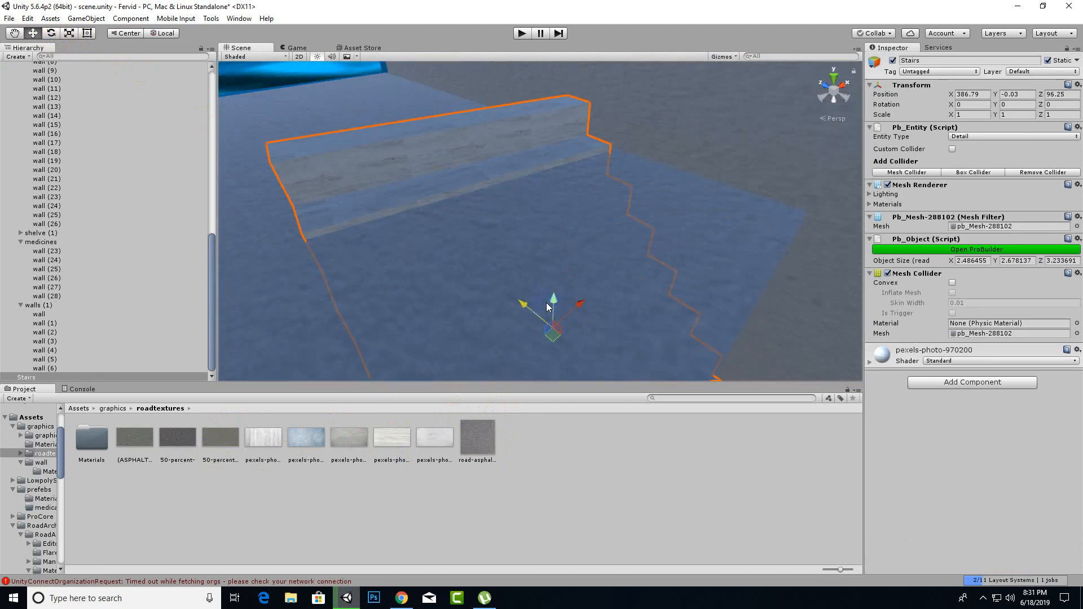
Examine from inside the store how the stairs sit against the floor, ceiling, shelves and counter
middle_drag(546, 305, 541, 197)
scroll(621, 307, down, 5)
middle_drag(622, 307, 610, 133)
scroll(637, 178, up, 4)
scroll(643, 226, up, 5)
scroll(645, 242, up, 3)
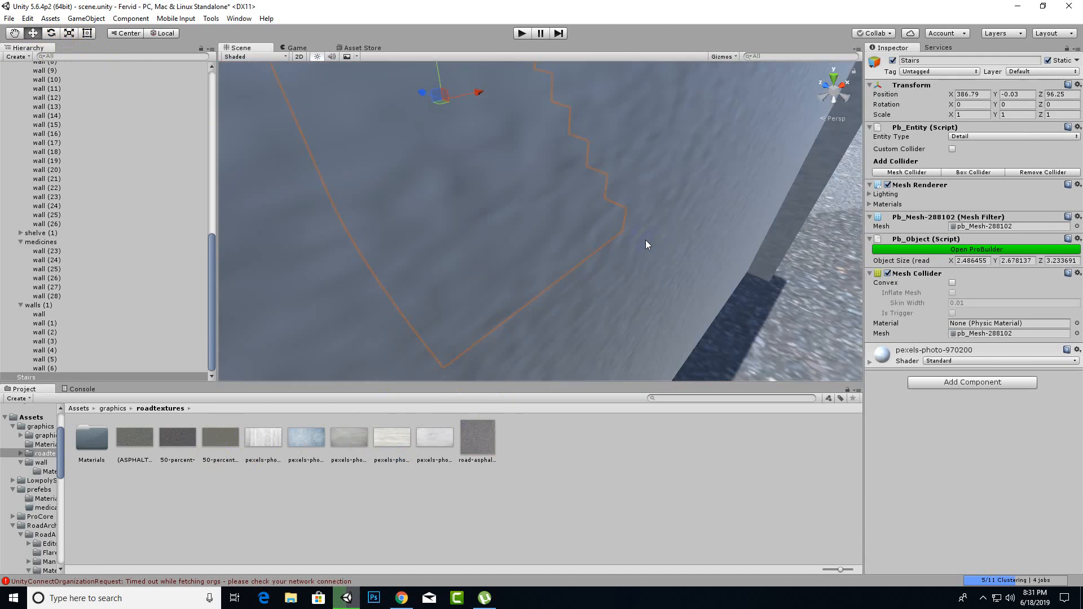
scroll(645, 241, down, 3)
alt+drag(644, 240, 638, 198)
scroll(710, 202, up, 3)
scroll(661, 204, up, 2)
scroll(668, 196, down, 3)
scroll(647, 202, down, 4)
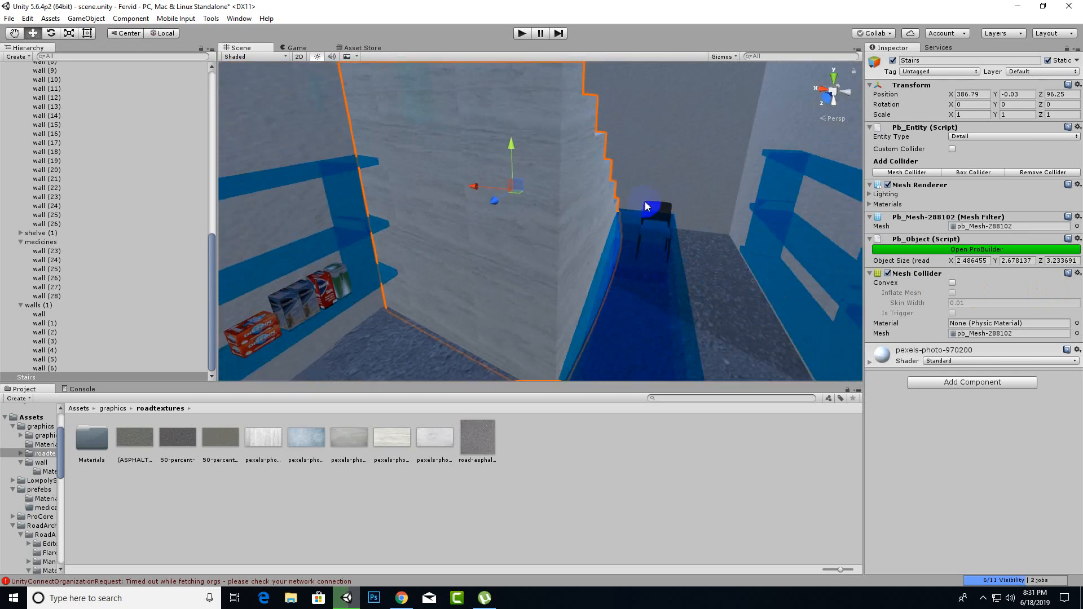
Scale the stairs down to about 0.40 in X and 0.54 in Y
scroll(596, 222, up, 5)
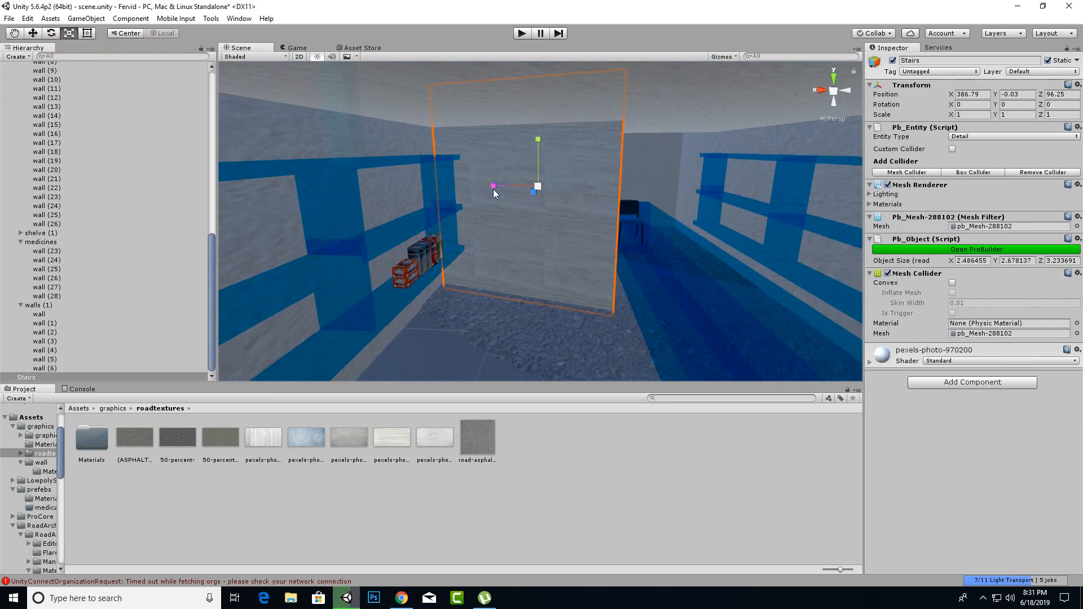
drag(493, 189, 511, 187)
drag(537, 141, 496, 195)
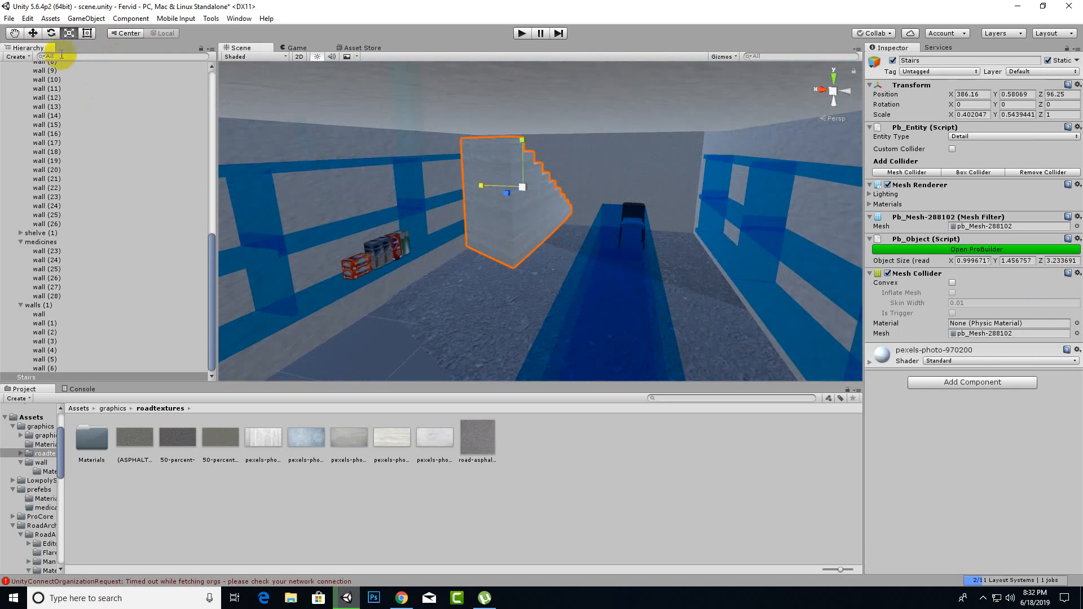
Rotate the stairs to about 173.85 degrees around Y so the steps face the store's front
click(34, 35)
click(51, 33)
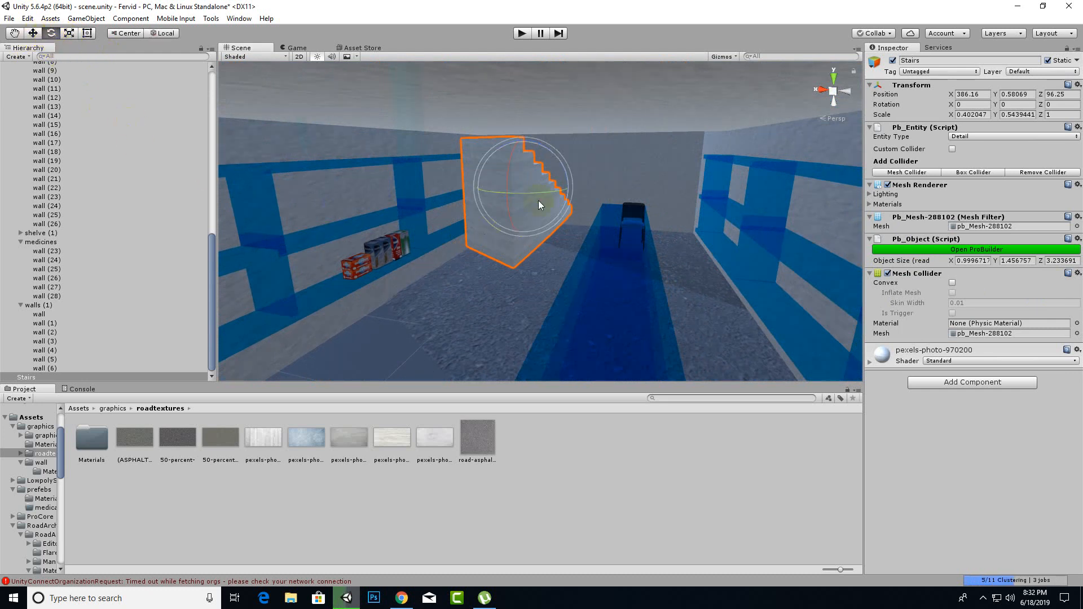
drag(538, 201, 301, 198)
click(33, 34)
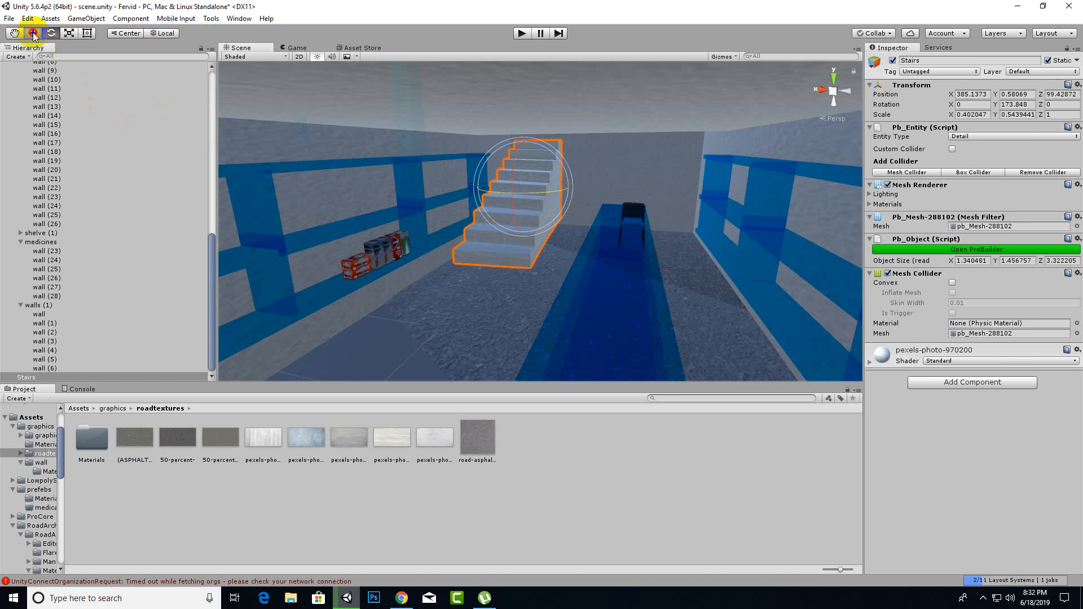
Set the stairs on the floor at the end of the shelf, at about X 385.94, Y -0.07, Z 97.70
right_drag(545, 195, 526, 187)
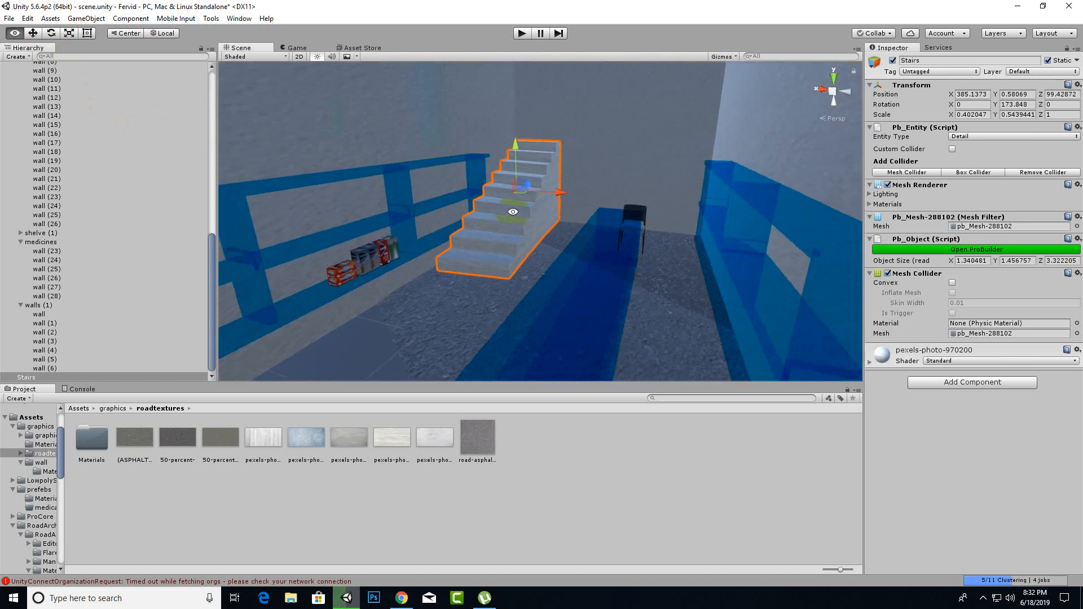
scroll(526, 186, up, 5)
drag(517, 168, 545, 156)
drag(587, 200, 490, 213)
scroll(480, 222, up, 5)
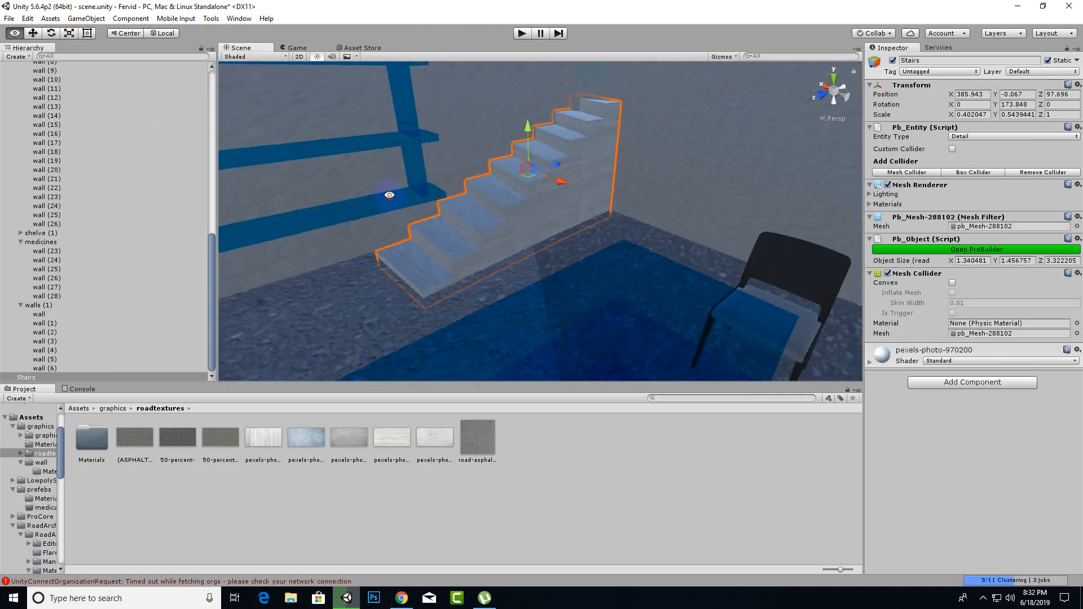
Shorten the stairs to a Z scale of about 0.59 and shift them to about X 386.14, Z 97.06
click(69, 34)
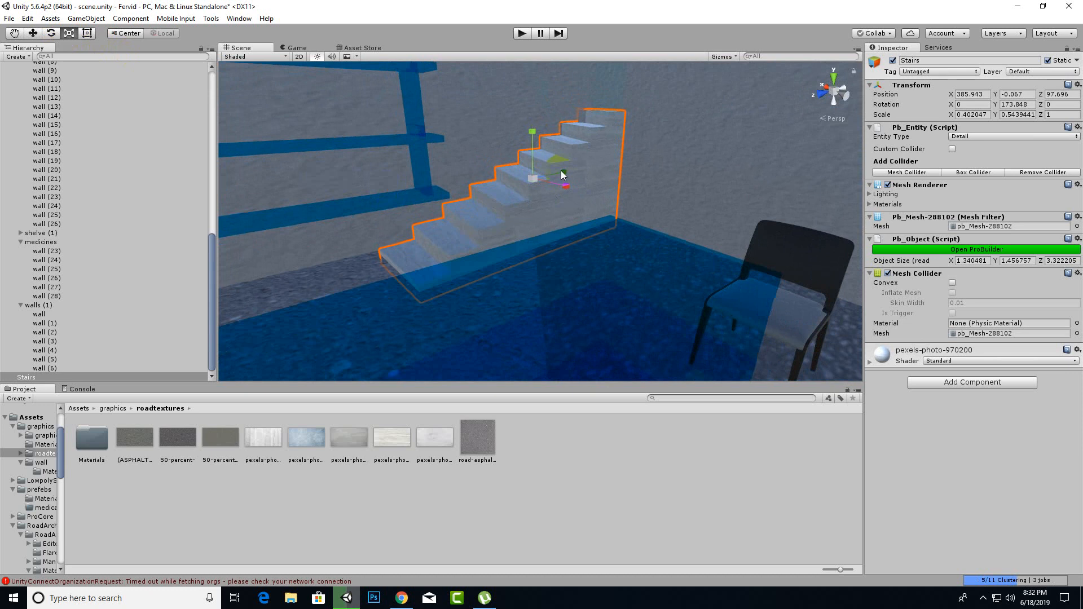
drag(561, 171, 657, 219)
click(33, 33)
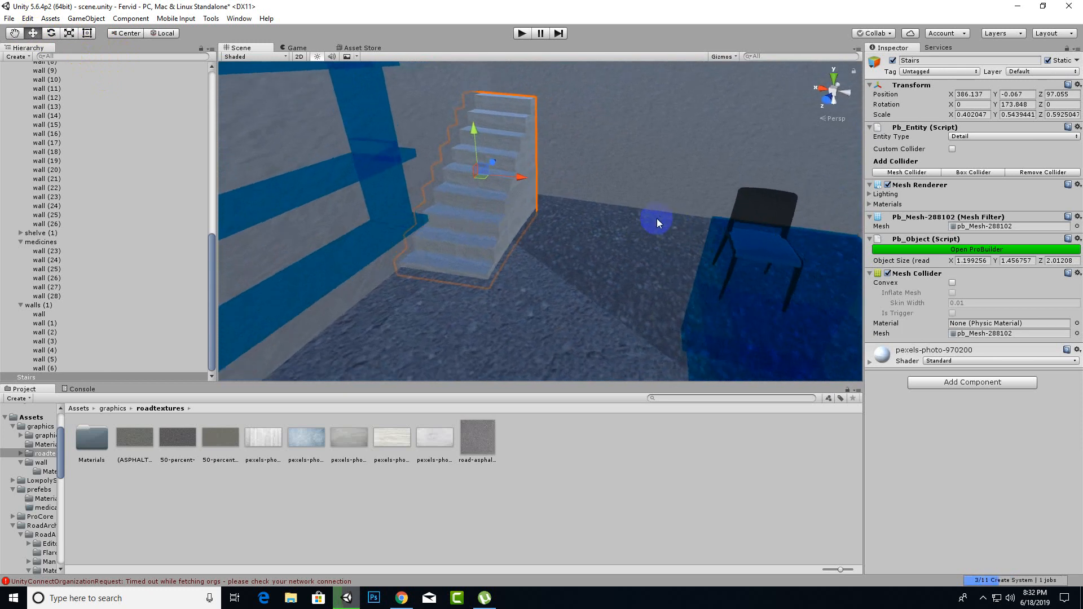
Duplicate the stairs, raise the copy to about Y 0.76 and rotate it to about 255 degrees around Y
key(ctrl+d)
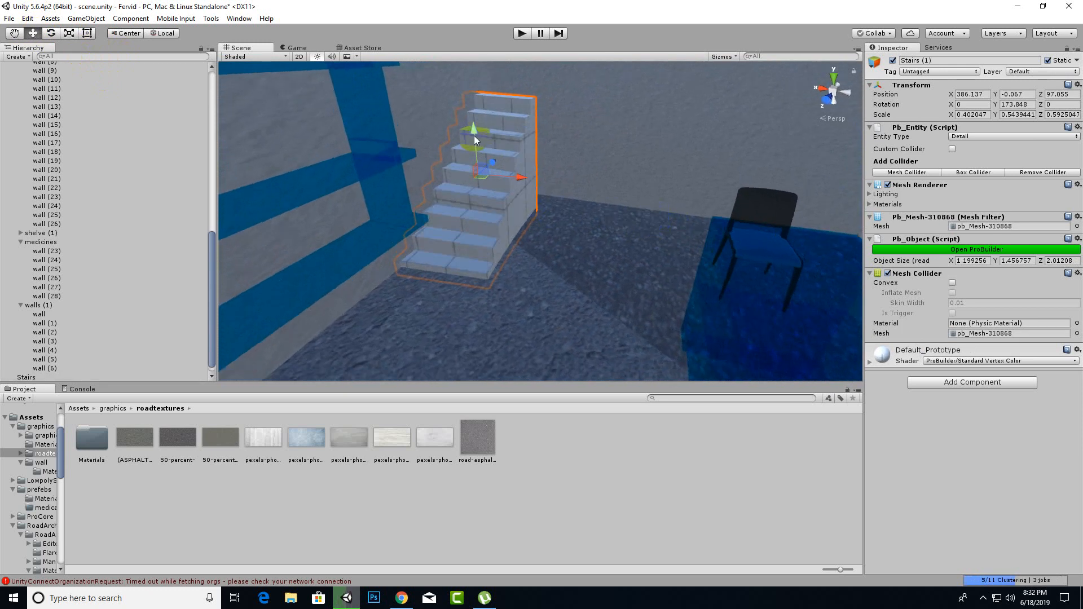
drag(474, 135, 468, 70)
click(51, 32)
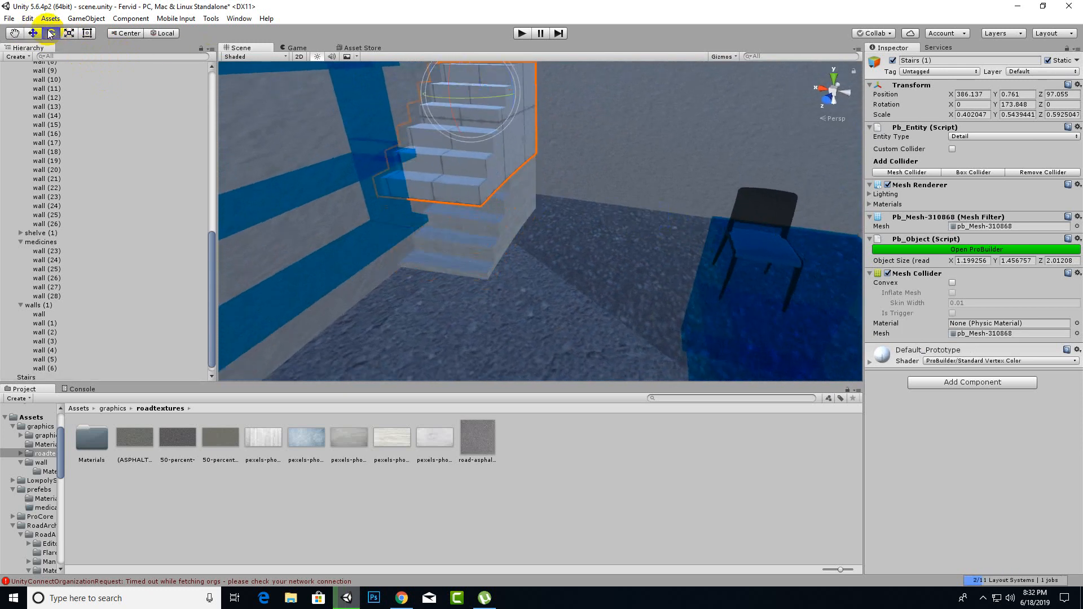
drag(492, 112, 384, 99)
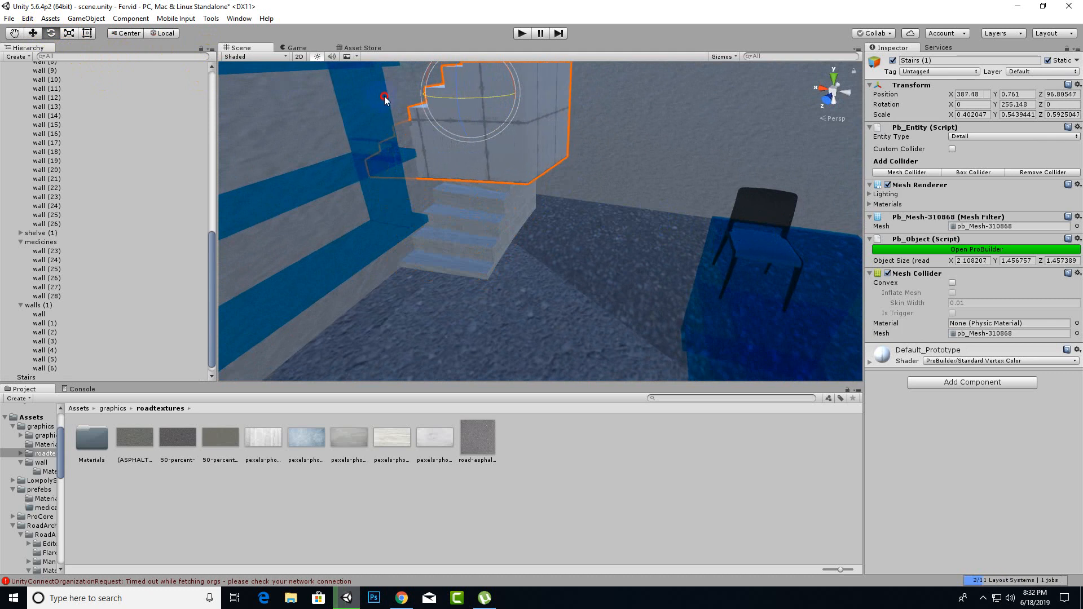
Move the duplicate stairs to about X 386.23, Z 96.47 beside the top of the original flight
scroll(622, 286, down, 2)
middle_drag(622, 285, 646, 320)
middle_drag(547, 177, 489, 356)
click(33, 32)
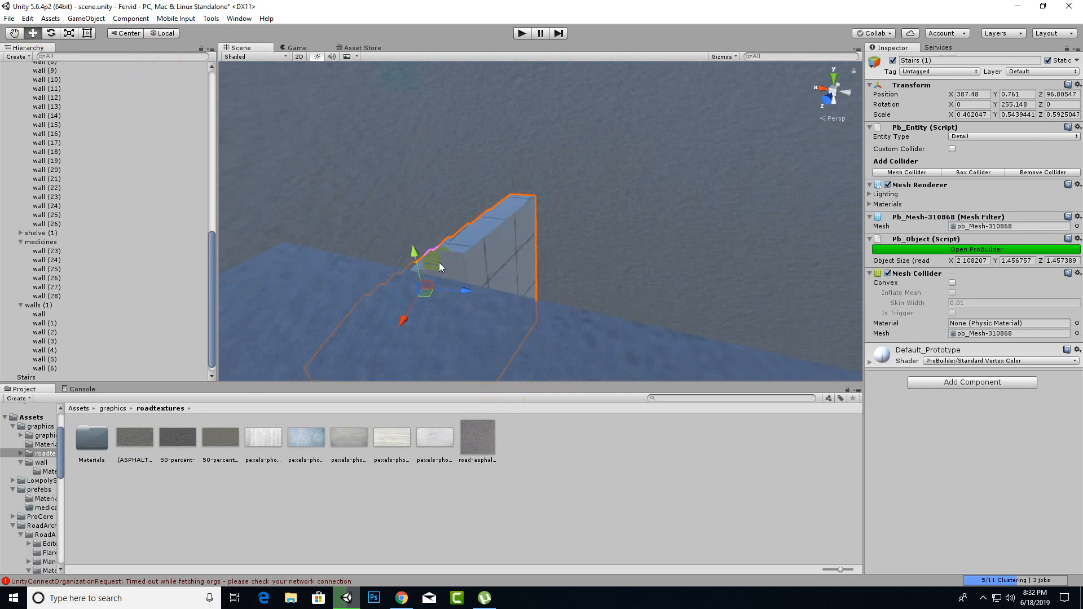
drag(466, 301, 429, 305)
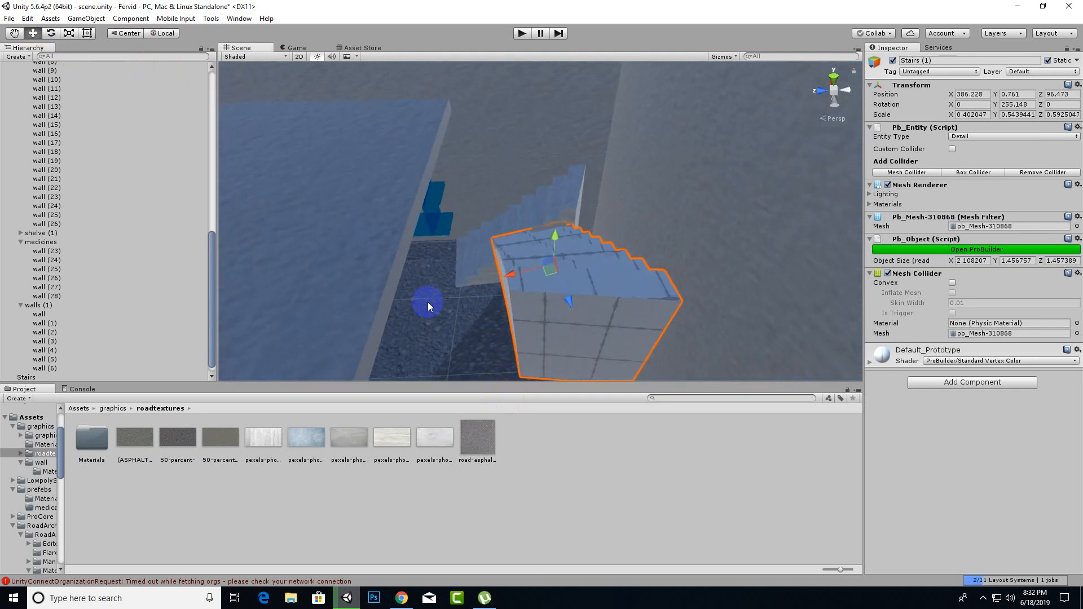
Turn the duplicate stairs to about 270 degrees around Y and raise them to about Y 1.27 above the original flight
click(51, 33)
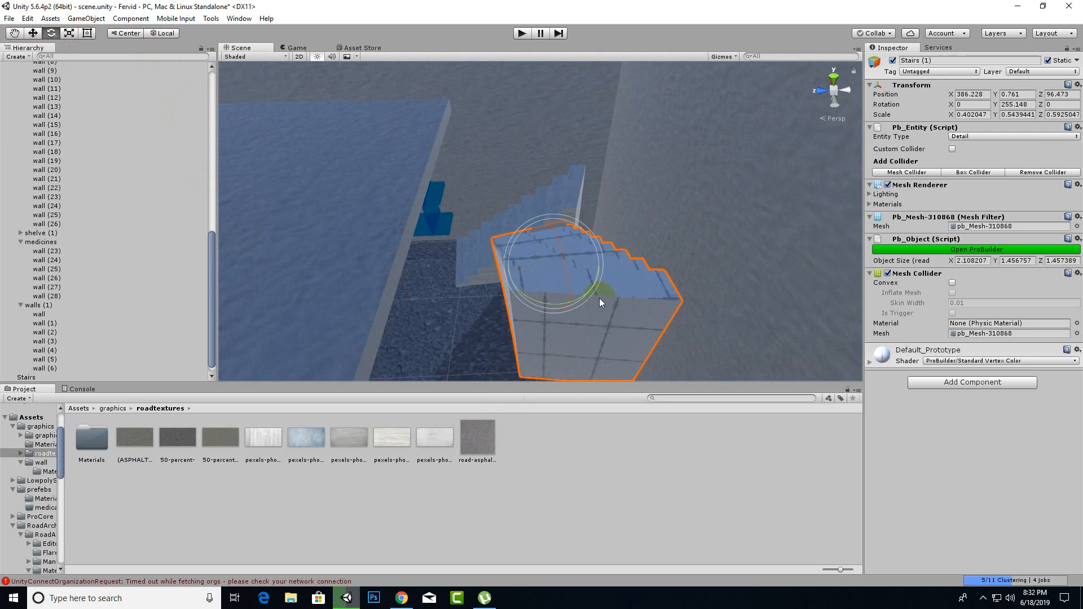
drag(583, 301, 746, 353)
click(33, 33)
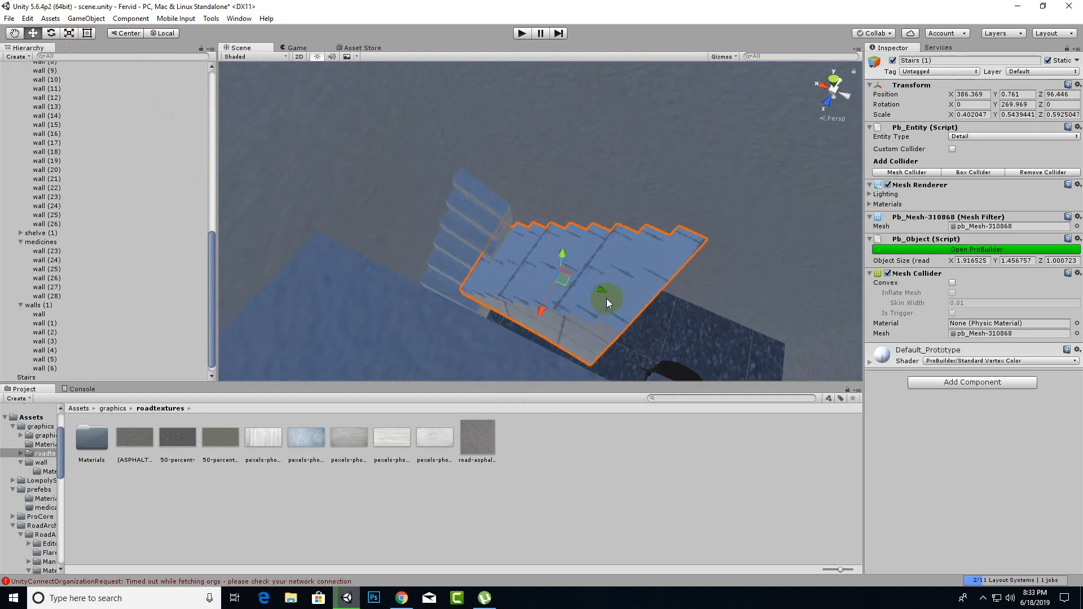
drag(607, 299, 507, 267)
scroll(507, 268, up, 5)
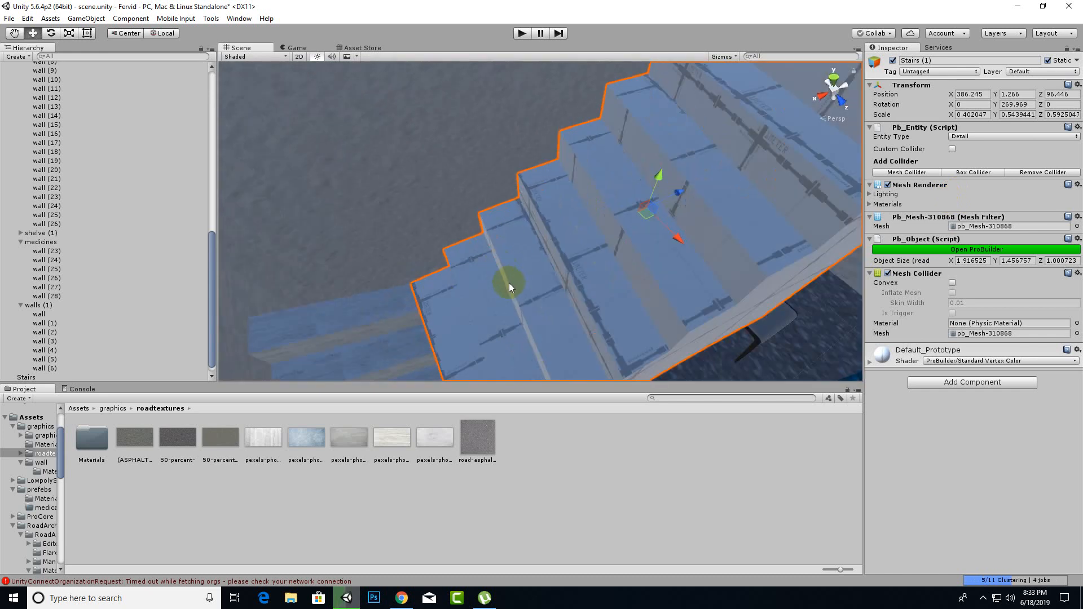
Inspect the joint between the two flights and delete the duplicate stairs
middle_drag(509, 284, 643, 180)
alt+drag(570, 297, 544, 318)
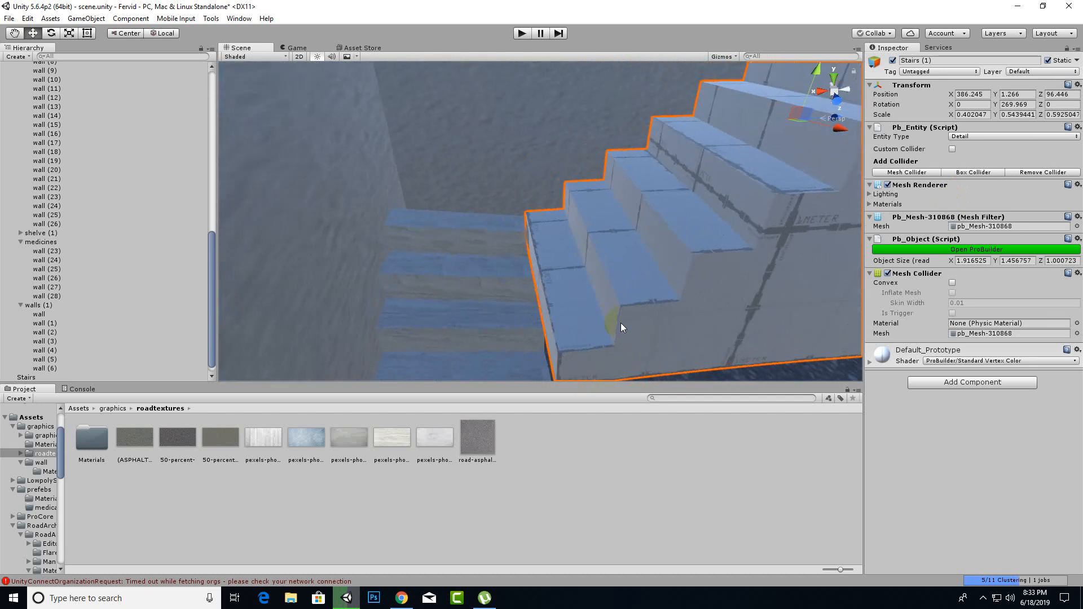
scroll(621, 323, down, 5)
scroll(627, 320, up, 3)
middle_drag(629, 321, 581, 374)
key(Delete)
Select the original stairs and shift them toward the side wall, to about X 386.01, Z 97.04
click(496, 269)
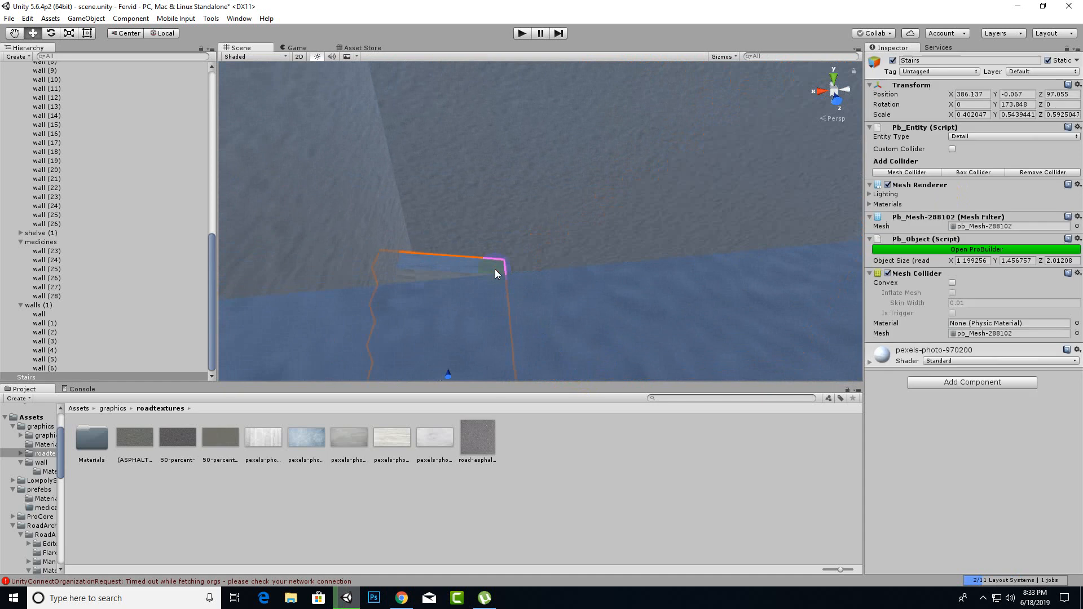
scroll(549, 317, up, 3)
scroll(550, 317, down, 2)
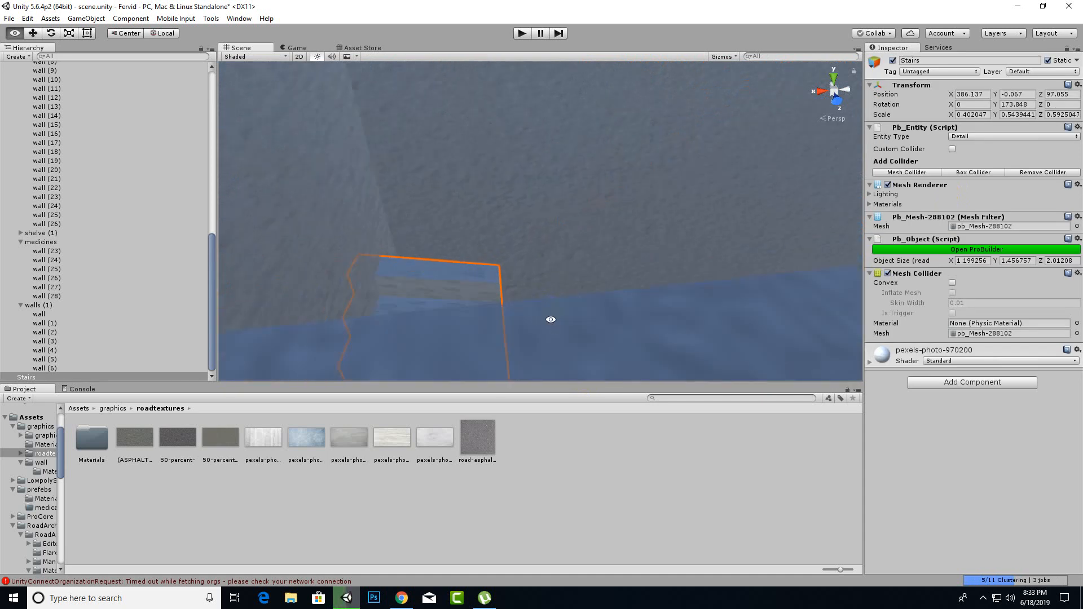
alt+drag(551, 268, 516, 314)
middle_drag(515, 314, 524, 304)
mouse_move(520, 315)
mouse_down()
mouse_move(534, 325)
mouse_move(523, 320)
mouse_up()
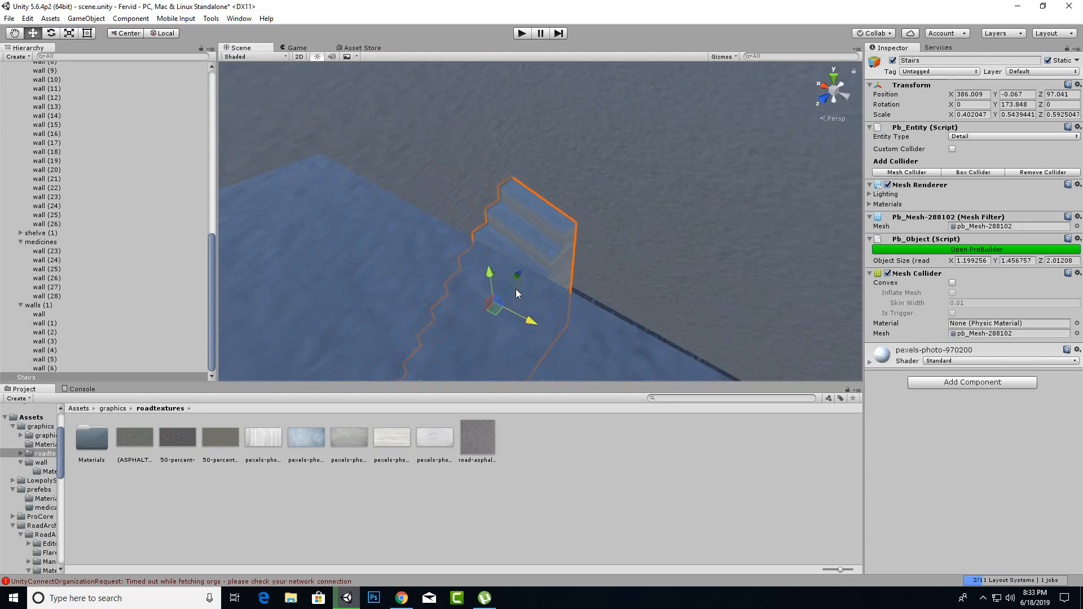
Move the stairs closer to the back wall, to about X 386.02, Z 96.96
click(514, 291)
click(550, 257)
alt+drag(593, 307, 387, 237)
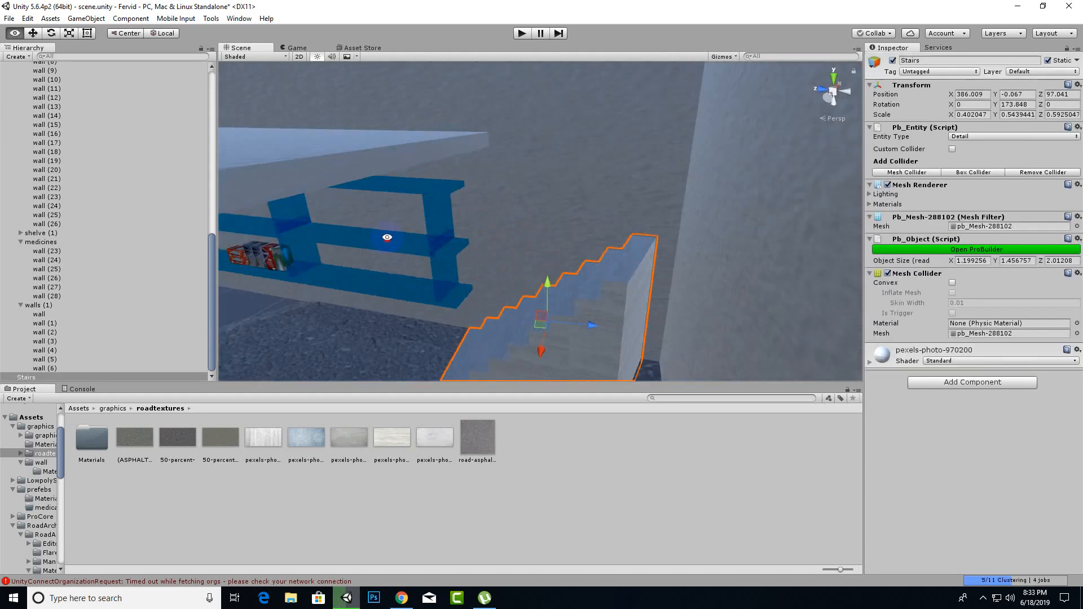
drag(590, 325, 516, 355)
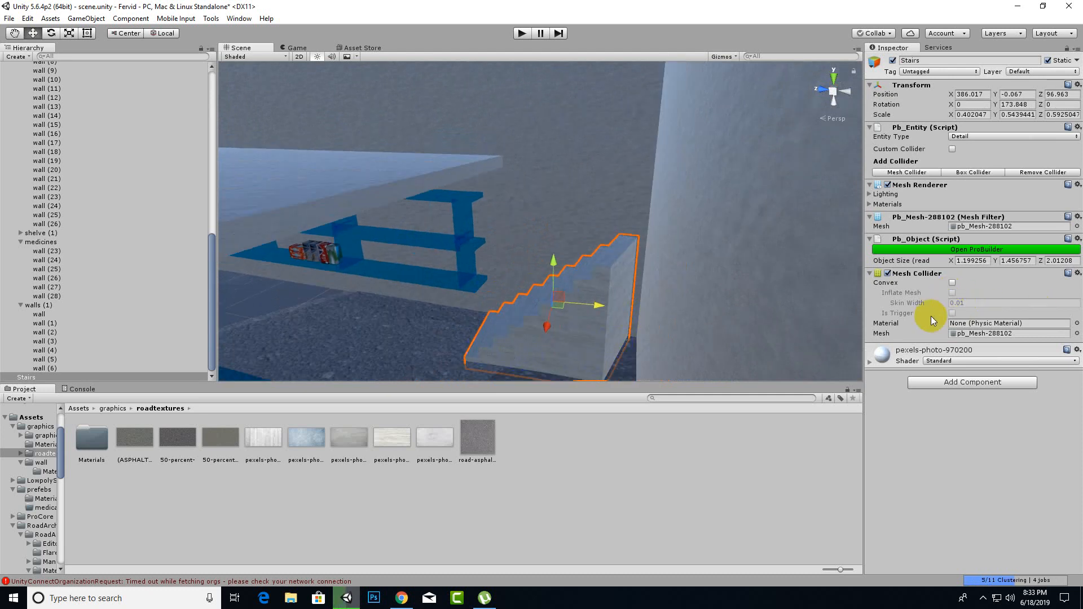
click(595, 330)
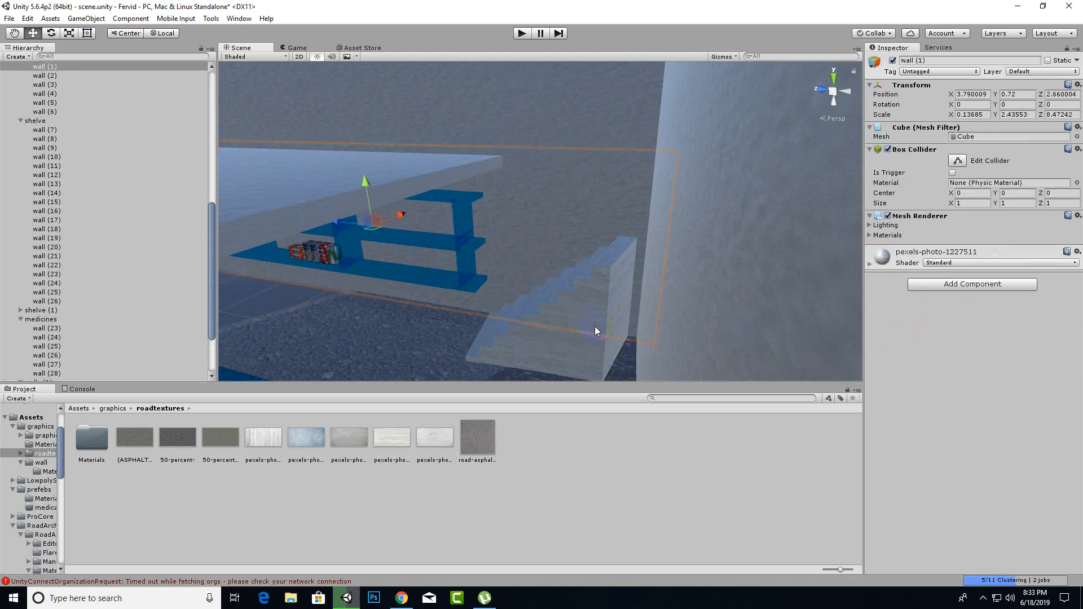
Select the stairs in the scene and open the ProBuilder tool window for editing them
click(603, 353)
click(593, 347)
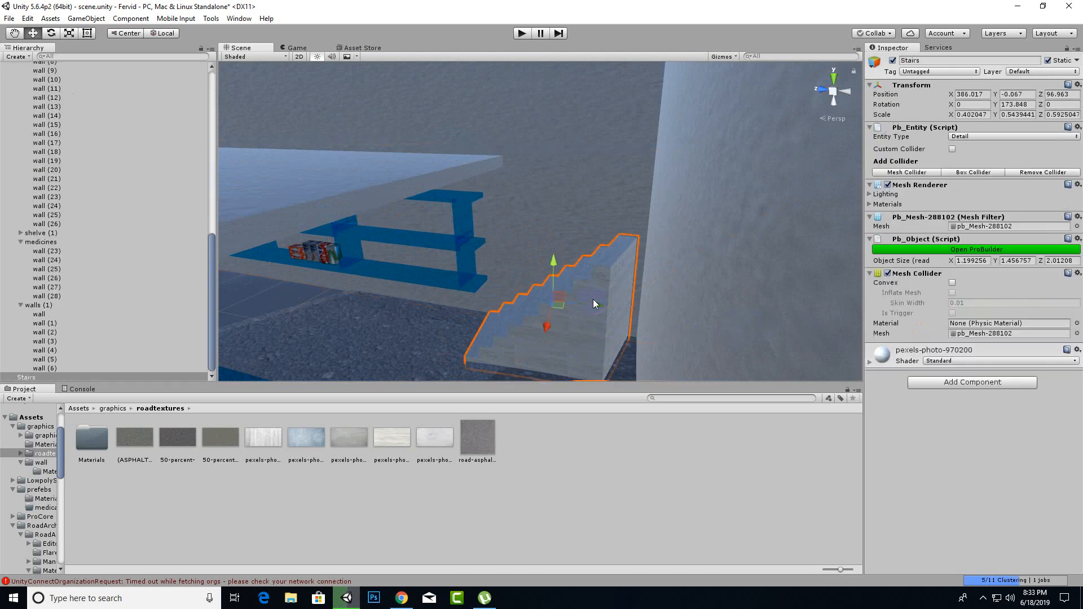
alt+drag(578, 288, 609, 322)
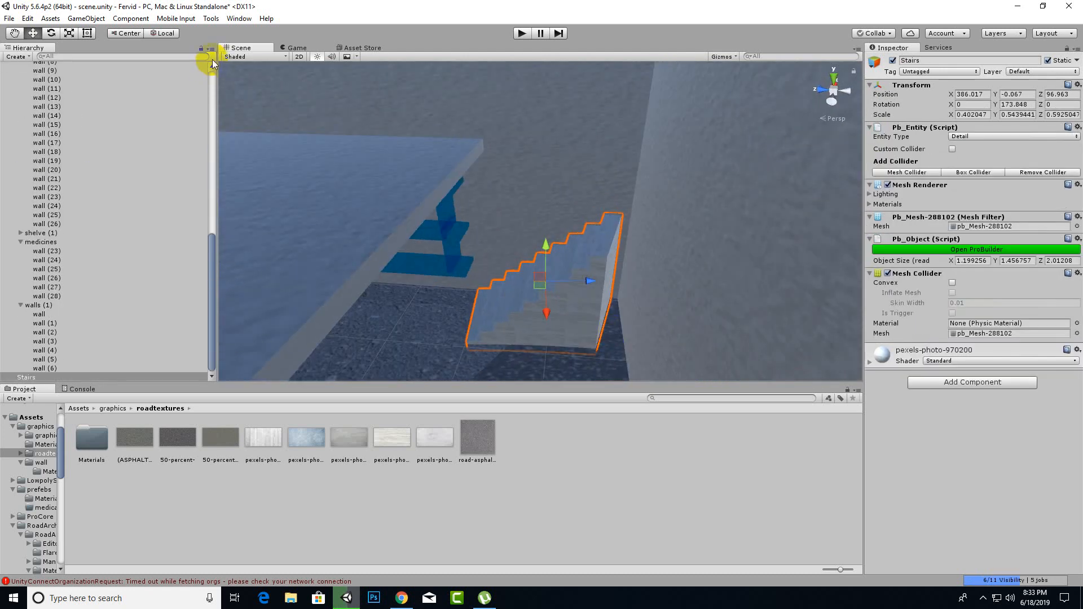
click(211, 18)
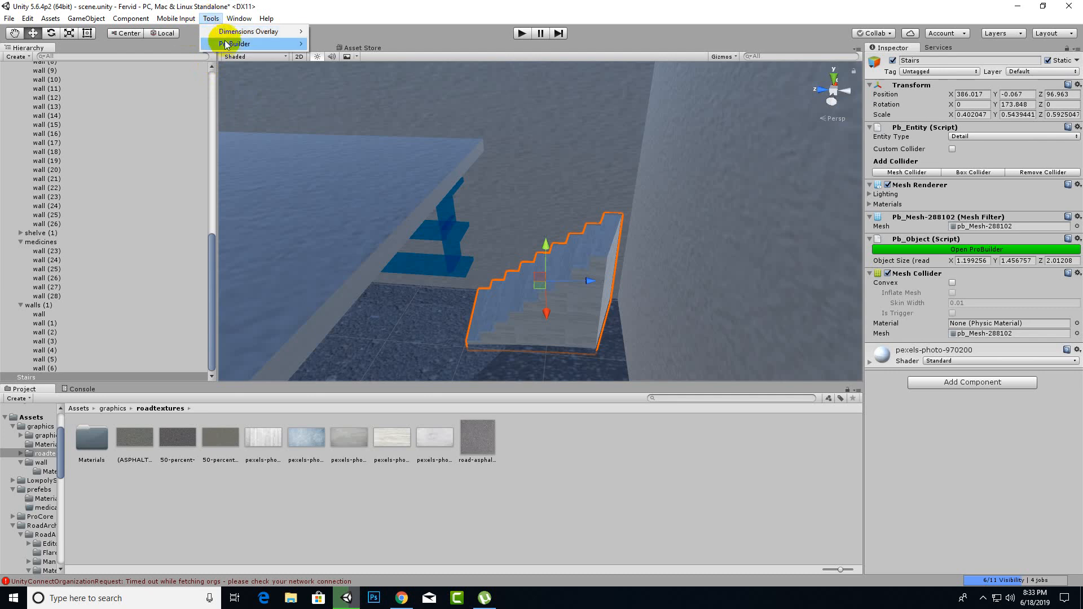
mouse_move(236, 45)
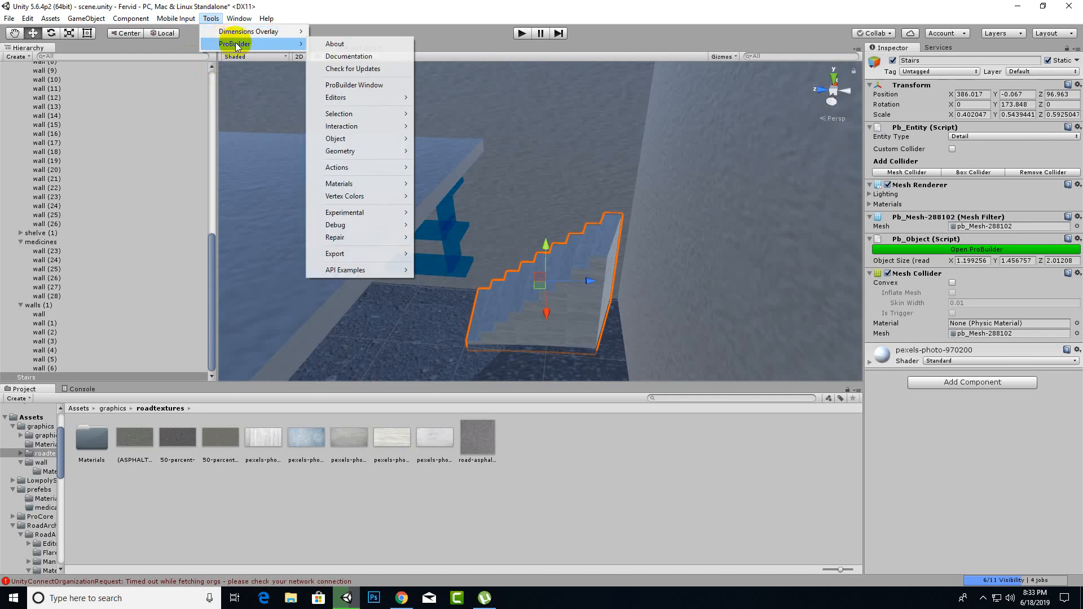
click(360, 86)
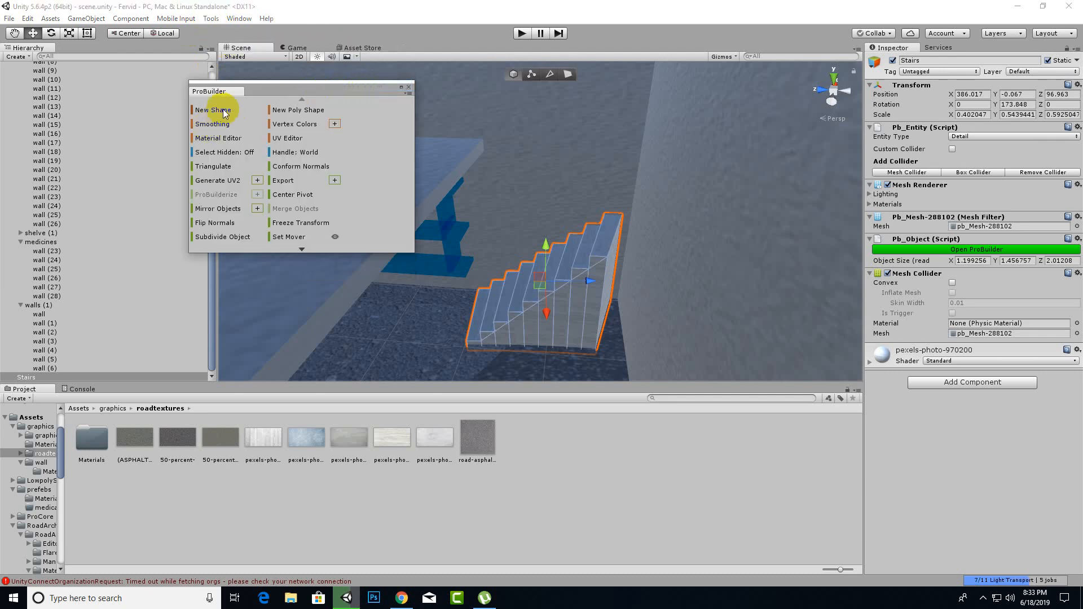
drag(297, 89, 330, 116)
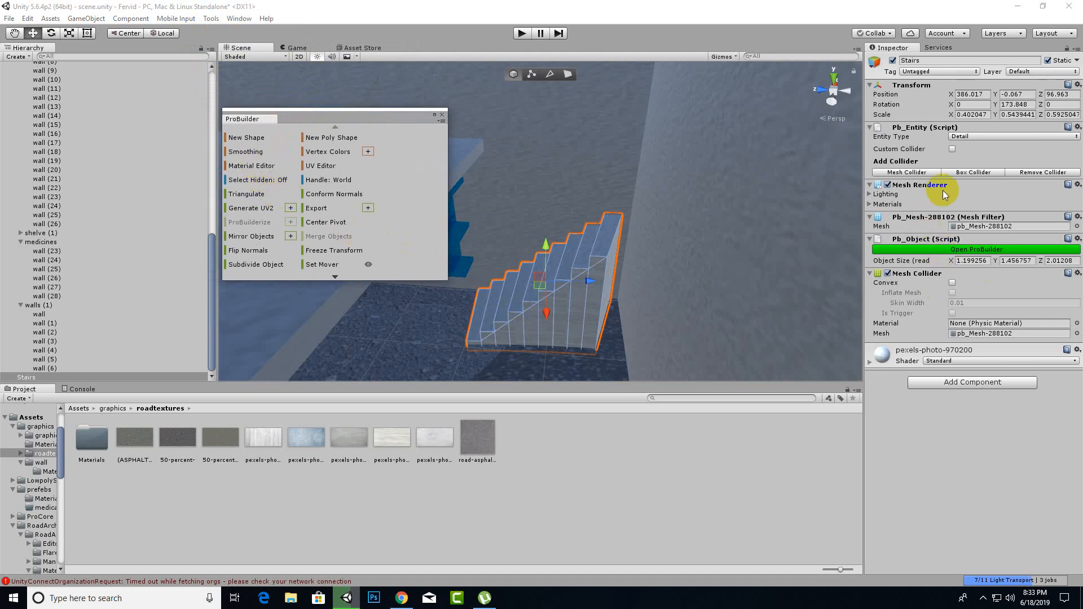
click(1047, 179)
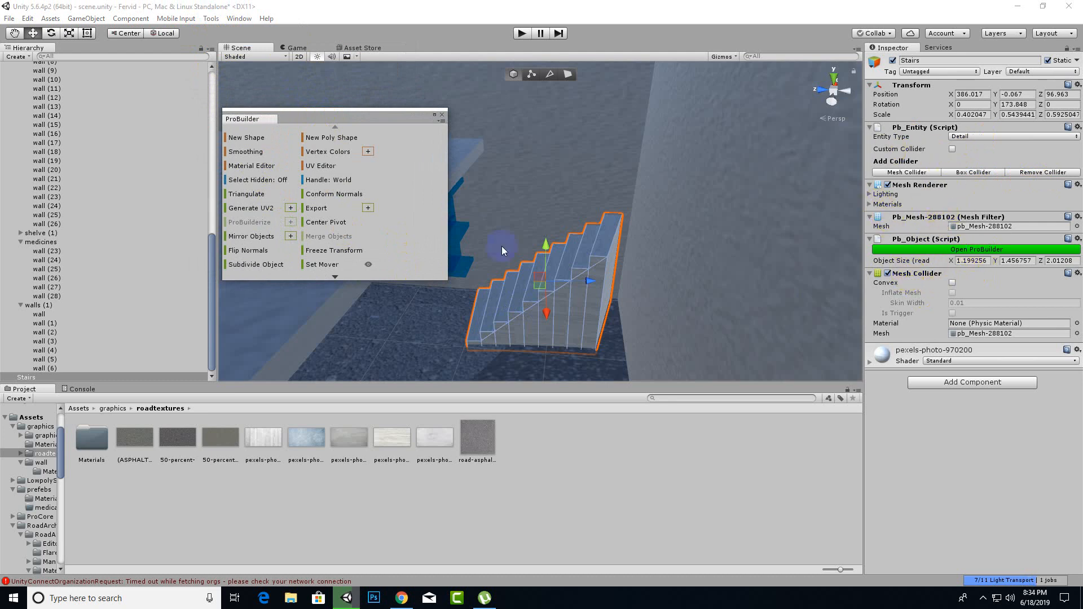
Try smoothing groups 5 and 6 on the stairs, assign group 19, and set the Shift selection mode to Add
click(243, 155)
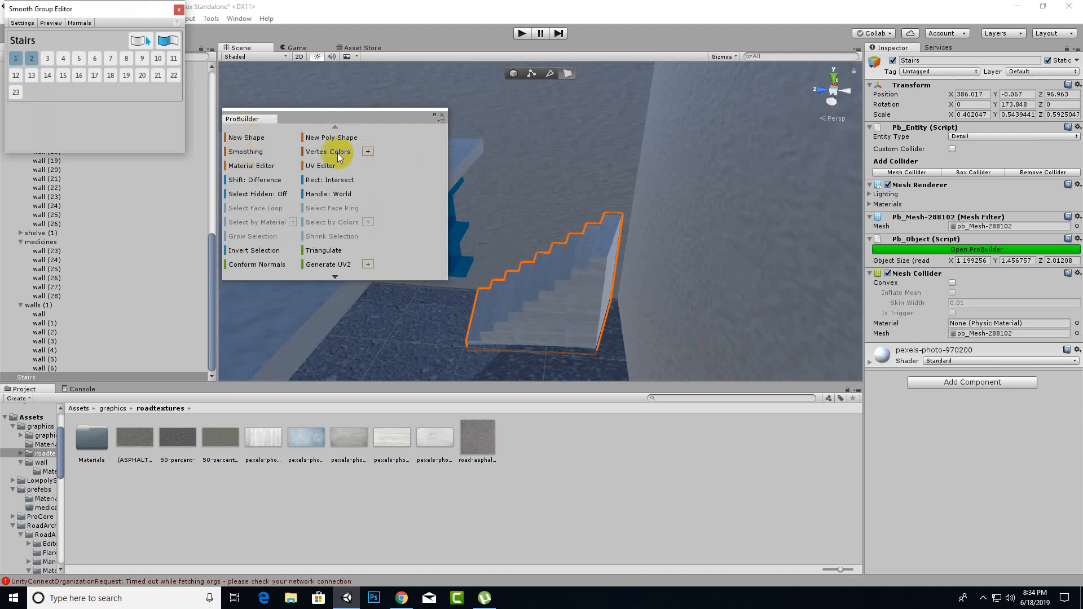
click(83, 59)
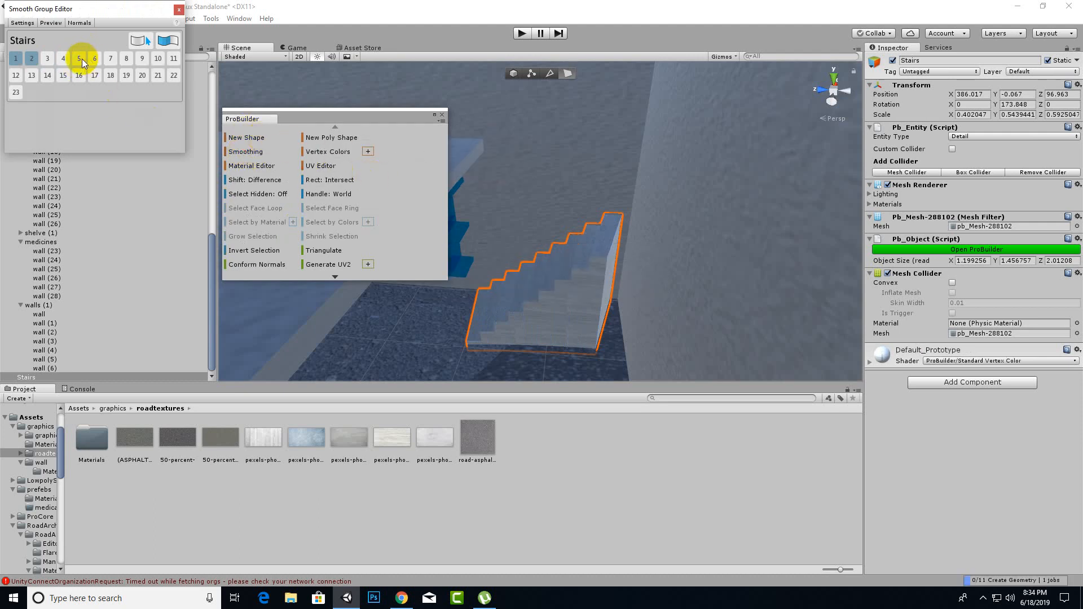
click(95, 59)
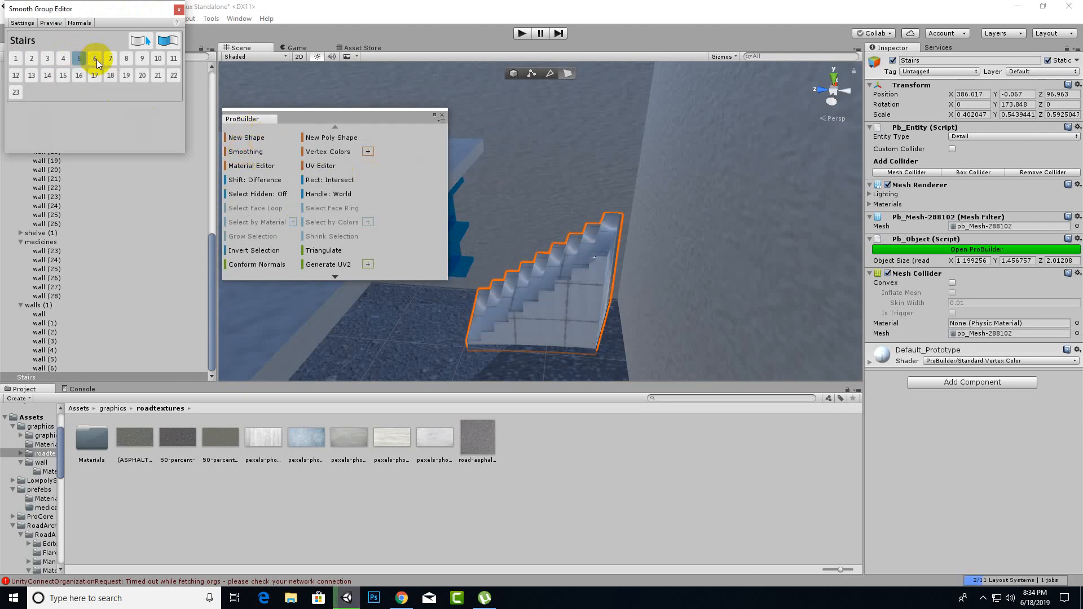
scroll(605, 252, up, 3)
right_drag(591, 249, 697, 273)
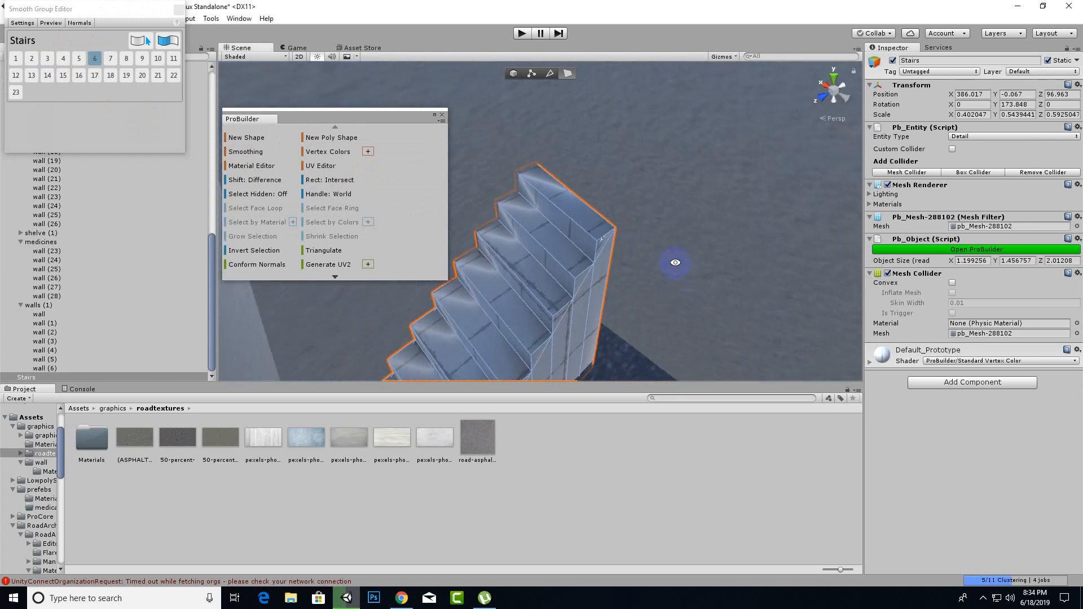
click(129, 76)
click(179, 9)
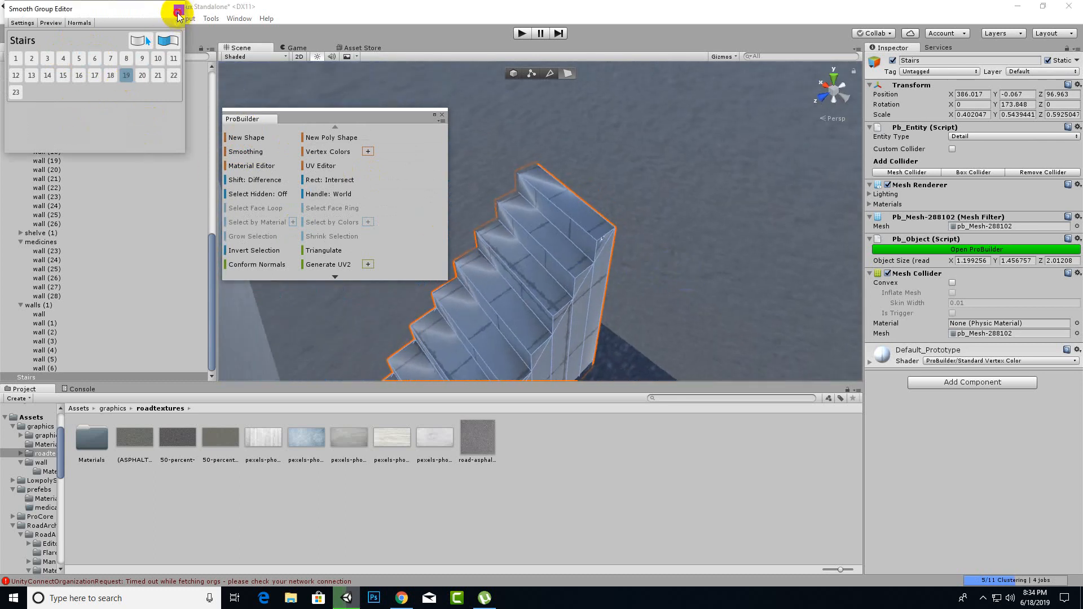
click(266, 181)
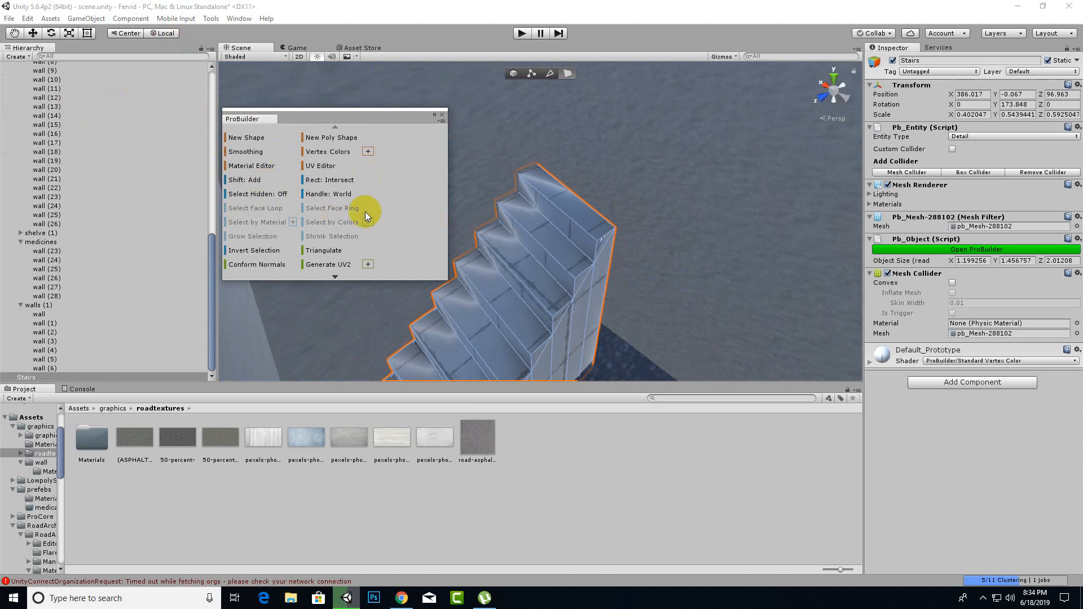
Draw a triangular poly shape beside the top step of the stairs and extrude it about 0.42 upward
click(335, 139)
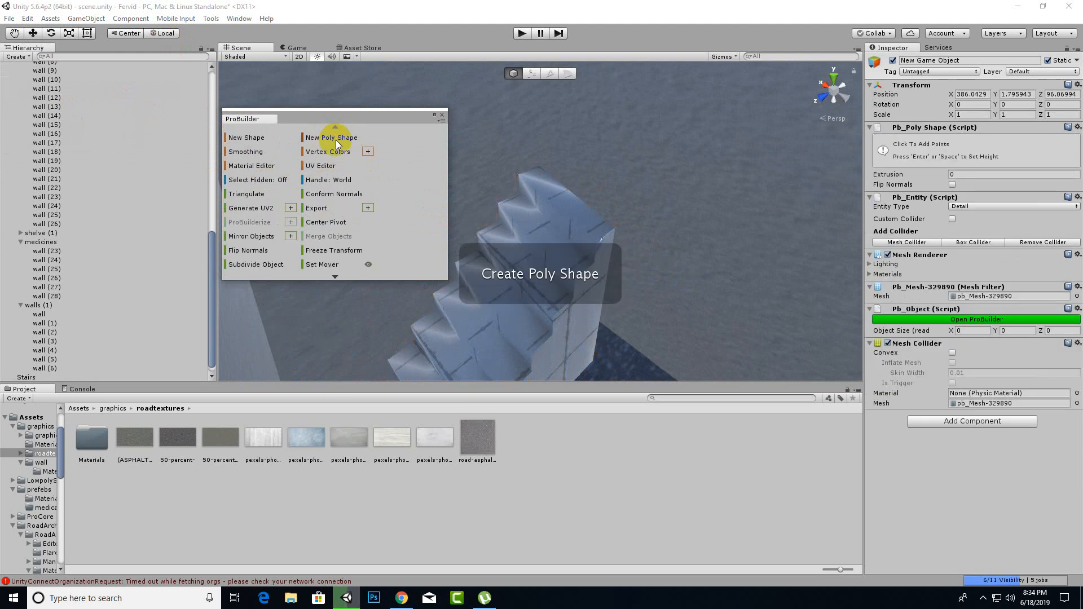
click(571, 212)
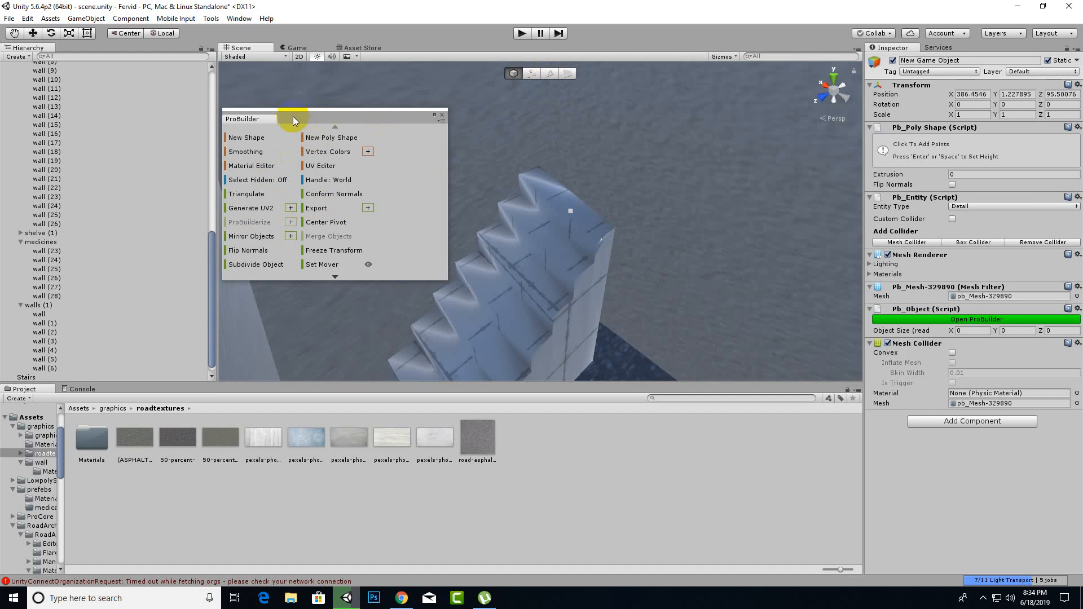
mouse_move(293, 116)
mouse_down()
mouse_move(272, 113)
mouse_move(296, 110)
mouse_up()
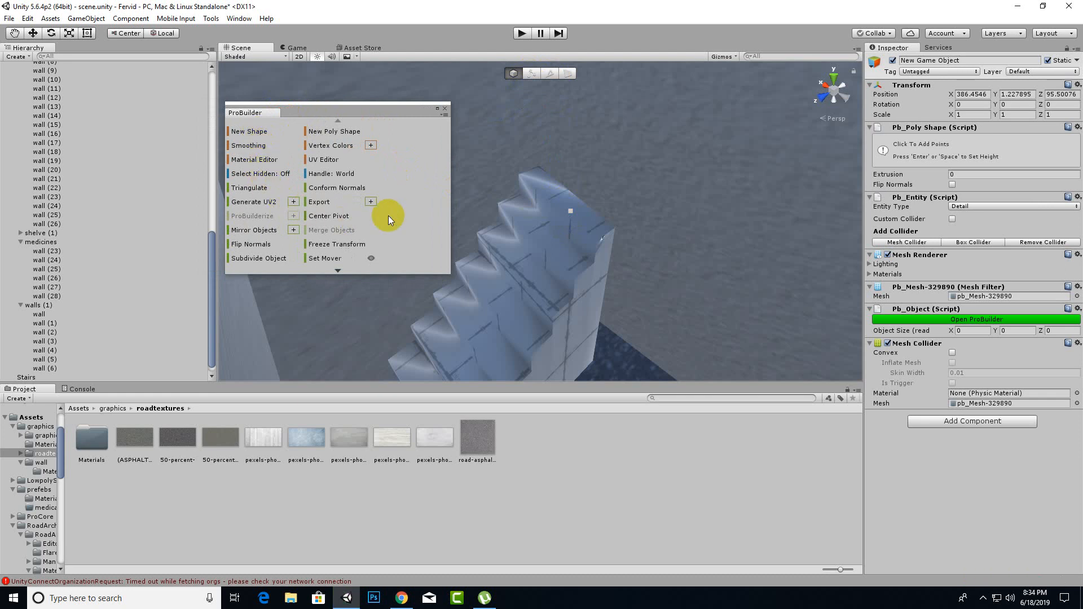
click(445, 110)
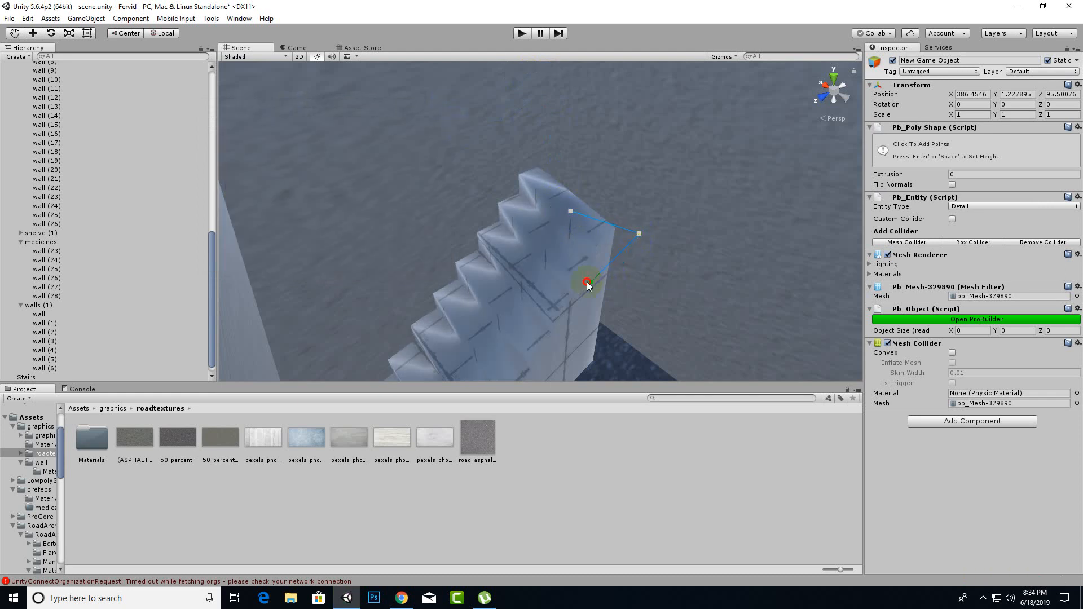
click(570, 211)
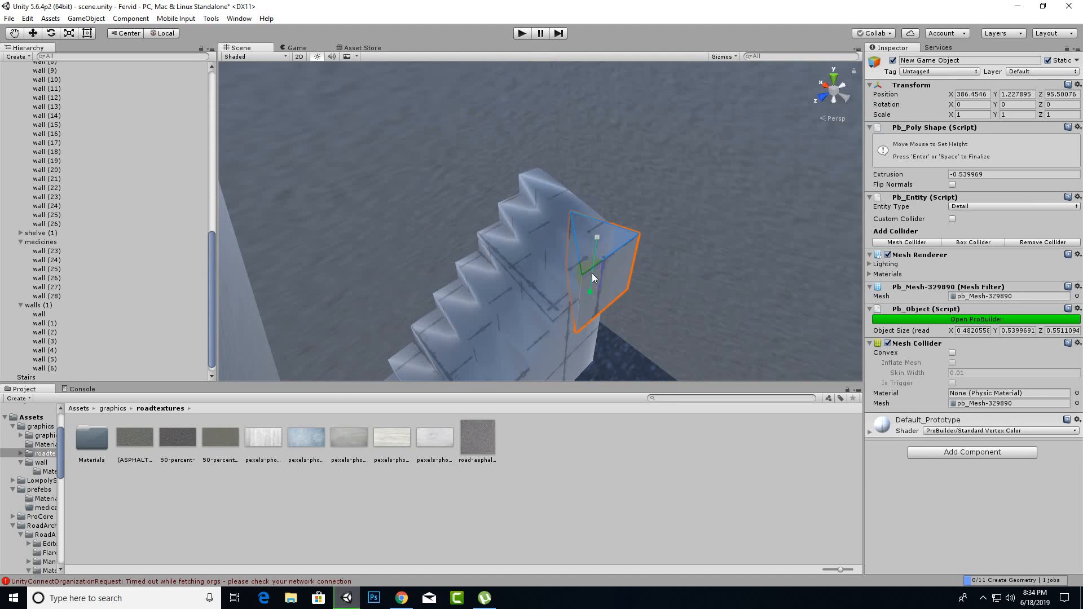
key(Return)
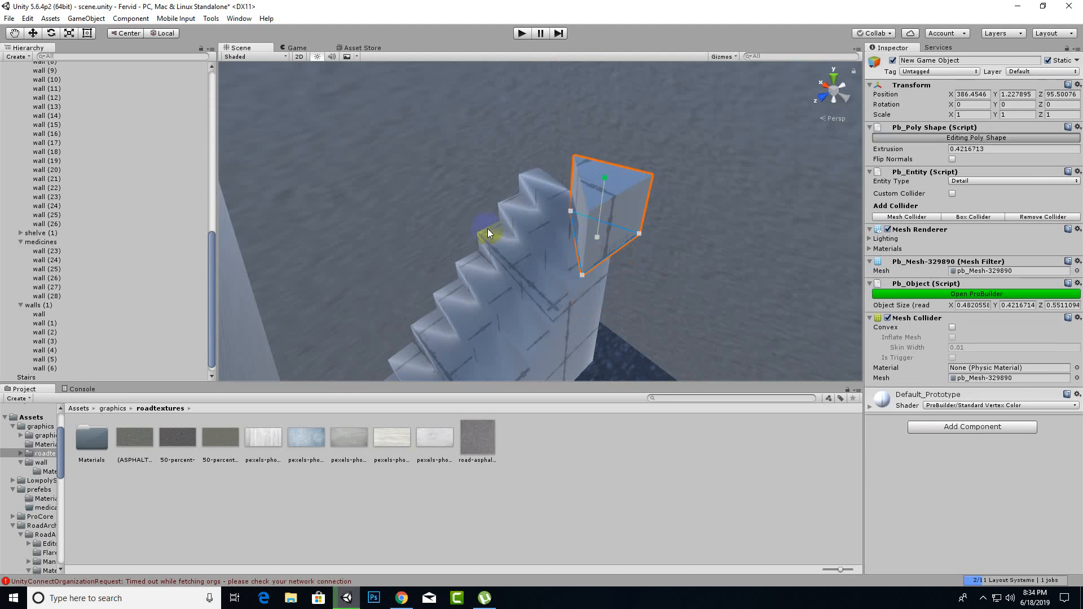
Try moving the new poly shape up from the top step and delete it
key(w)
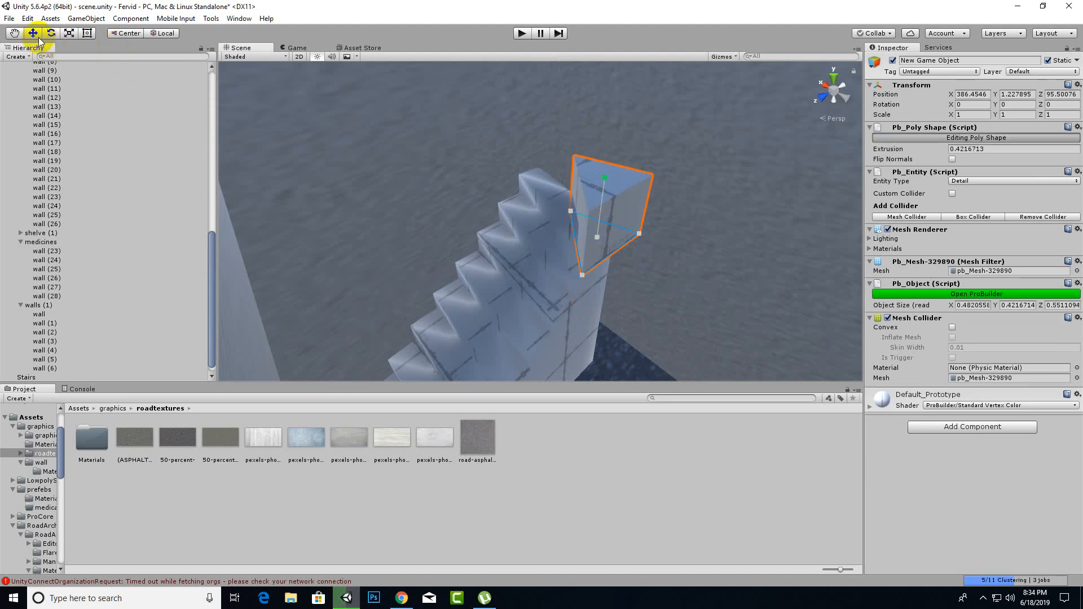
click(37, 37)
drag(583, 171, 591, 131)
key(Delete)
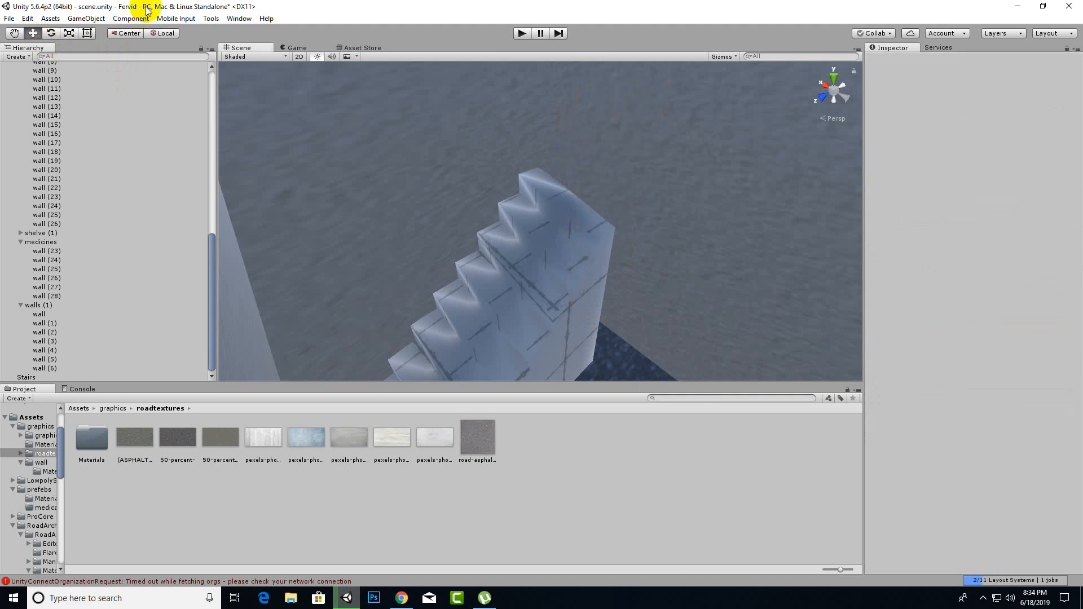
Reopen the ProBuilder tools, select the stairs and pick the top step's upper face in face editing mode
click(209, 19)
mouse_move(223, 42)
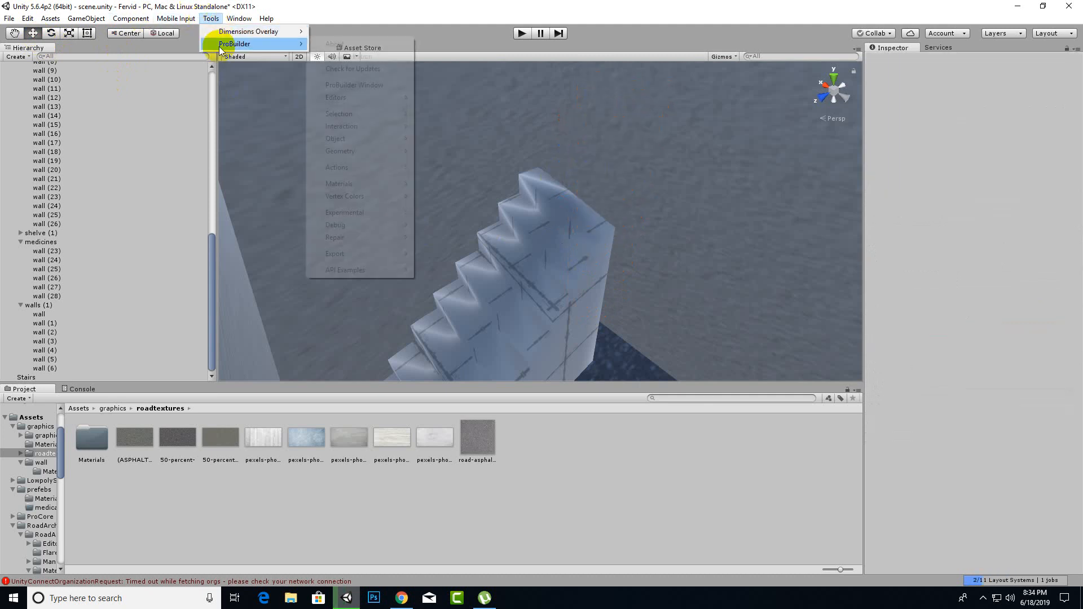
click(393, 87)
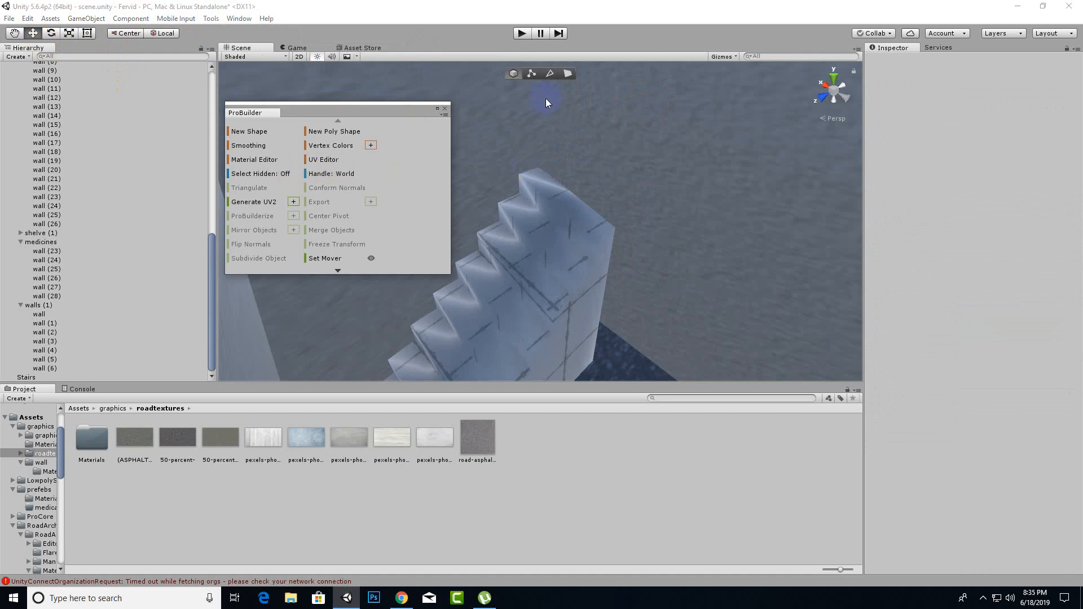
click(574, 210)
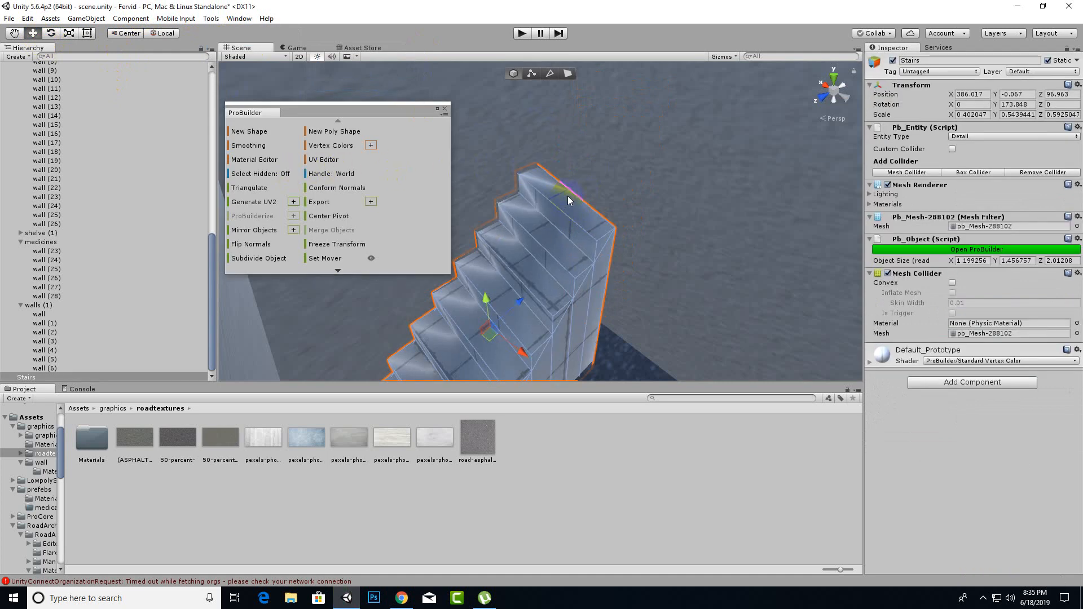
click(531, 75)
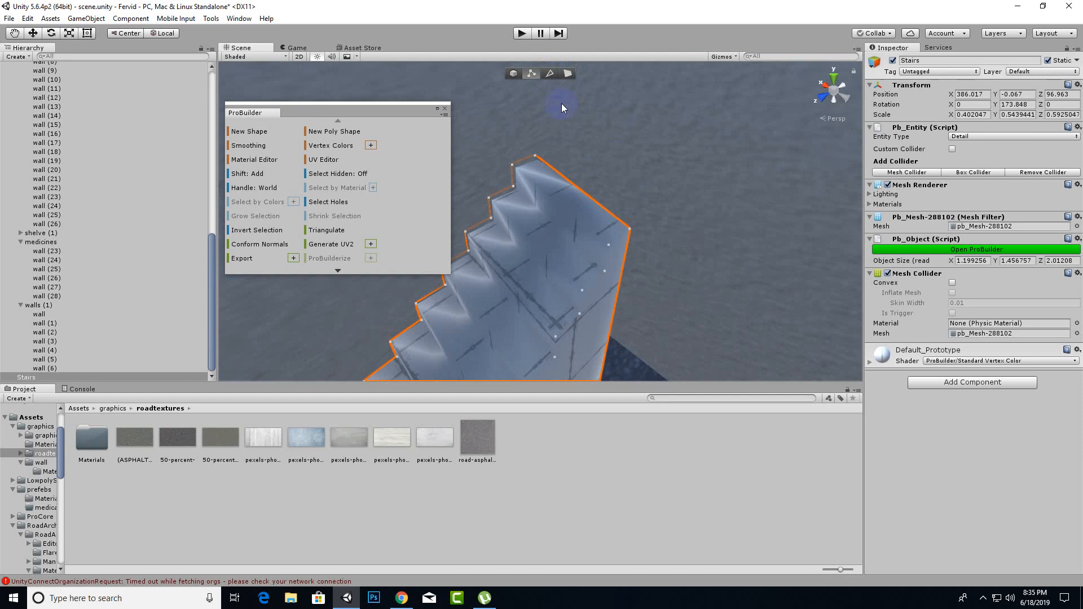
click(567, 74)
click(584, 215)
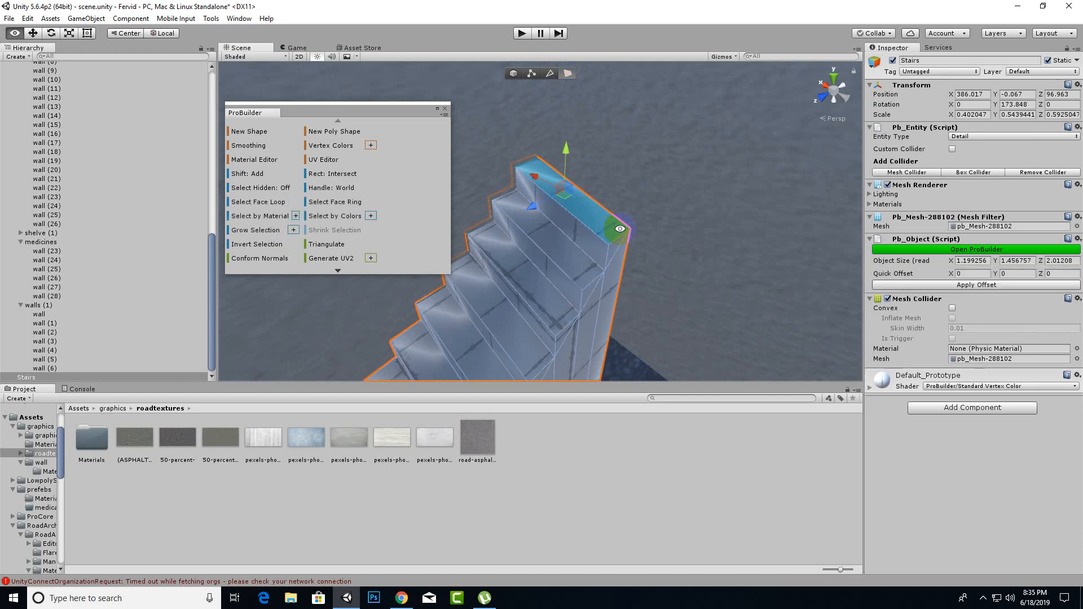
Select the upper face of the highest step and raise it until the stairs' object height is about 1.62
alt+drag(585, 212, 540, 227)
scroll(539, 226, down, 3)
click(619, 272)
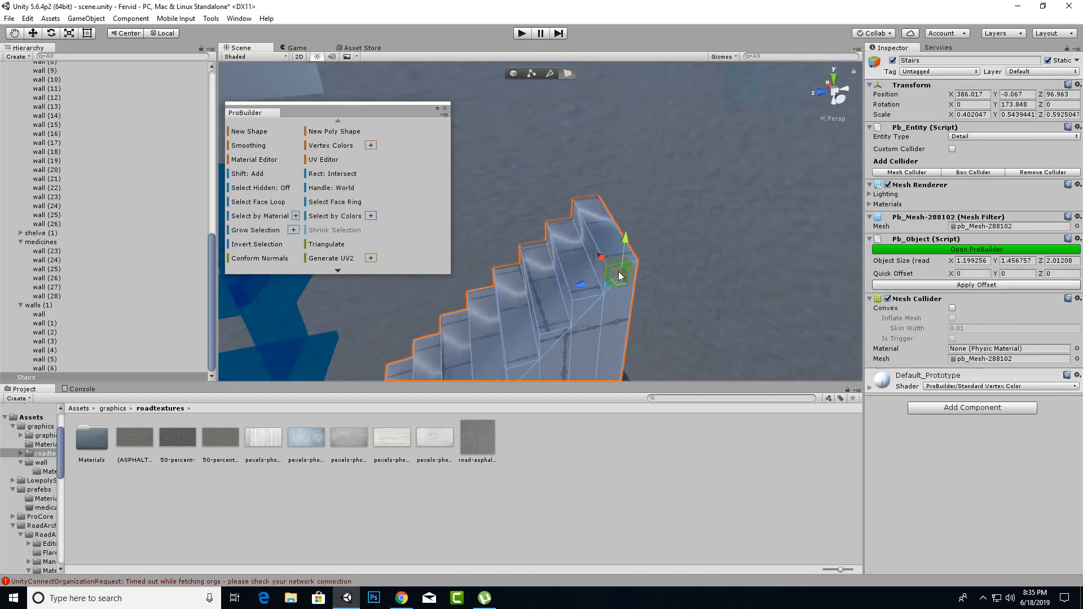
click(590, 253)
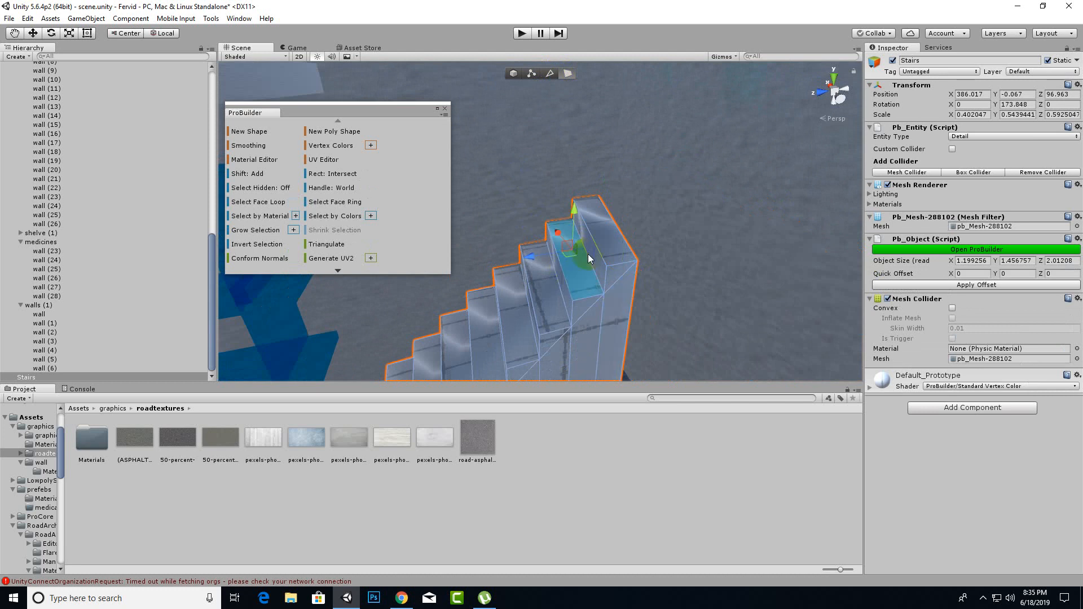
click(609, 243)
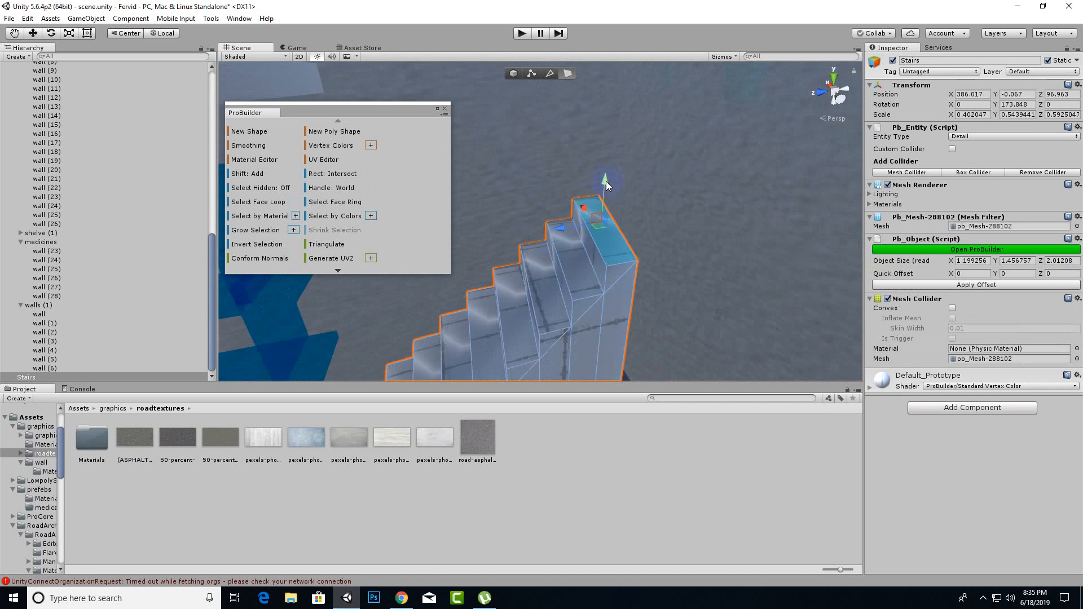
drag(606, 182, 607, 153)
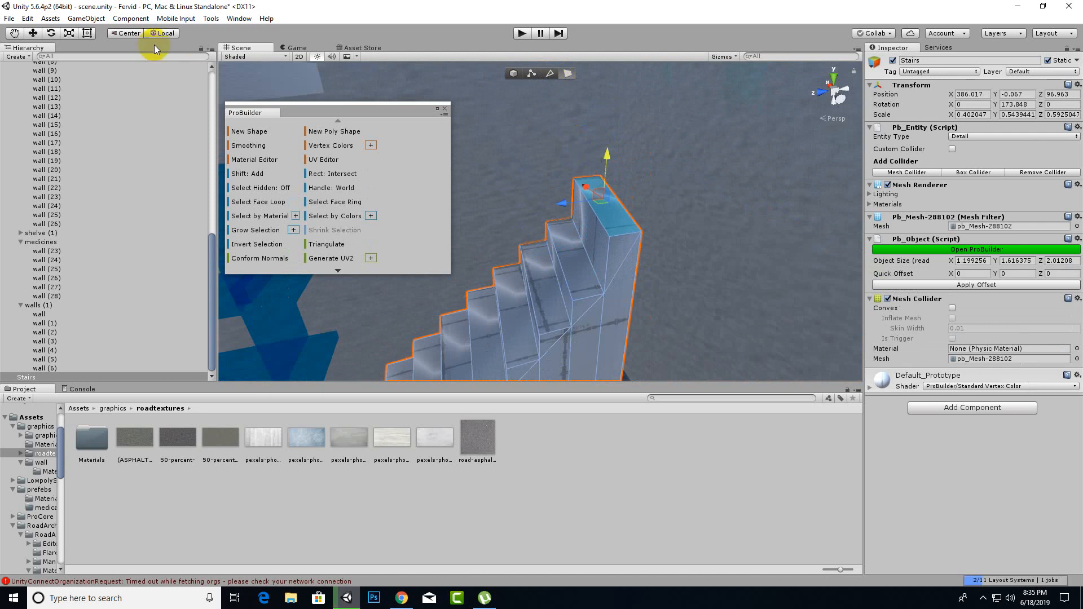
Rotate the top step's upper face slightly and try scaling it along its depth
click(52, 34)
drag(615, 221, 648, 229)
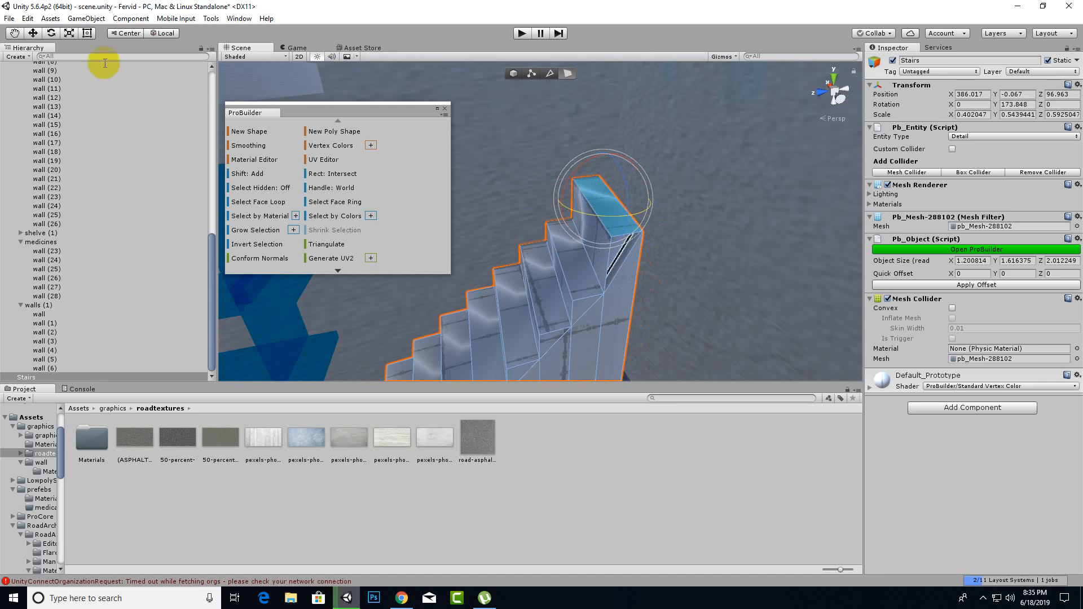
click(69, 33)
mouse_move(558, 202)
mouse_down()
mouse_move(572, 202)
mouse_move(557, 200)
mouse_up()
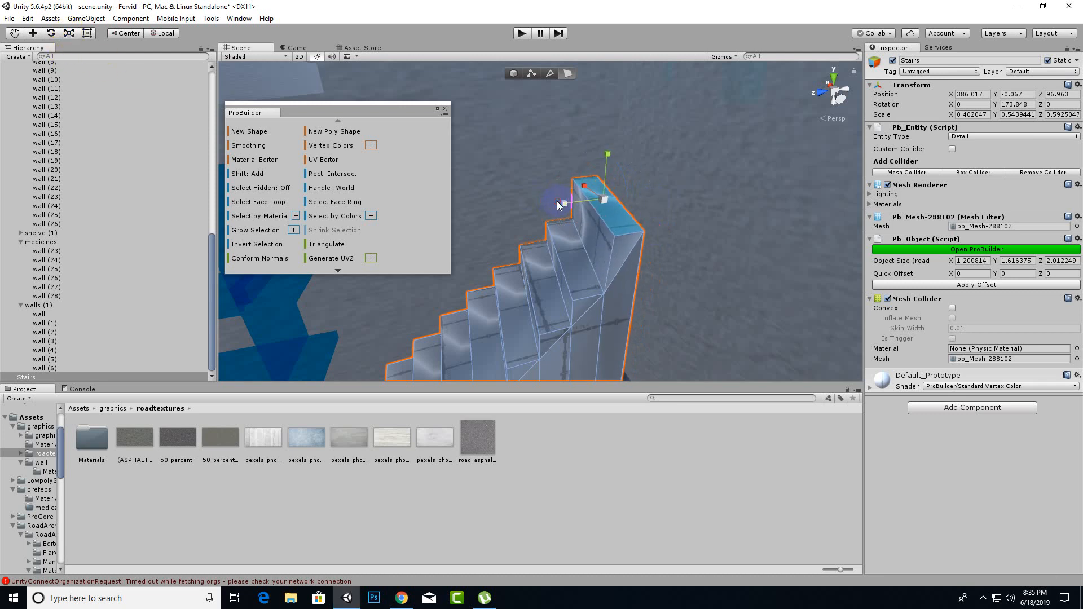
Scale the top step's outer edge along X until the stairs' object width is about 1.27, and switch to vertex editing
click(550, 74)
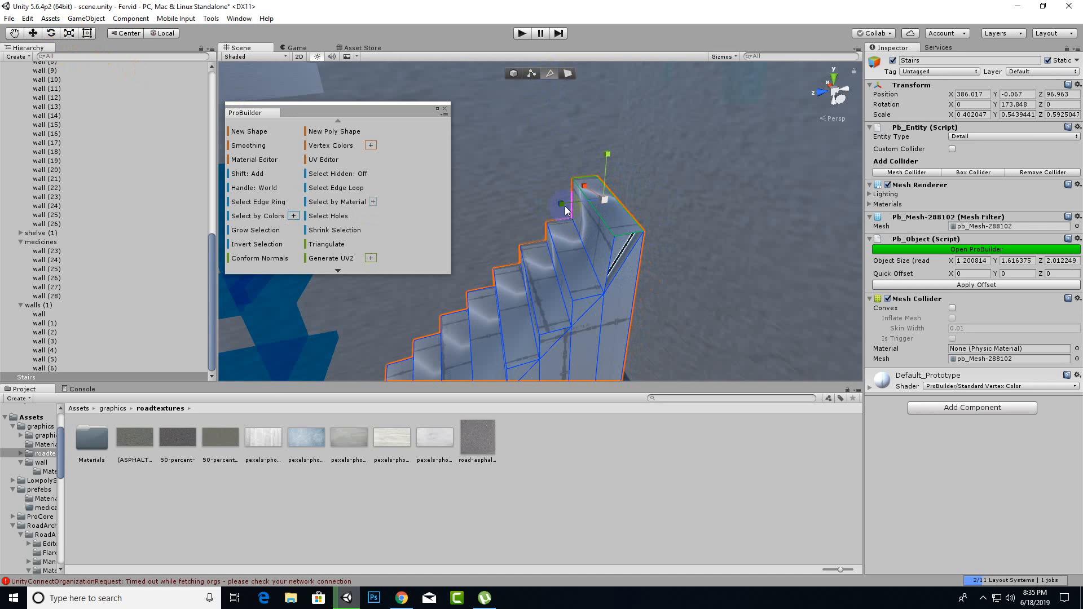
click(640, 263)
drag(609, 217, 418, 140)
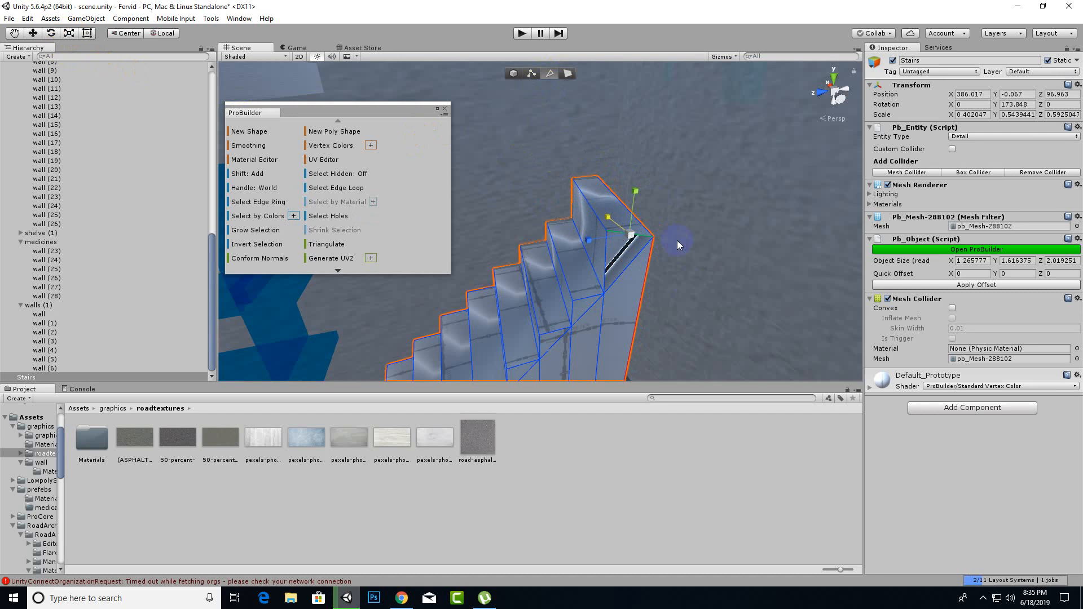
click(533, 70)
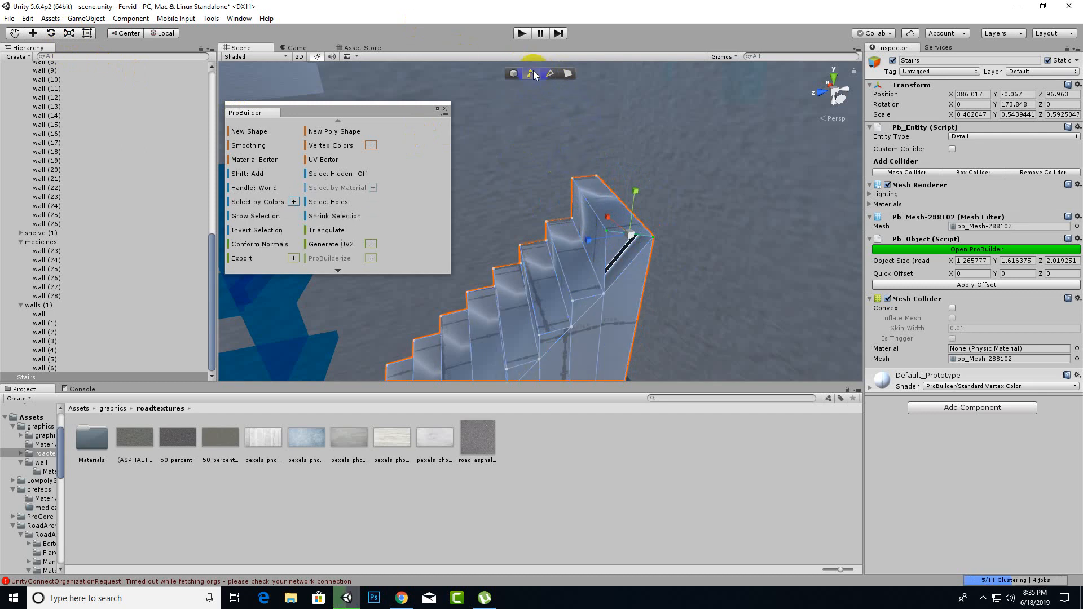
Move individual side vertices of the stairs' uppermost steps to reshape the step corners near the top
middle_drag(656, 242, 588, 195)
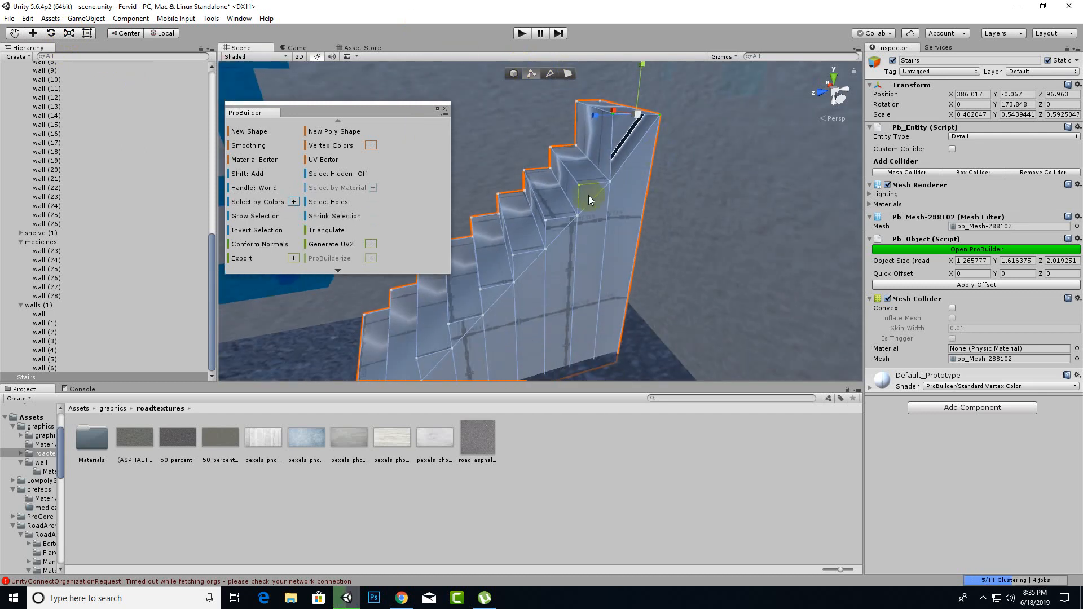
click(580, 186)
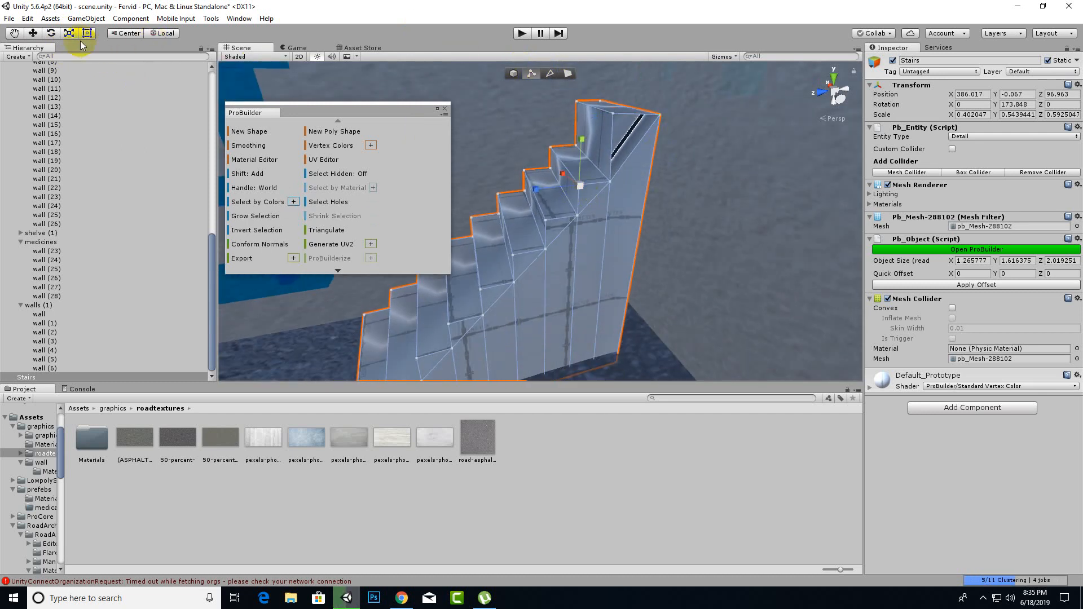
click(32, 32)
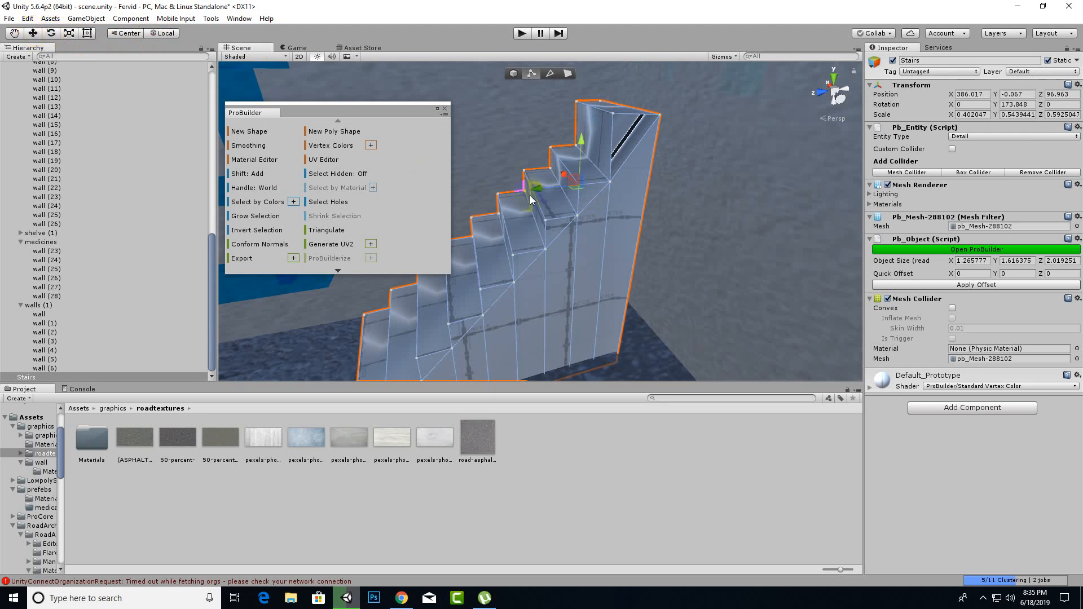
drag(538, 191, 520, 190)
drag(563, 143, 566, 169)
drag(524, 212, 567, 162)
click(611, 181)
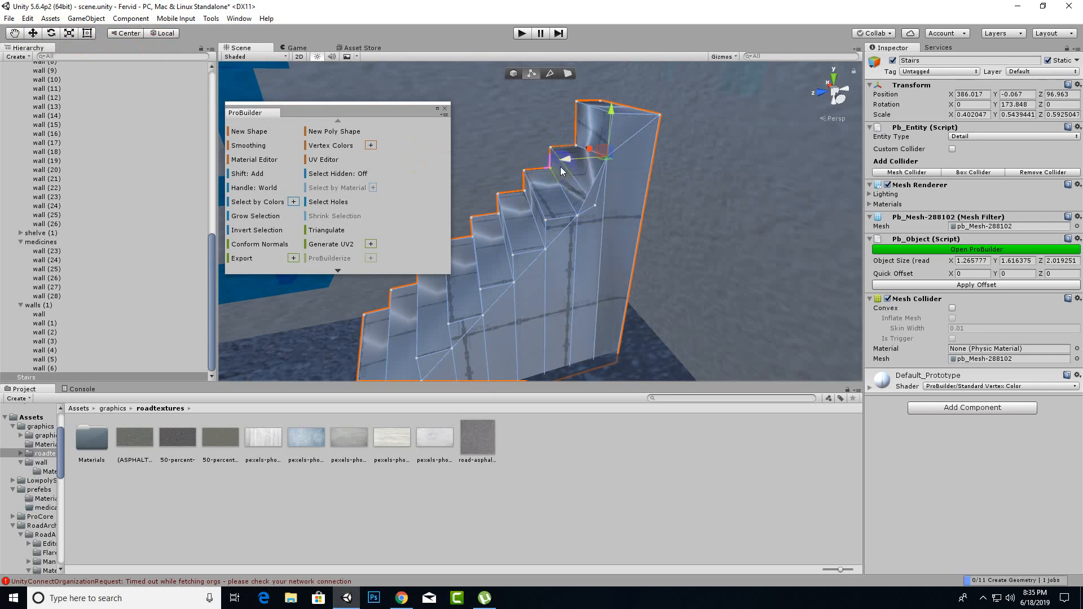
Move side vertices of the middle and lower steps upward to reshape the rest of the staircase's side
click(446, 324)
middle_drag(497, 315, 585, 278)
drag(535, 251, 636, 153)
click(569, 252)
click(602, 219)
click(599, 247)
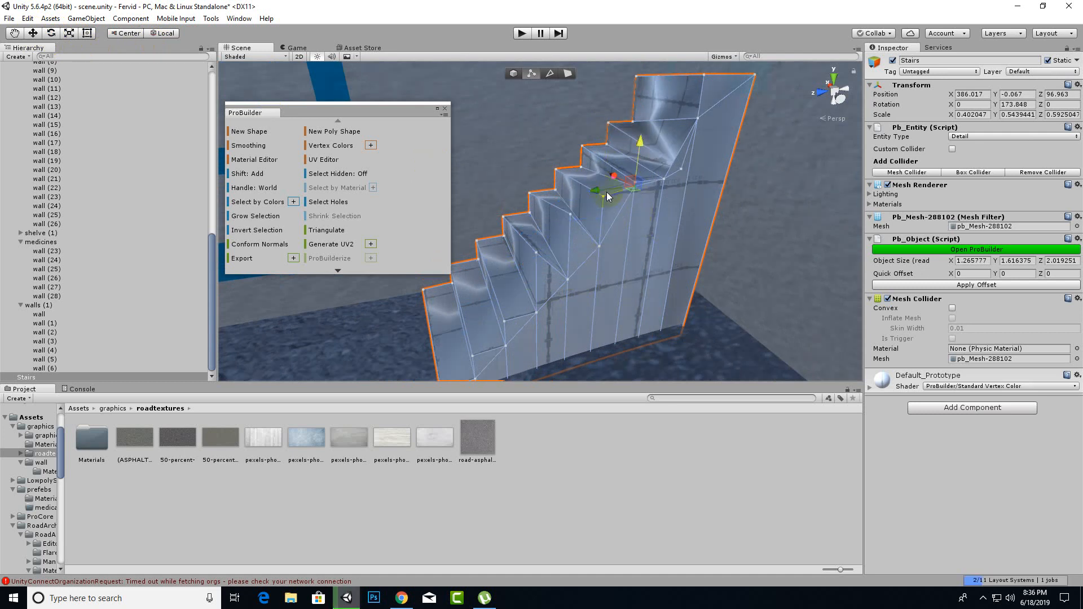
drag(604, 196, 603, 147)
Close the ProBuilder tools and move the whole stairs object to about X 385.918, Y 0.027, Z 96.952
scroll(624, 283, down, 8)
alt+drag(624, 286, 502, 266)
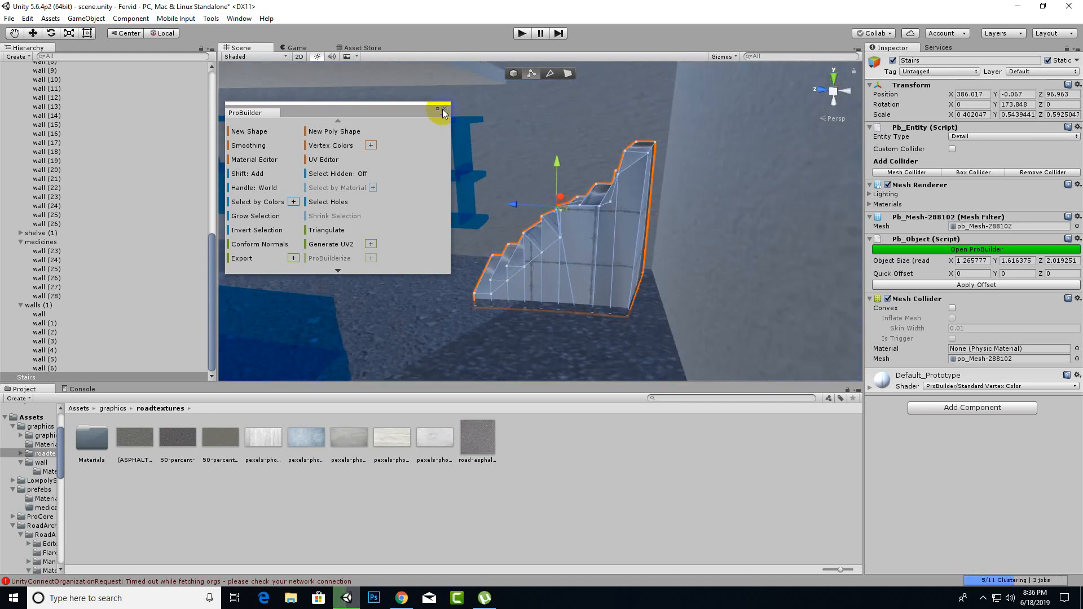
click(444, 110)
alt+drag(499, 219, 598, 276)
scroll(563, 254, up, 4)
click(584, 255)
click(564, 280)
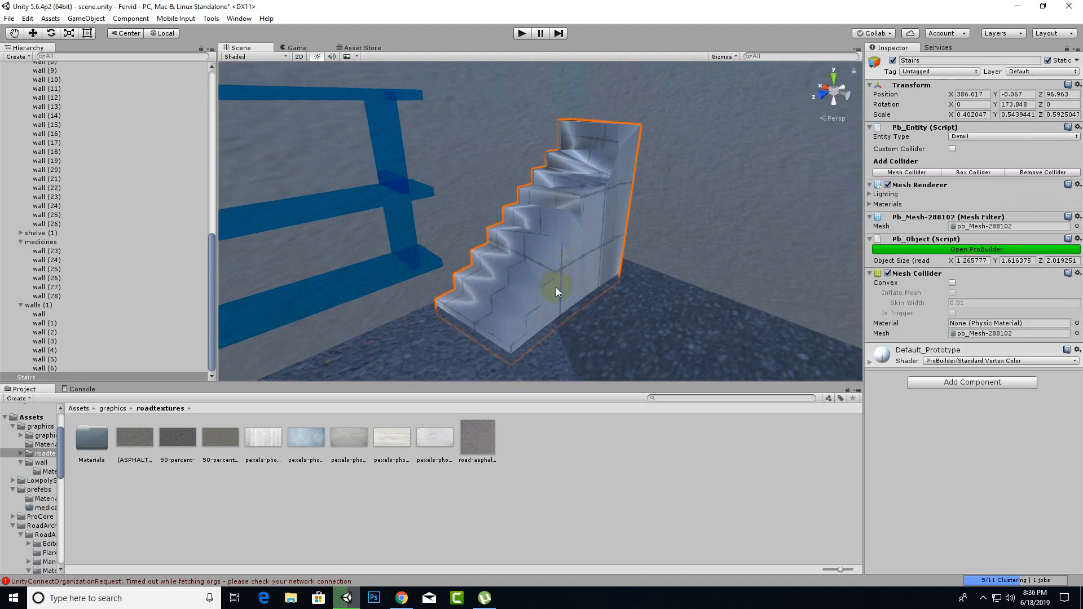
click(33, 32)
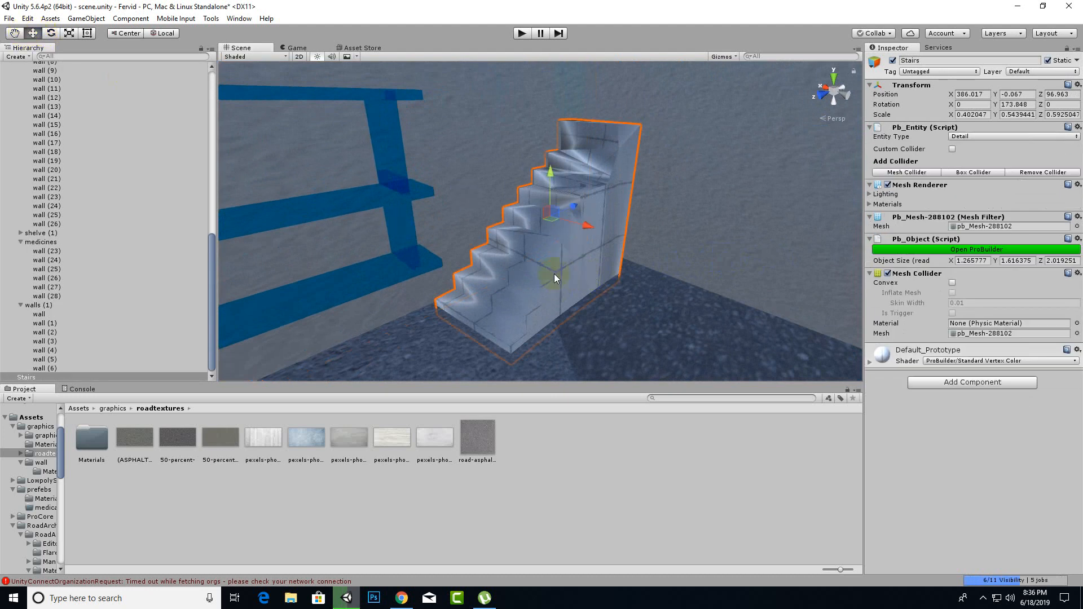
drag(546, 172, 548, 163)
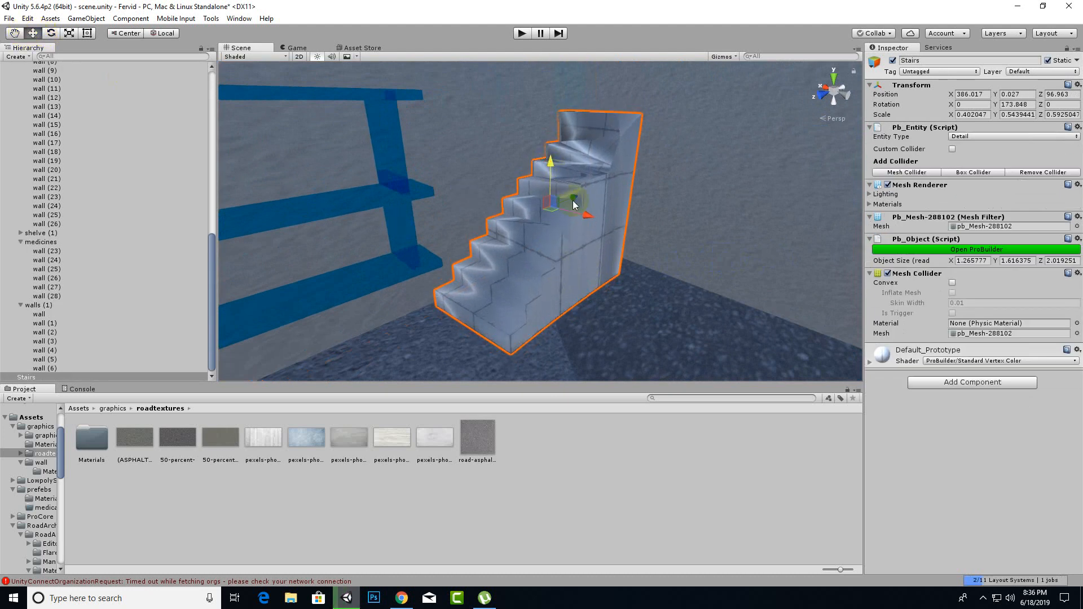
drag(592, 223, 594, 304)
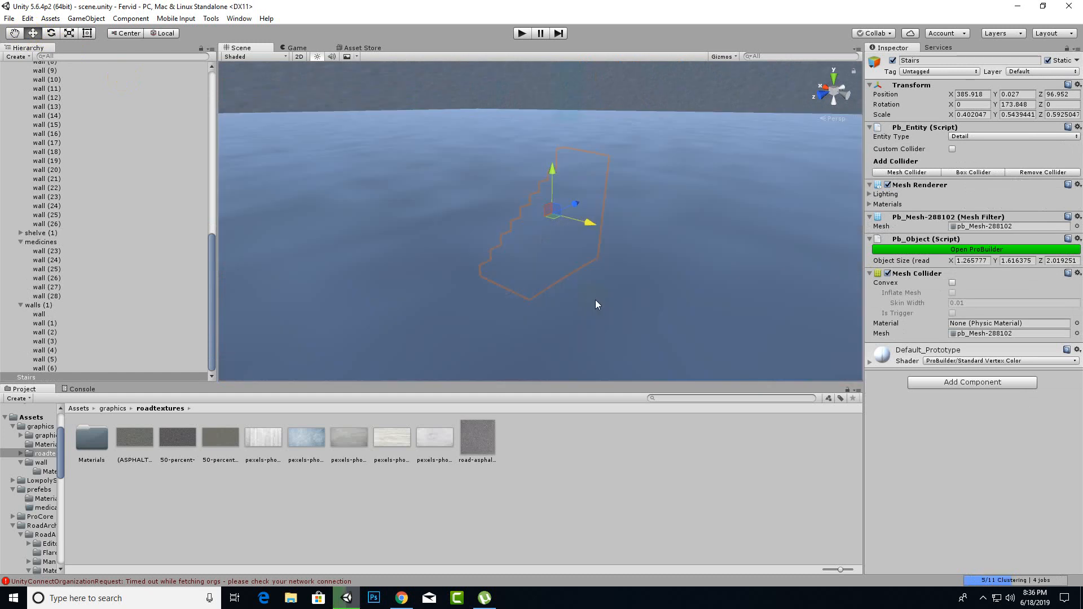
Duplicate the store's roof slab and move the copy forward to a Z position of about 5.72
scroll(595, 301, down, 20)
alt+drag(556, 309, 533, 293)
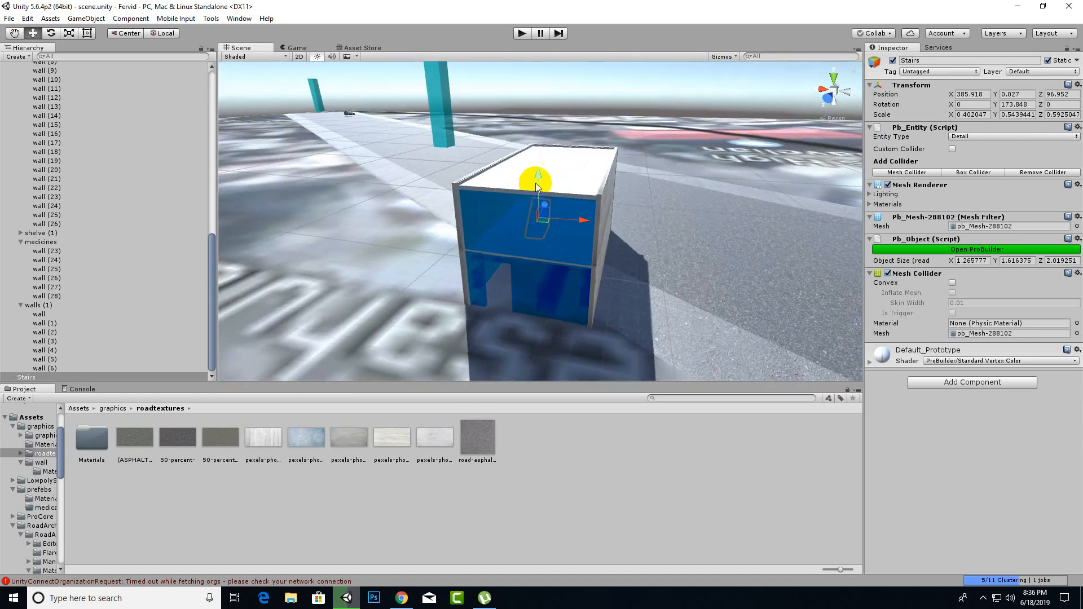
click(536, 183)
scroll(516, 197, up, 3)
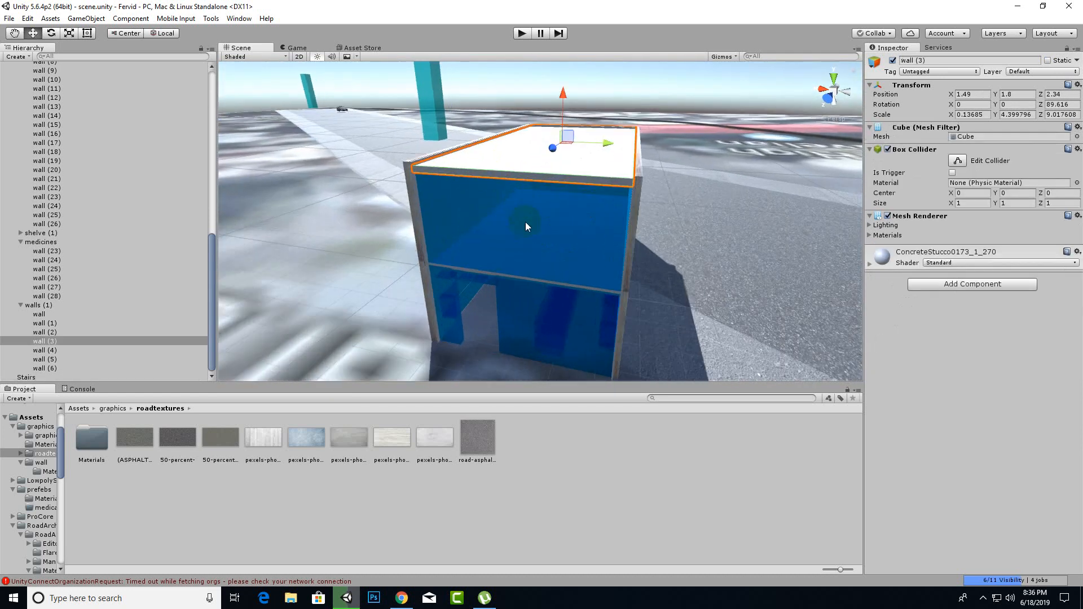
key(ctrl+d)
drag(553, 149, 257, 383)
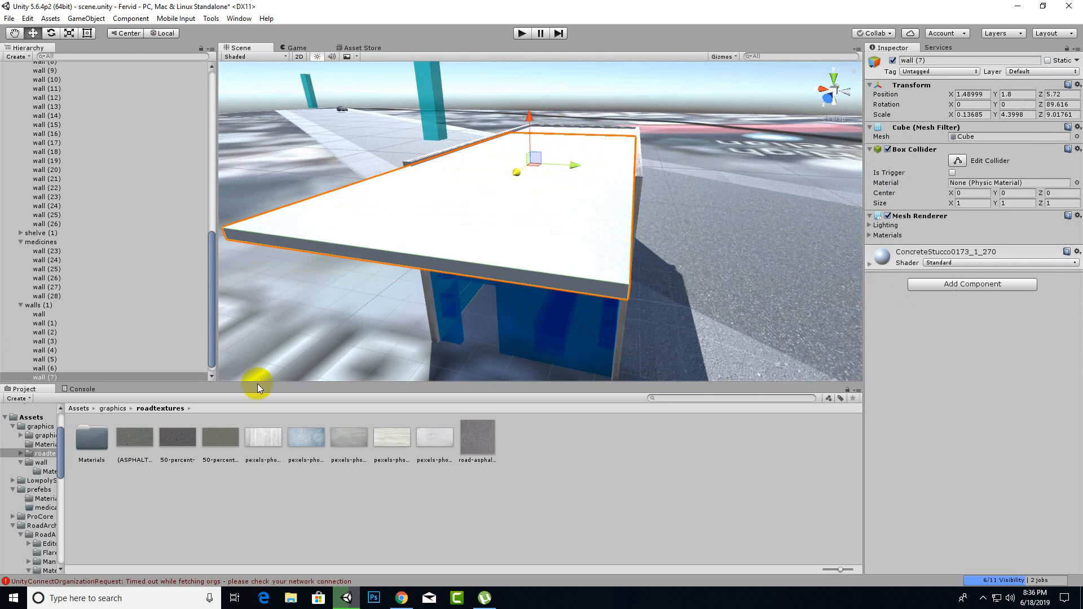
Find the graphicsedit textures, try hu778 on the duplicated slab, and apply the a22 banner texture instead
click(115, 409)
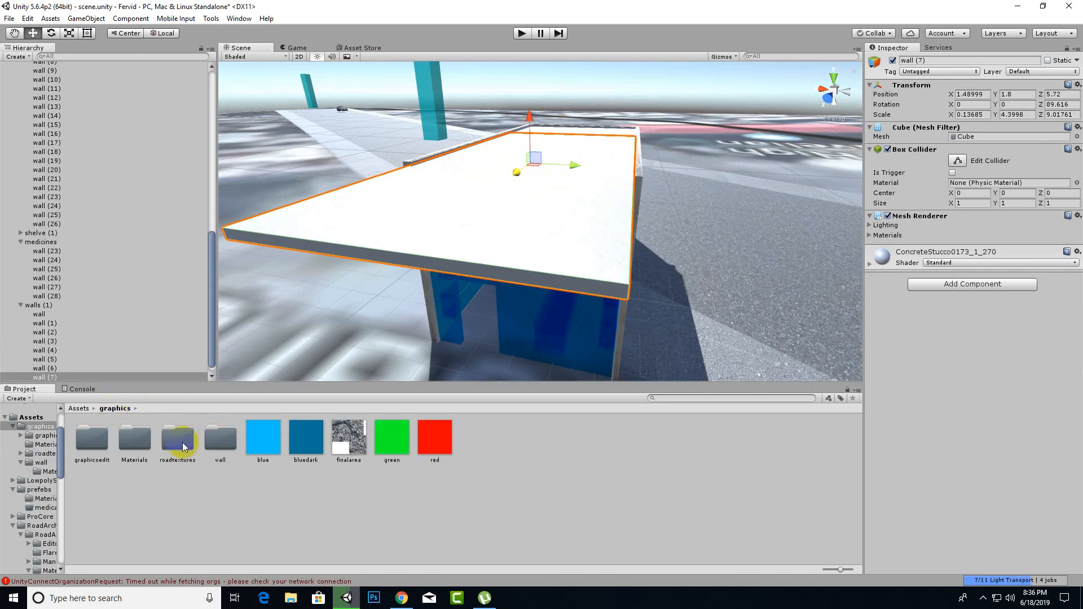
double_click(168, 444)
click(113, 409)
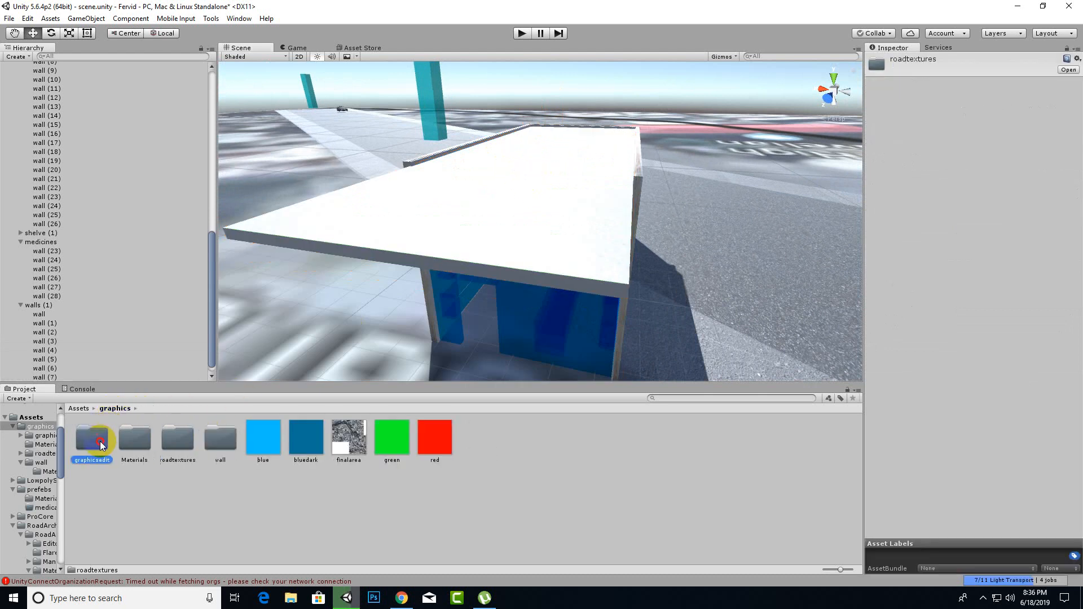
double_click(94, 441)
drag(102, 490, 523, 263)
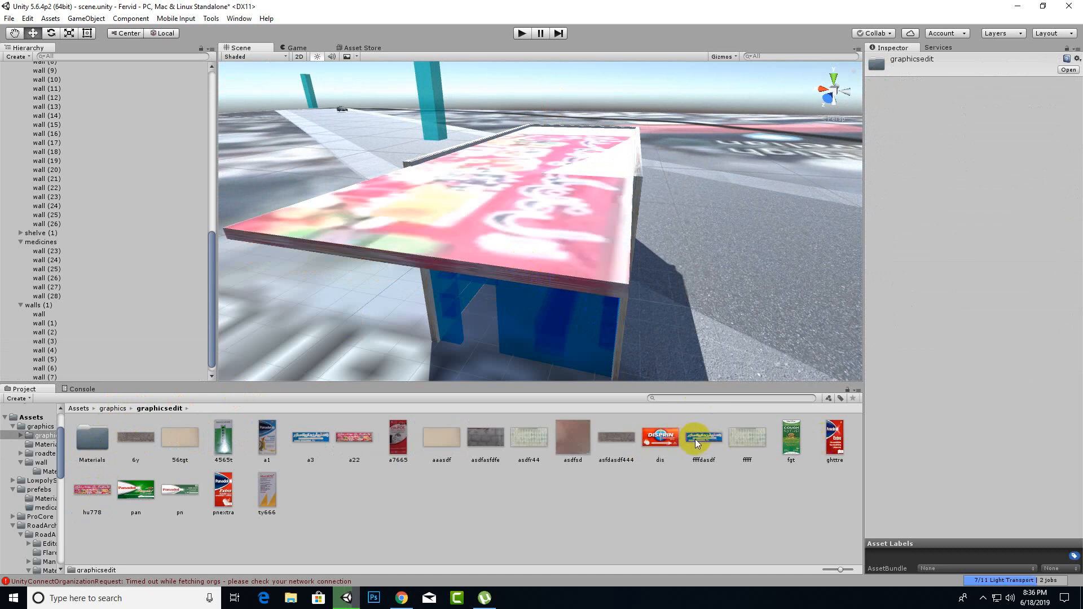
drag(353, 437, 496, 254)
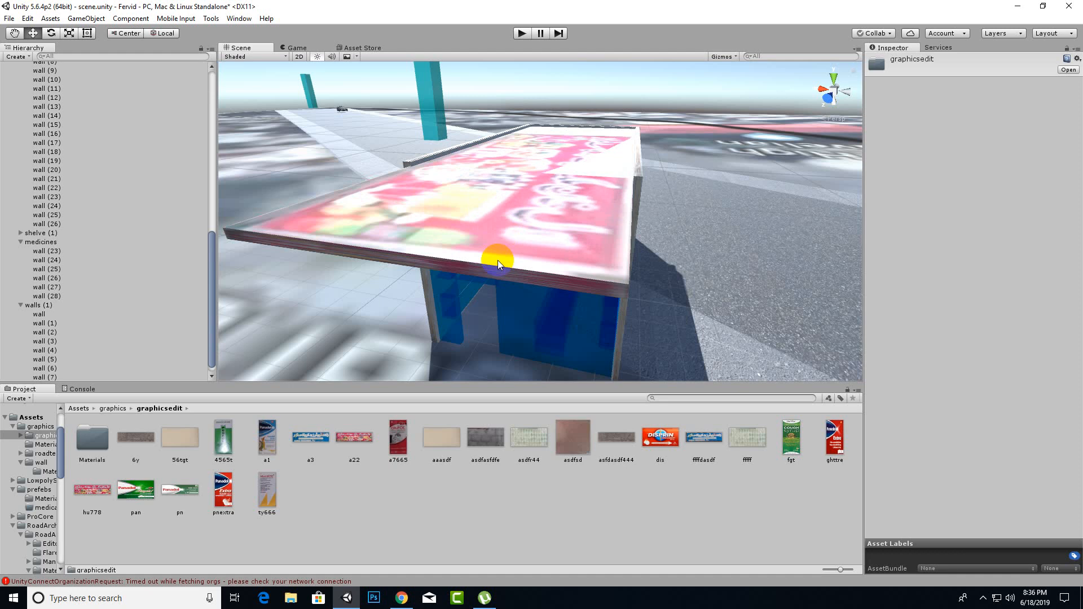
Shrink the banner slab to about 1.72 by 5.83 and rotate it upright to face the front, above the blue glass
click(495, 237)
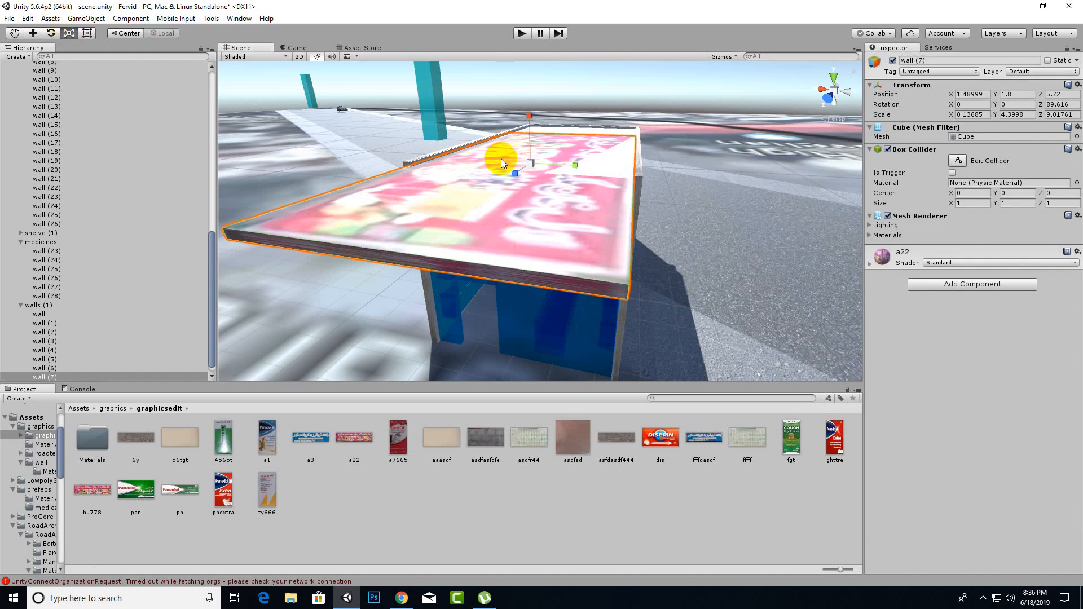
drag(515, 174, 370, 132)
click(51, 34)
drag(530, 164, 509, 182)
click(32, 33)
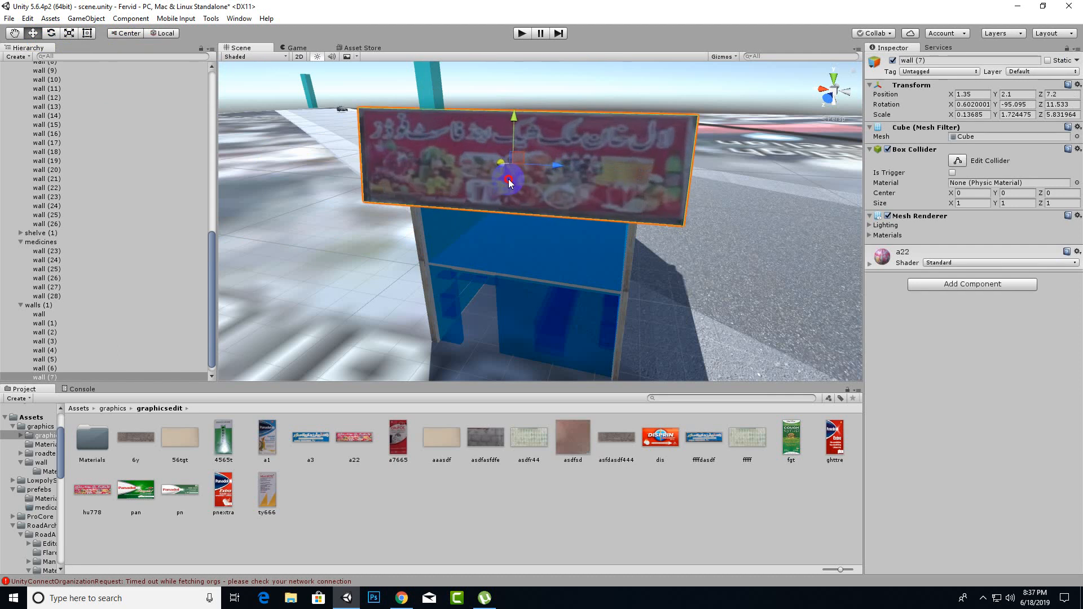
Change the shader of the banner's a22 material to Nature/SpeedTree
click(945, 263)
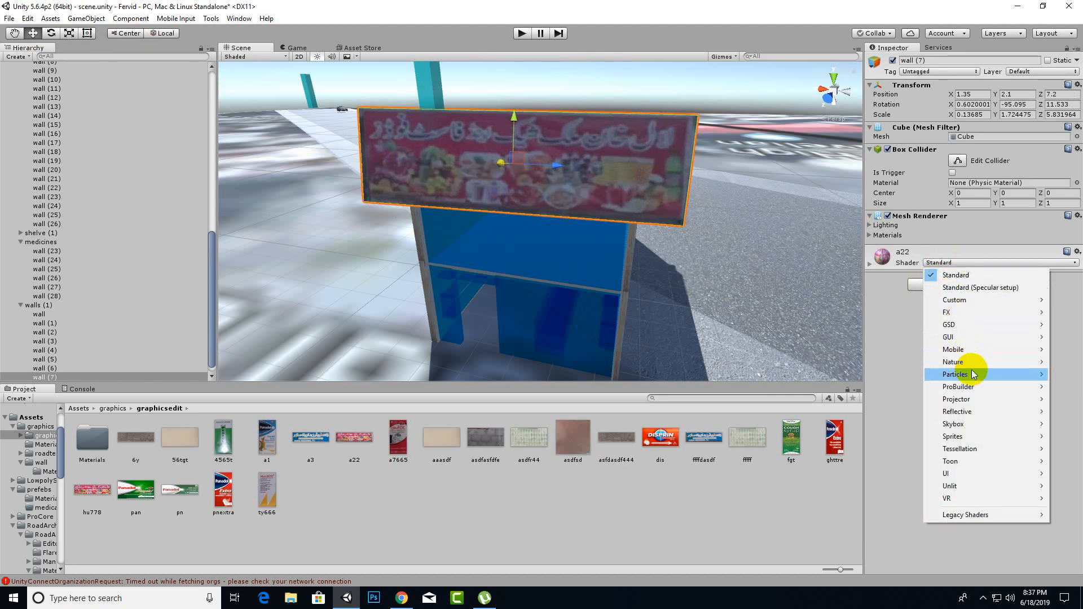
mouse_move(960, 362)
click(899, 368)
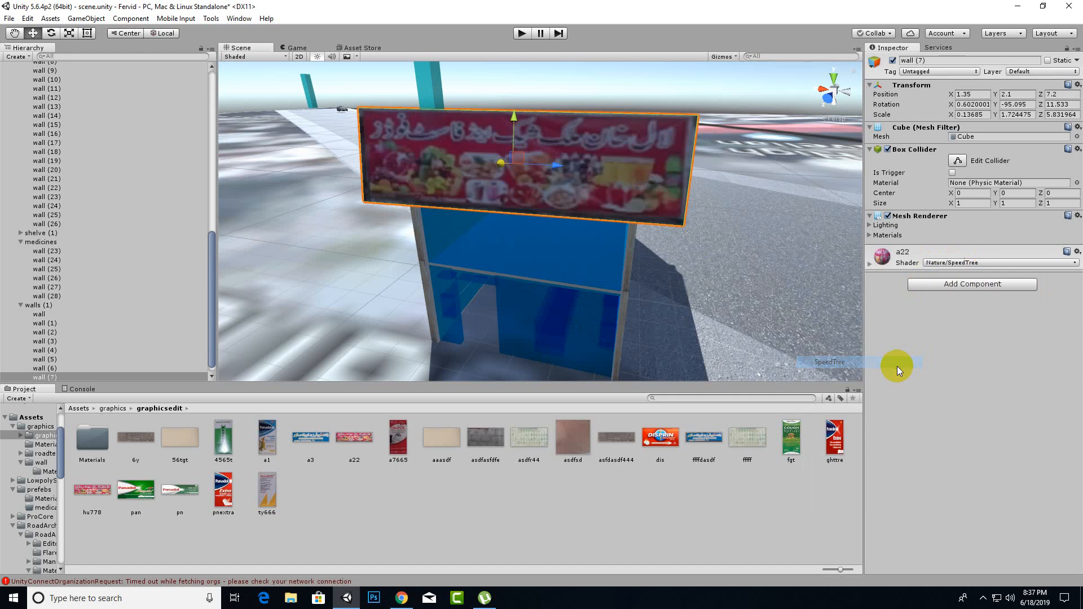
Scale the banner to about 0.054 by 0.68 by 2.30 and straighten its rotation against the store front
click(69, 33)
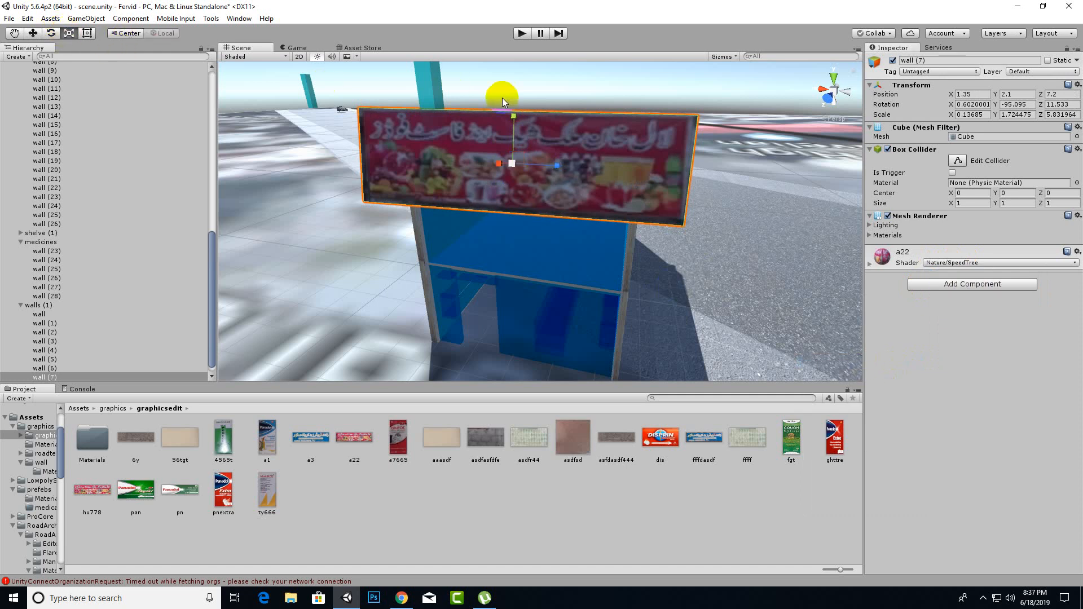
drag(508, 157, 286, 220)
middle_drag(384, 229, 619, 185)
scroll(656, 197, up, 4)
mouse_move(656, 171)
mouse_down()
mouse_move(618, 152)
mouse_move(615, 171)
mouse_move(638, 175)
mouse_up()
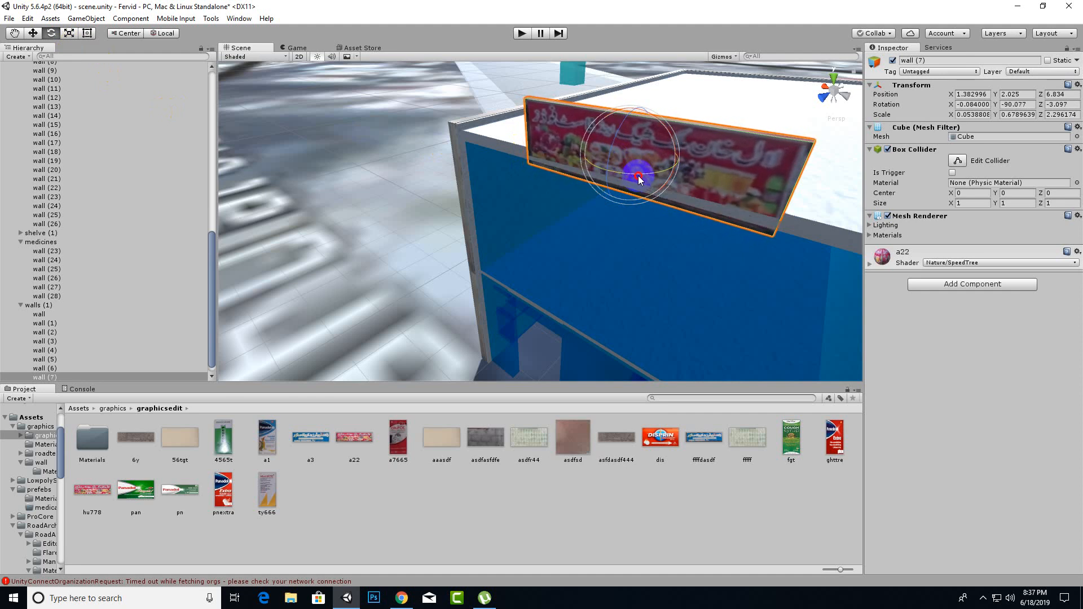
Move the banner onto the upper edge of the glass front, at about X 1.383, Y 1.848, Z 6.887
click(32, 33)
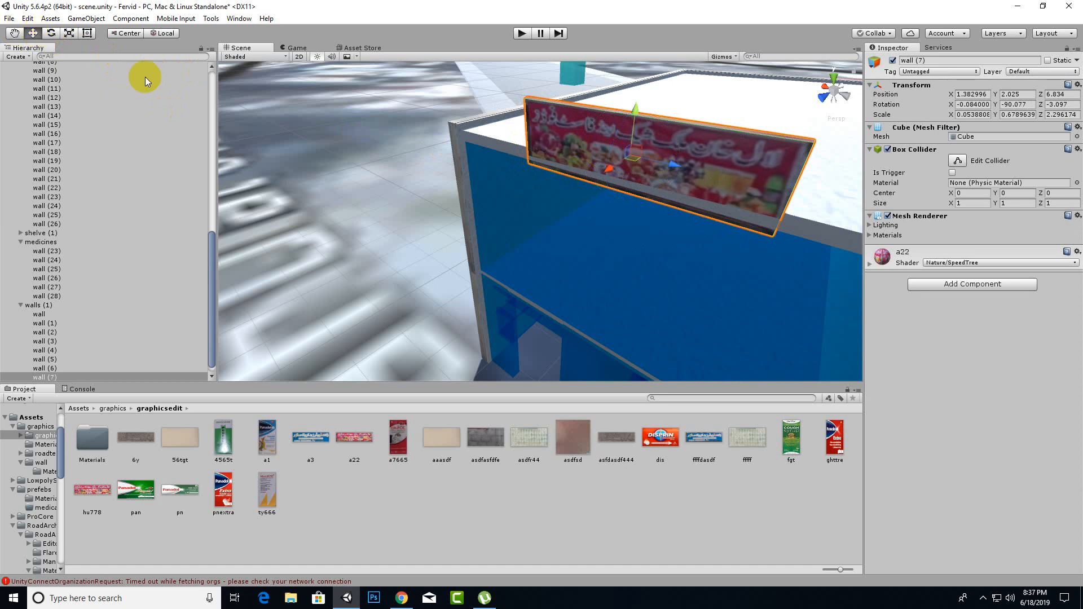
drag(607, 172, 604, 175)
drag(631, 130, 616, 251)
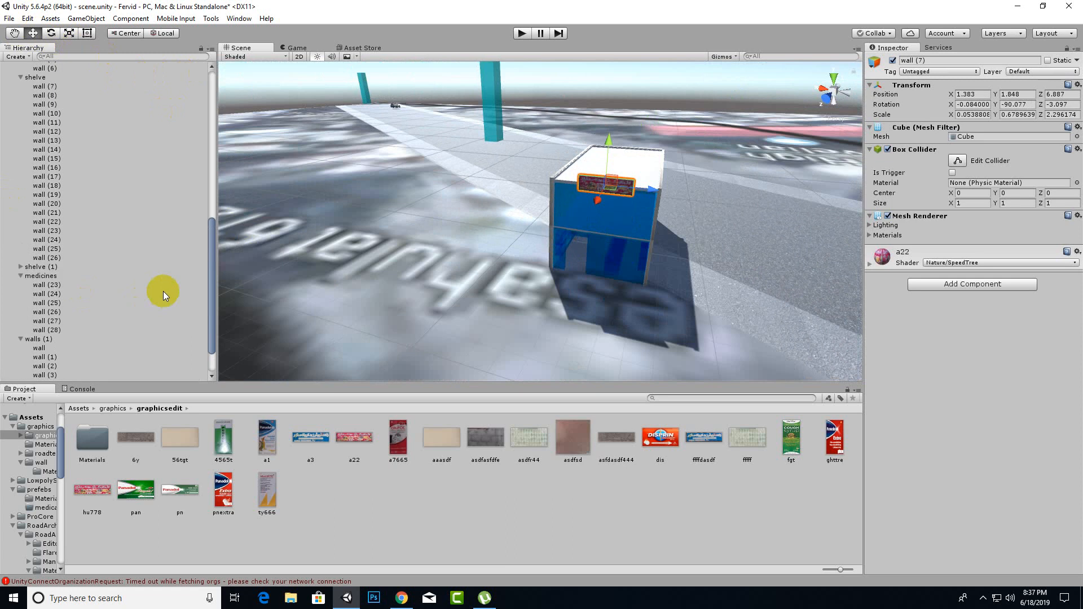
Make the Stairs object a child of the medicalstore object
scroll(162, 291, up, 5)
click(14, 122)
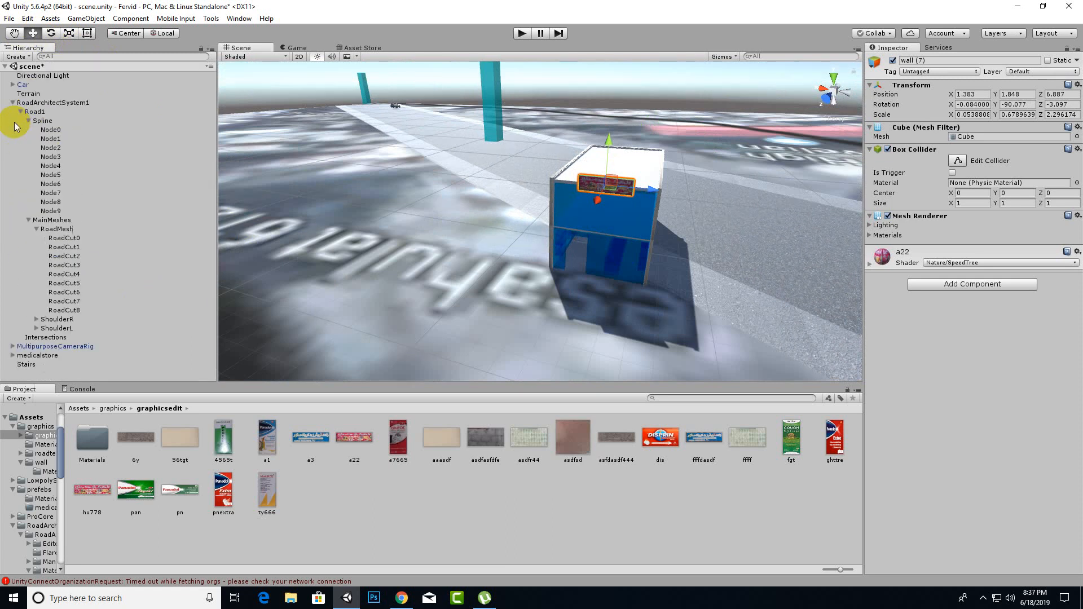
drag(27, 367, 36, 357)
scroll(49, 324, up, 10)
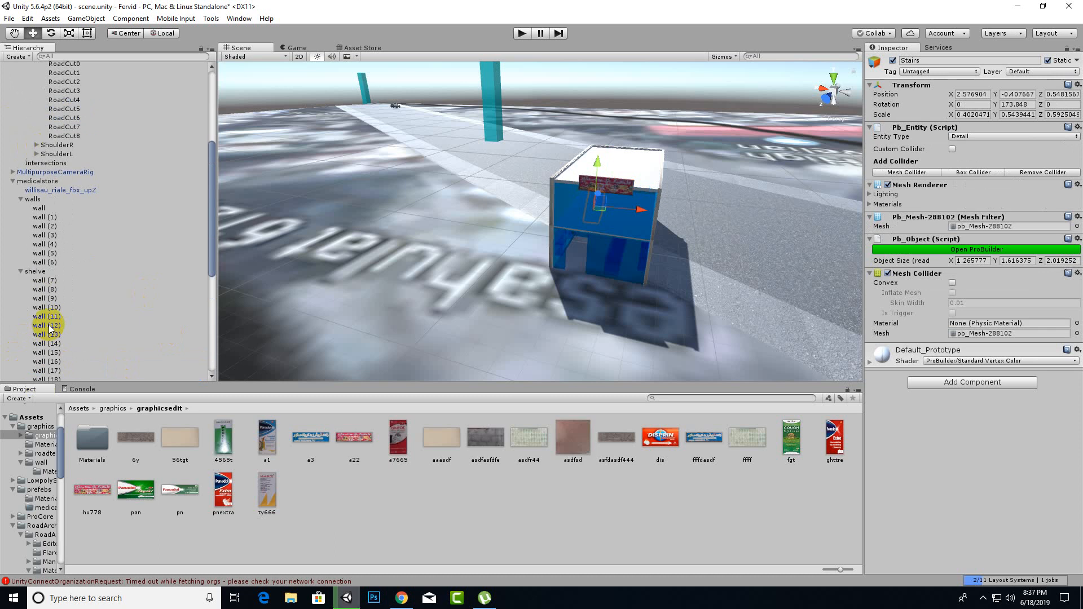
Save the complete medicalstore object as a prefab in the prefebs folder
click(26, 182)
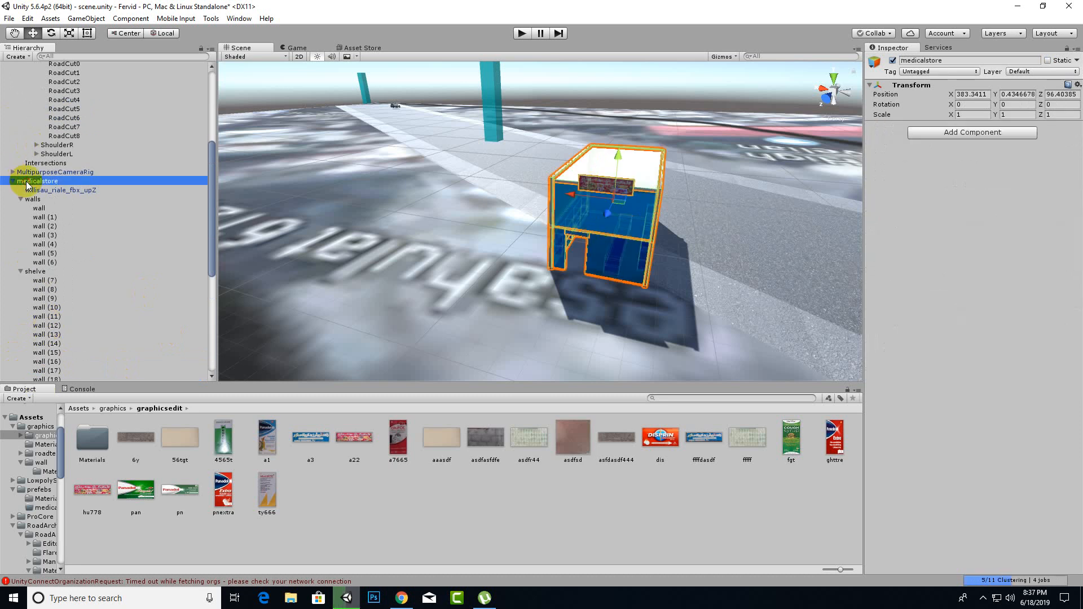
click(90, 410)
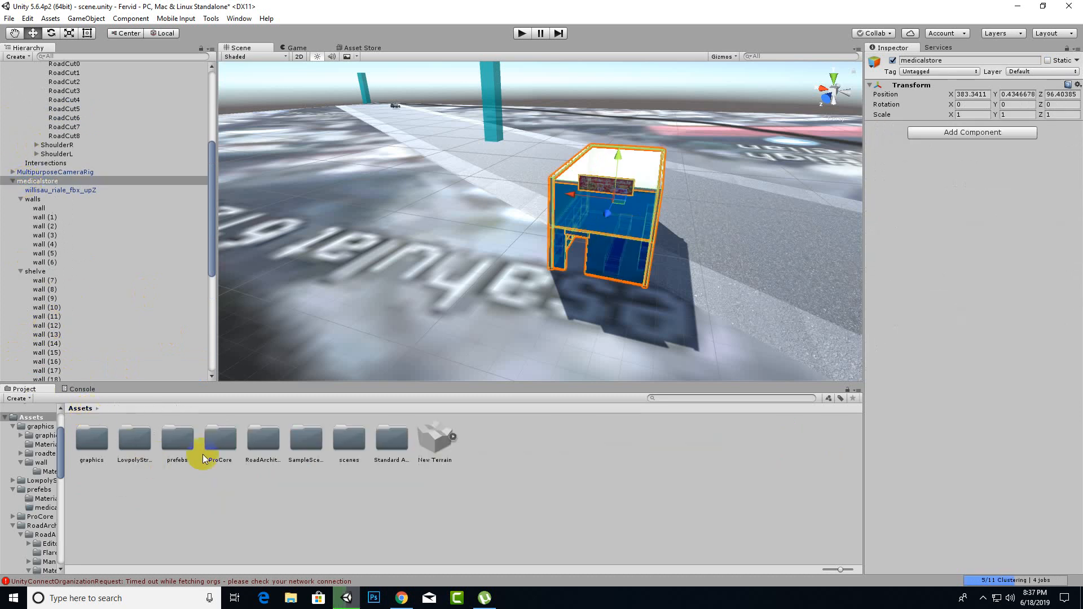
double_click(179, 445)
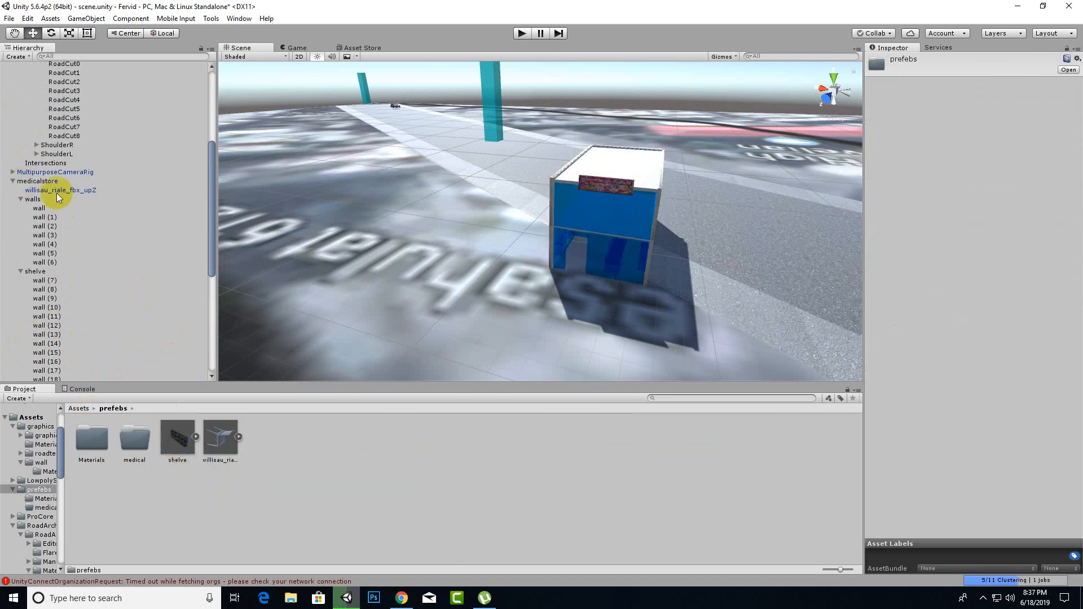
drag(45, 181, 461, 462)
Place three instances of the medicalstore prefab in a row beside the original store along the road
scroll(627, 345, down, 3)
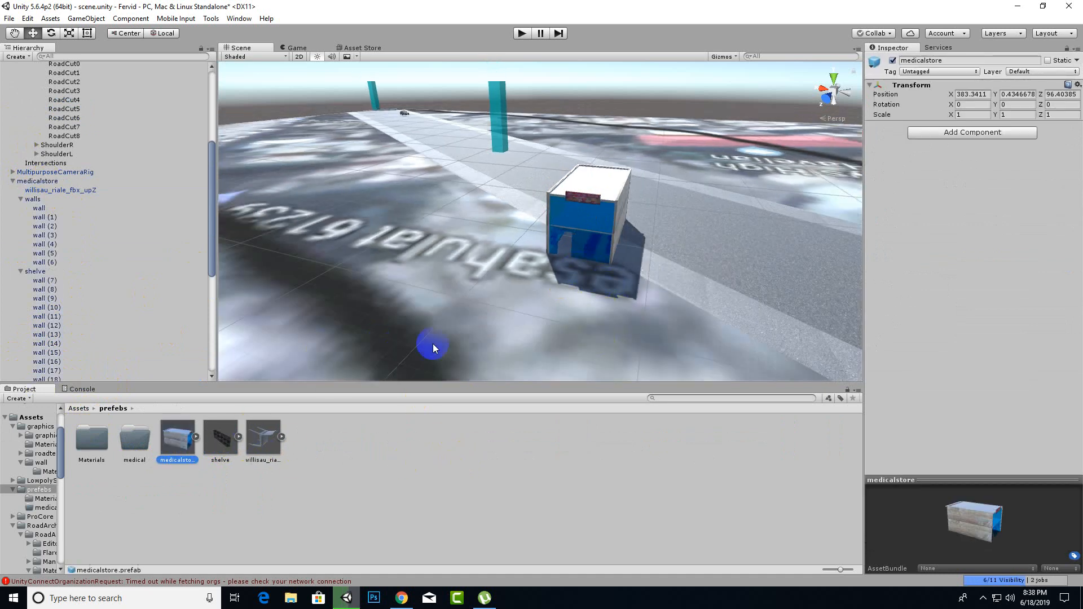
alt+drag(434, 345, 632, 303)
click(220, 436)
drag(183, 448, 514, 204)
drag(182, 435, 391, 195)
middle_drag(473, 260, 655, 261)
drag(361, 313, 473, 209)
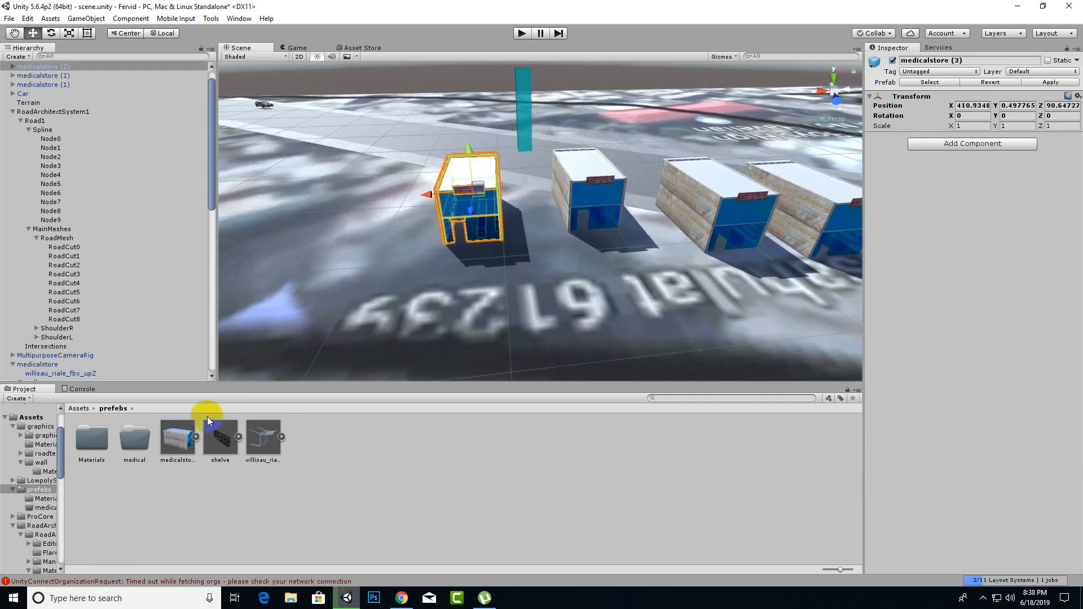
Extend the row of stores along the road with two more medicalstore prefab instances
drag(308, 318, 338, 206)
scroll(380, 316, down, 3)
middle_drag(380, 317, 509, 317)
drag(393, 221, 421, 177)
scroll(352, 306, down, 3)
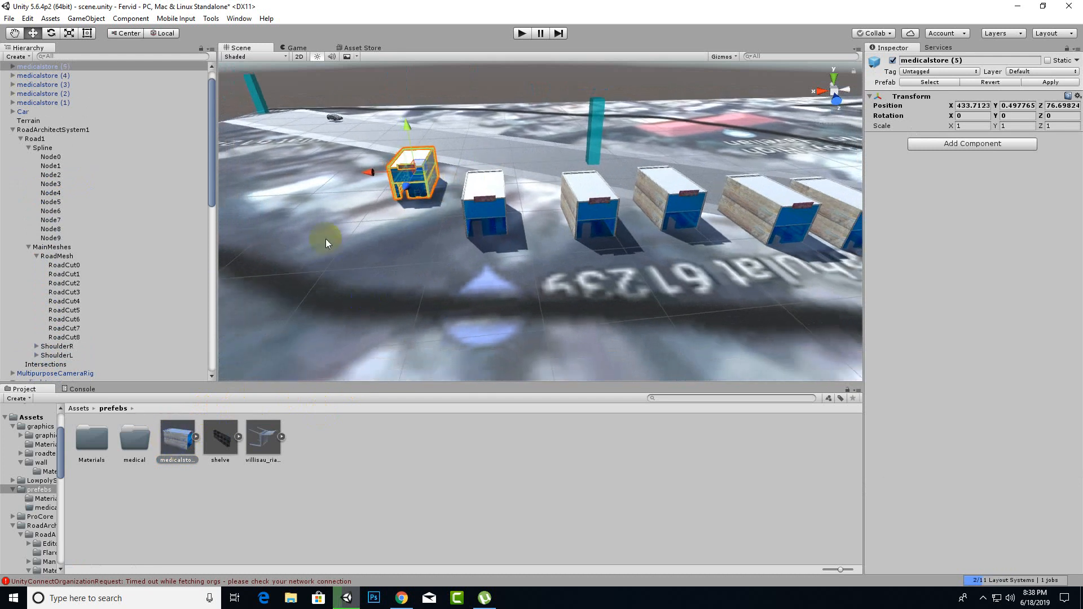
Check the row of six stores along the road and save the scene
middle_drag(400, 254, 465, 260)
scroll(466, 227, up, 2)
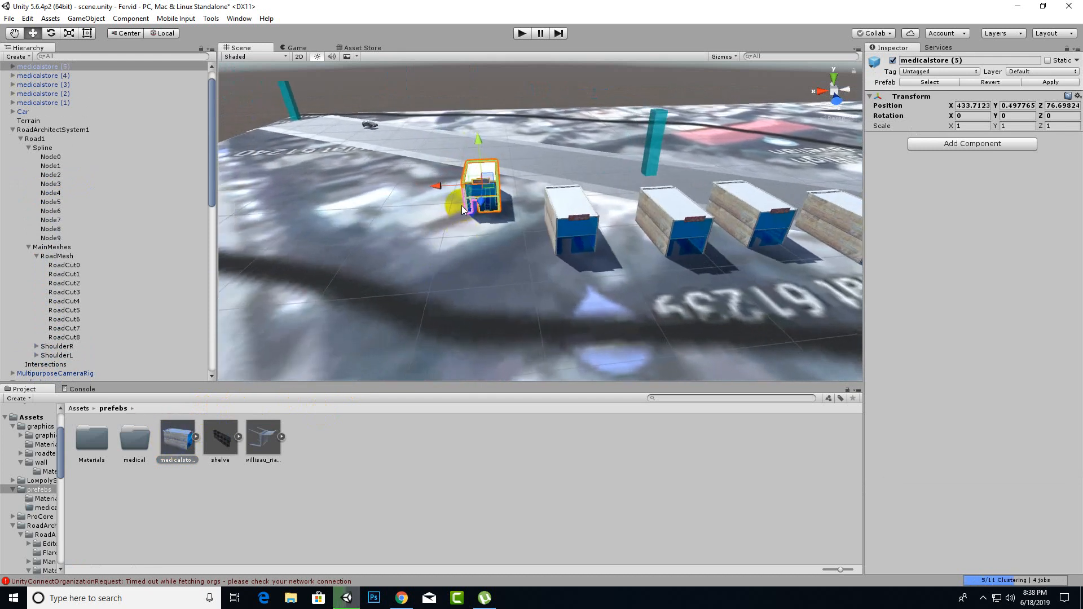
scroll(627, 260, down, 2)
middle_drag(627, 260, 483, 261)
key(ctrl+s)
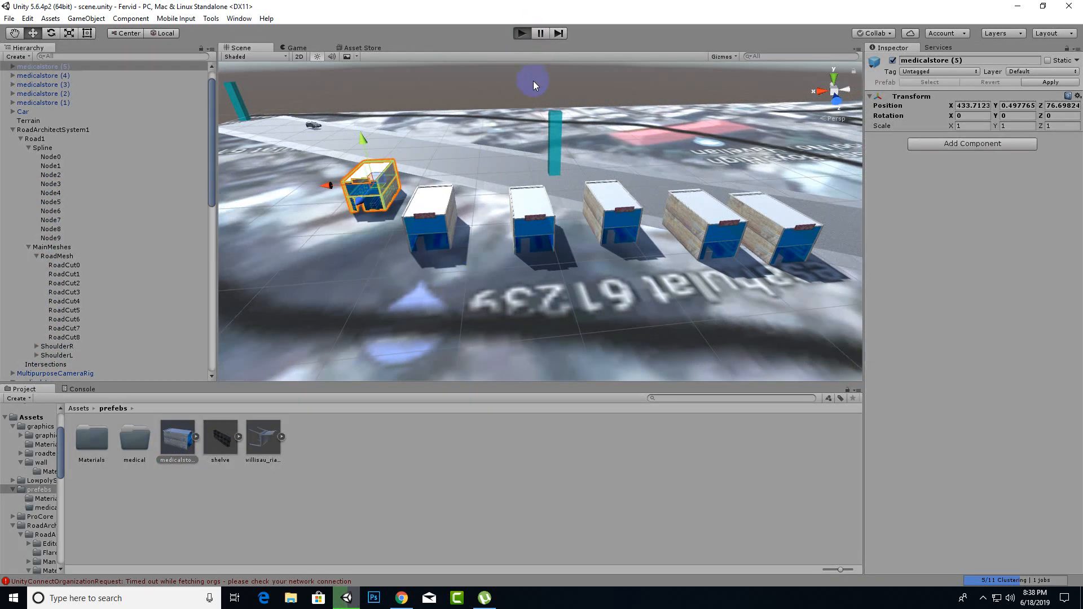
Run the game and drive the car along the road toward the row of stores
key(ctrl+p)
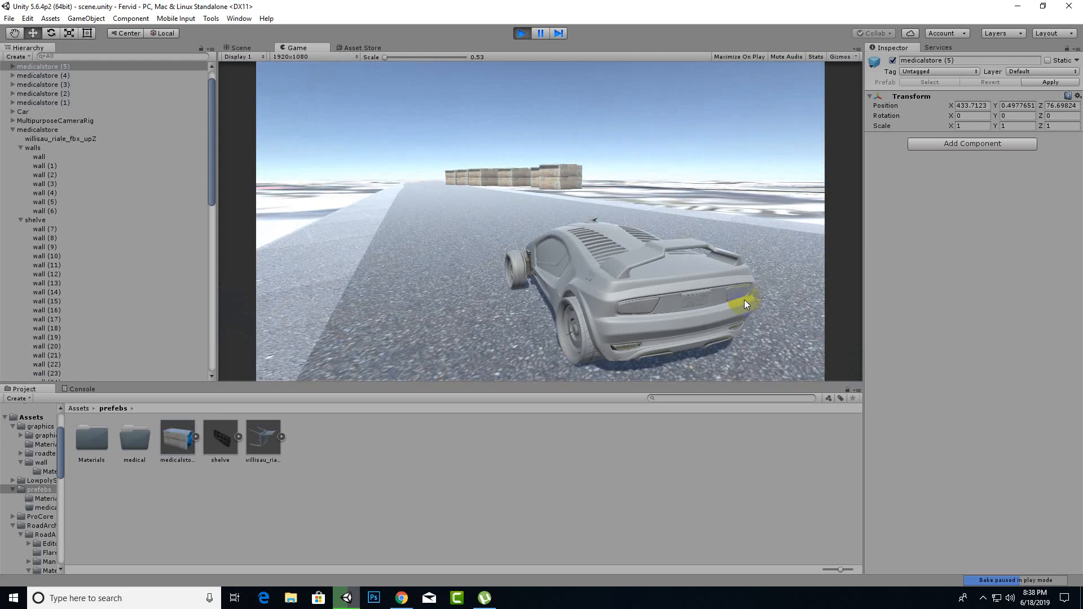
key(Up)
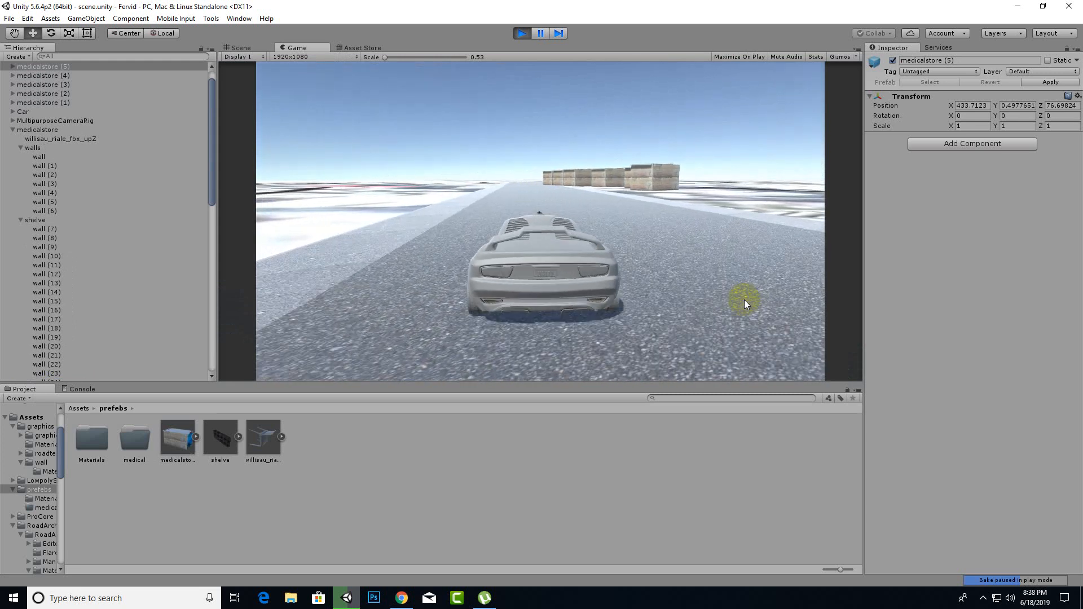
key(Right)
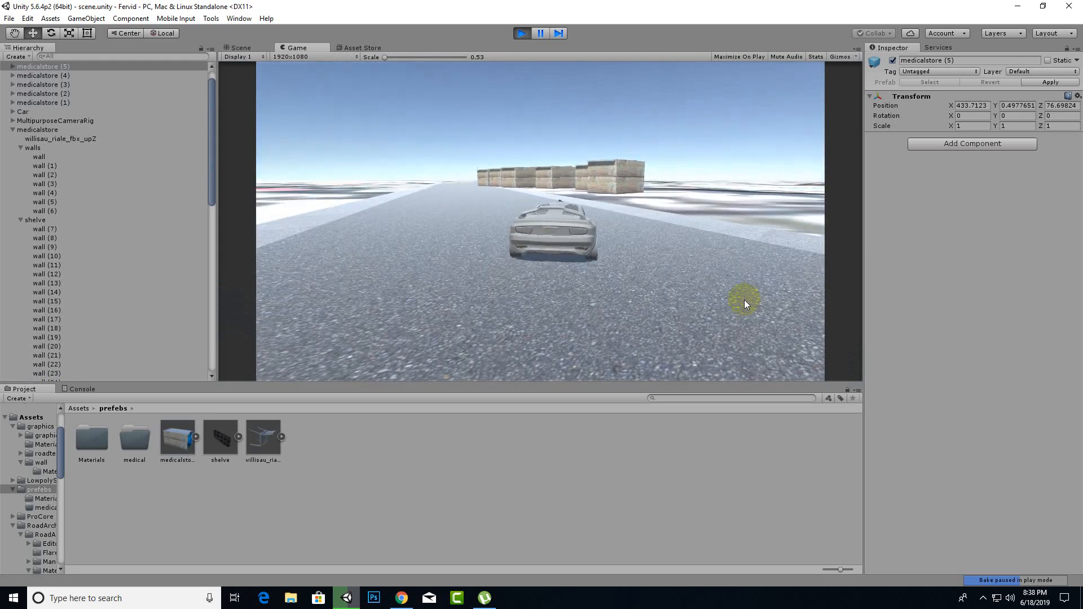